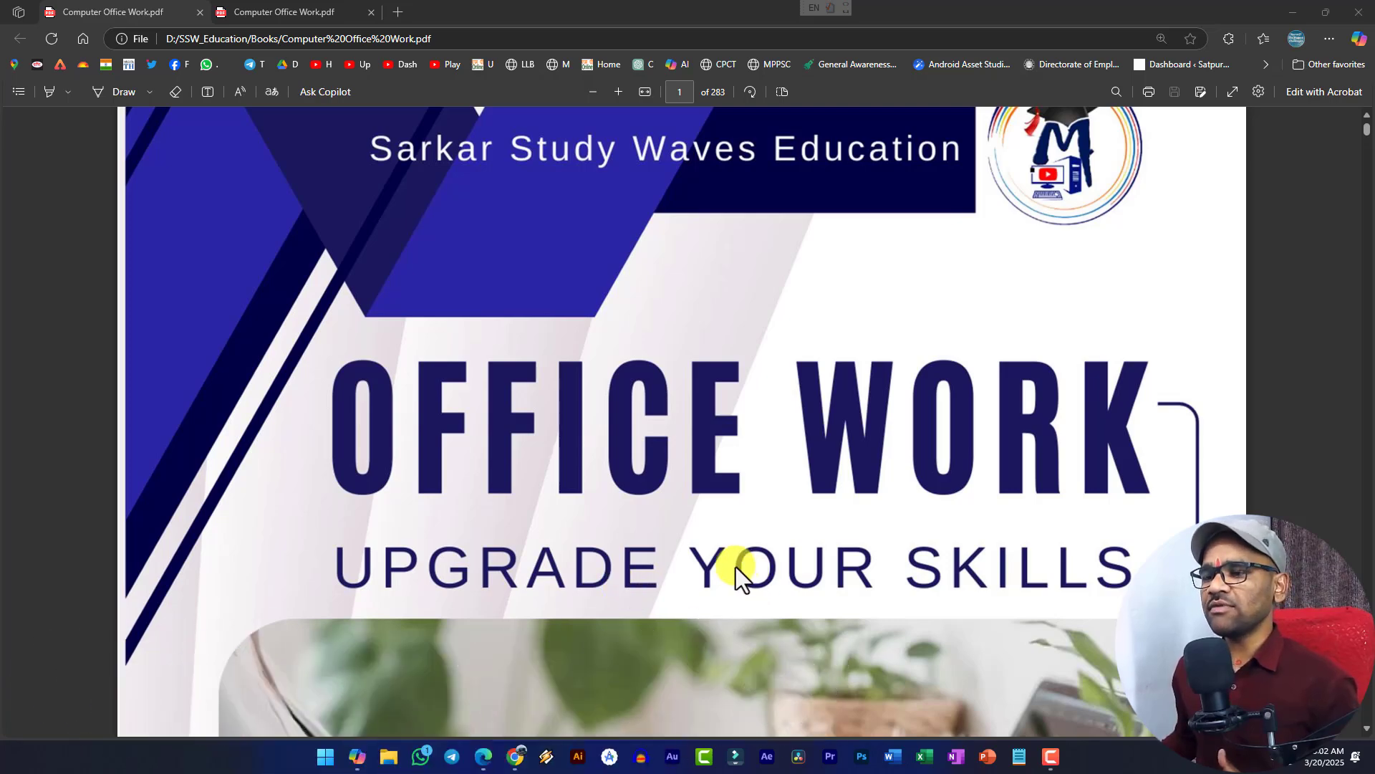
- Scroll the PDF contents, then switch to the Edge tab showing page 25, Working with Tables
scroll(736, 566, down, 8)
scroll(736, 560, down, 10)
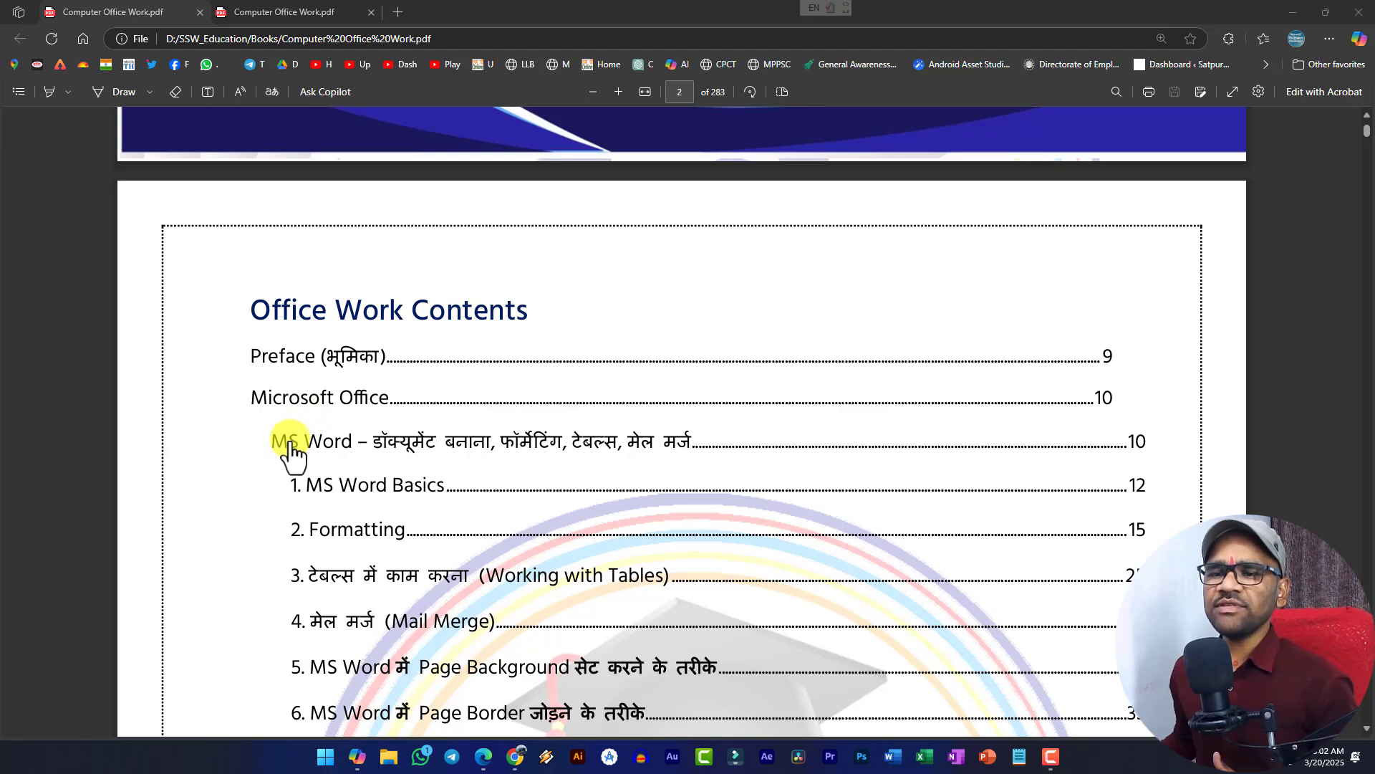
scroll(290, 448, down, 1)
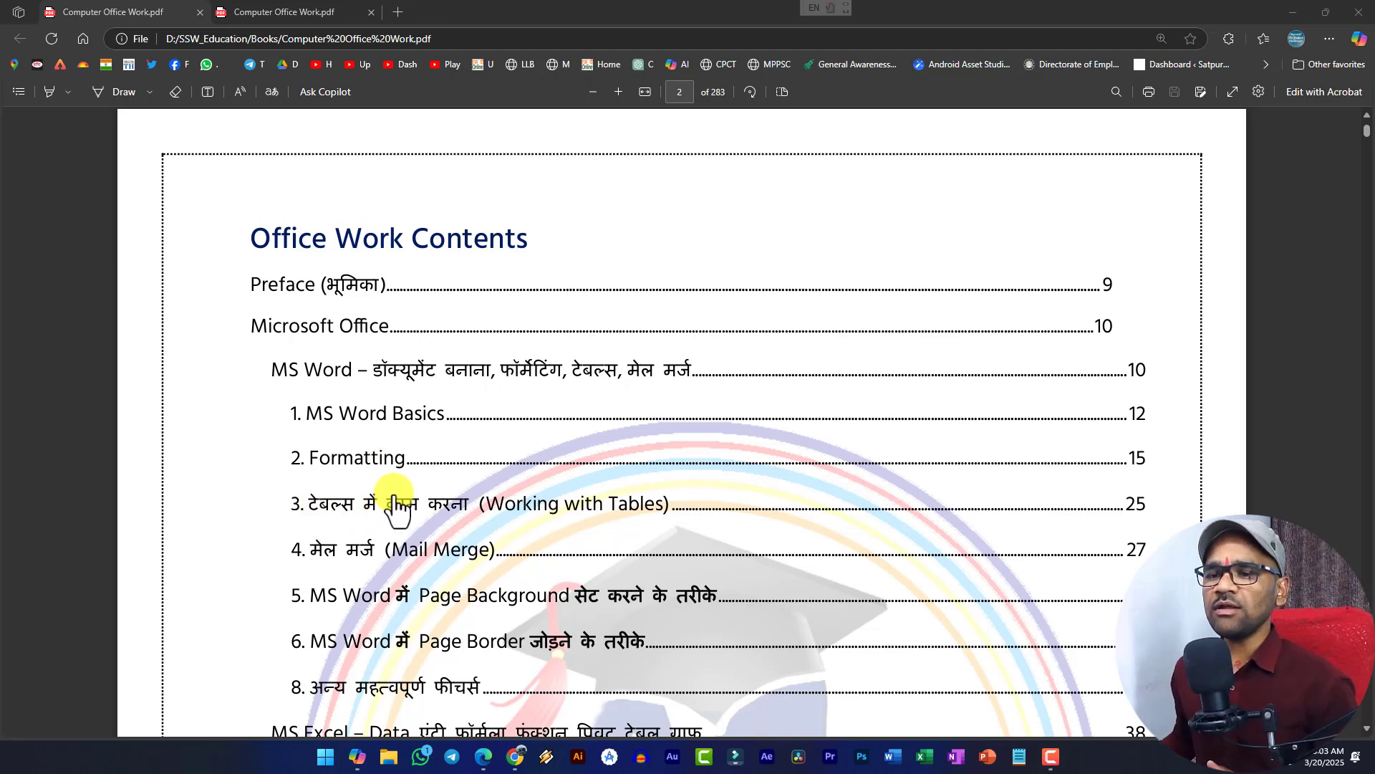
click(297, 13)
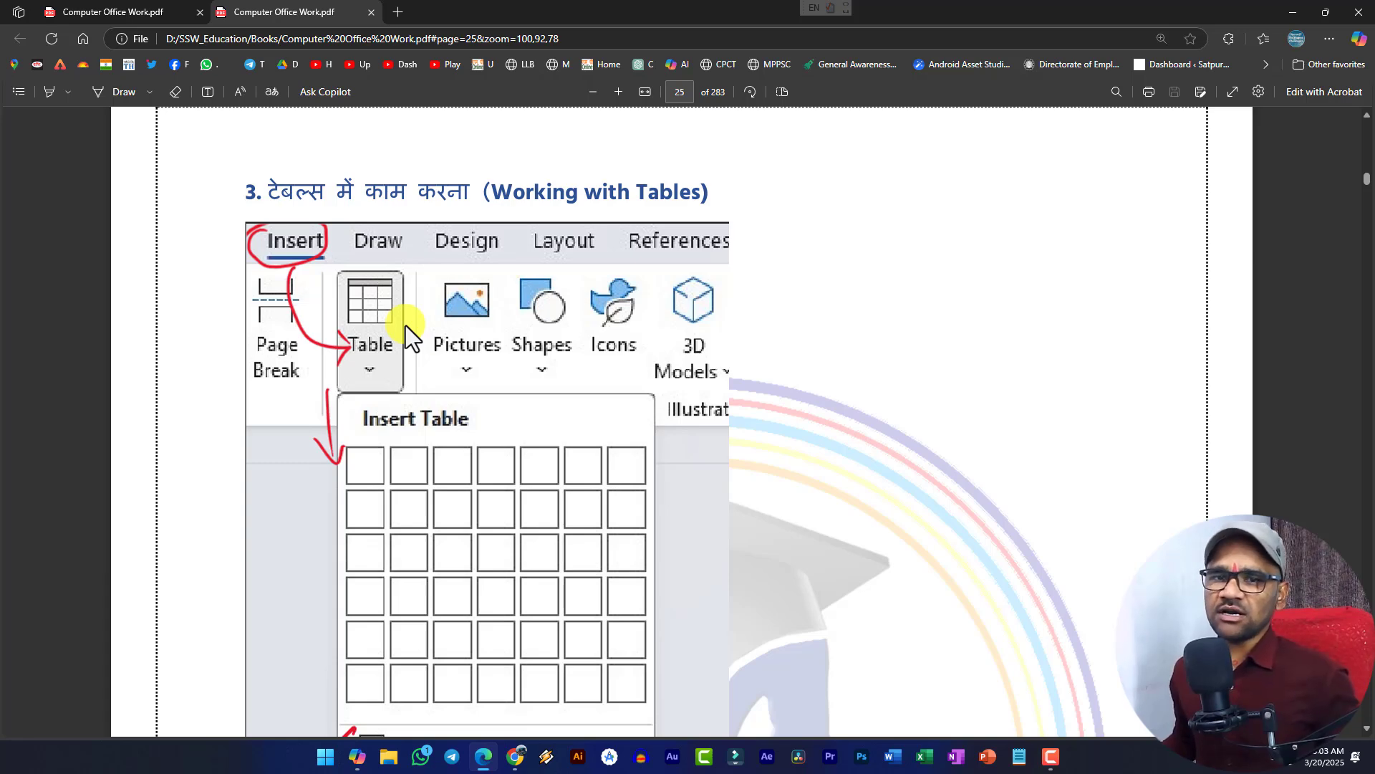
- Launch Word from Windows search and show the Recent documents list on the Open page
key(super)
text(word)
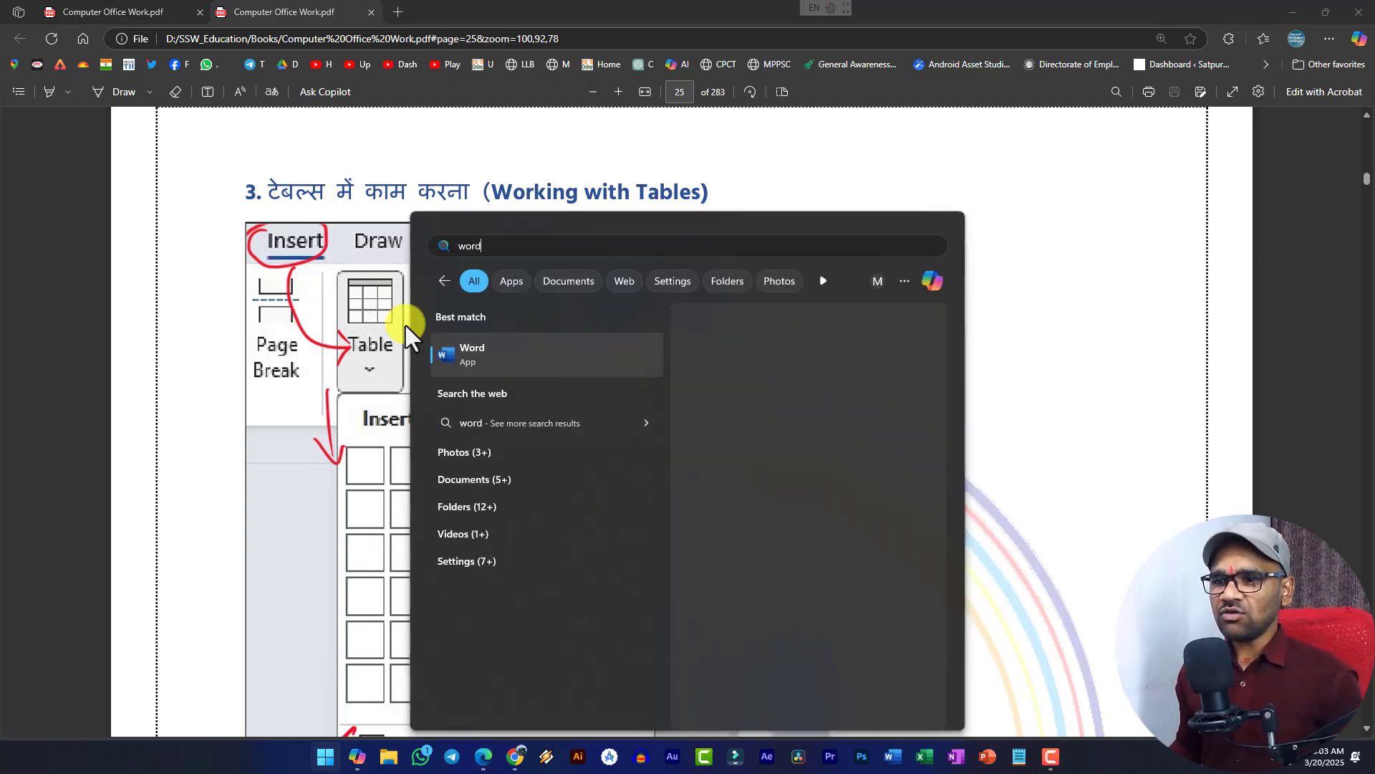
click(492, 361)
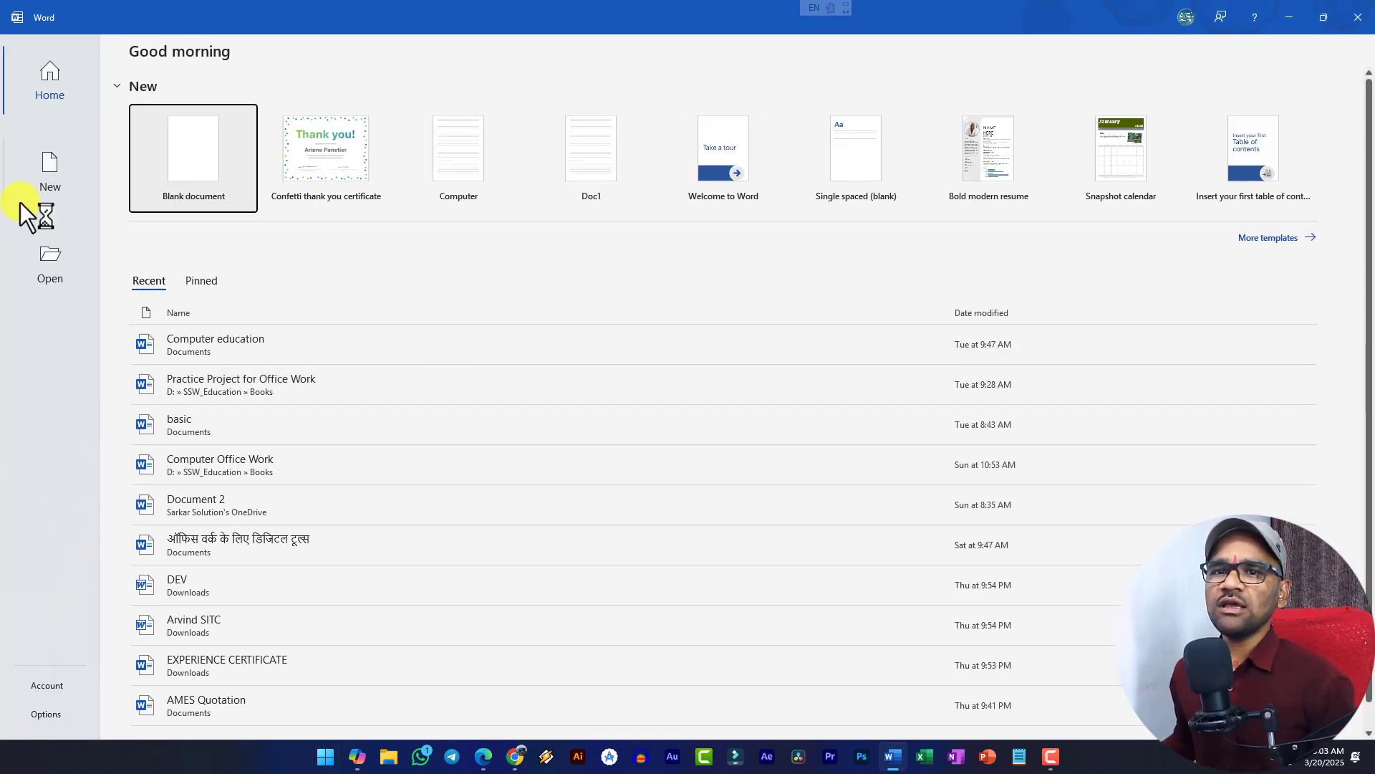
click(40, 166)
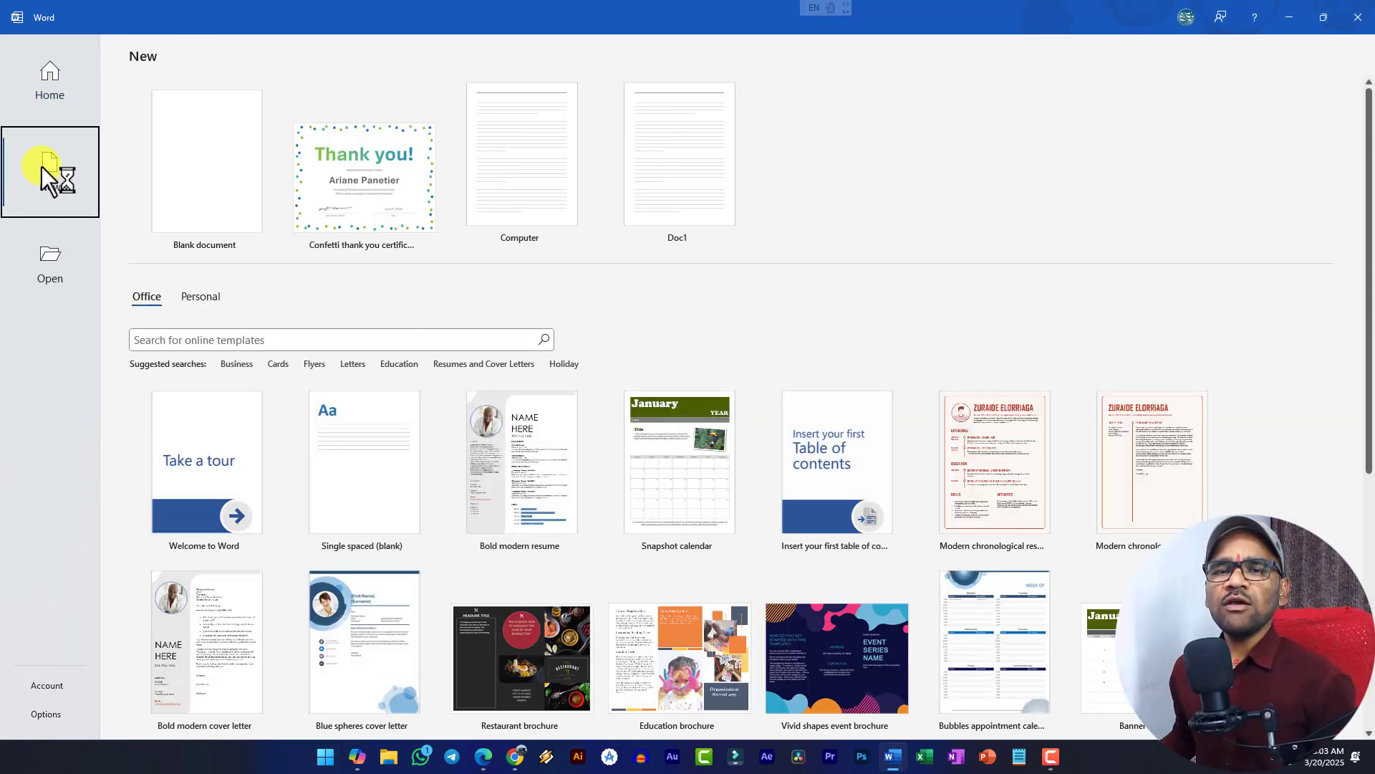
click(50, 265)
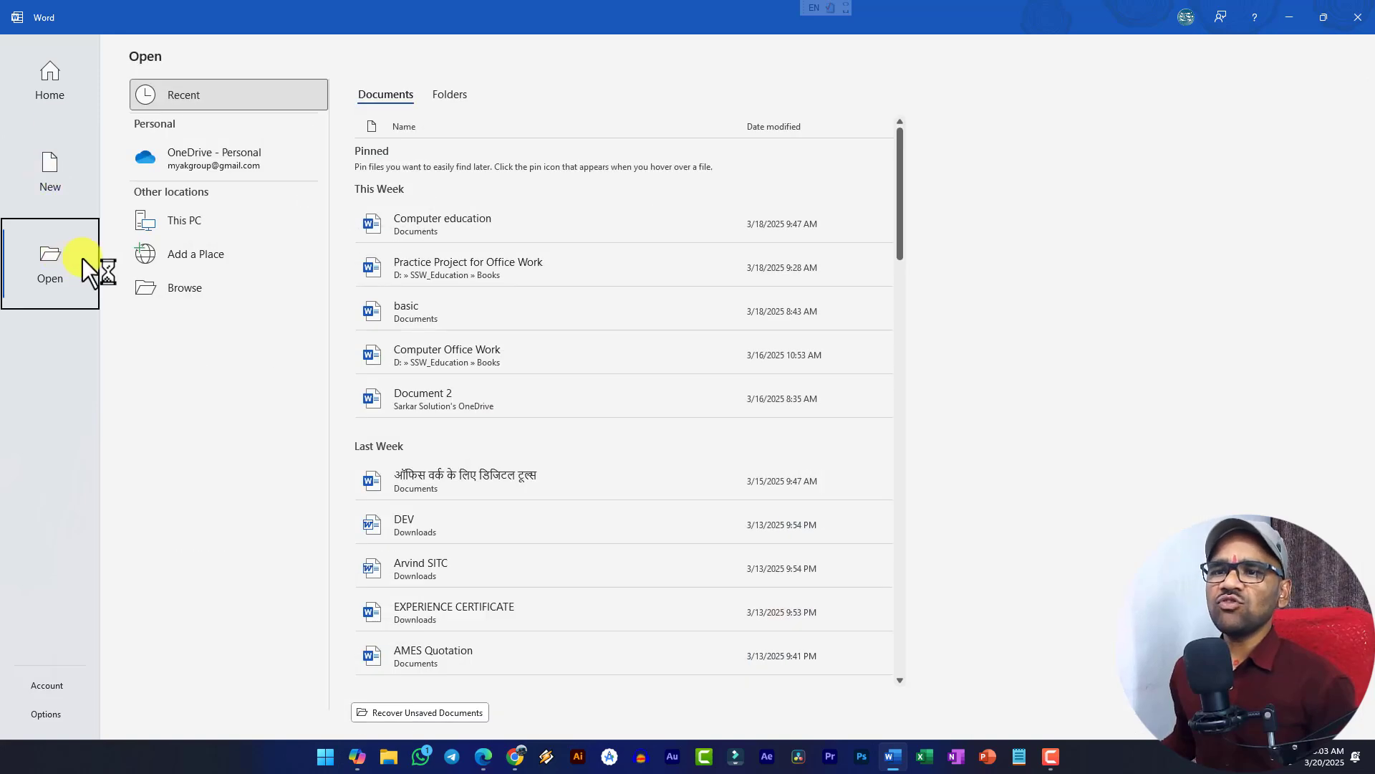
- Open the Computer education document and scroll down to the 'plus sign.' paragraph
click(419, 226)
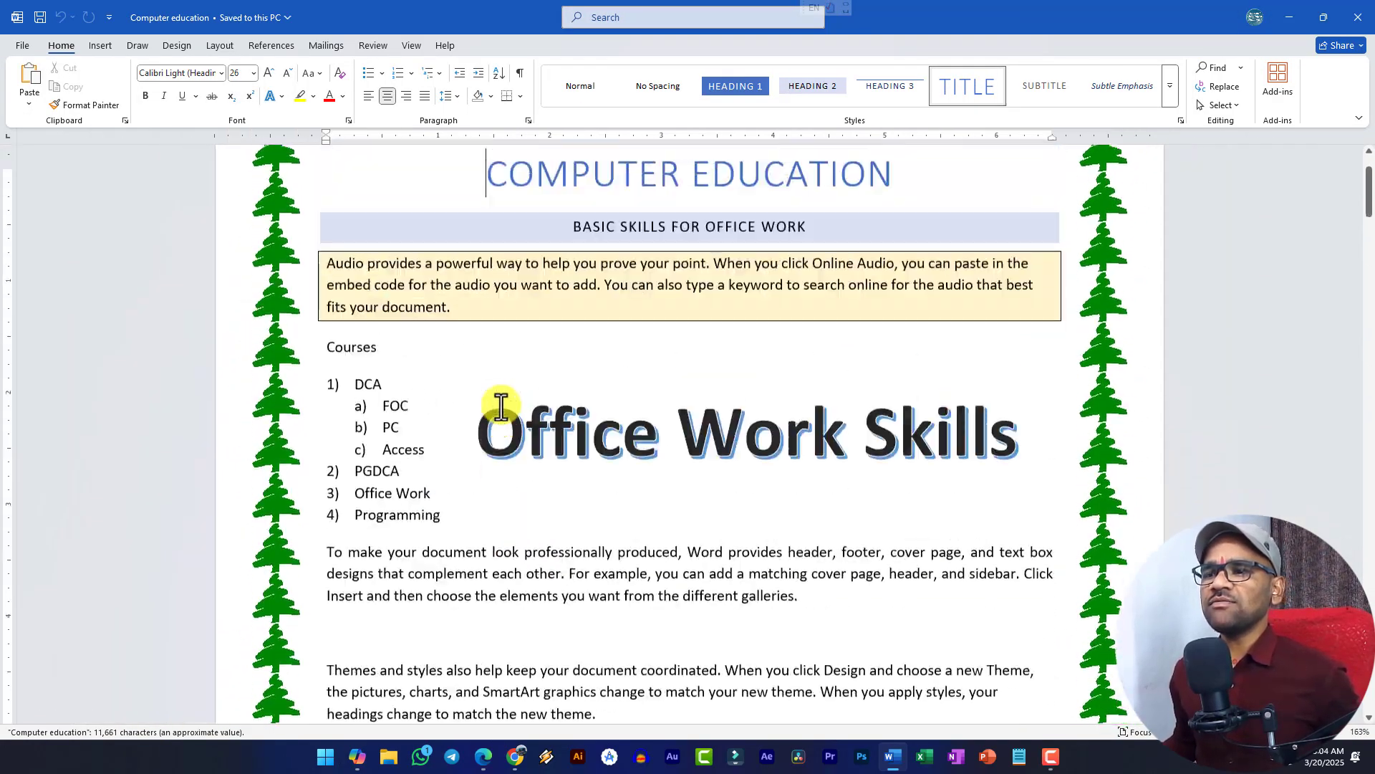
scroll(501, 406, down, 10)
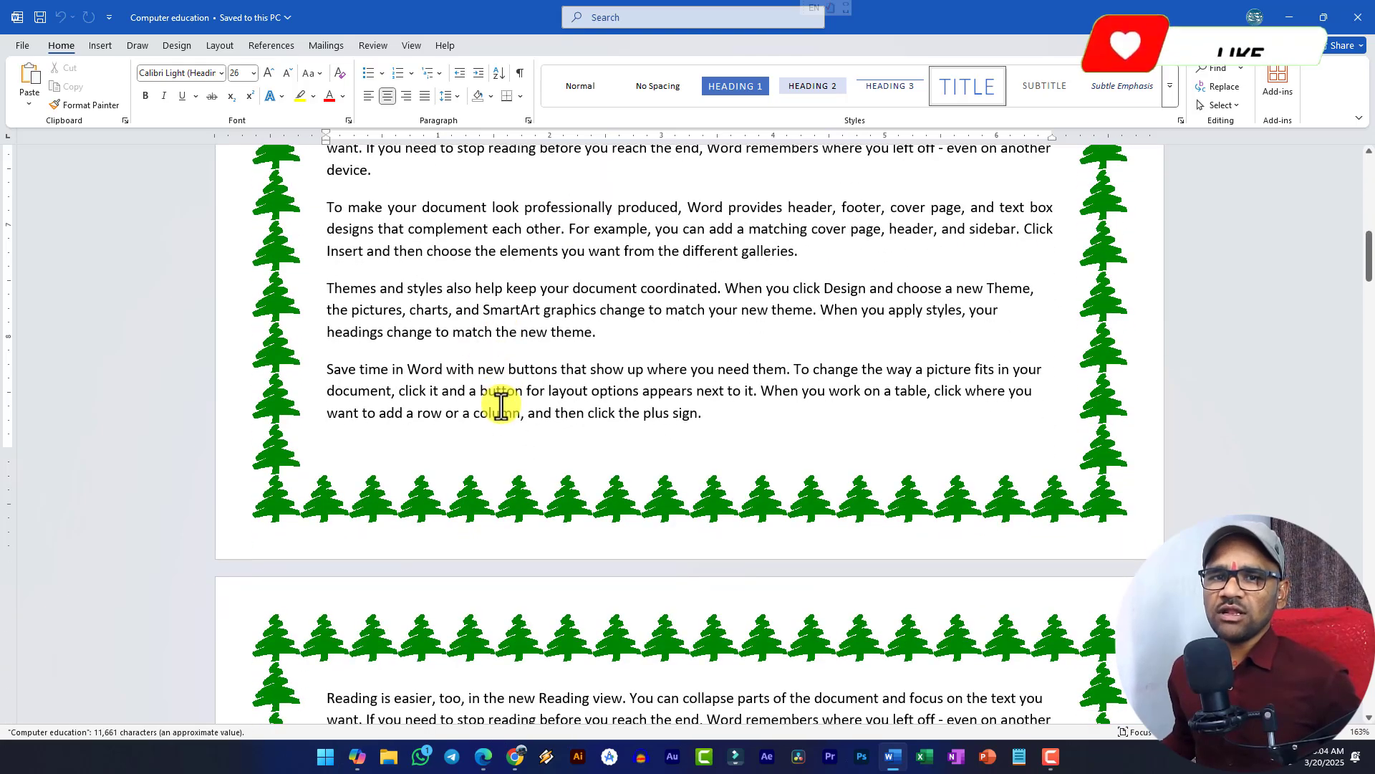
scroll(500, 406, down, 10)
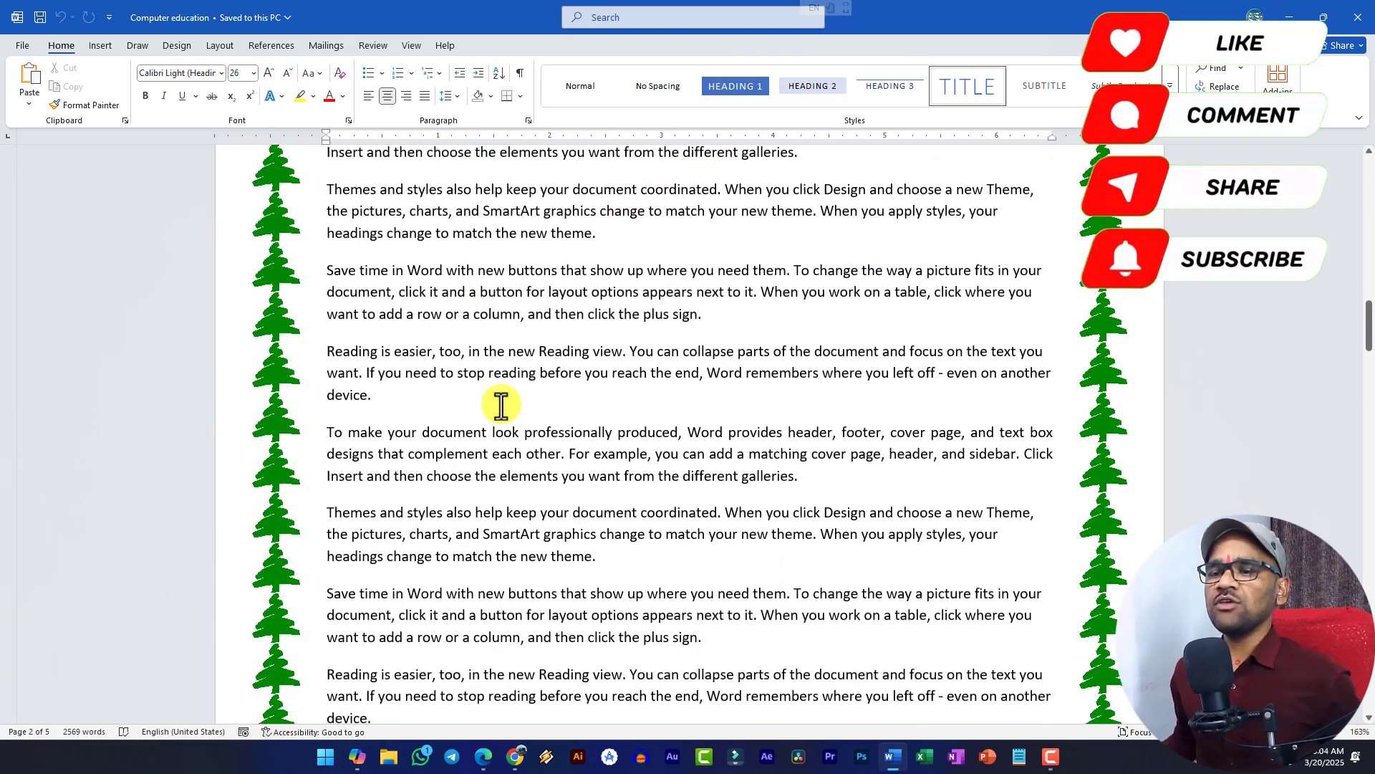
scroll(501, 406, down, 3)
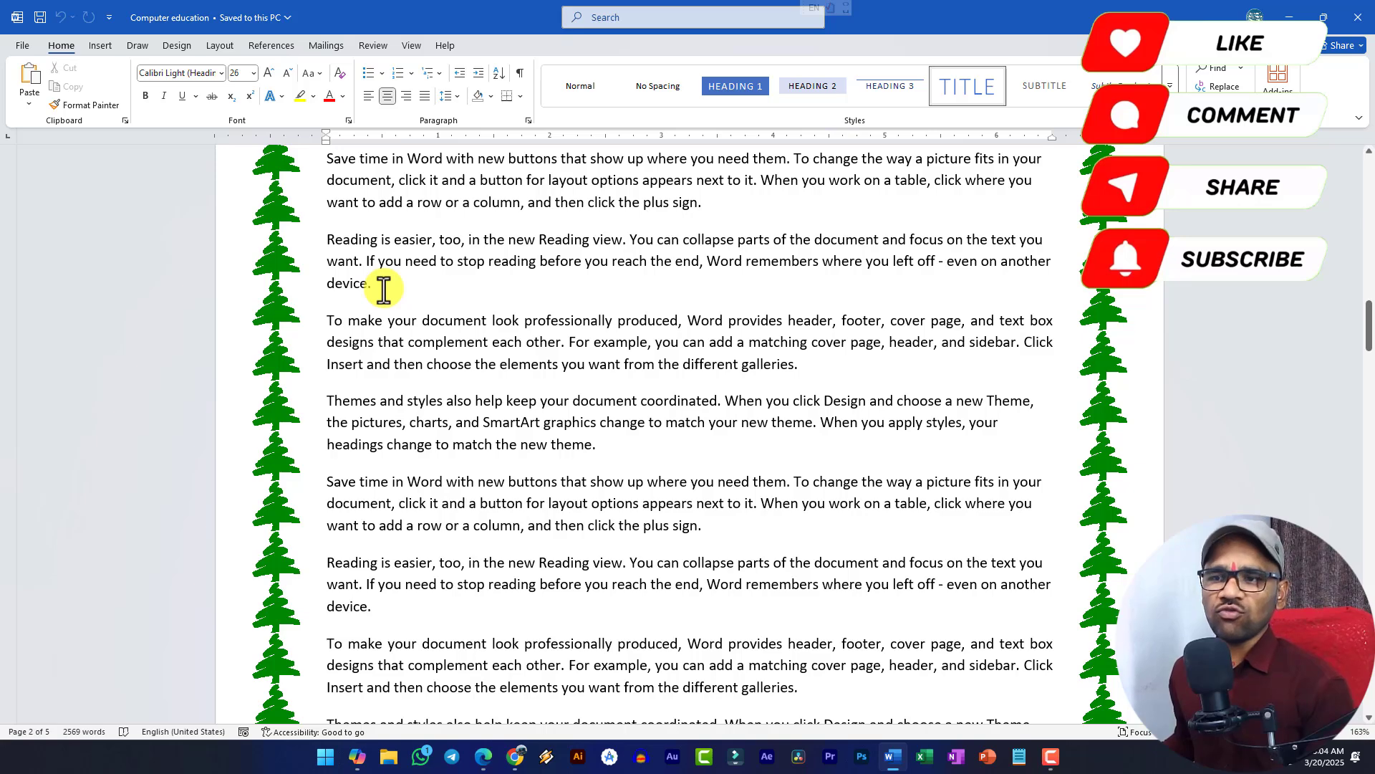
scroll(666, 399, down, 4)
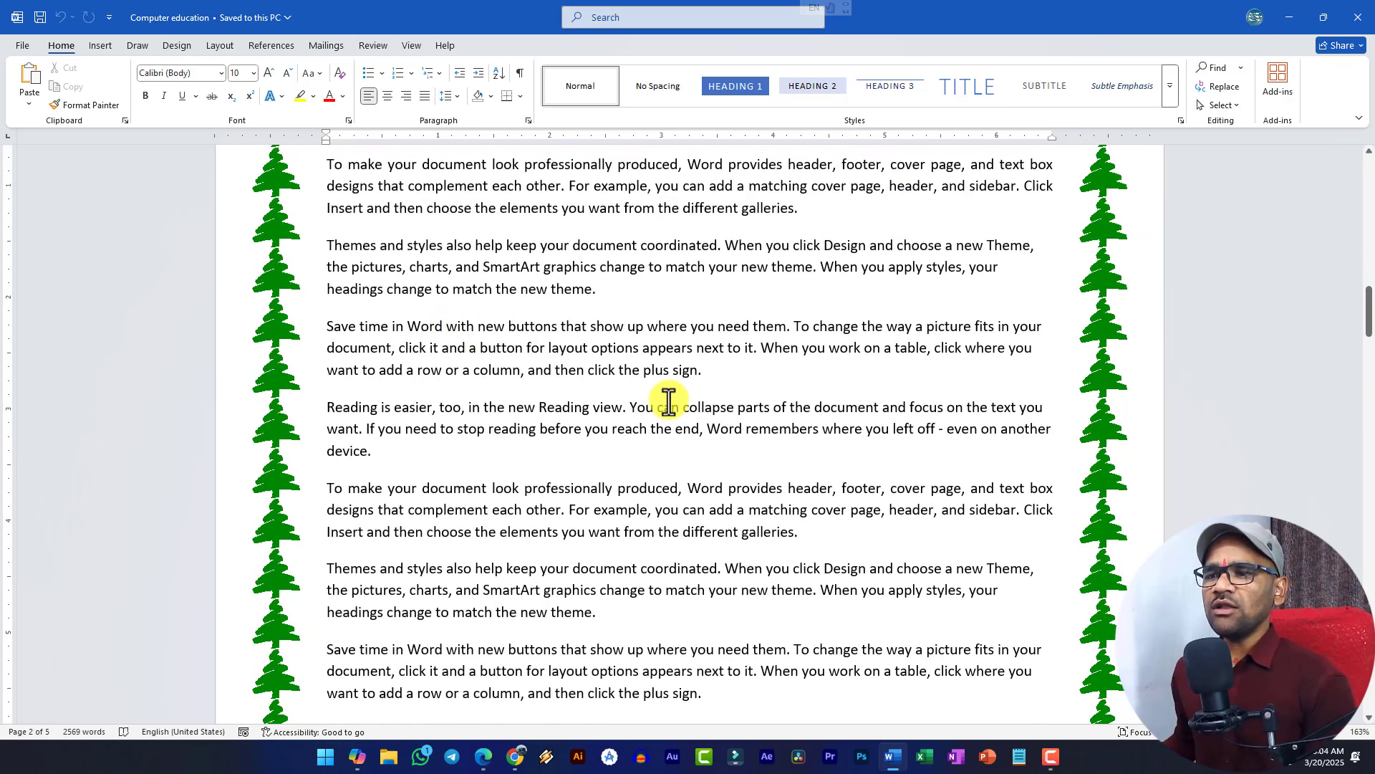
- Add a 'Student Information' line and an empty line after the 'plus sign.' paragraph
click(743, 382)
key(Return)
scroll(537, 444, up, 3)
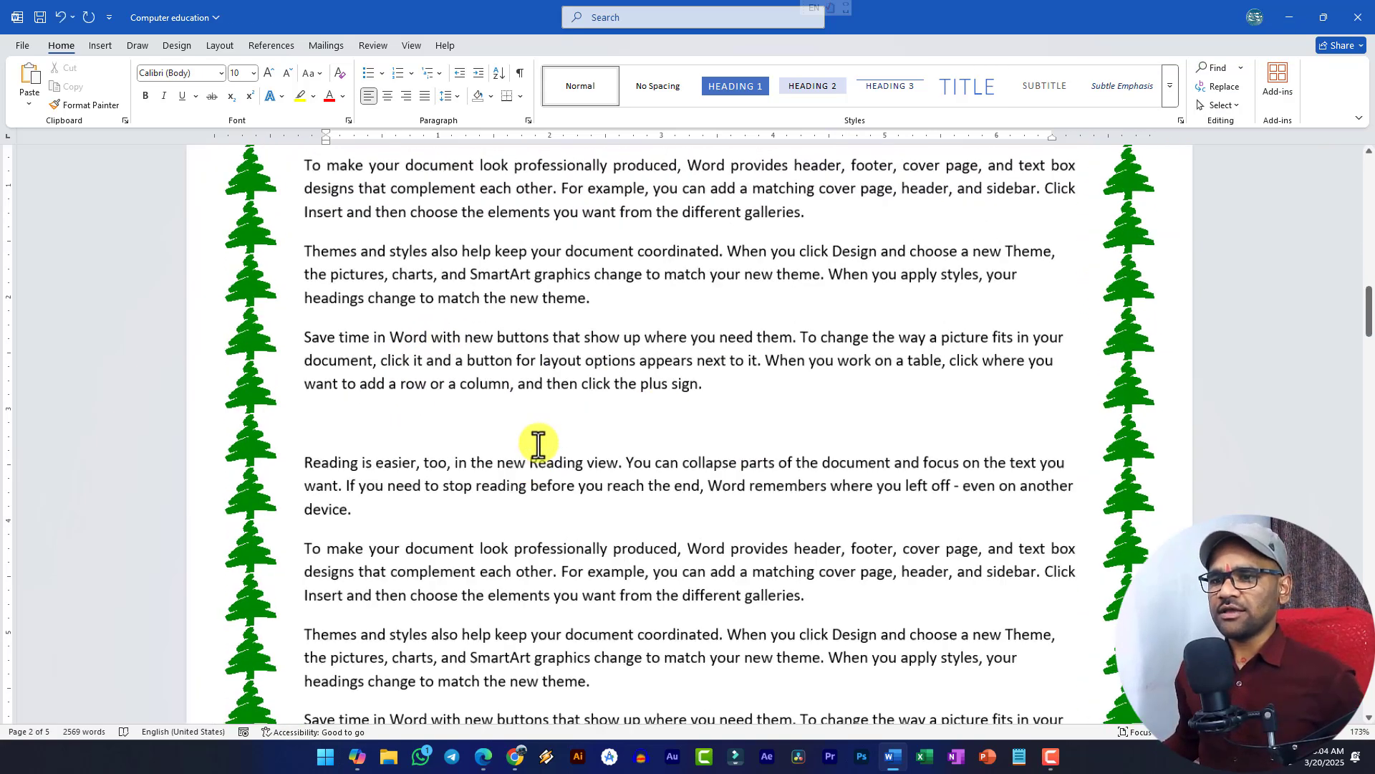
text(Student )
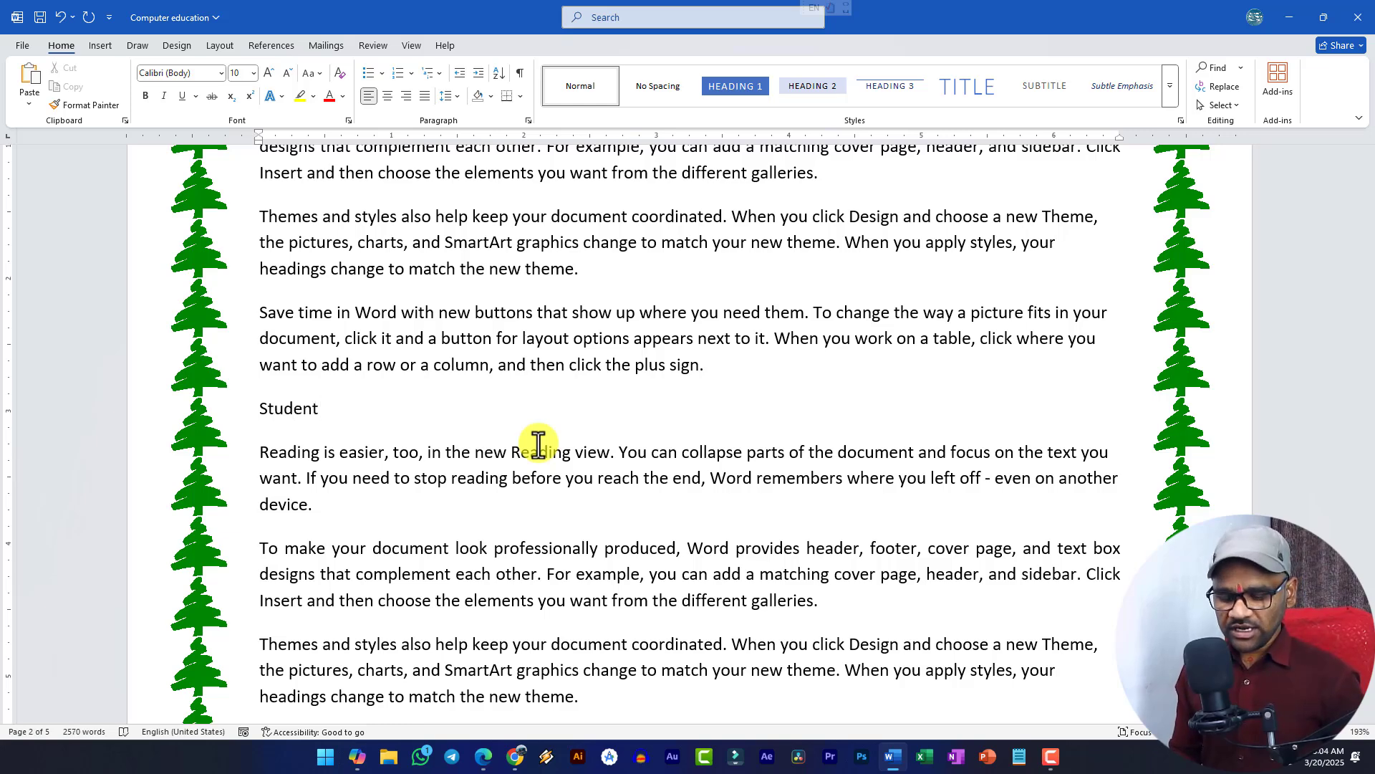
text(Information)
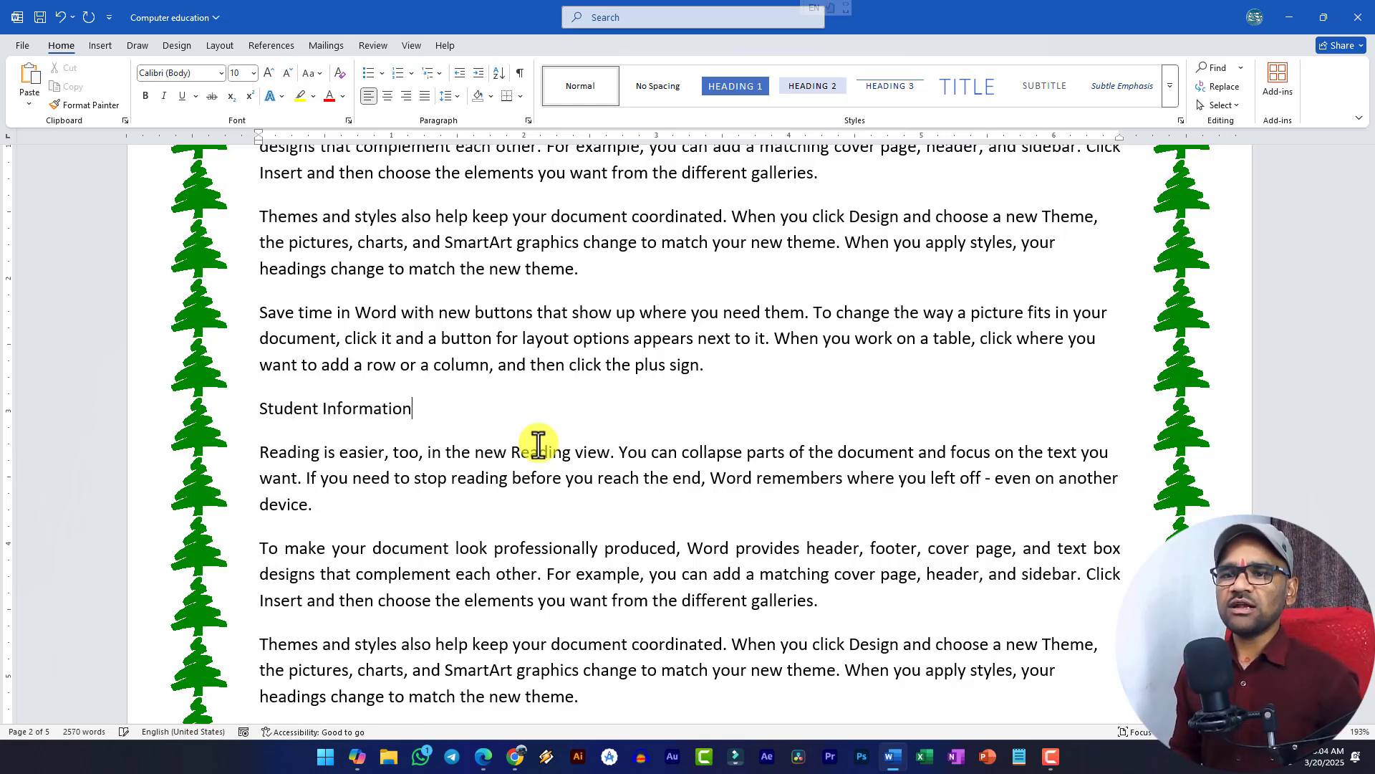
key(Return)
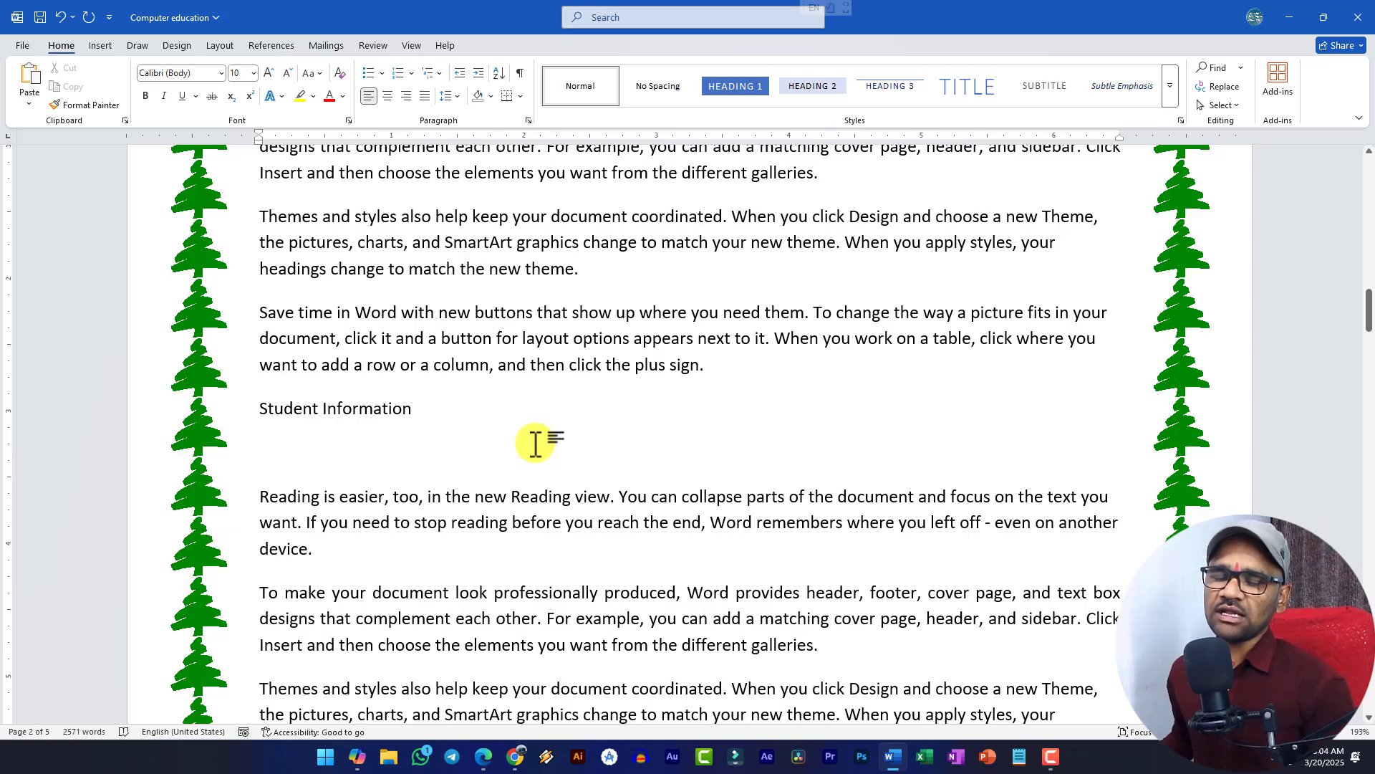
scroll(536, 444, down, 2)
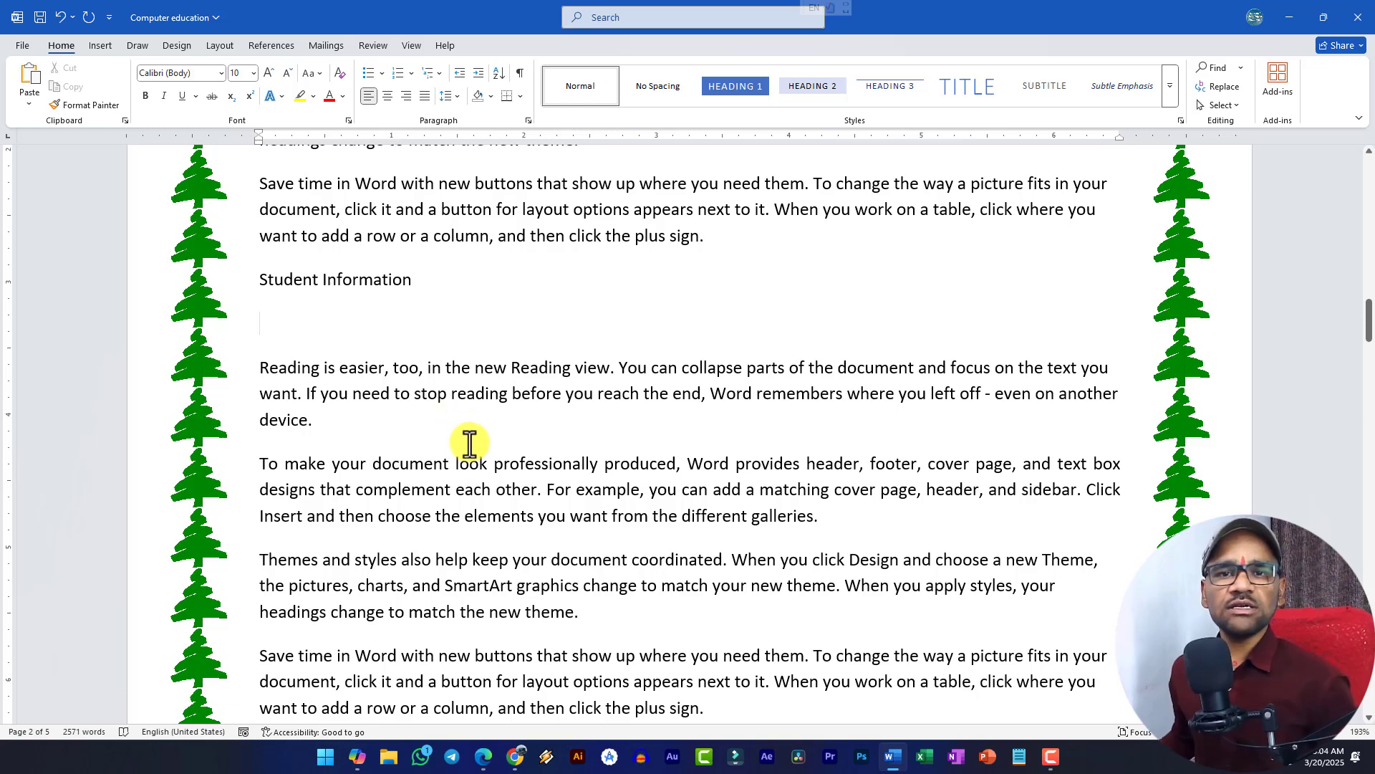
key(alt+Tab)
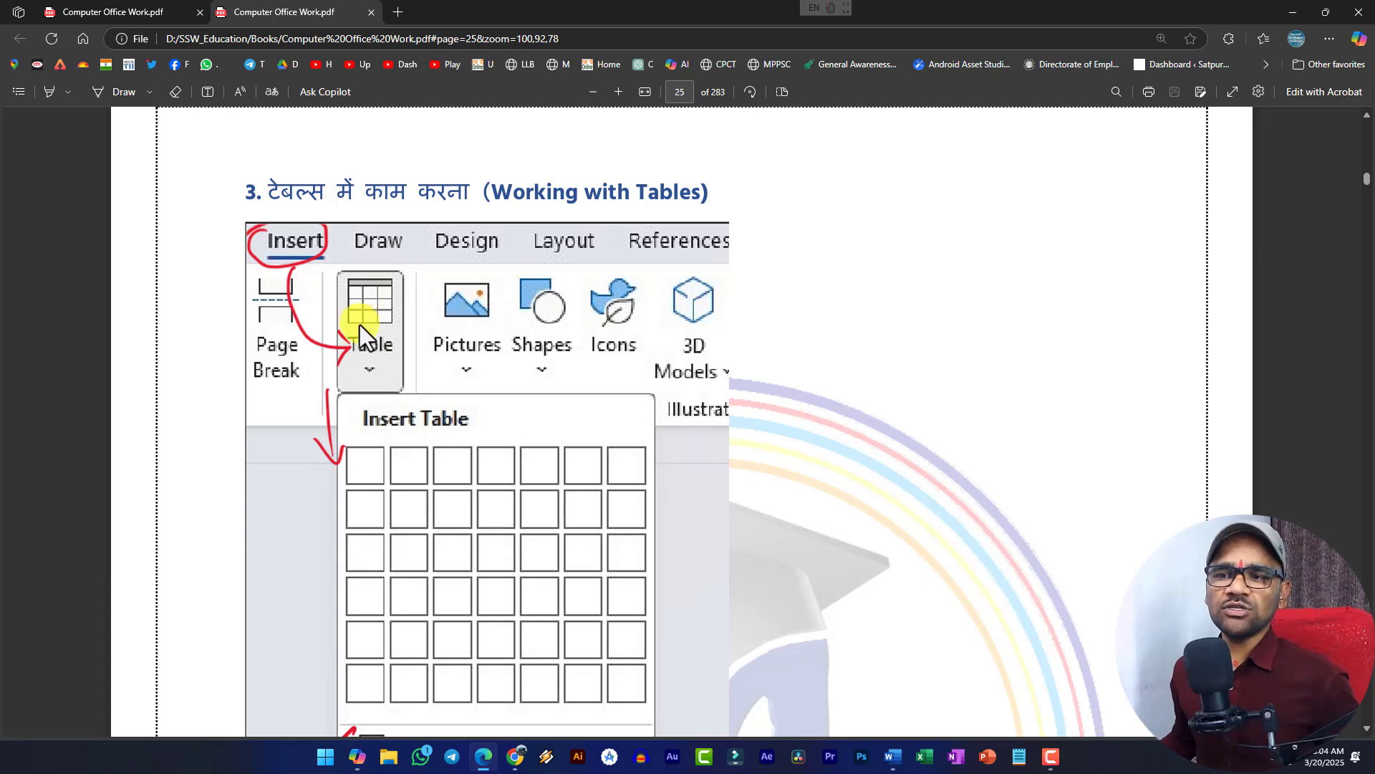
scroll(384, 342, down, 5)
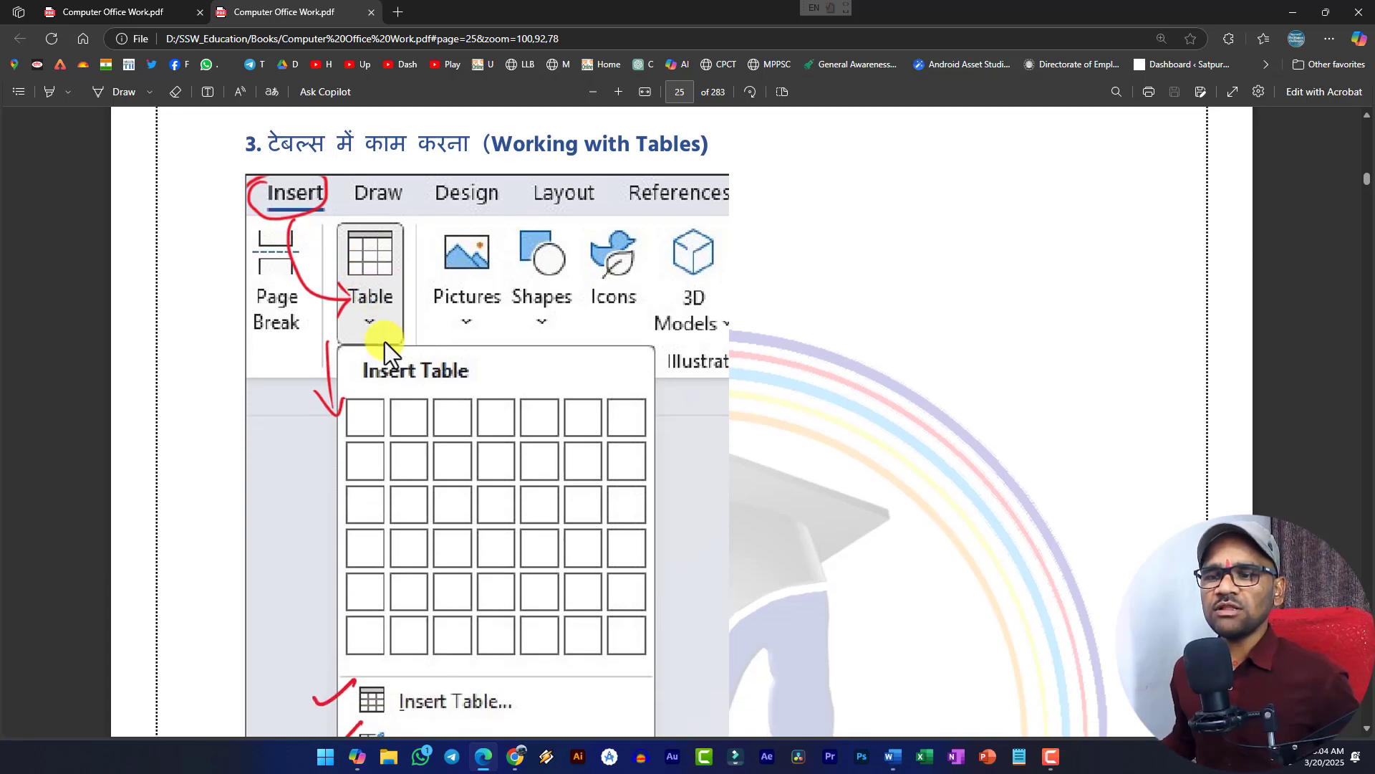
scroll(381, 244, up, 2)
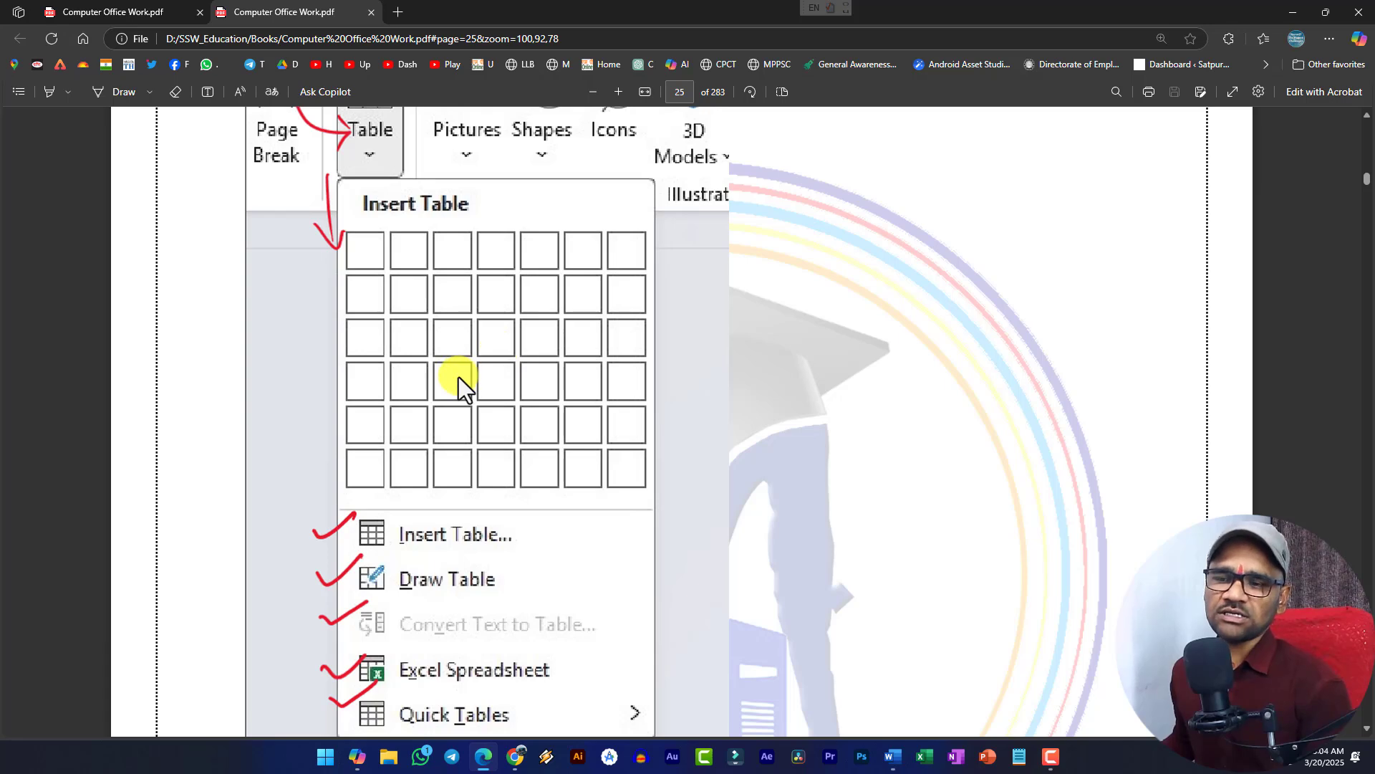
scroll(458, 377, down, 3)
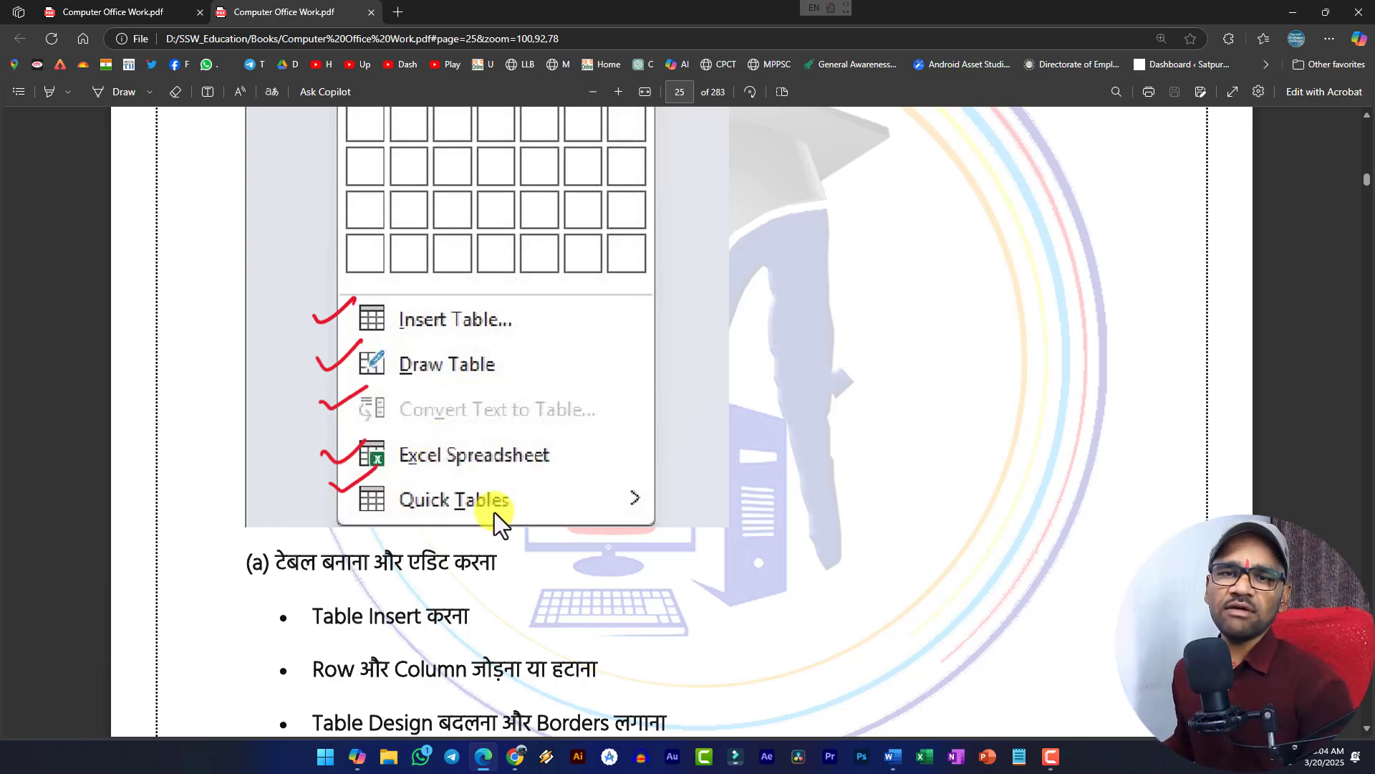
scroll(473, 458, up, 3)
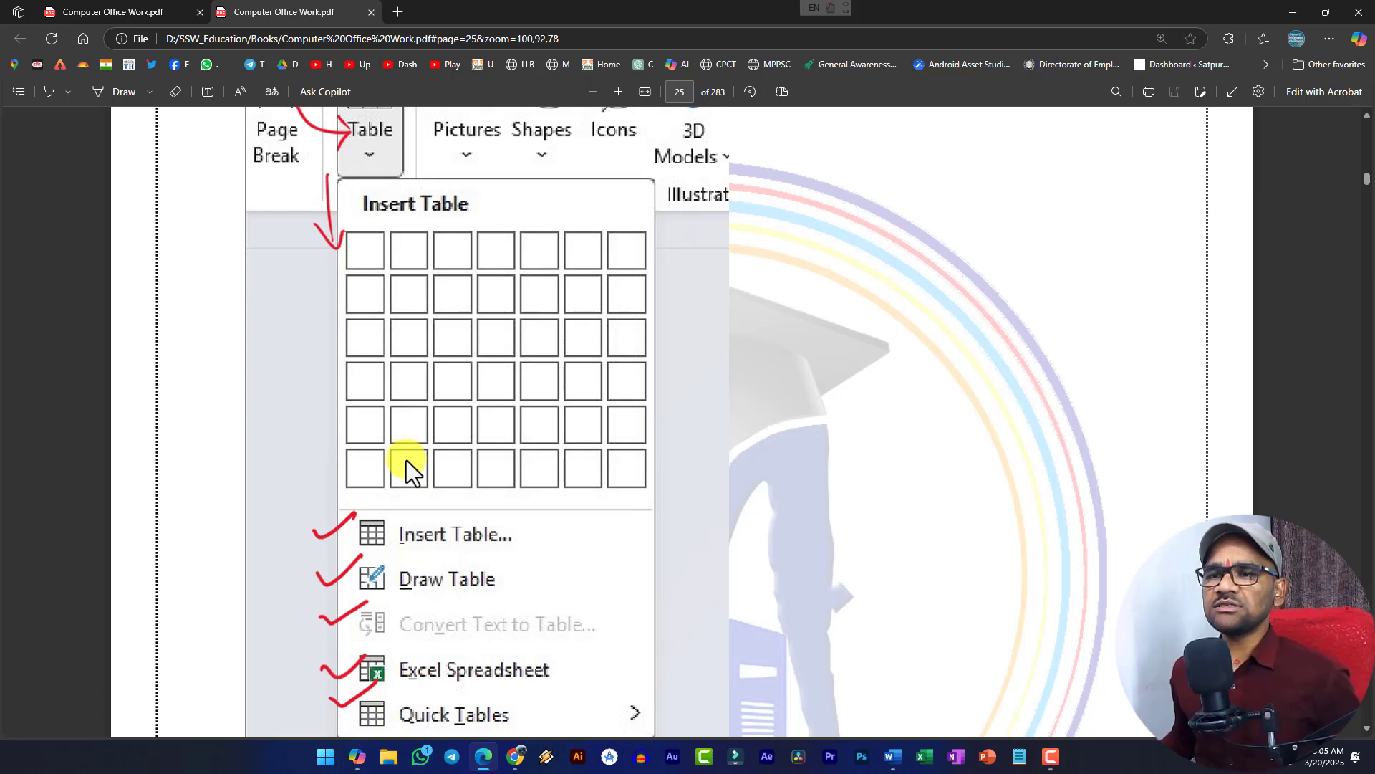
- Back in Word, open the Insert tab's Table size grid for a table below Student Information
key(alt+Tab)
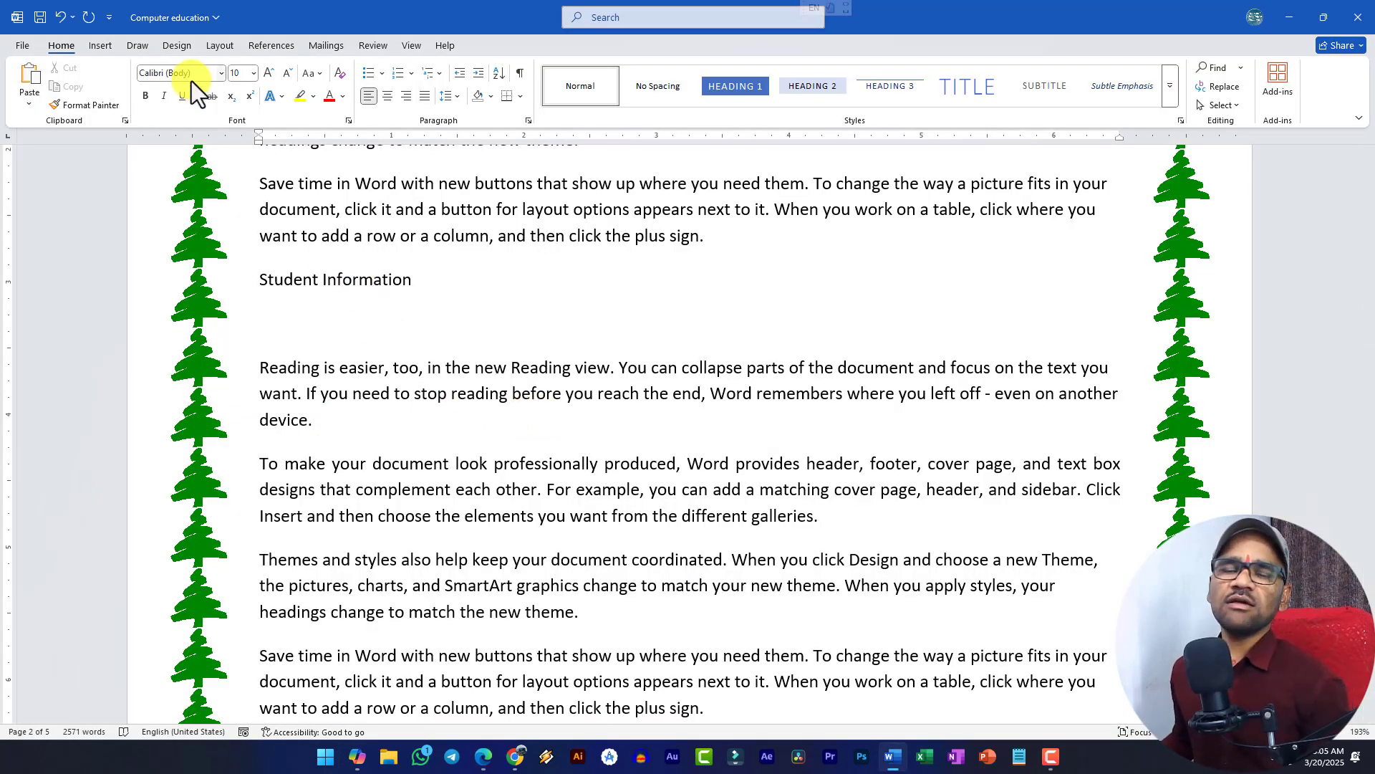
click(99, 46)
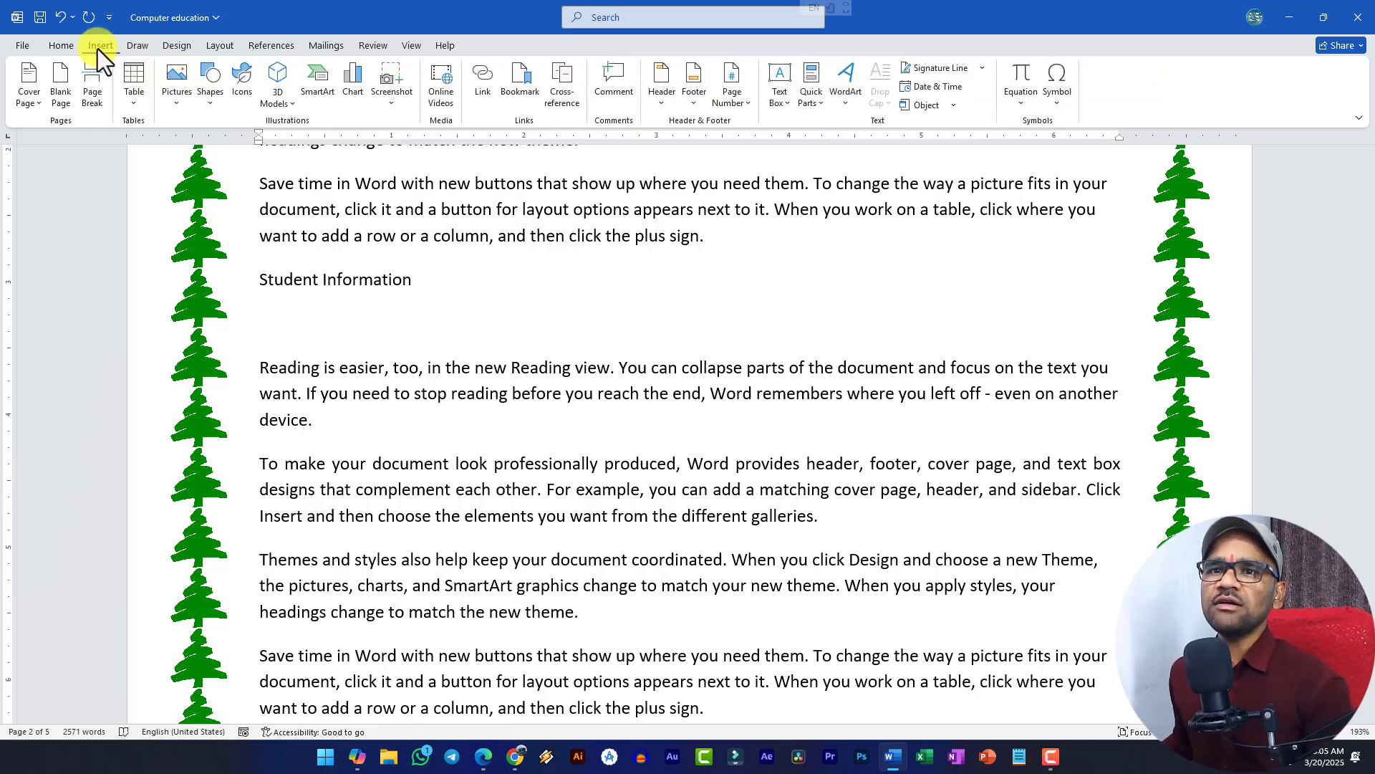
click(132, 108)
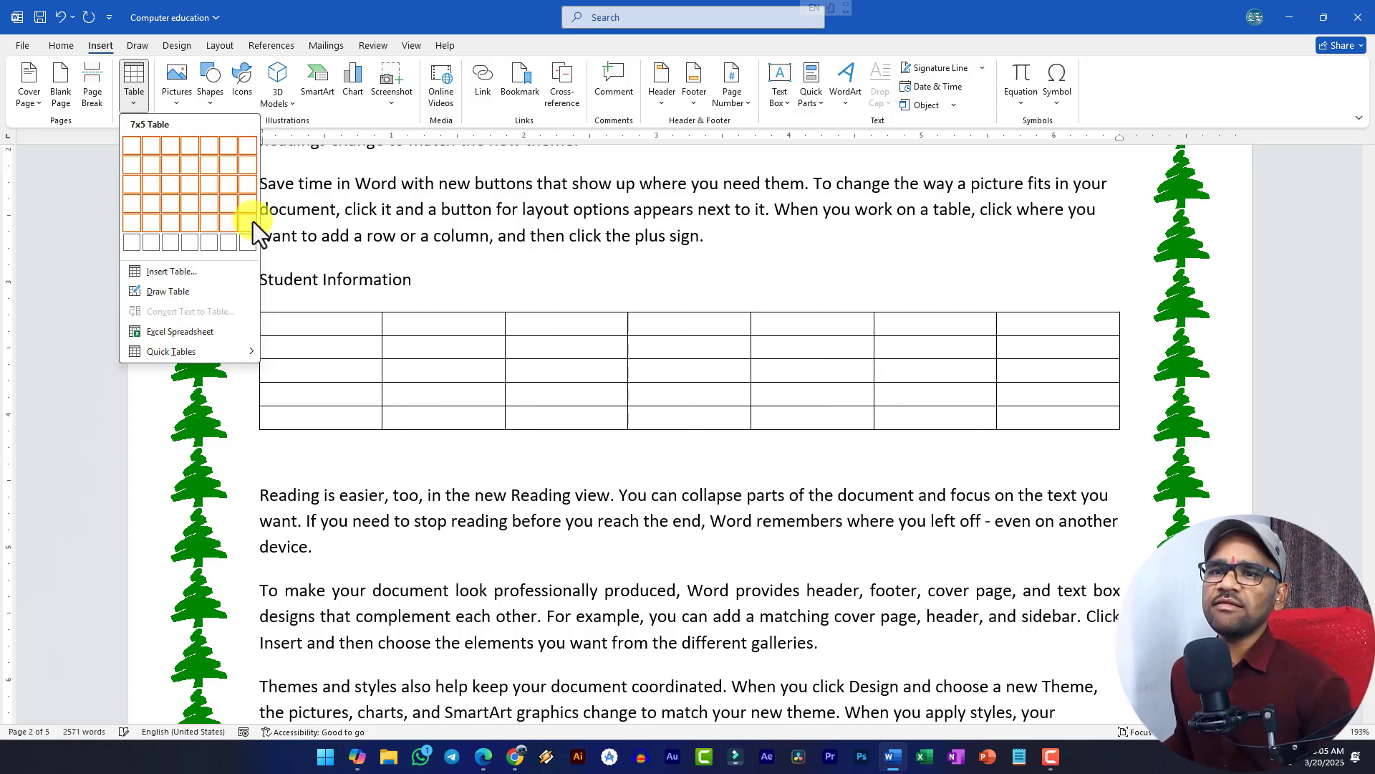
- Insert a 3-column, 4-row table with the headers S.no, Name and Address
click(169, 207)
text(S)
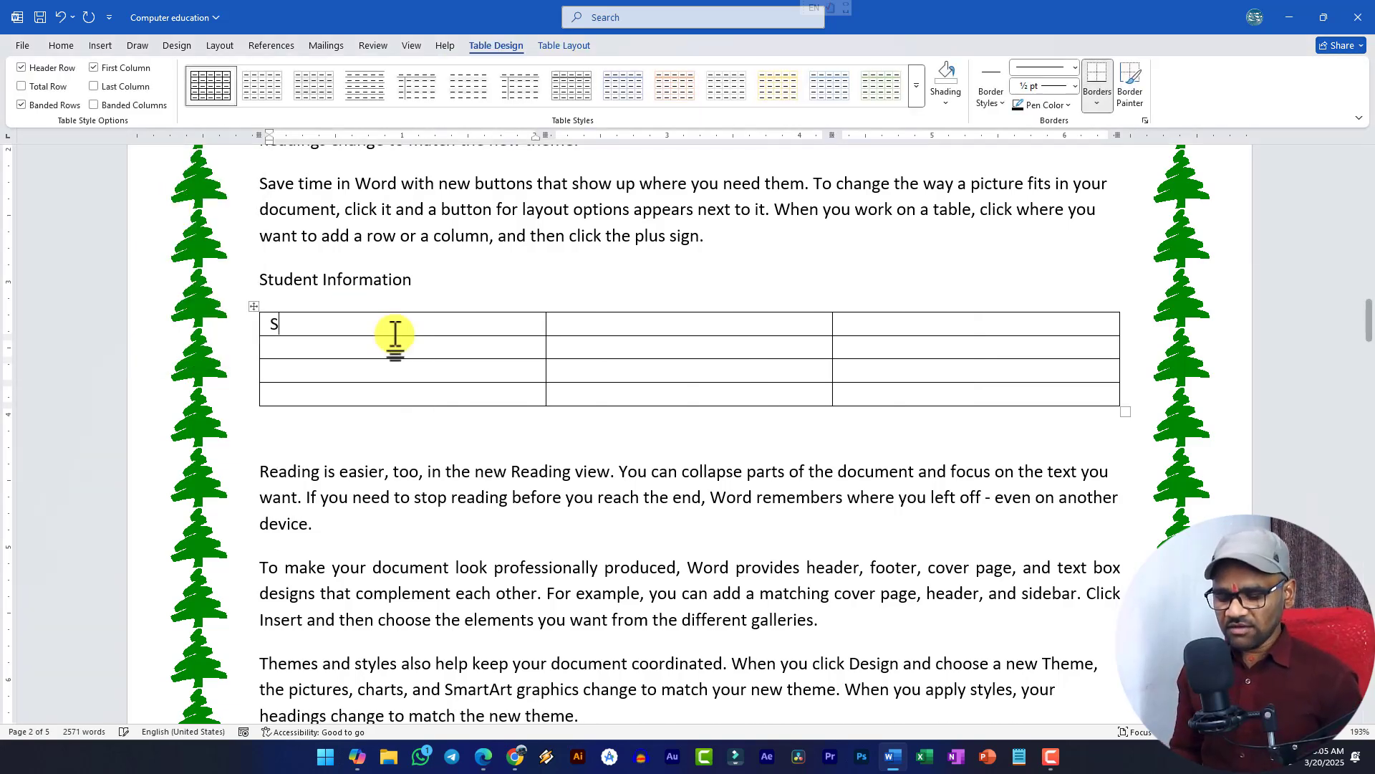
text(.no)
key(Tab)
text(Name)
key(Tab)
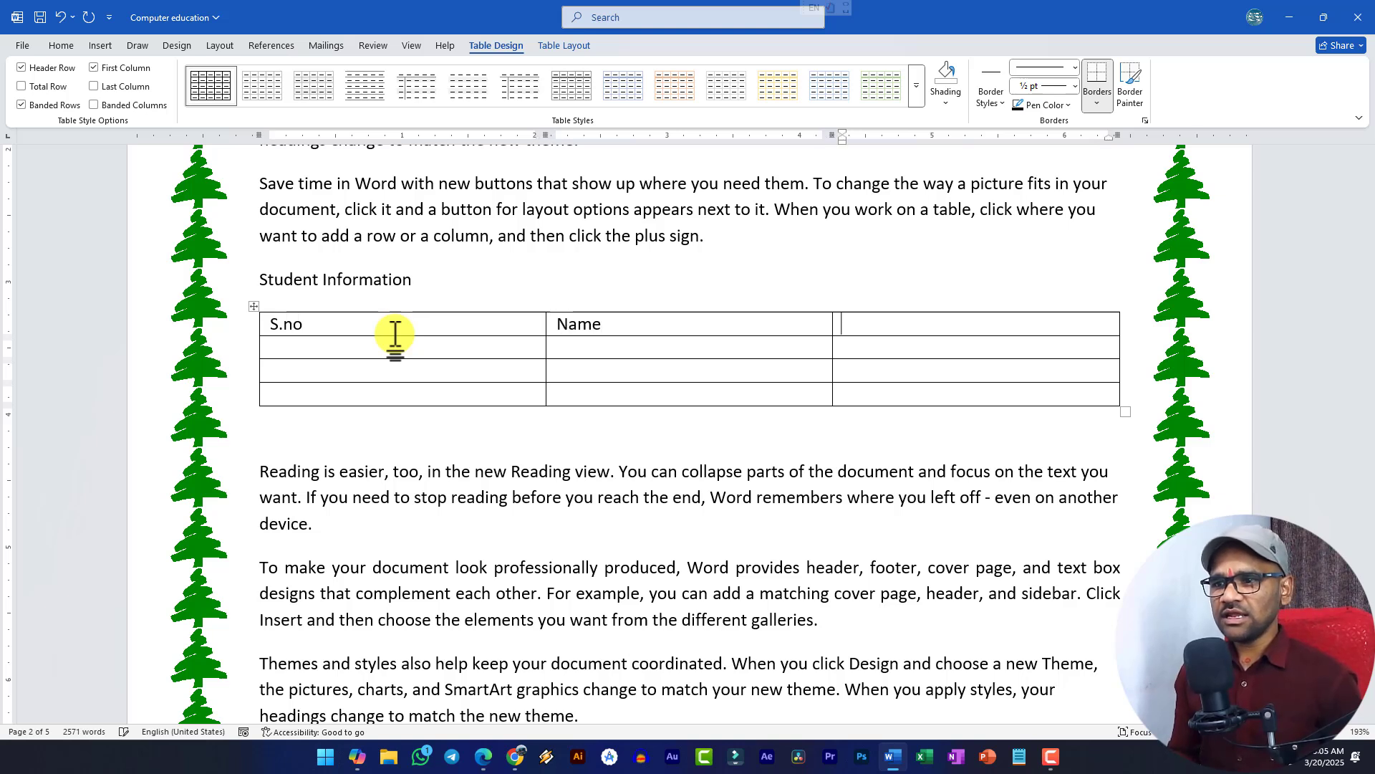
text(Address)
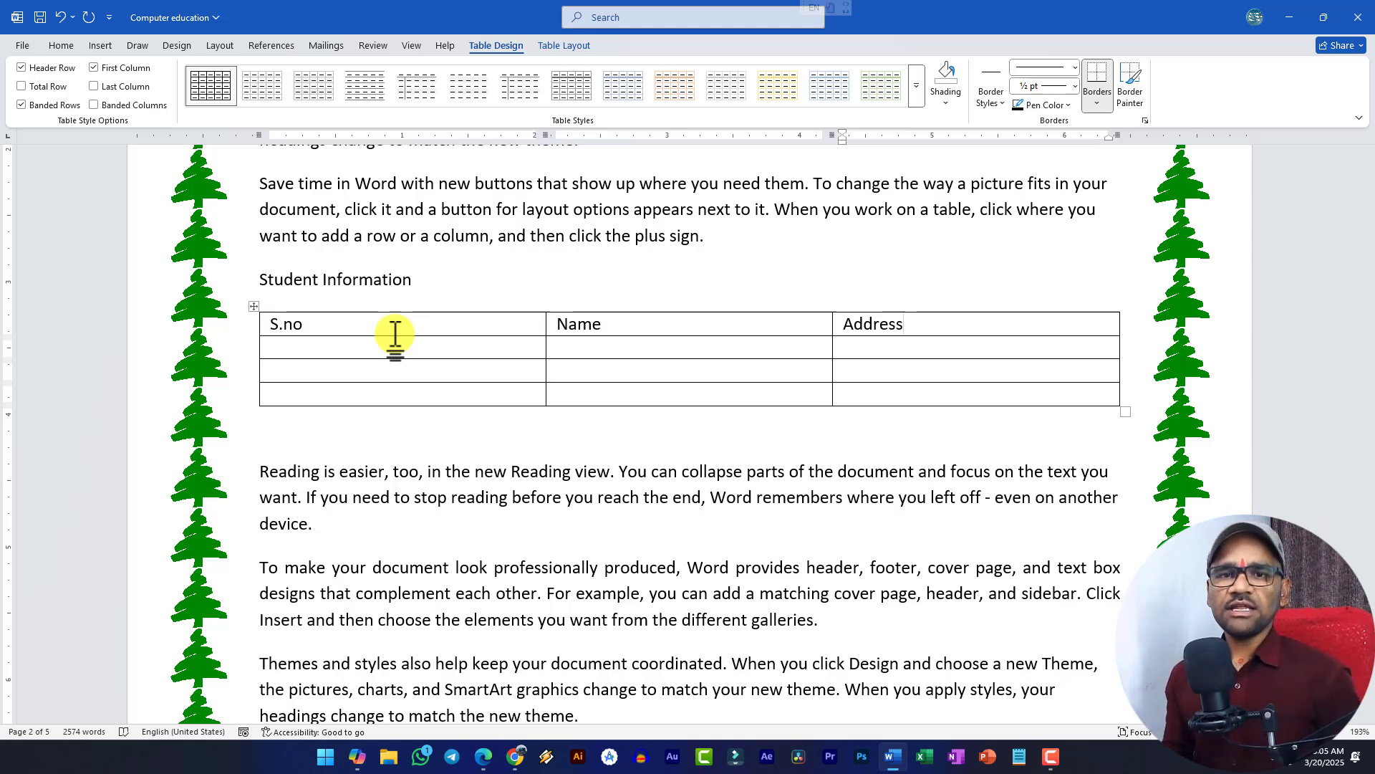
key(shift+Tab)
key(shift+Tab)
- Fill in students 1101–1104 with their names and Chhindwara addresses, adding a fourth row
key(Tab)
key(Tab)
key(Tab)
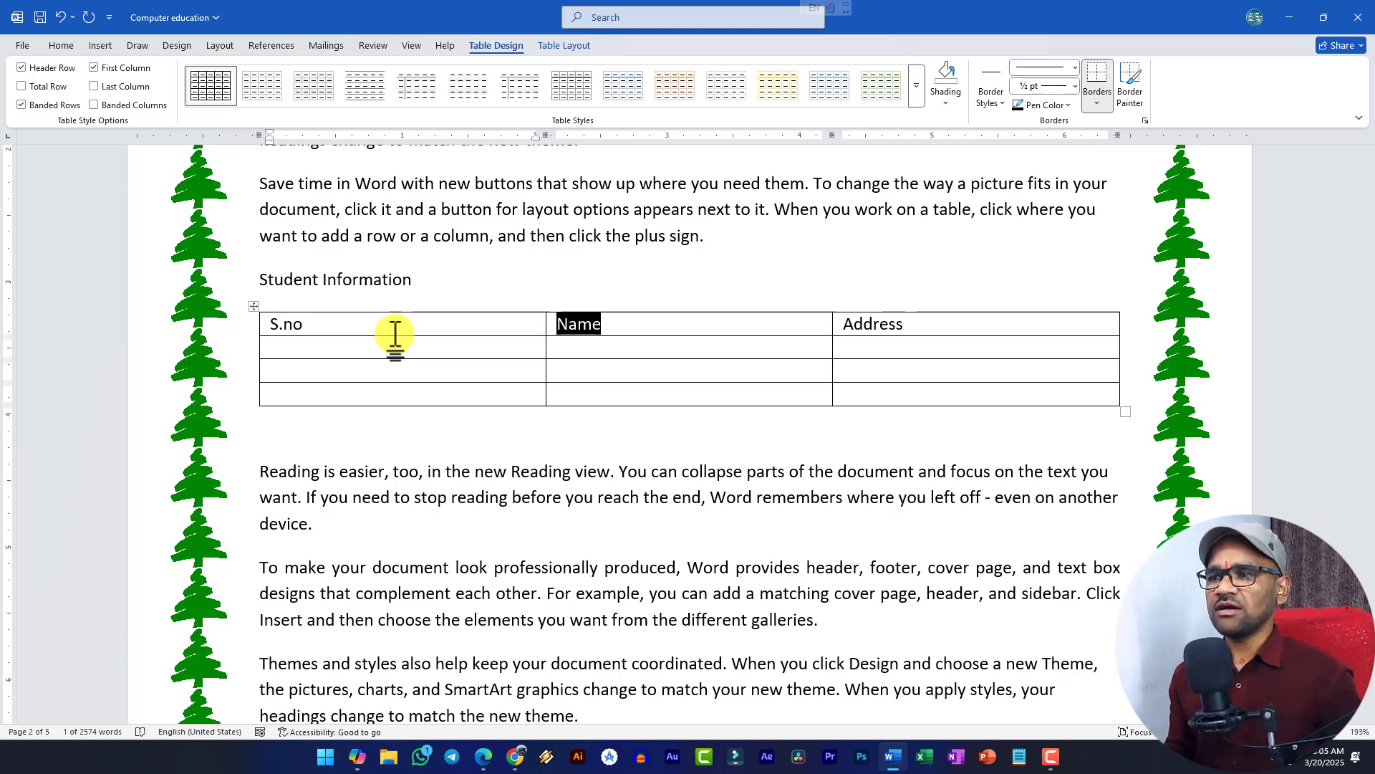
text(1101)
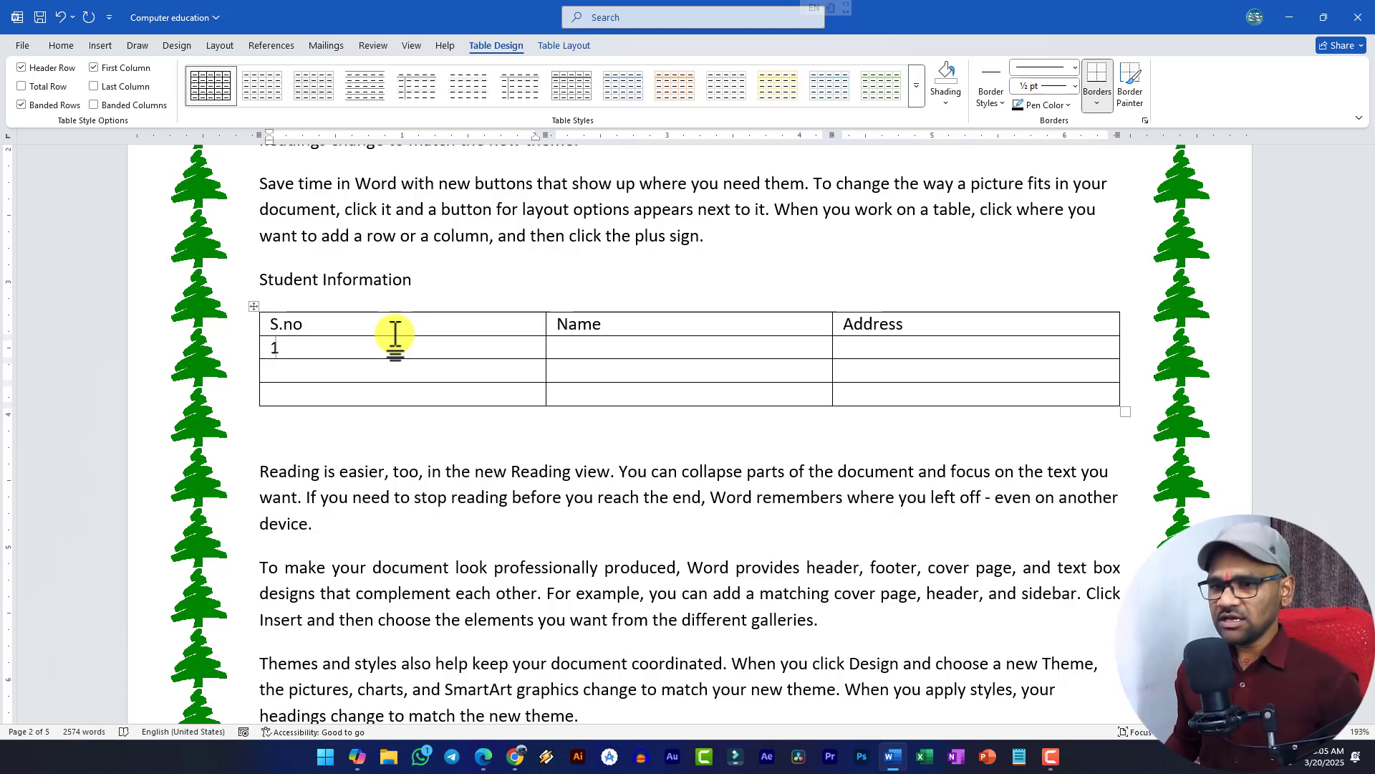
key(Tab)
text(Mohit Ku)
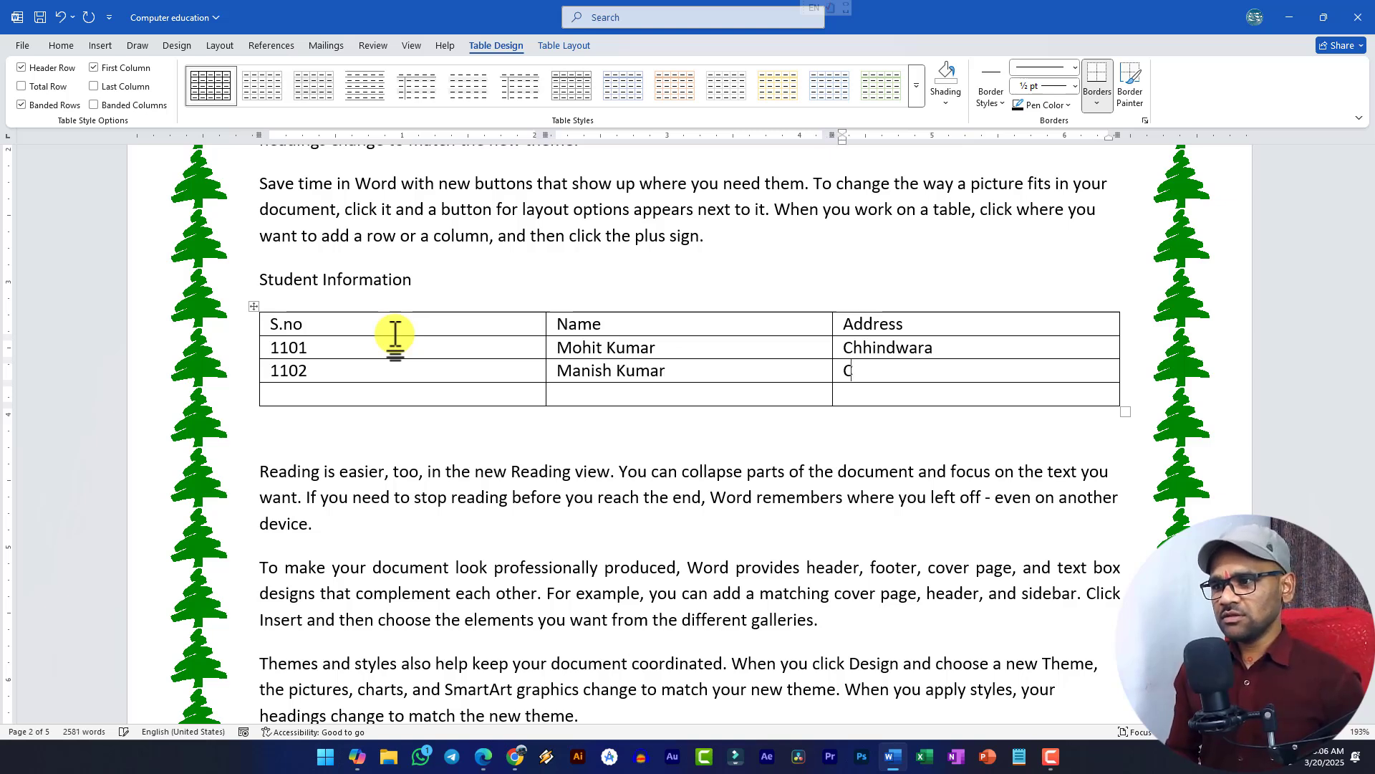
text(1103)
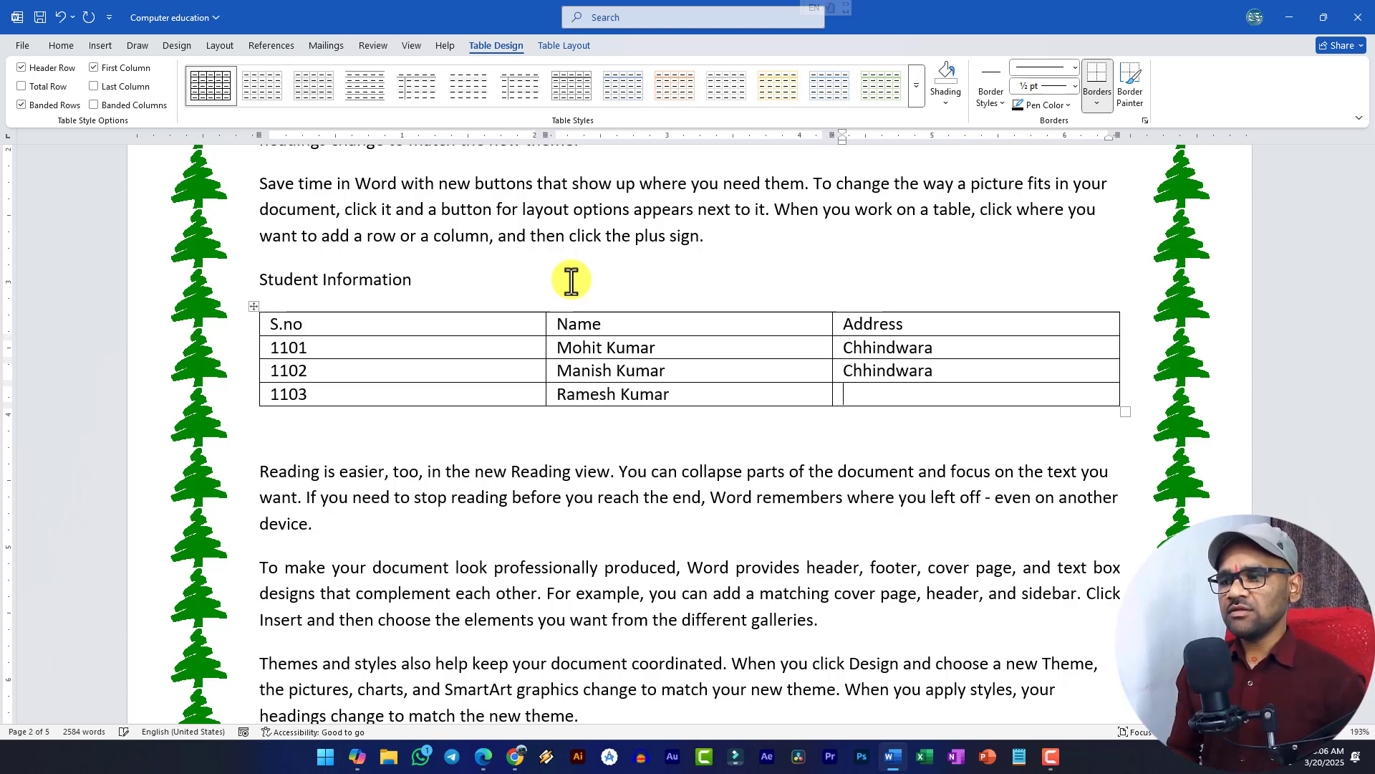
text(Chhindwara)
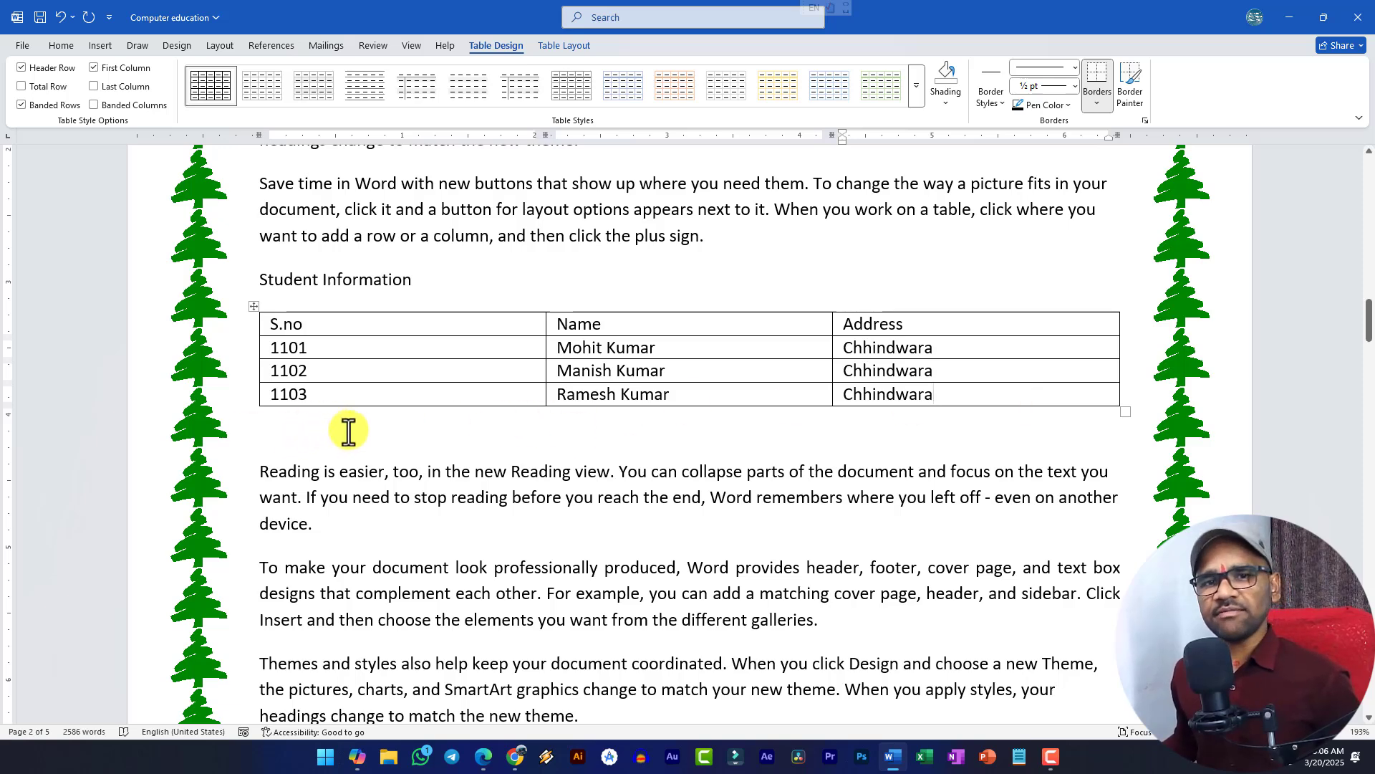
key(Tab)
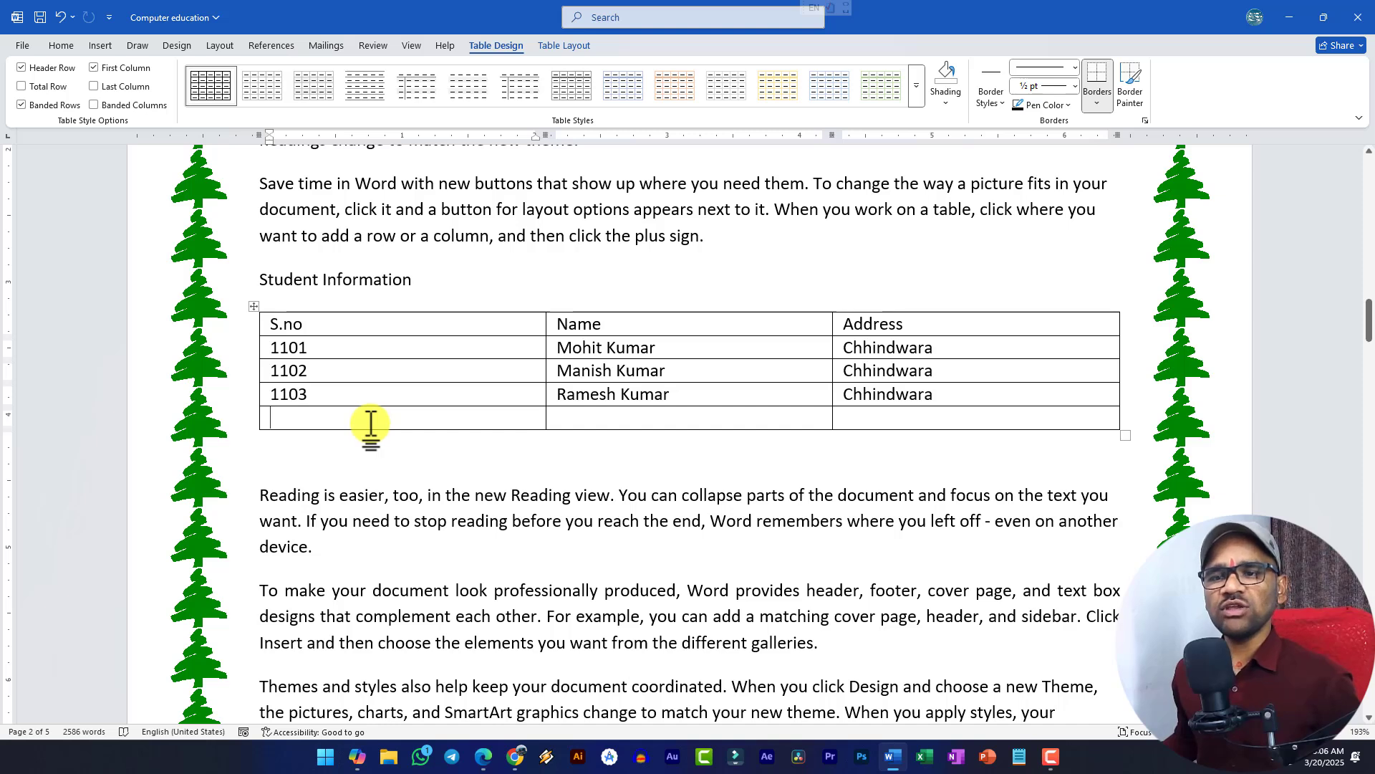
text(1104)
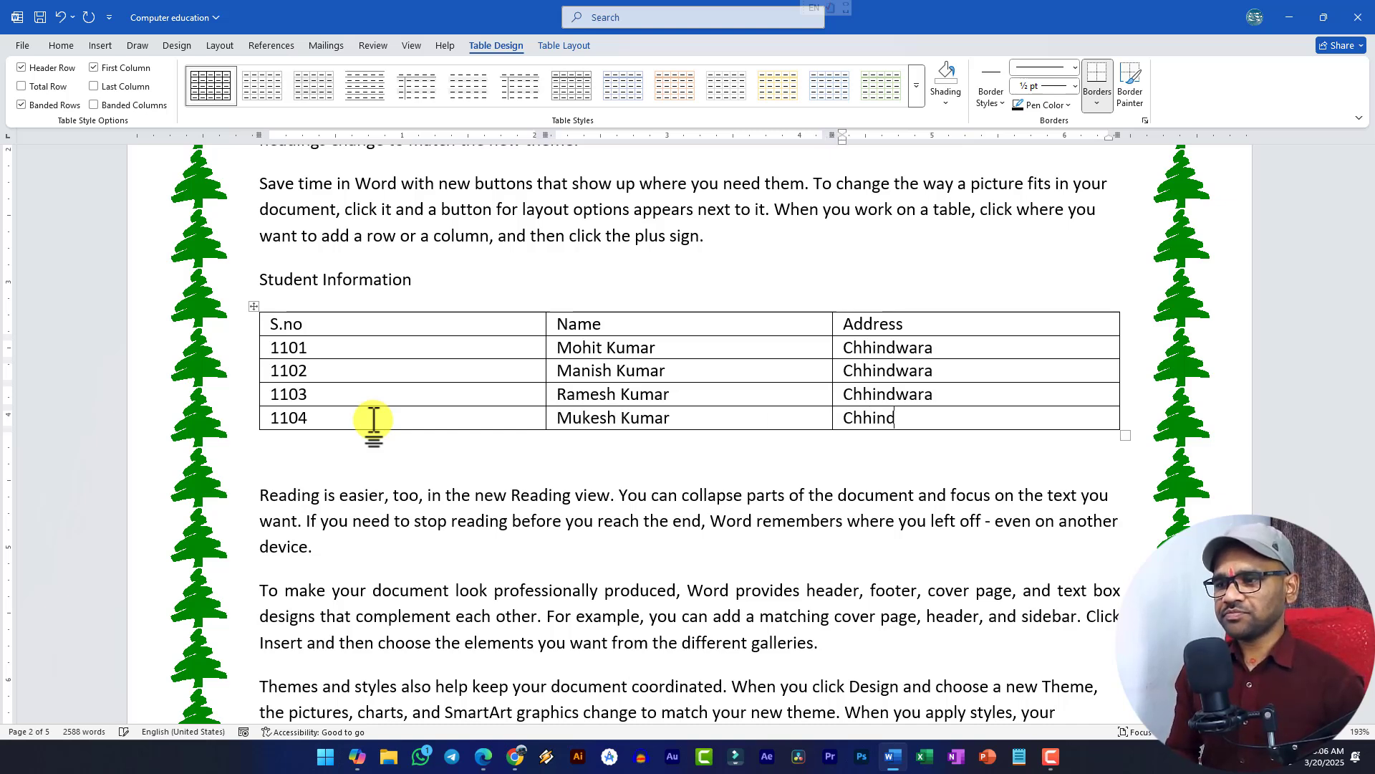
text(Chhindwara)
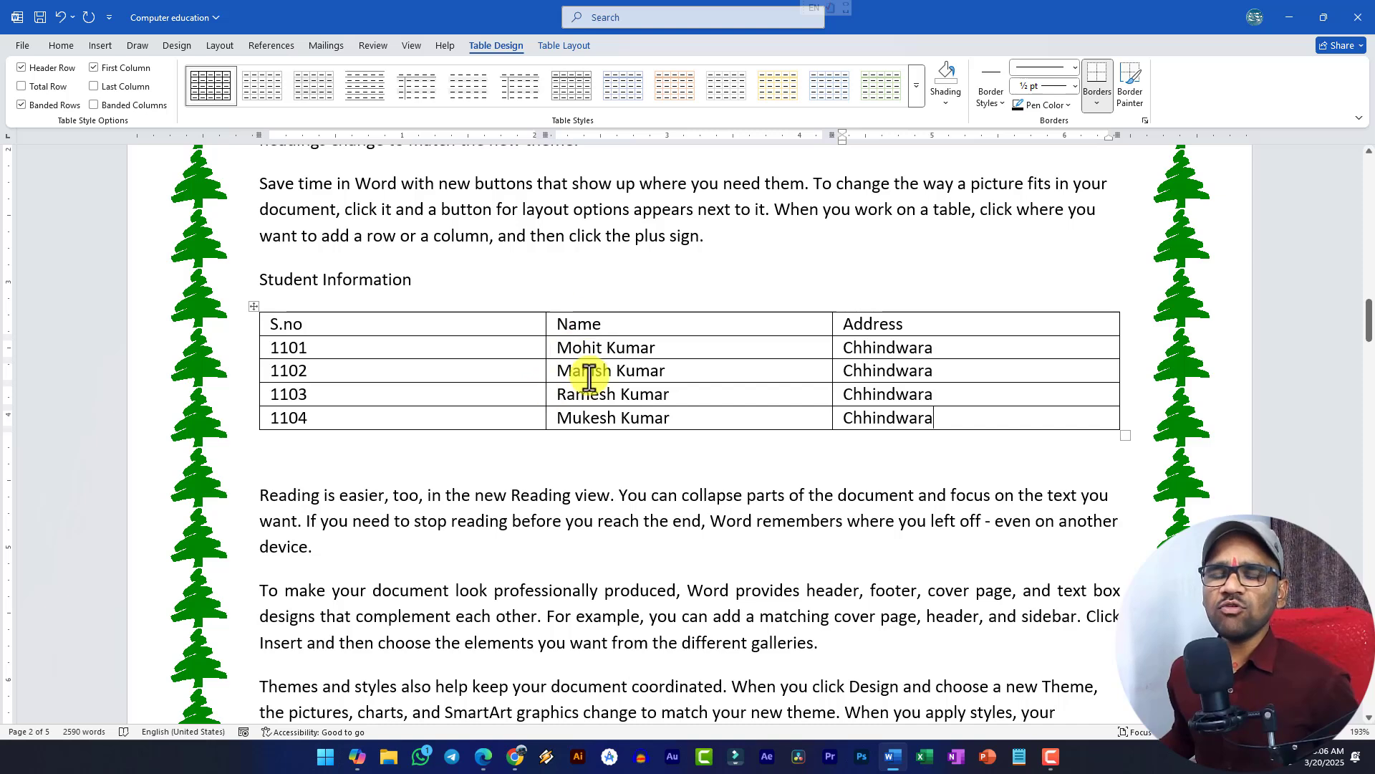
- Select the student table and apply an orange style from the Table Design gallery
click(451, 346)
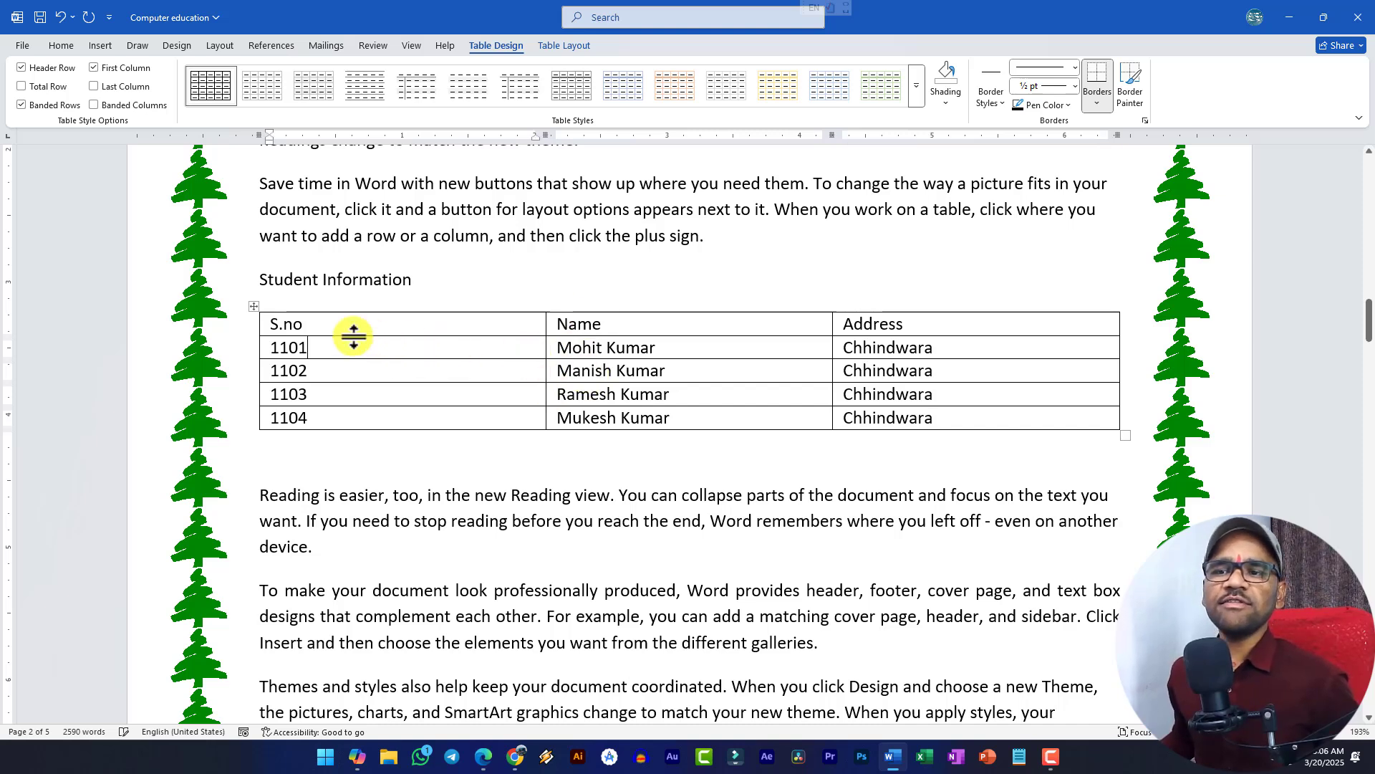
click(252, 307)
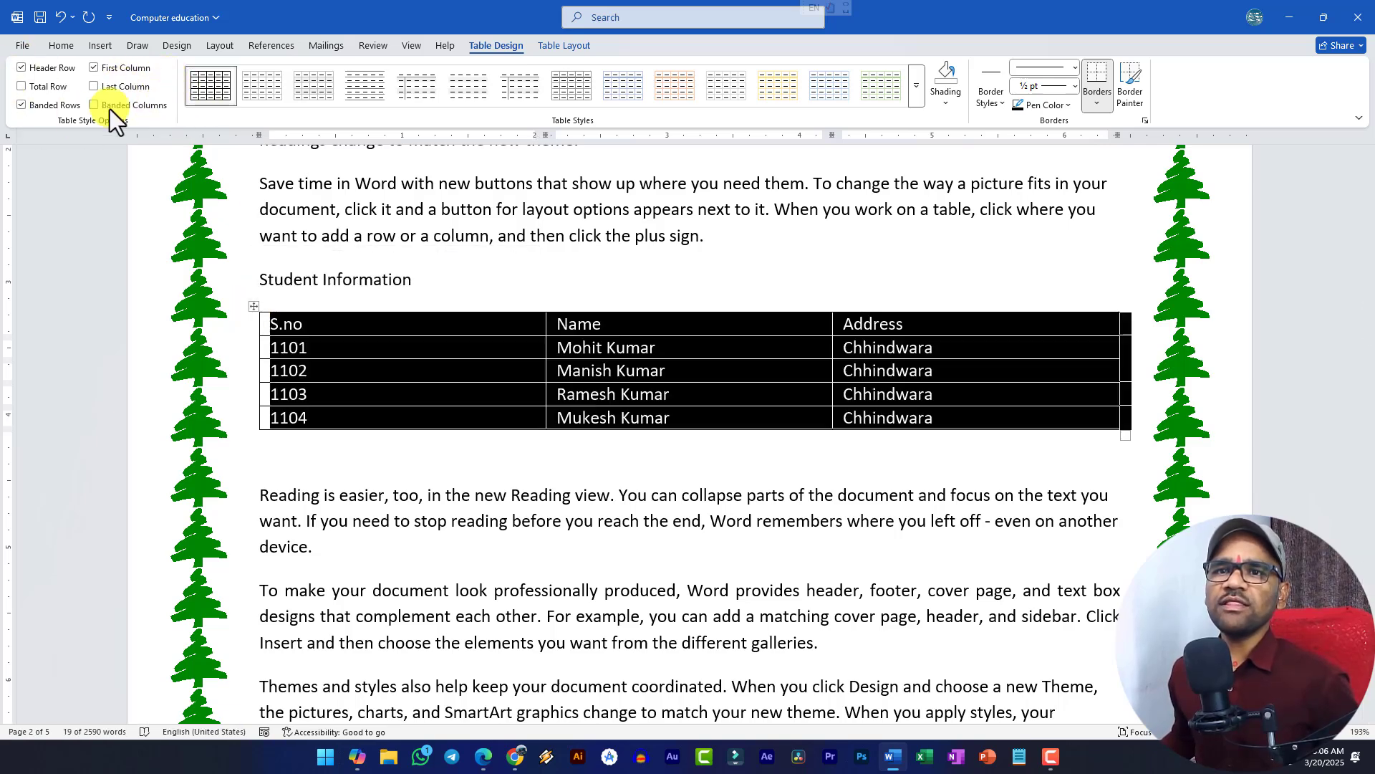
click(686, 85)
click(323, 362)
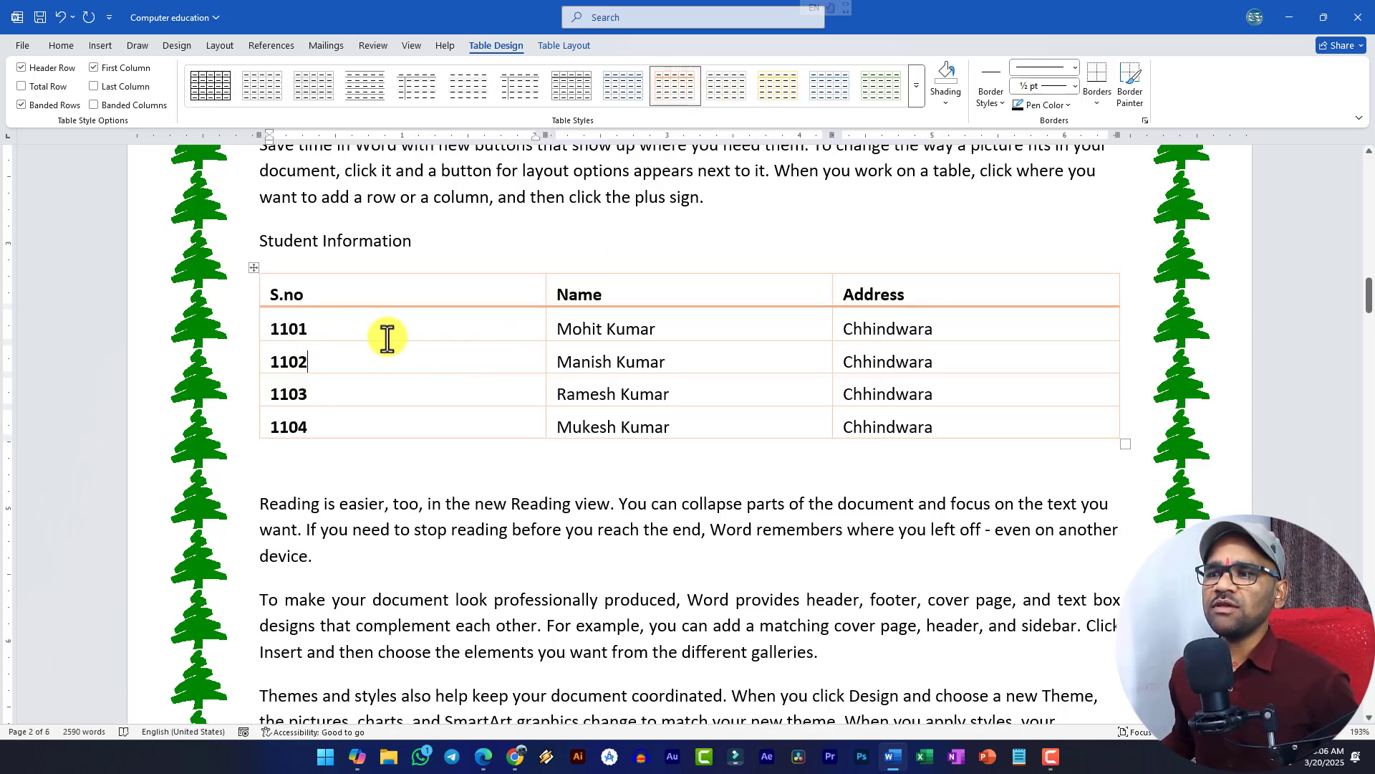
scroll(408, 303, down, 2)
scroll(314, 315, up, 2)
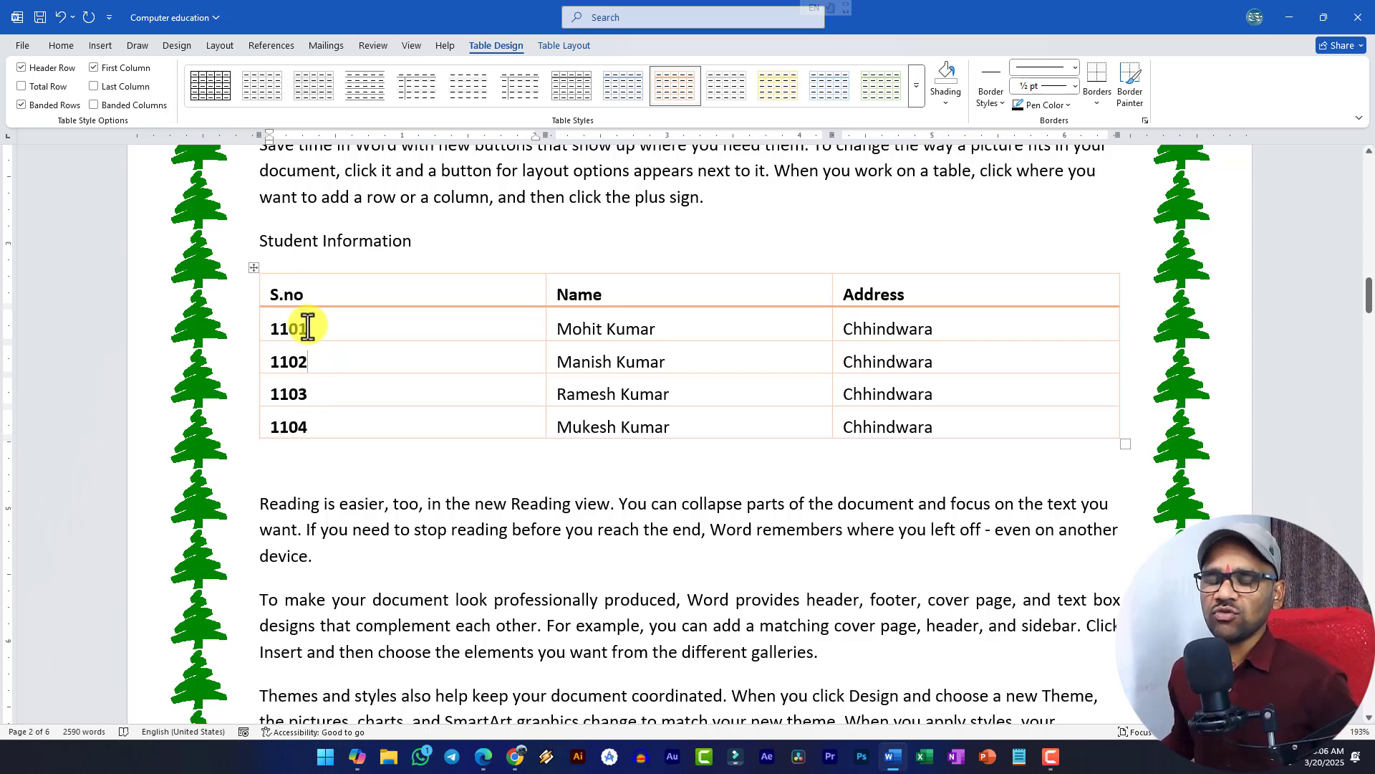
click(253, 268)
- Undo the Total Row formatting and apply the orange Grid Table 5 Dark style instead
click(40, 91)
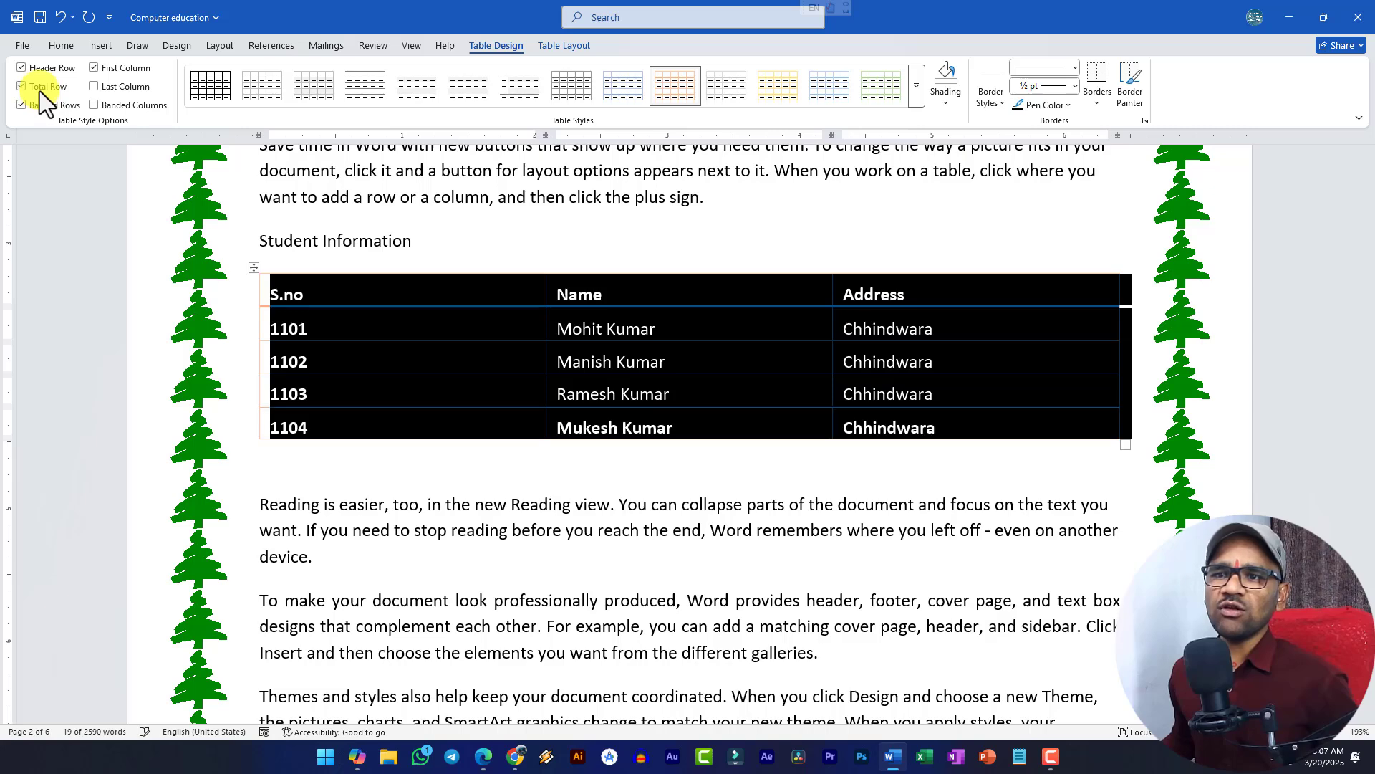
click(40, 90)
click(40, 90)
click(423, 389)
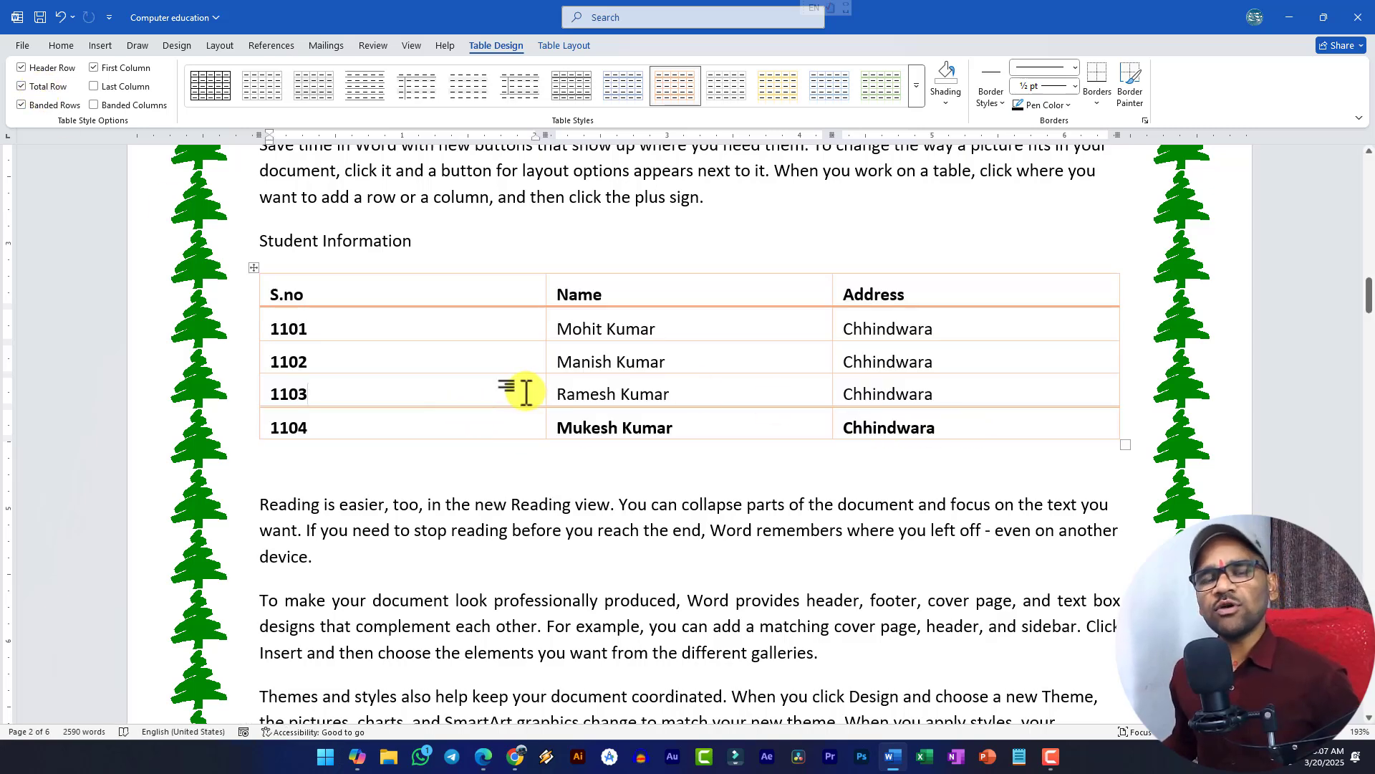
key(ctrl+z)
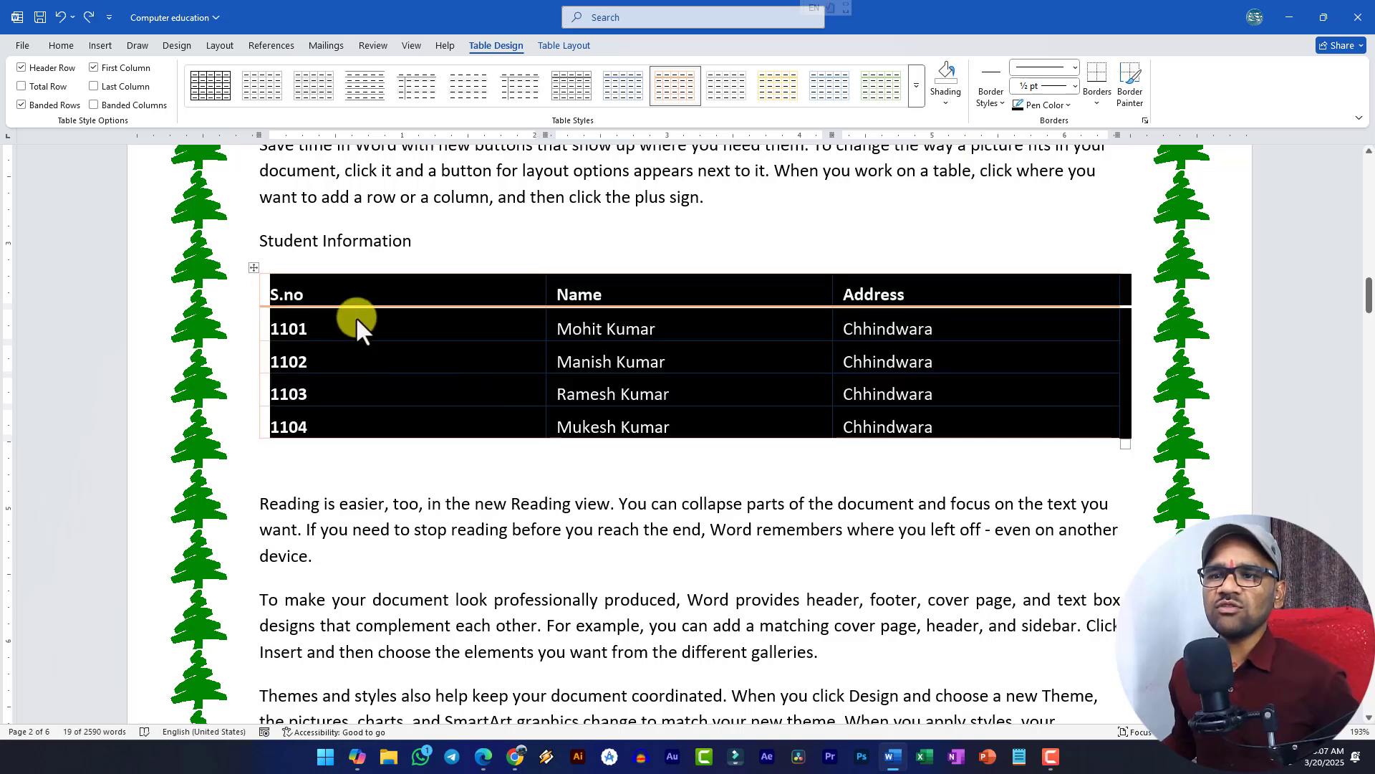
click(360, 319)
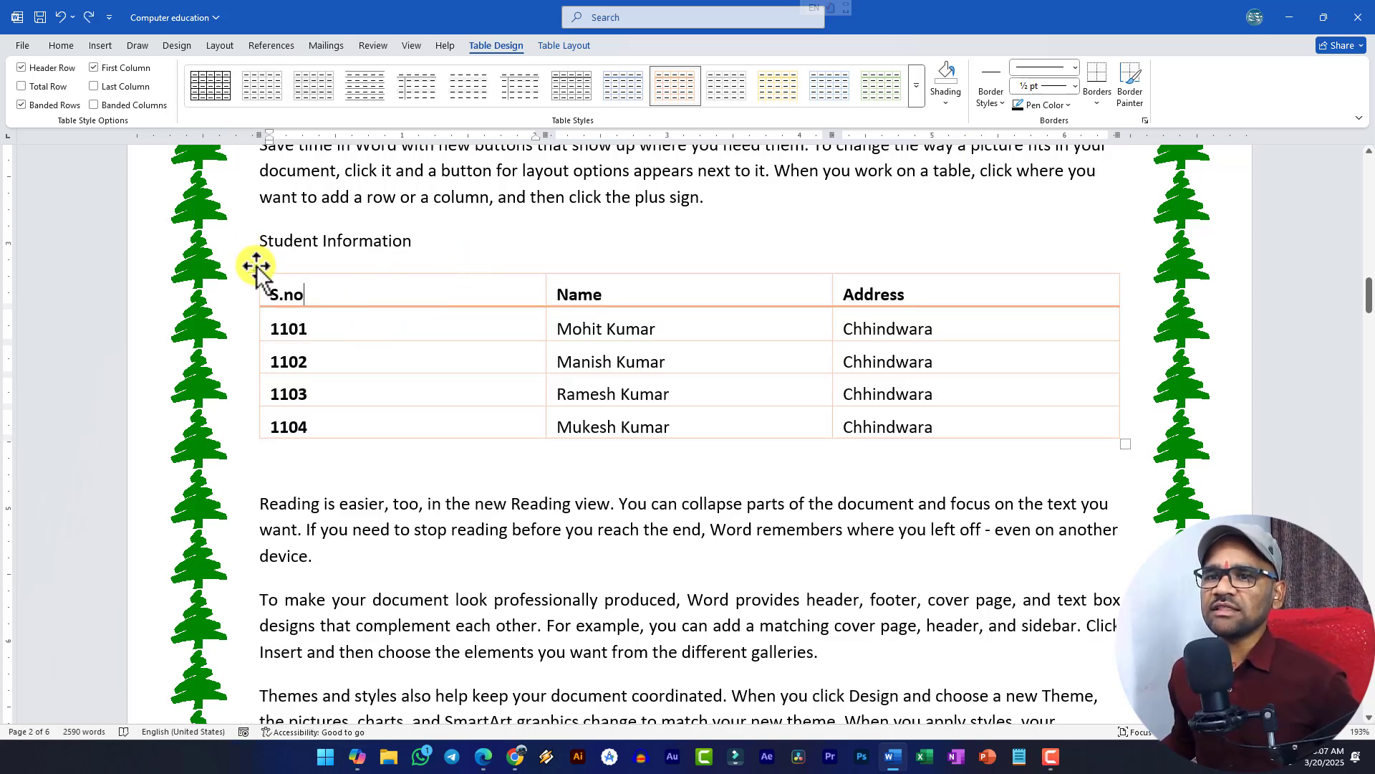
click(917, 87)
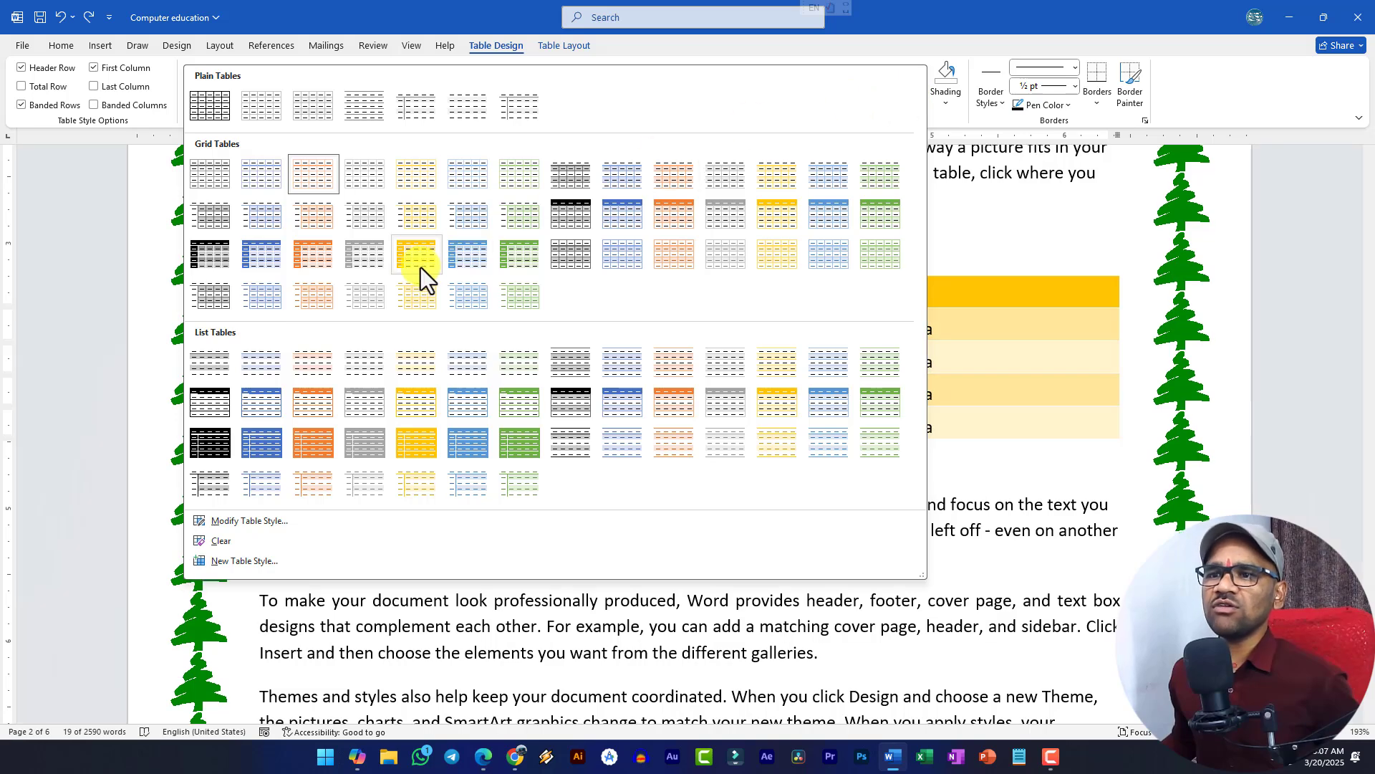
click(311, 257)
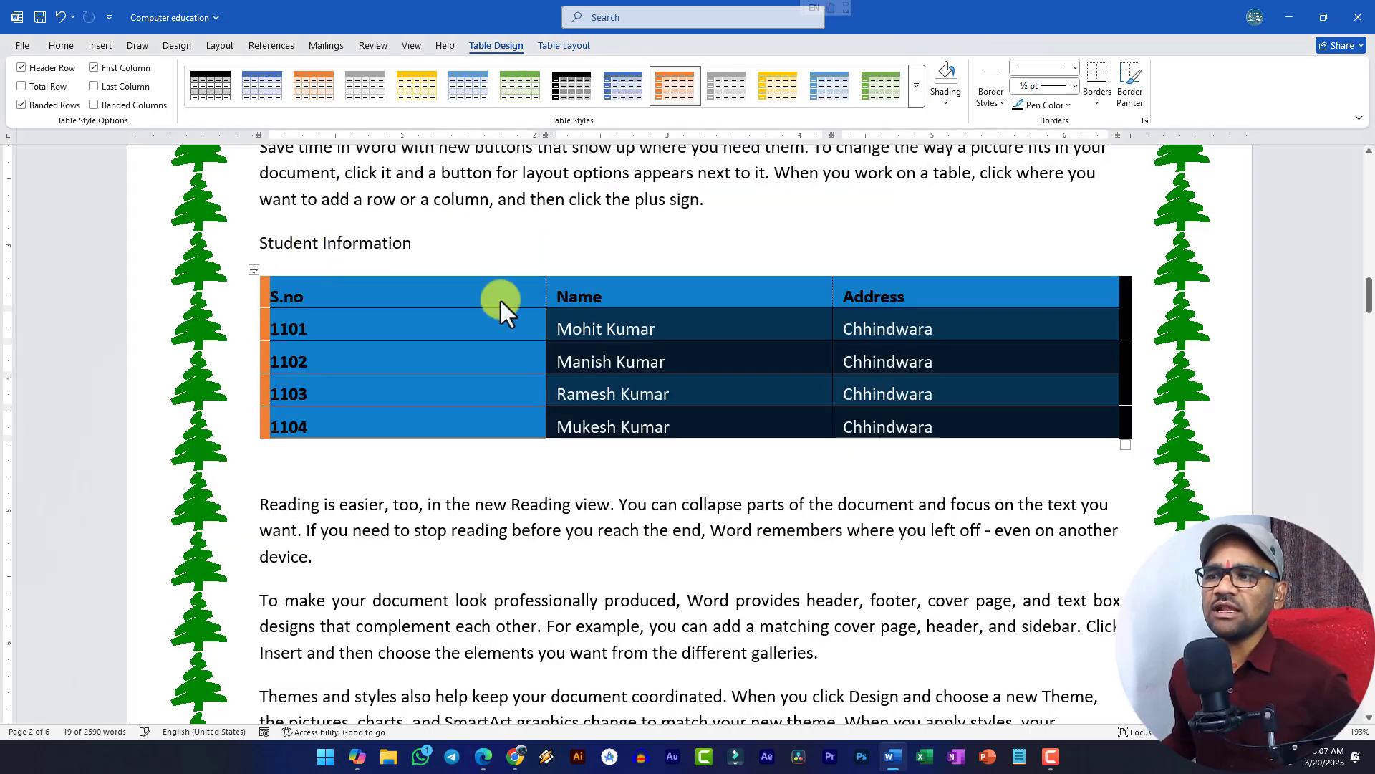
click(516, 351)
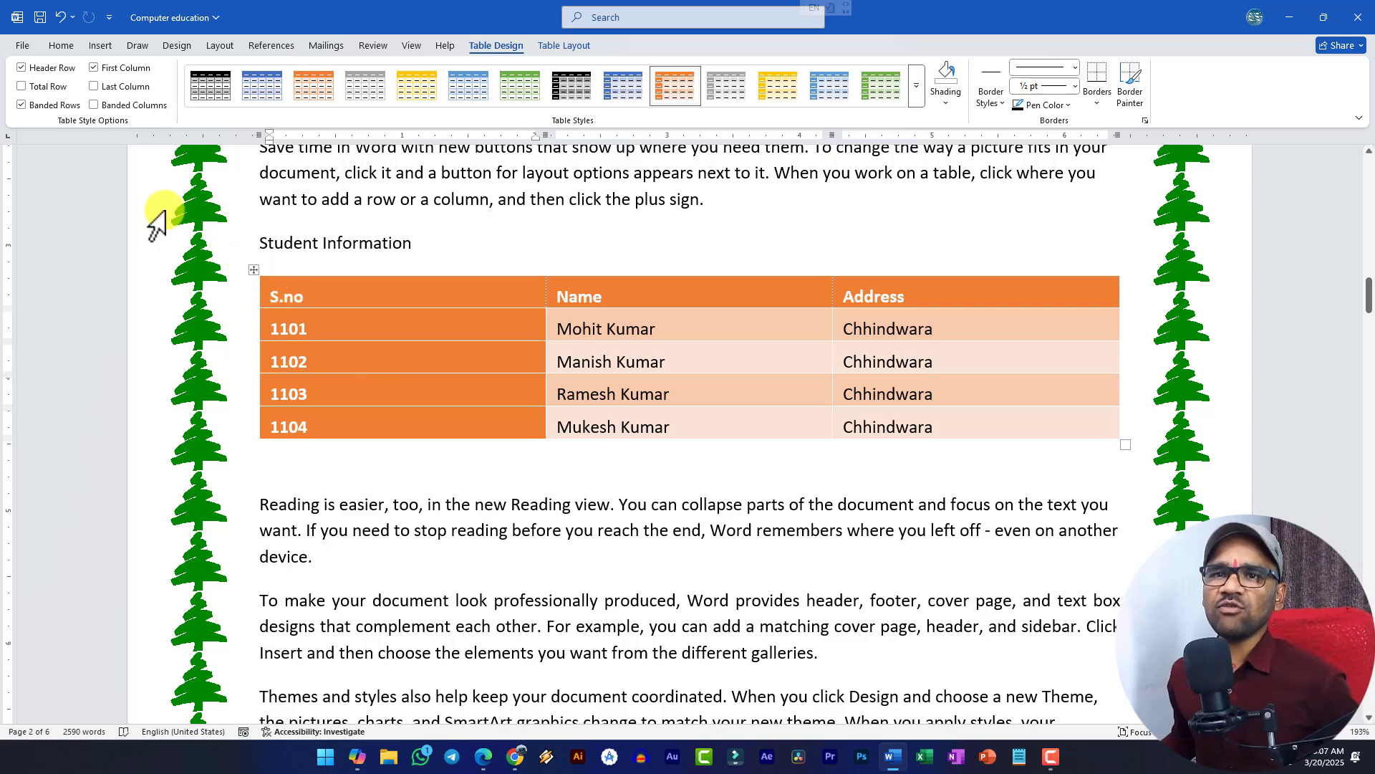
- Turn off First Column emphasis while keeping the bold orange Header Row
click(94, 69)
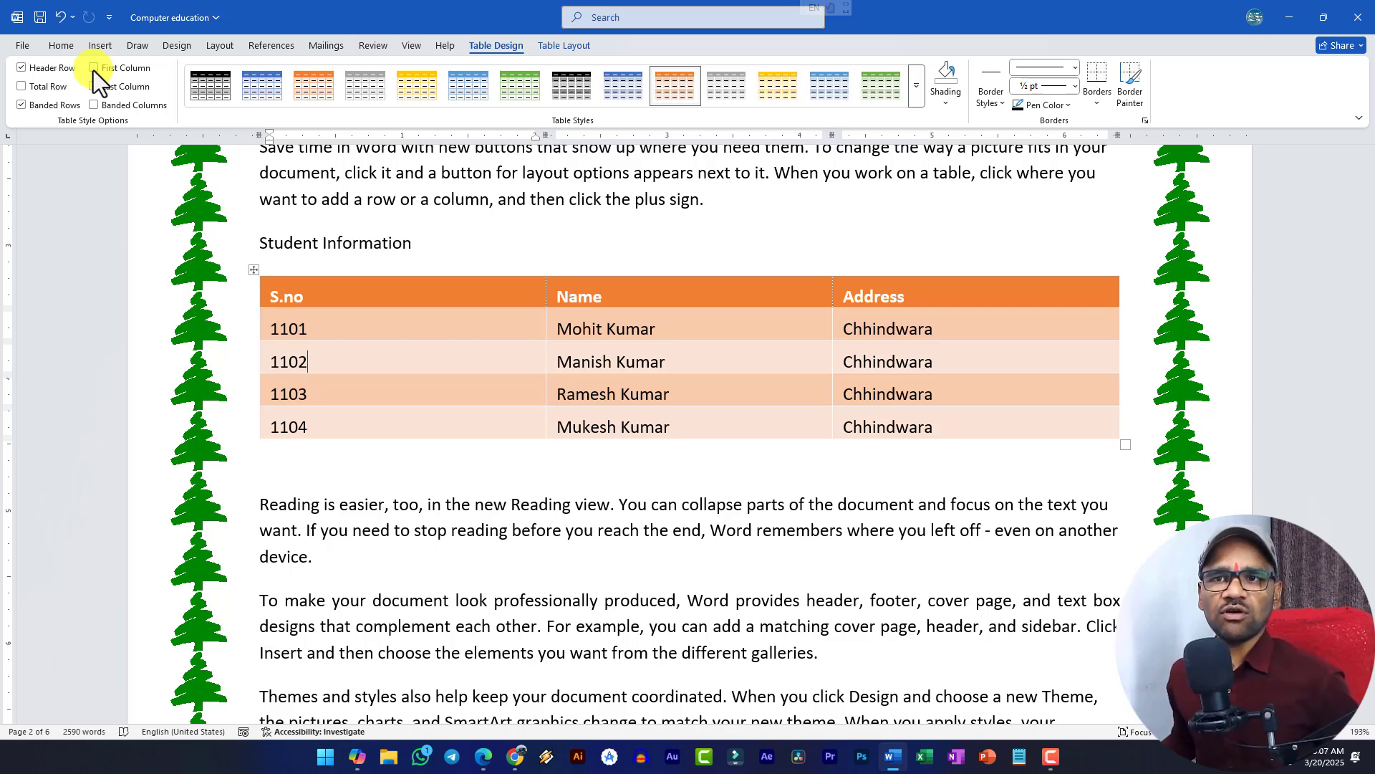
click(96, 69)
click(96, 69)
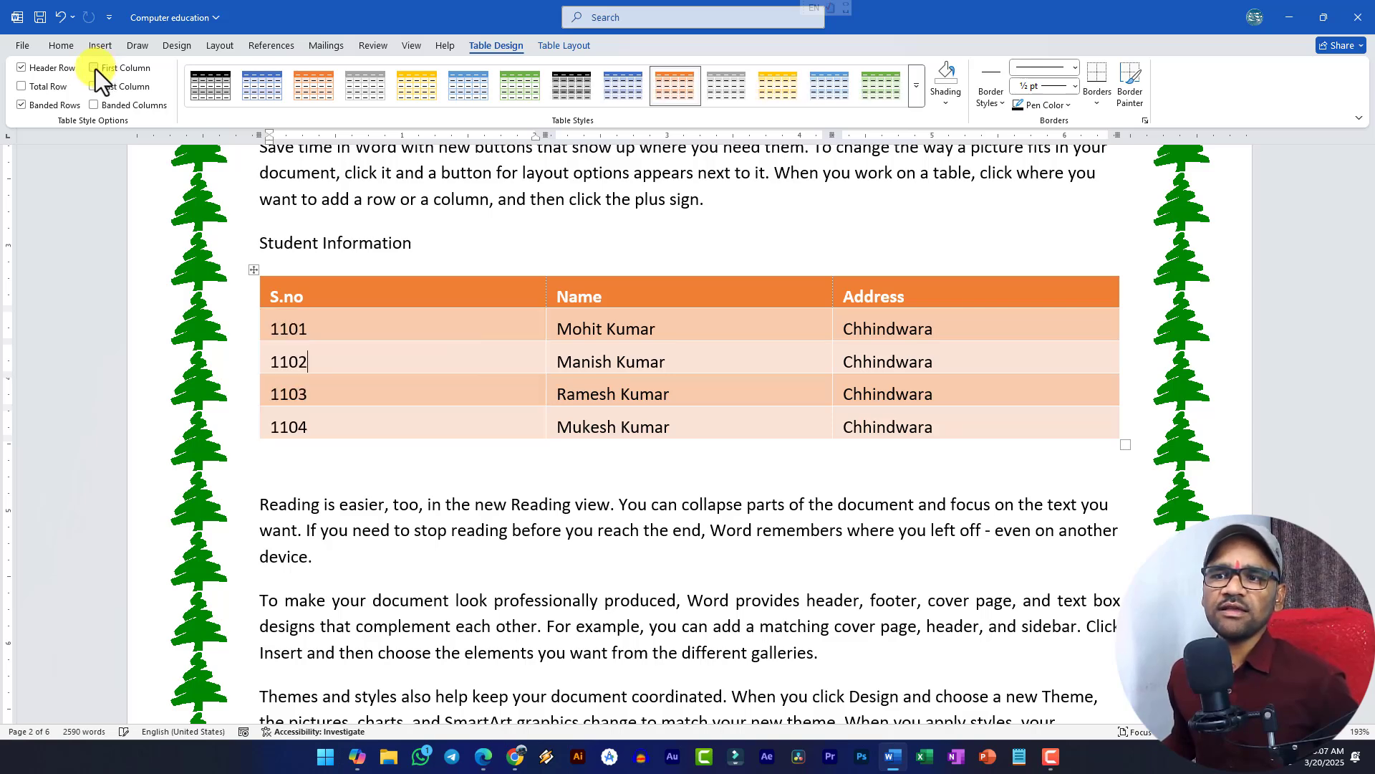
click(96, 69)
click(96, 69)
click(96, 69)
click(96, 69)
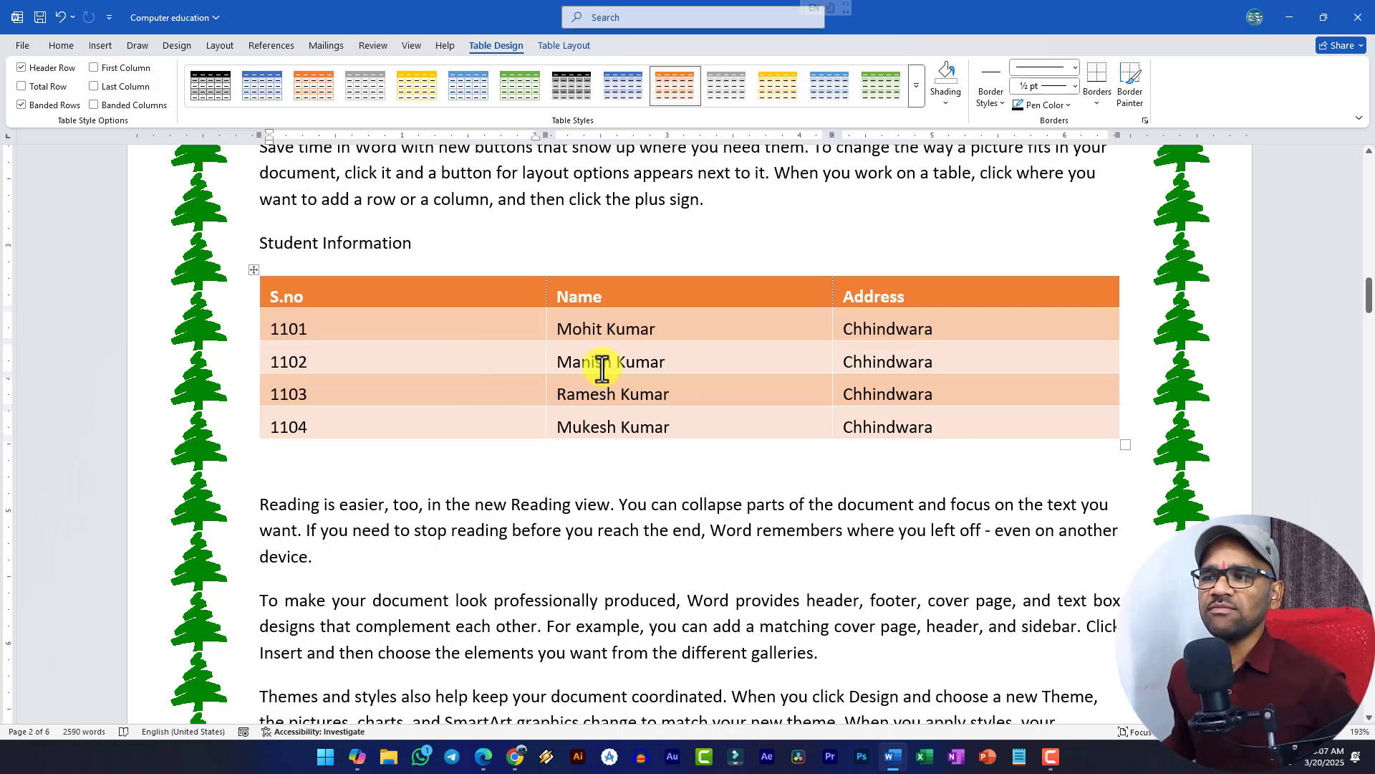
click(54, 74)
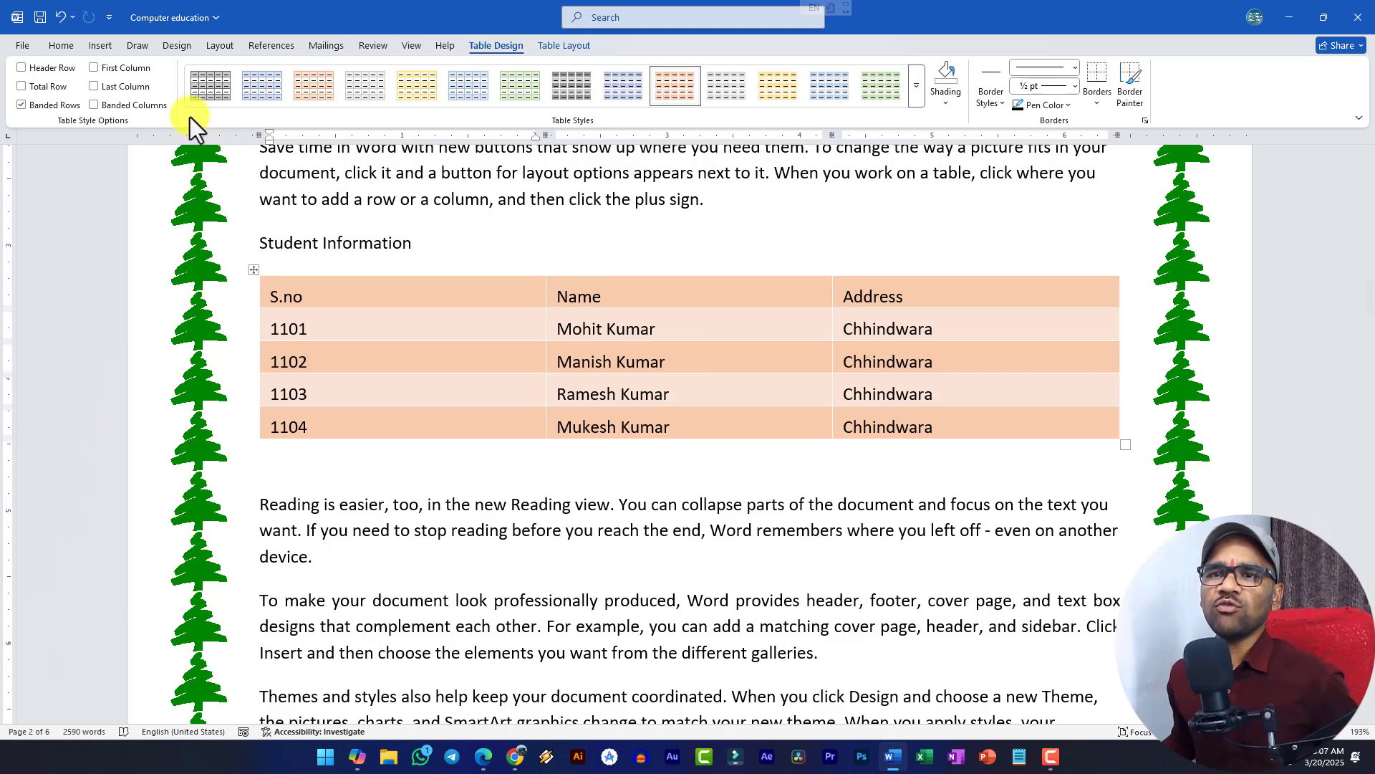
click(55, 71)
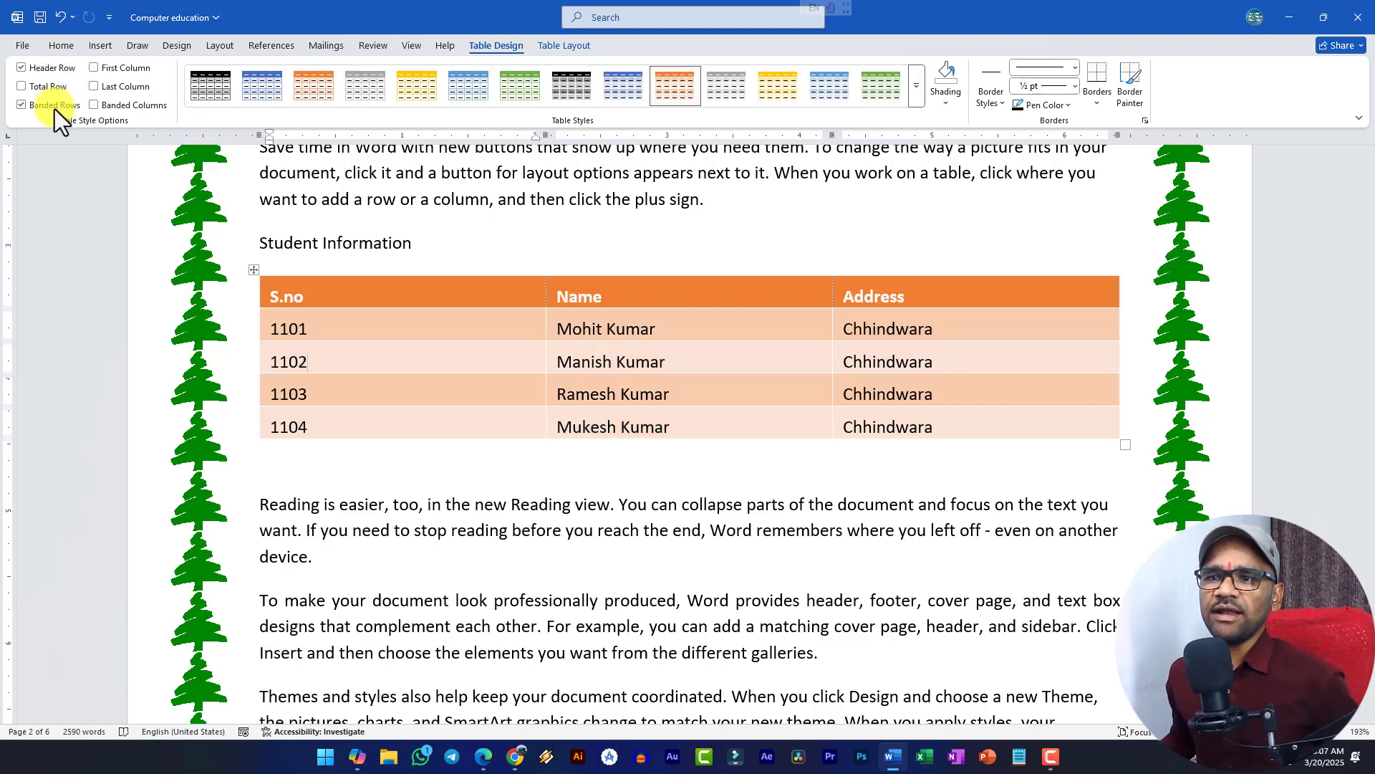
- Turn off Banded Rows, leaving Banded Columns, Last Column and First Column unchecked
click(55, 106)
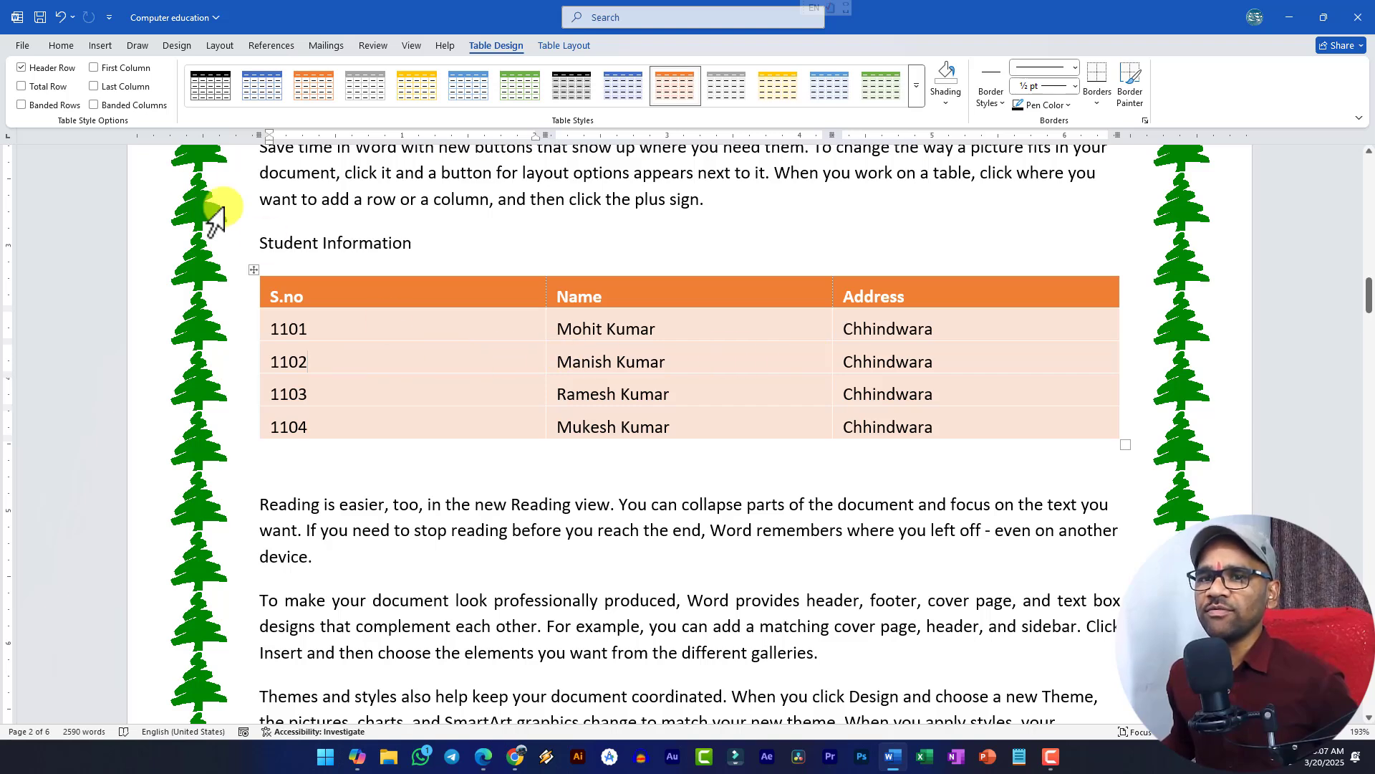
click(54, 106)
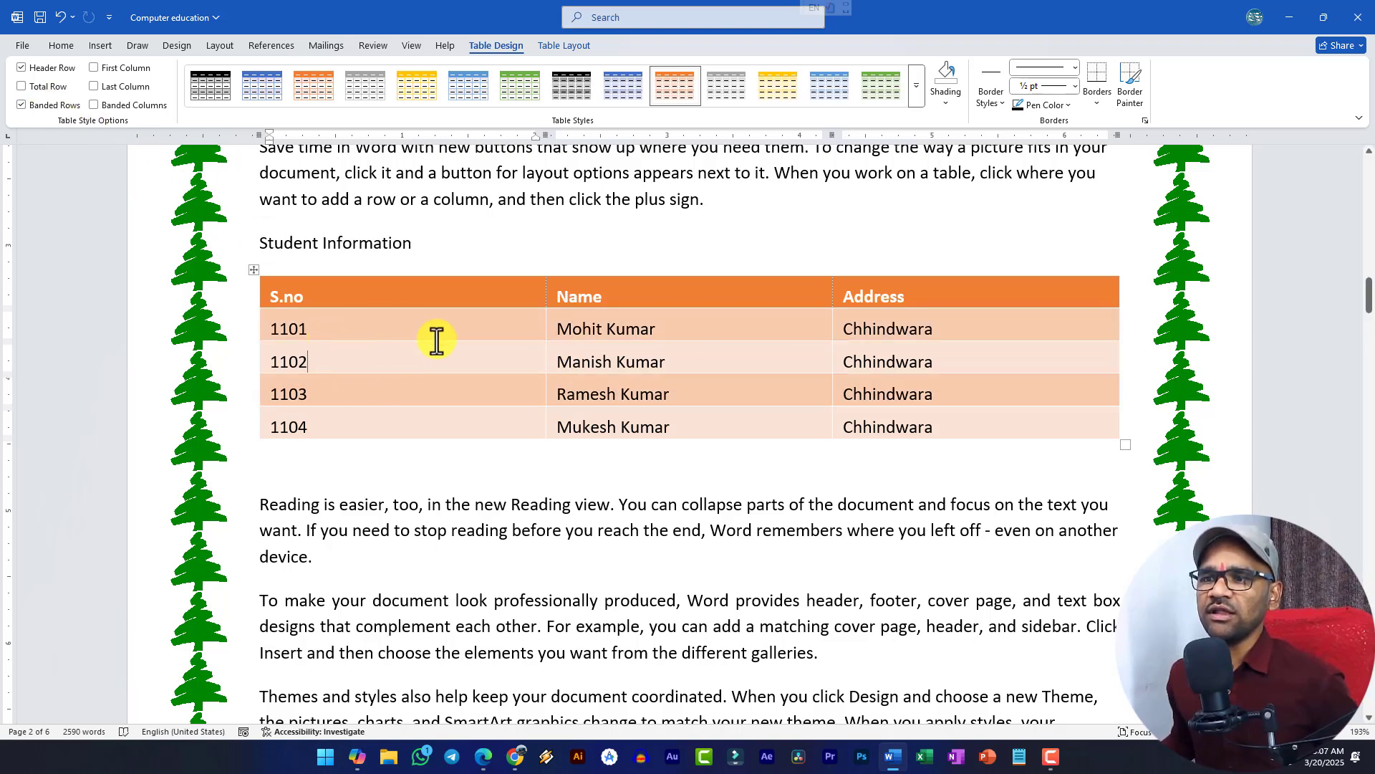
click(61, 105)
click(146, 106)
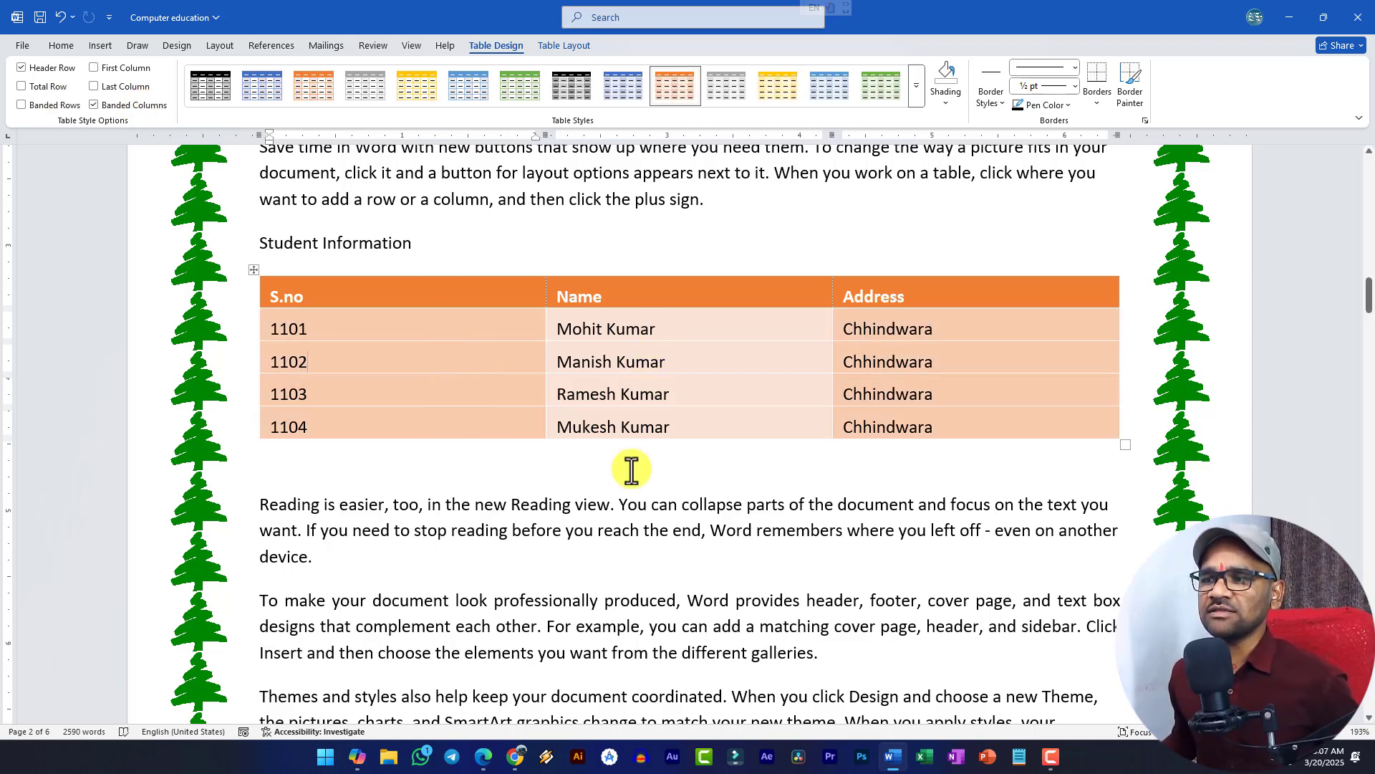
click(127, 107)
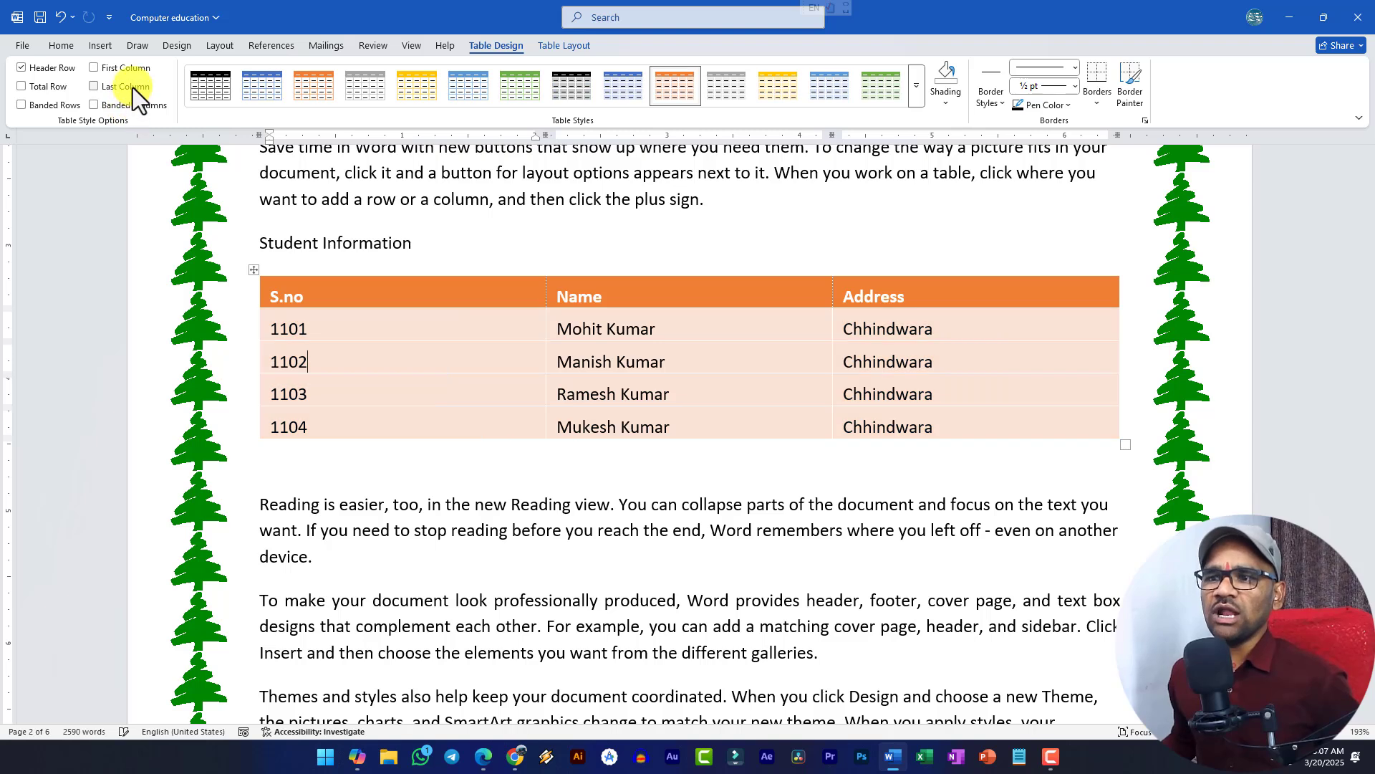
click(132, 87)
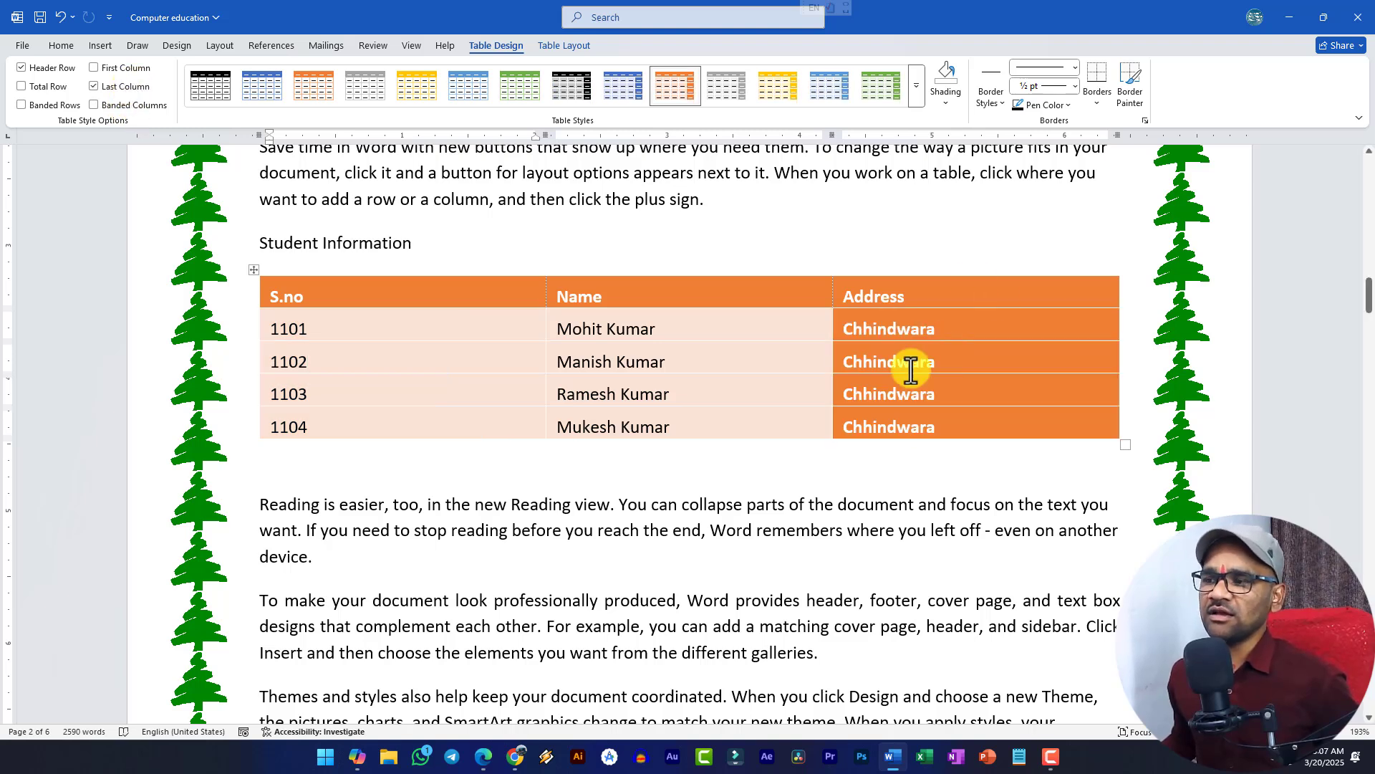
click(136, 89)
click(118, 75)
click(118, 71)
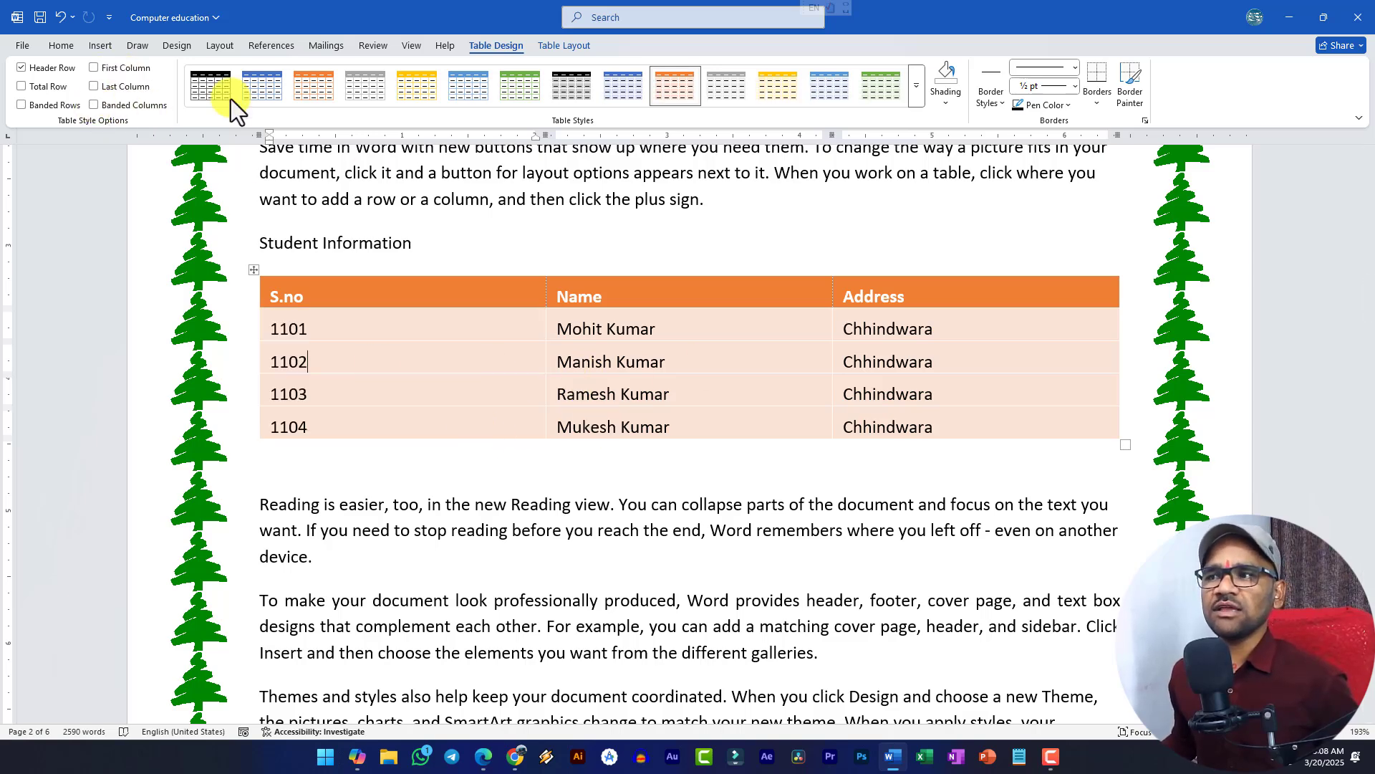
click(944, 113)
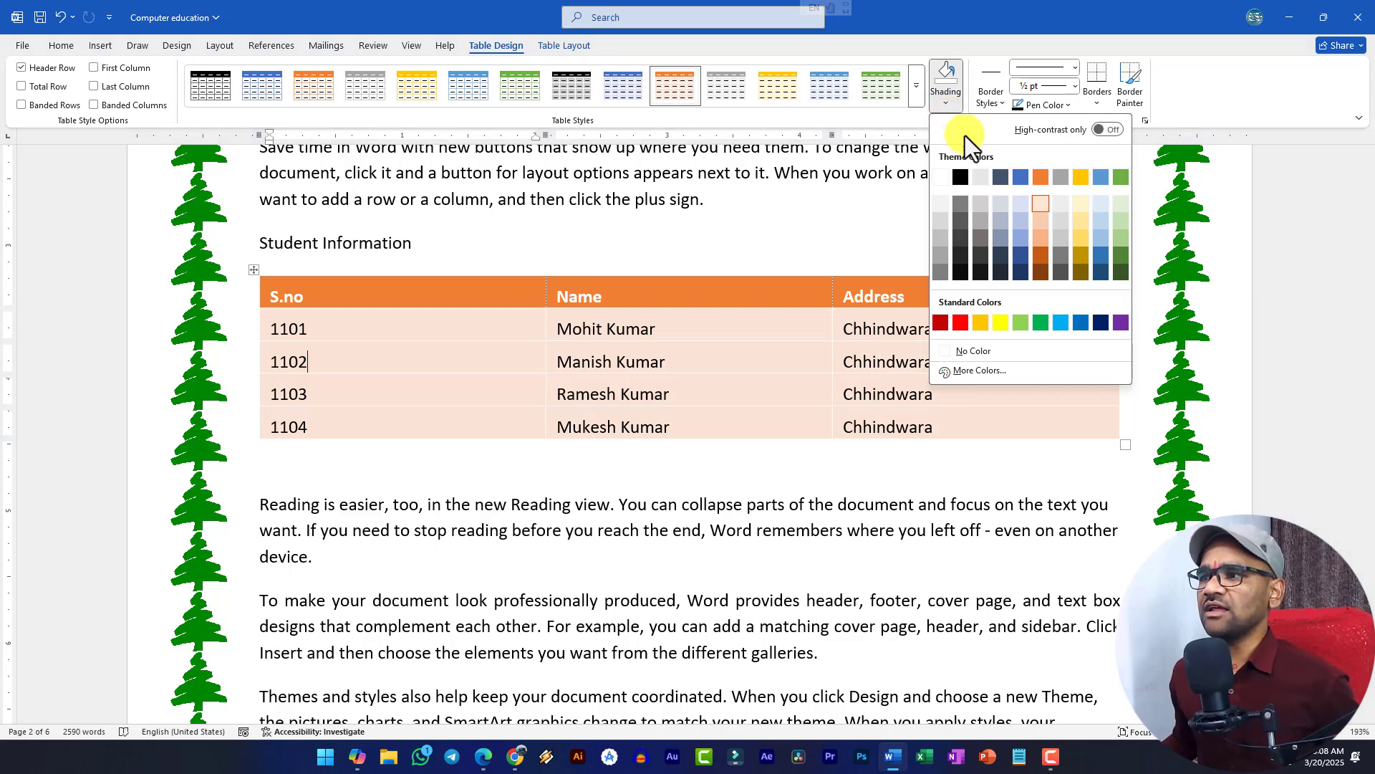
key(Escape)
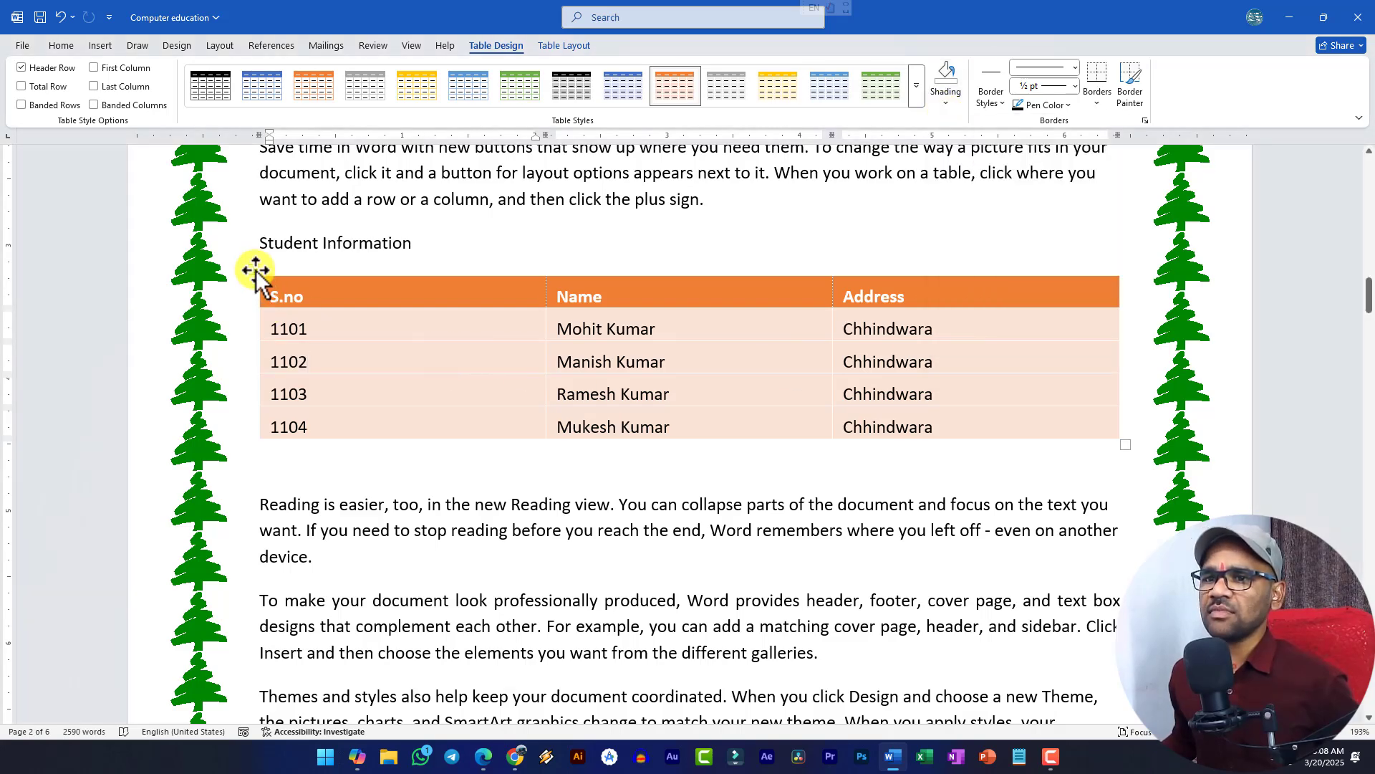
mouse_move(265, 322)
mouse_down()
mouse_move(1019, 386)
mouse_move(1017, 429)
mouse_up()
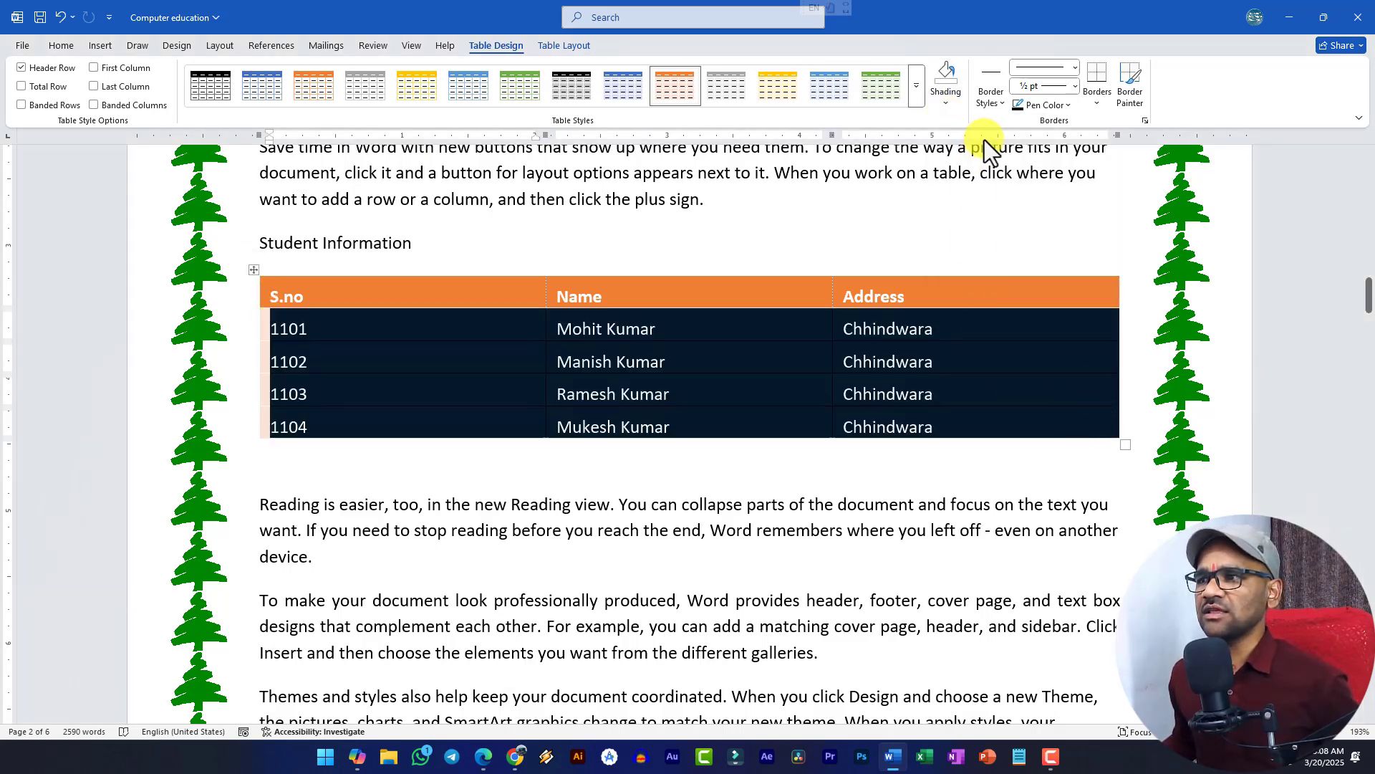
click(945, 108)
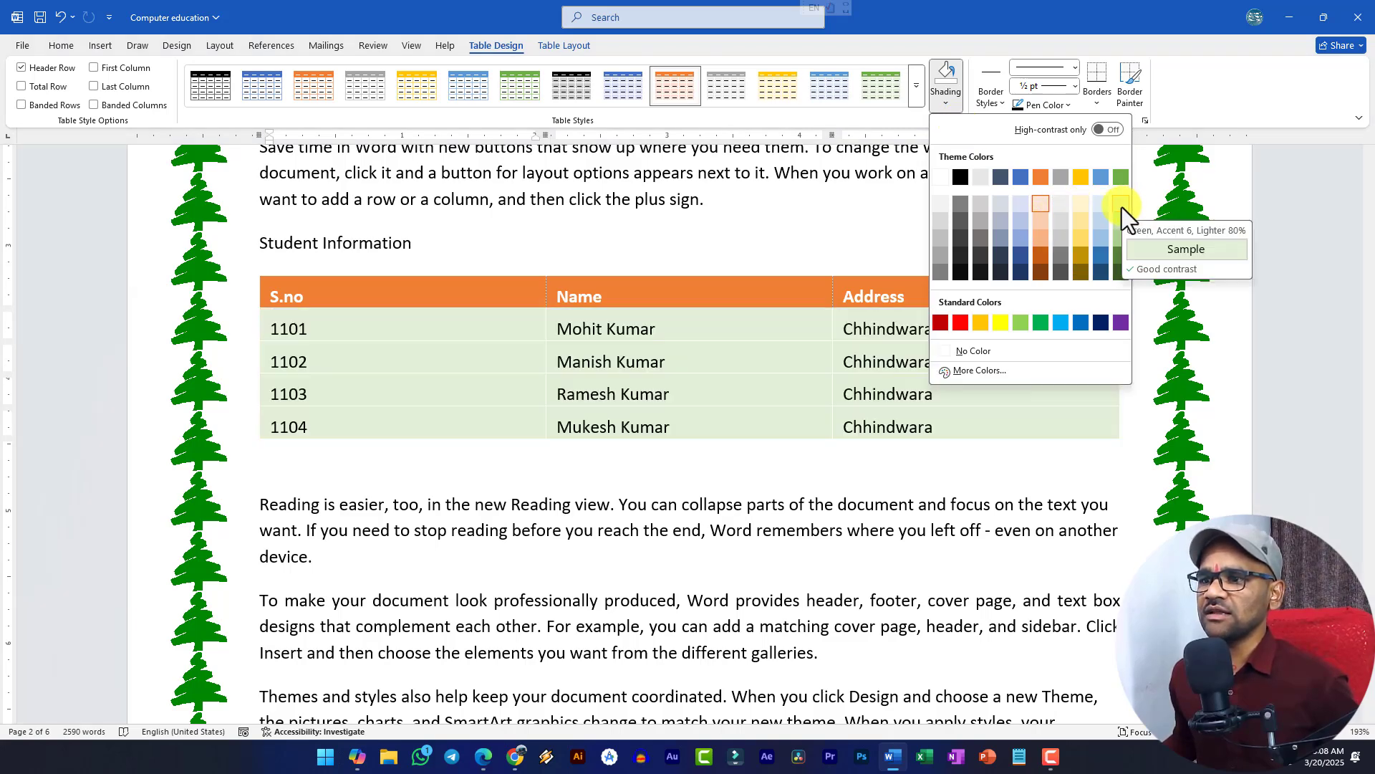
click(654, 530)
click(623, 505)
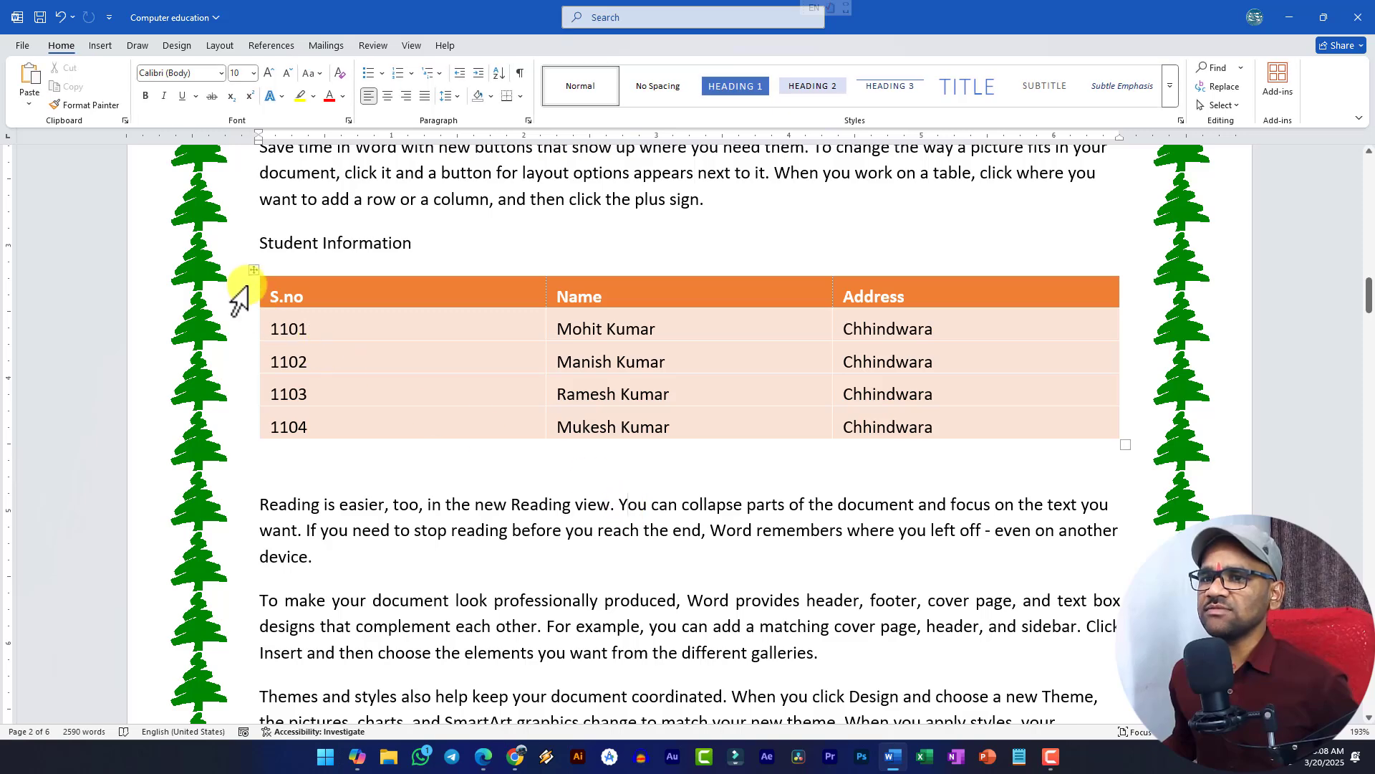
click(254, 269)
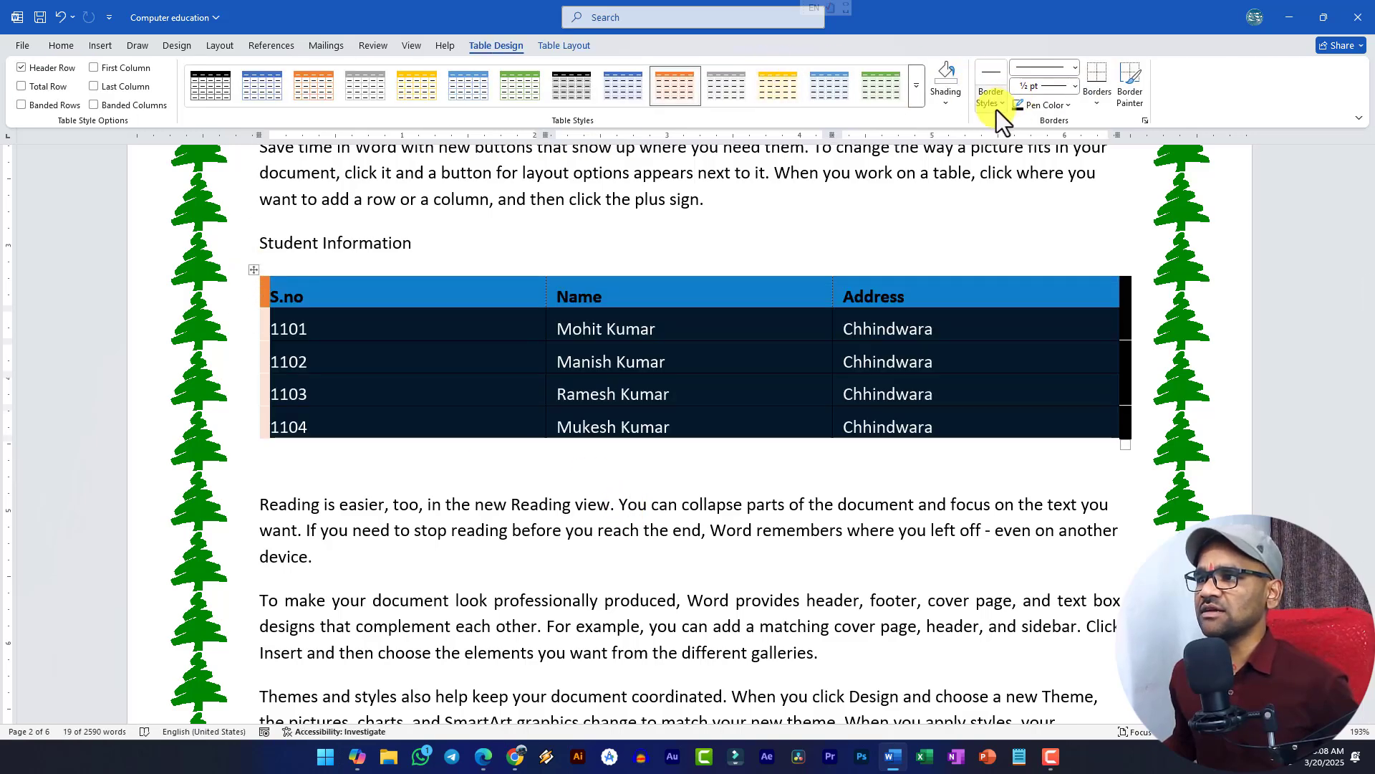
click(996, 110)
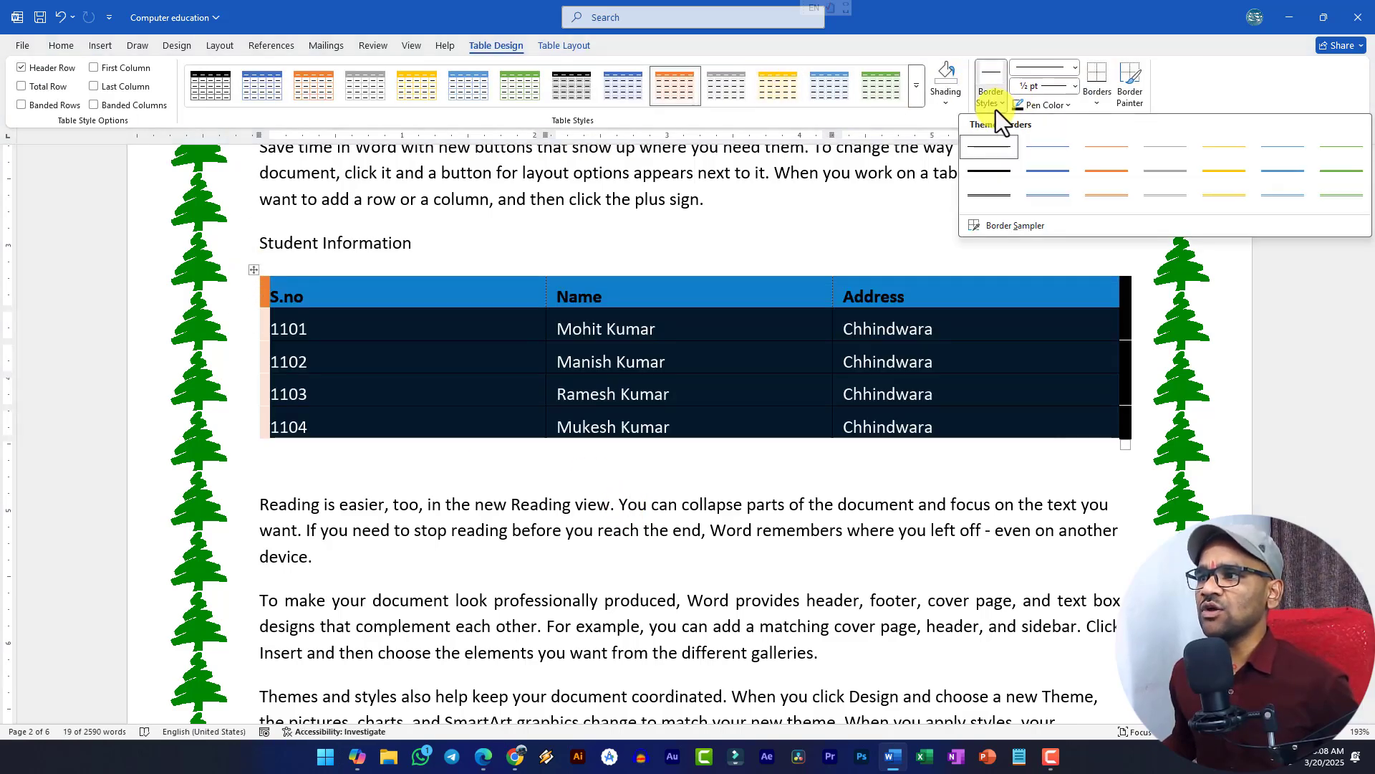
click(1066, 106)
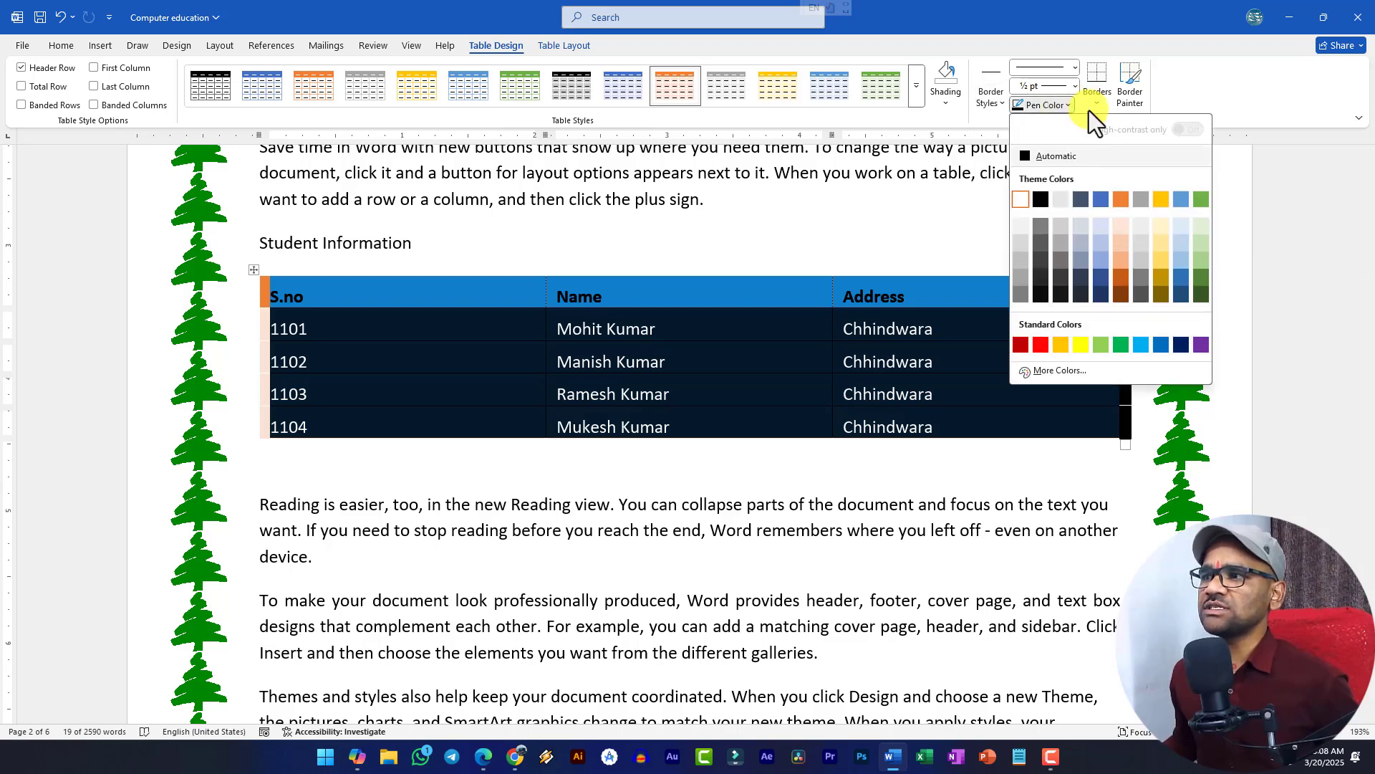
click(1077, 87)
click(1073, 87)
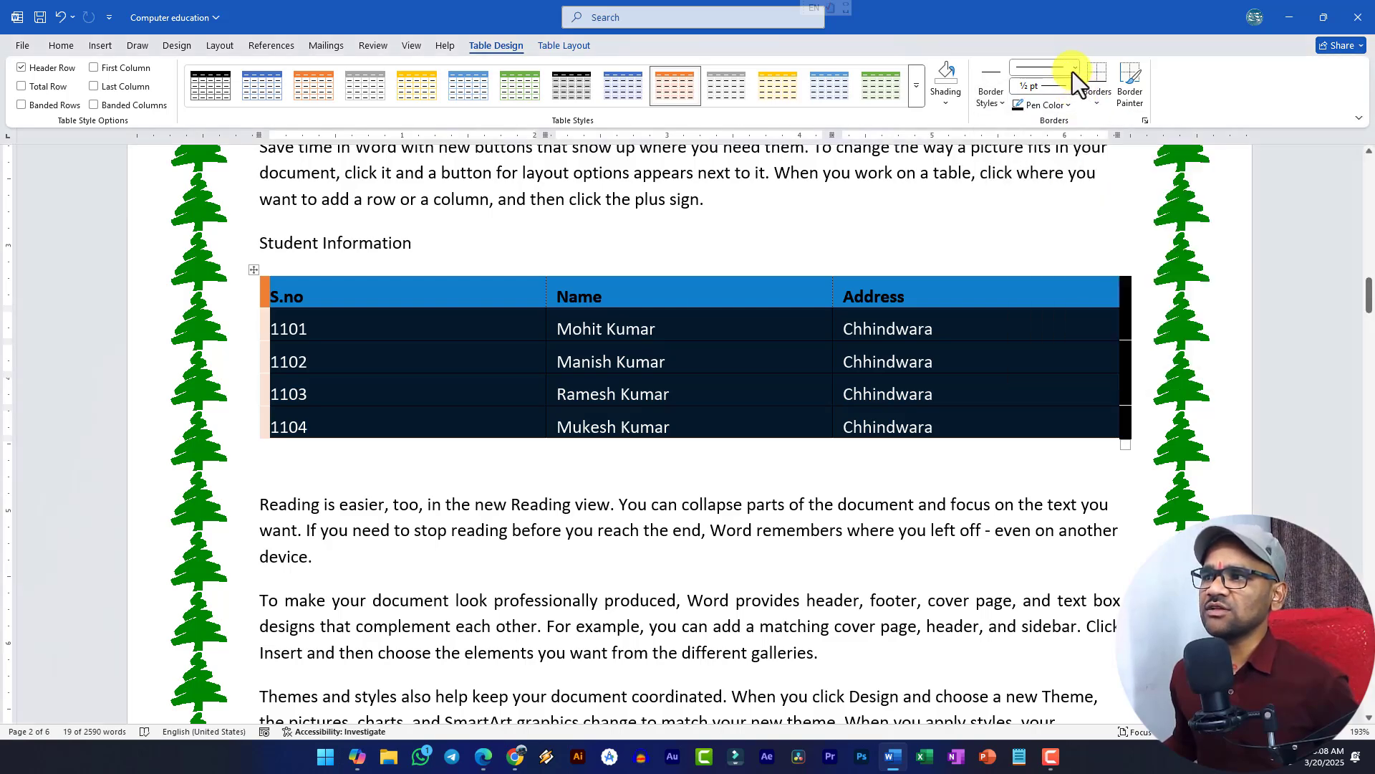
click(1074, 68)
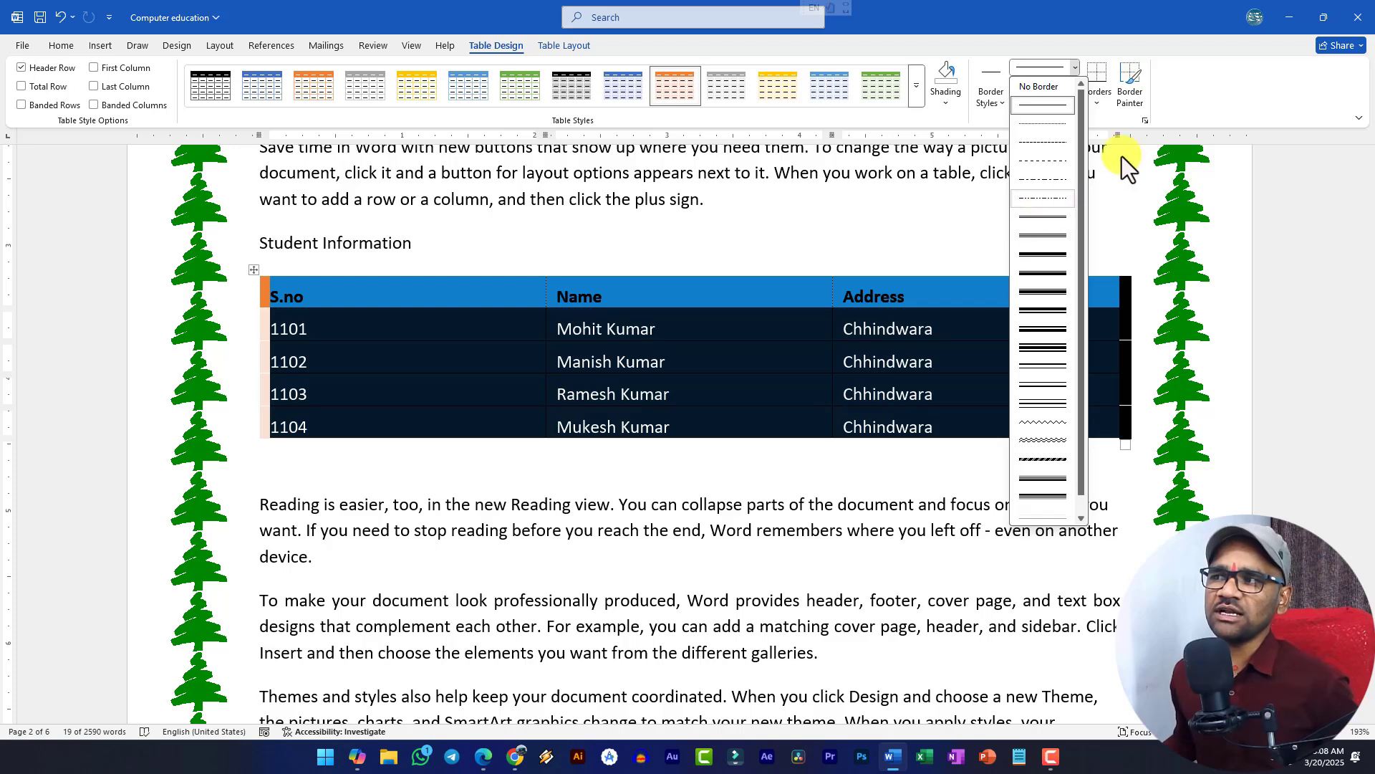
click(1105, 129)
click(1098, 106)
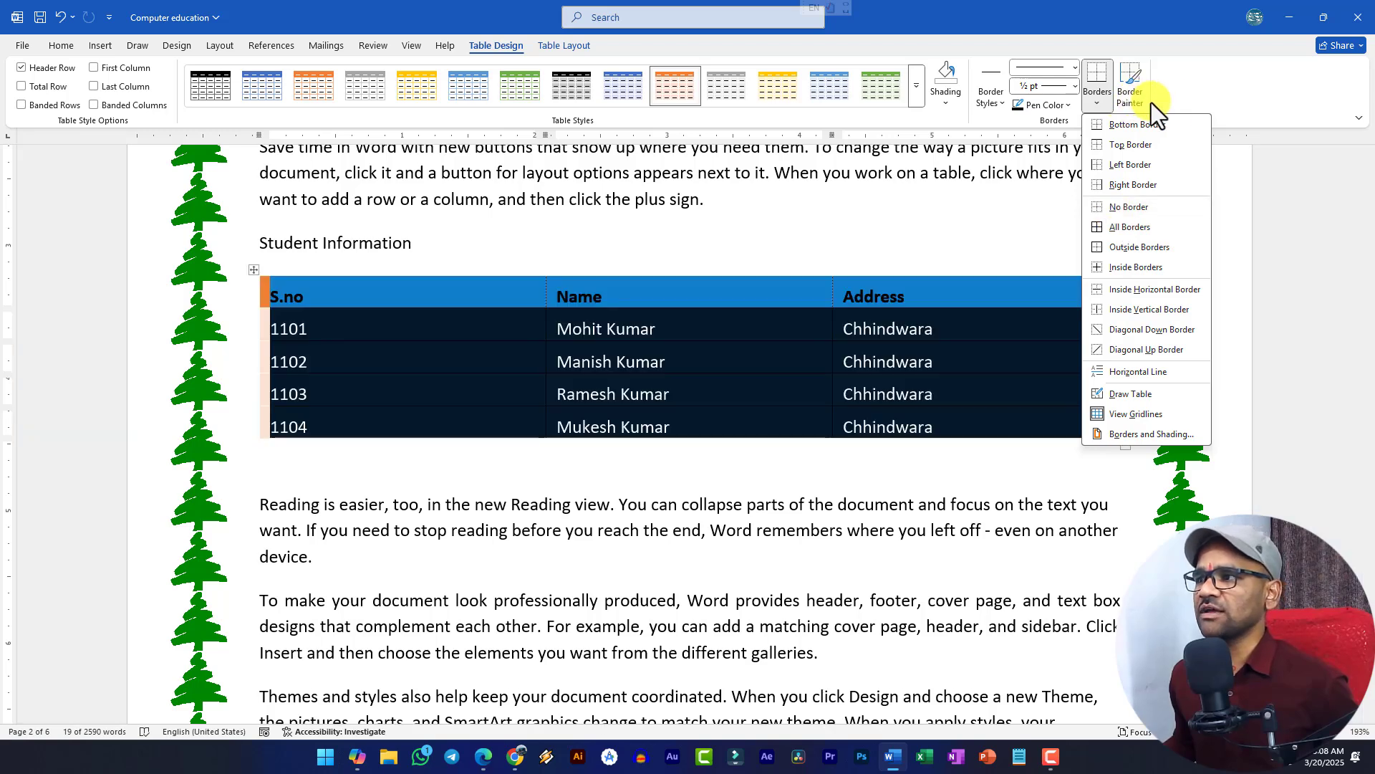
click(1181, 98)
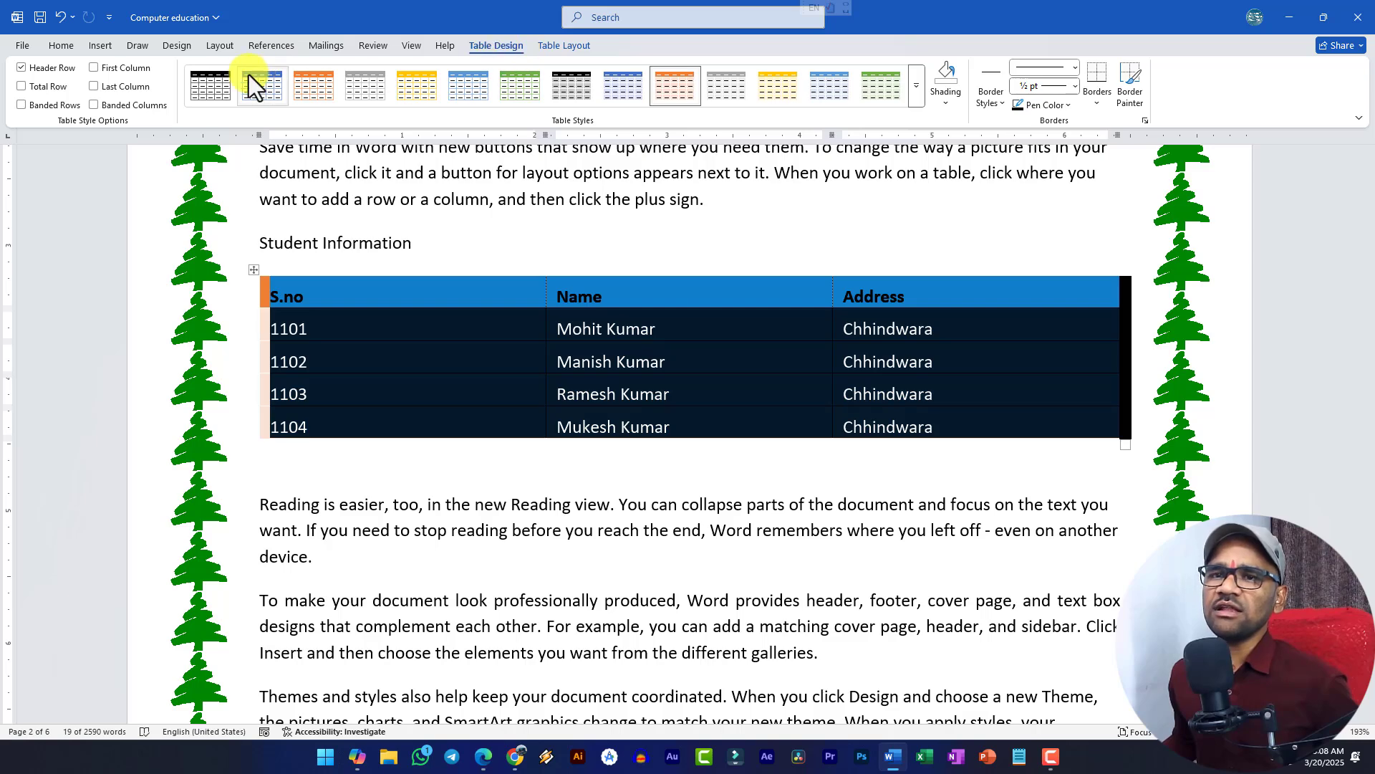
- On Table Layout, try the Select menu, then select the whole table, the S.no cell and the header row
click(553, 46)
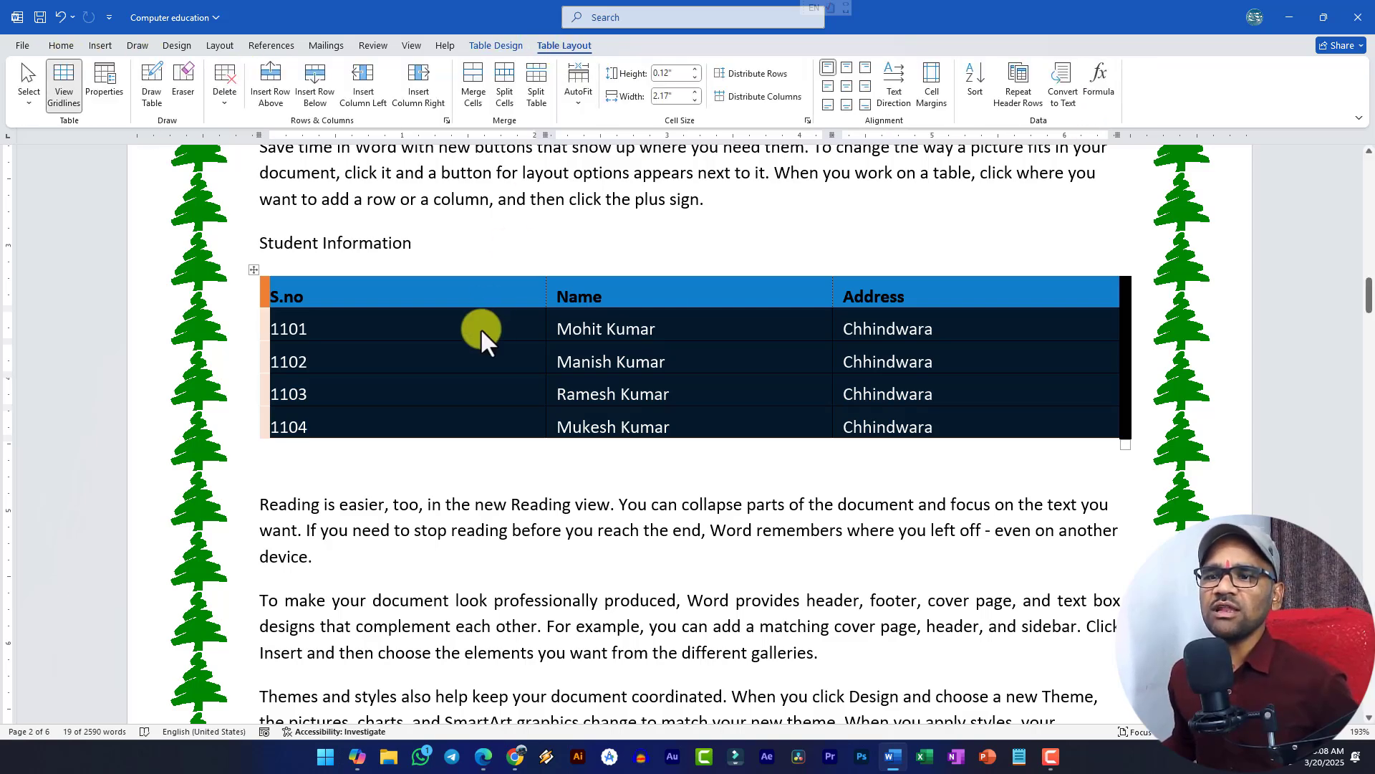
click(429, 319)
click(15, 99)
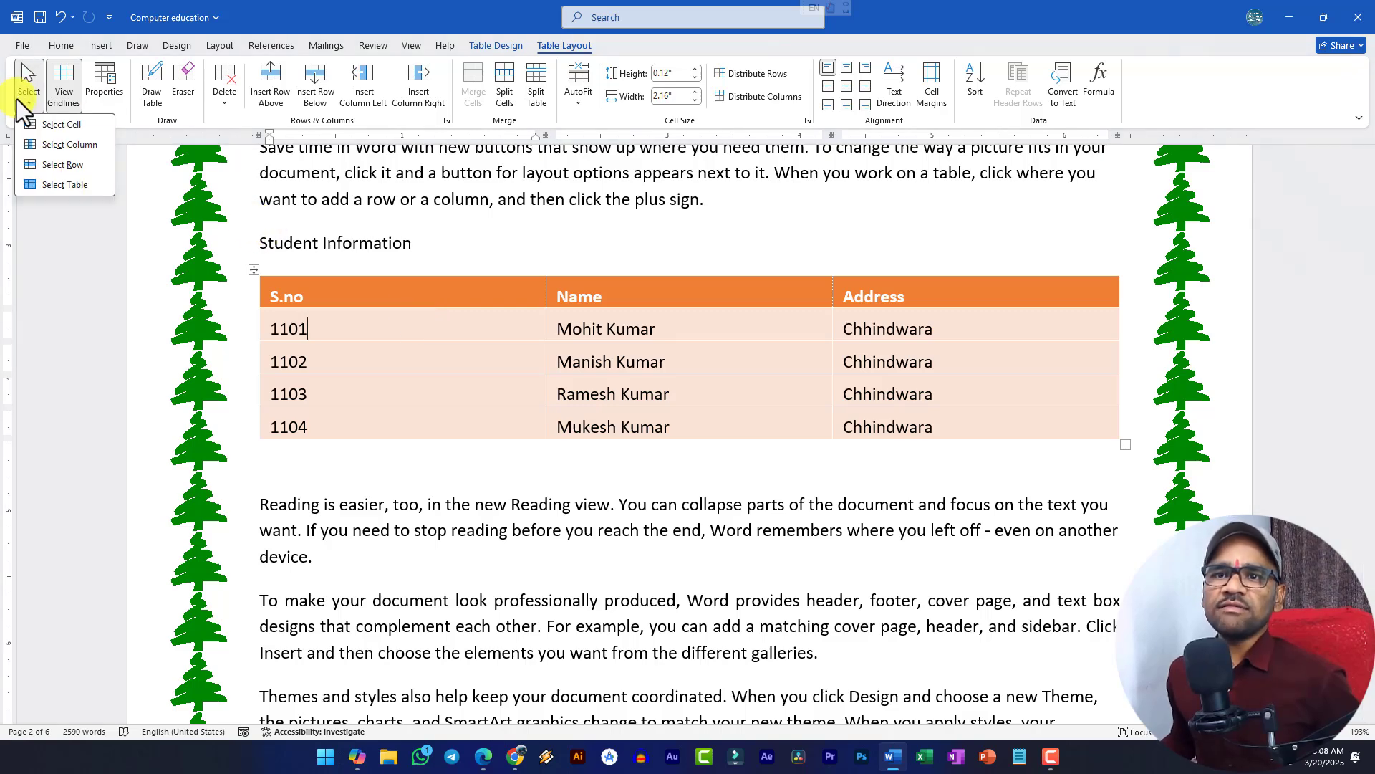
click(374, 346)
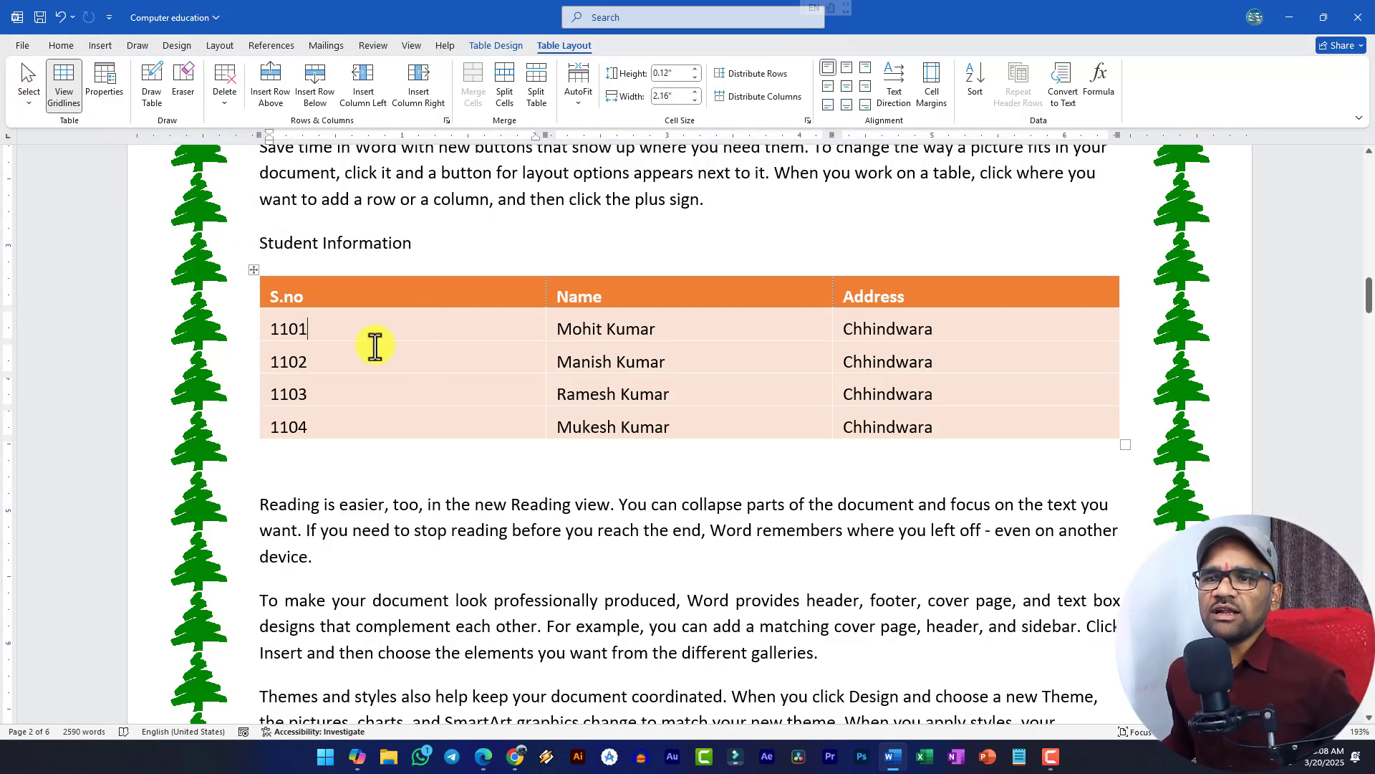
click(253, 270)
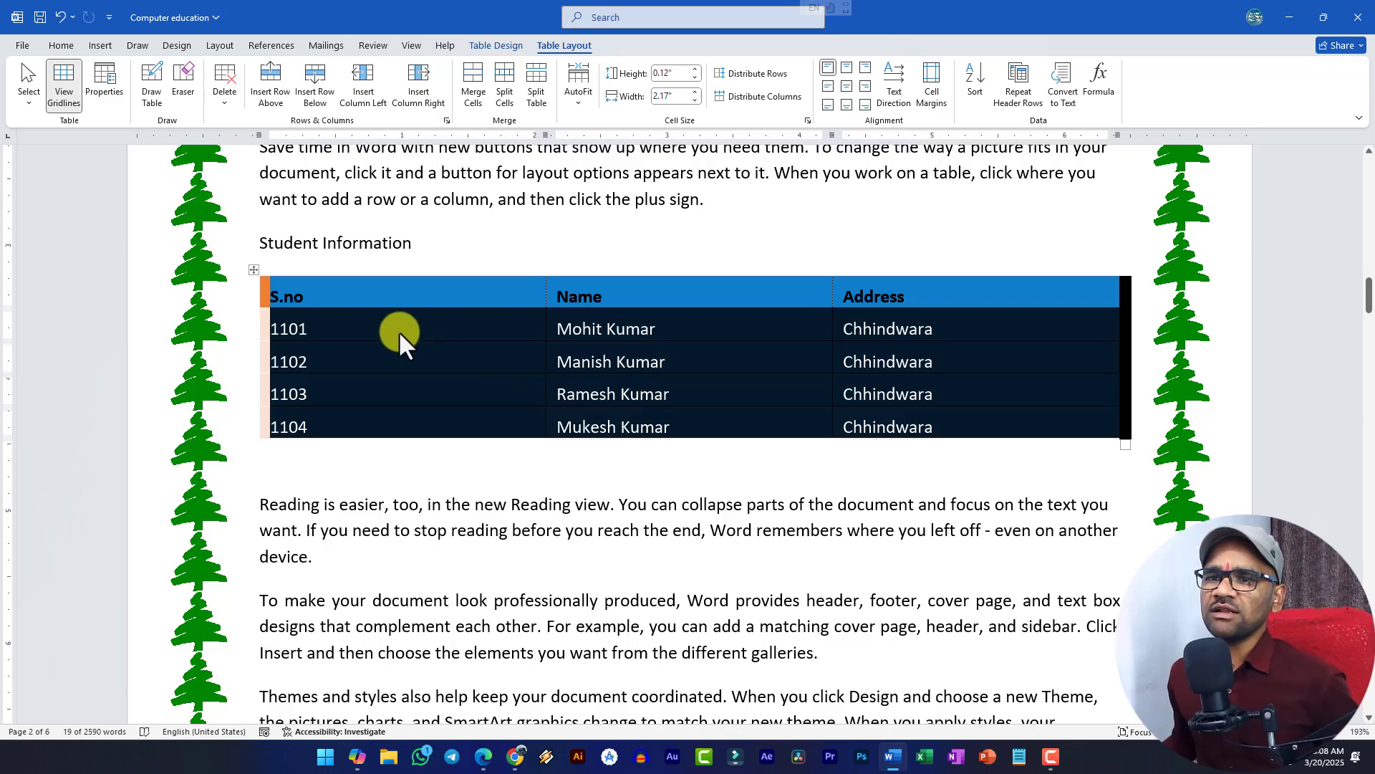
click(274, 304)
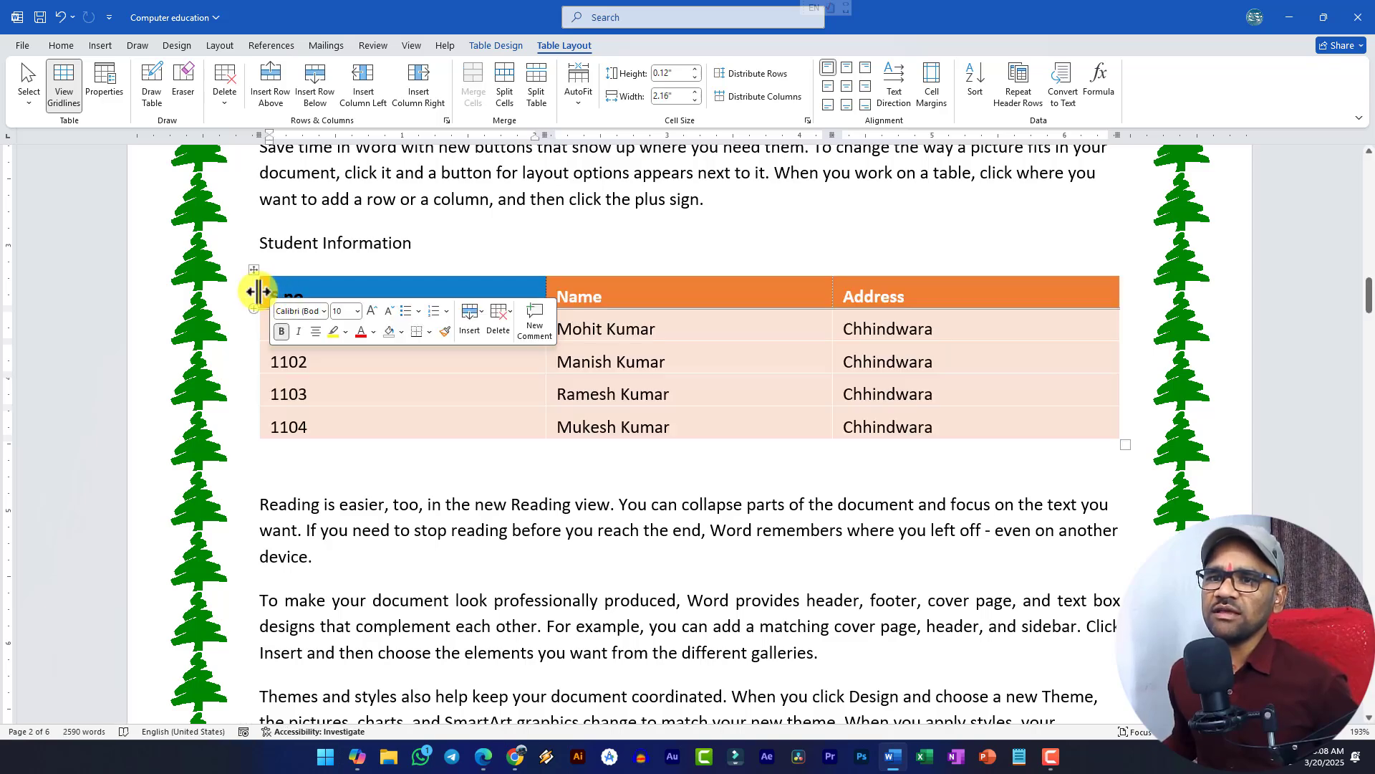
drag(267, 296, 1052, 295)
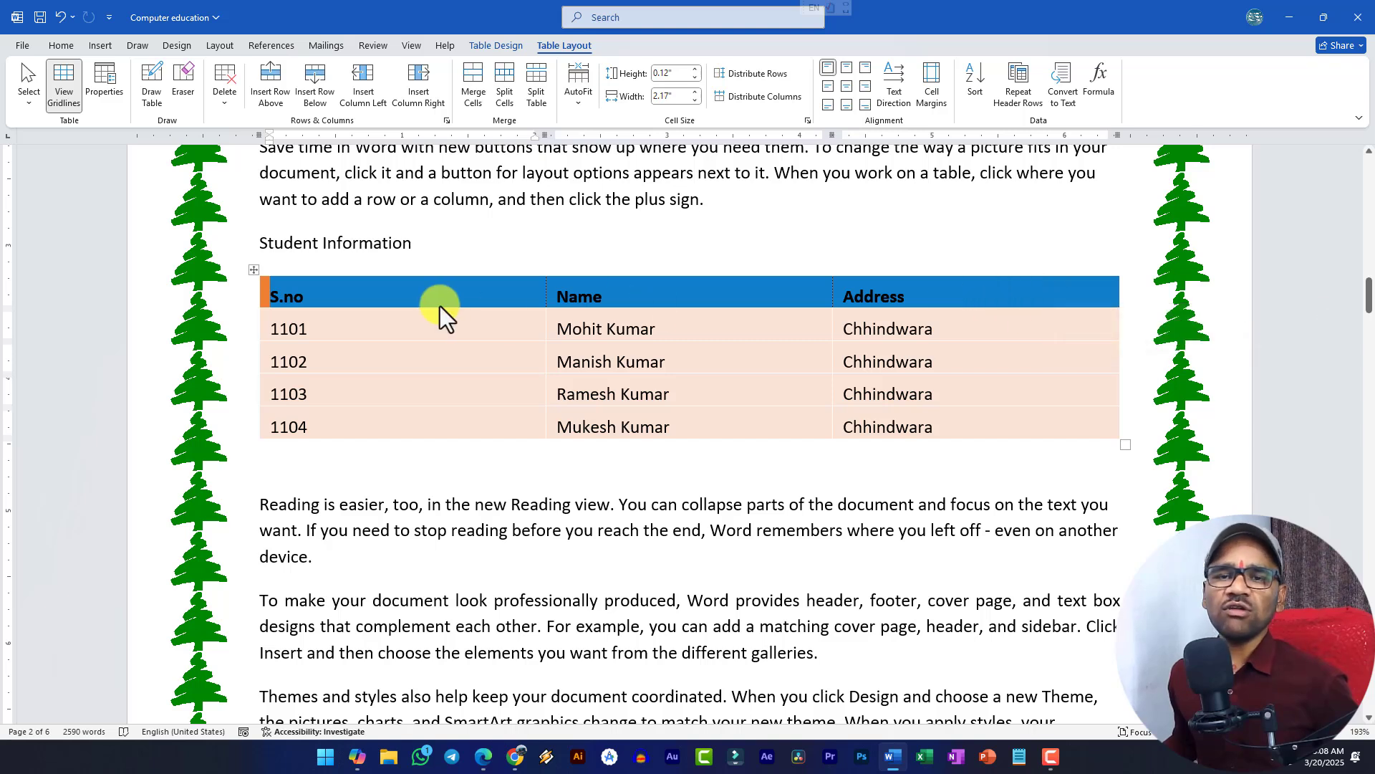
click(353, 337)
- Select the first column, then the S.no and 1101 cells, and finally the whole table
drag(270, 287, 331, 430)
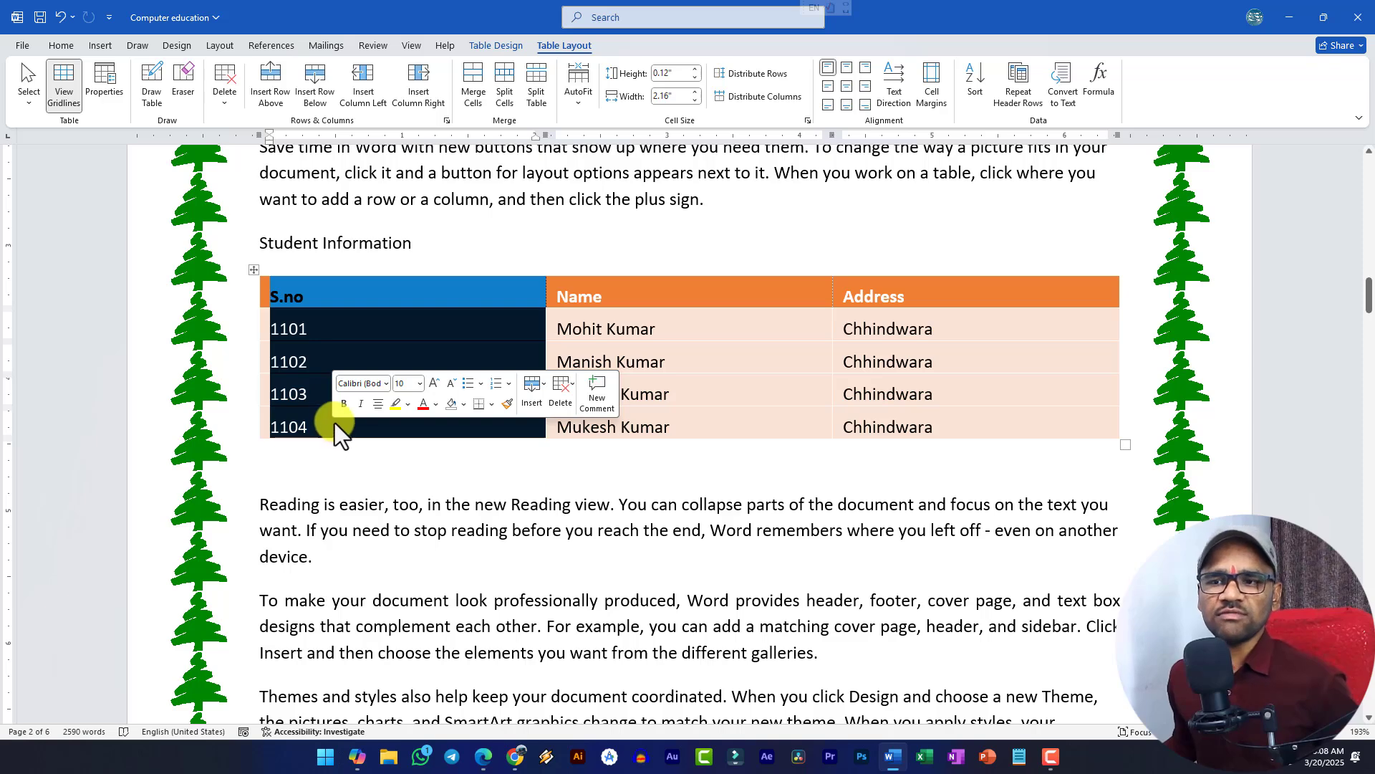
click(337, 363)
drag(265, 300, 515, 309)
click(480, 304)
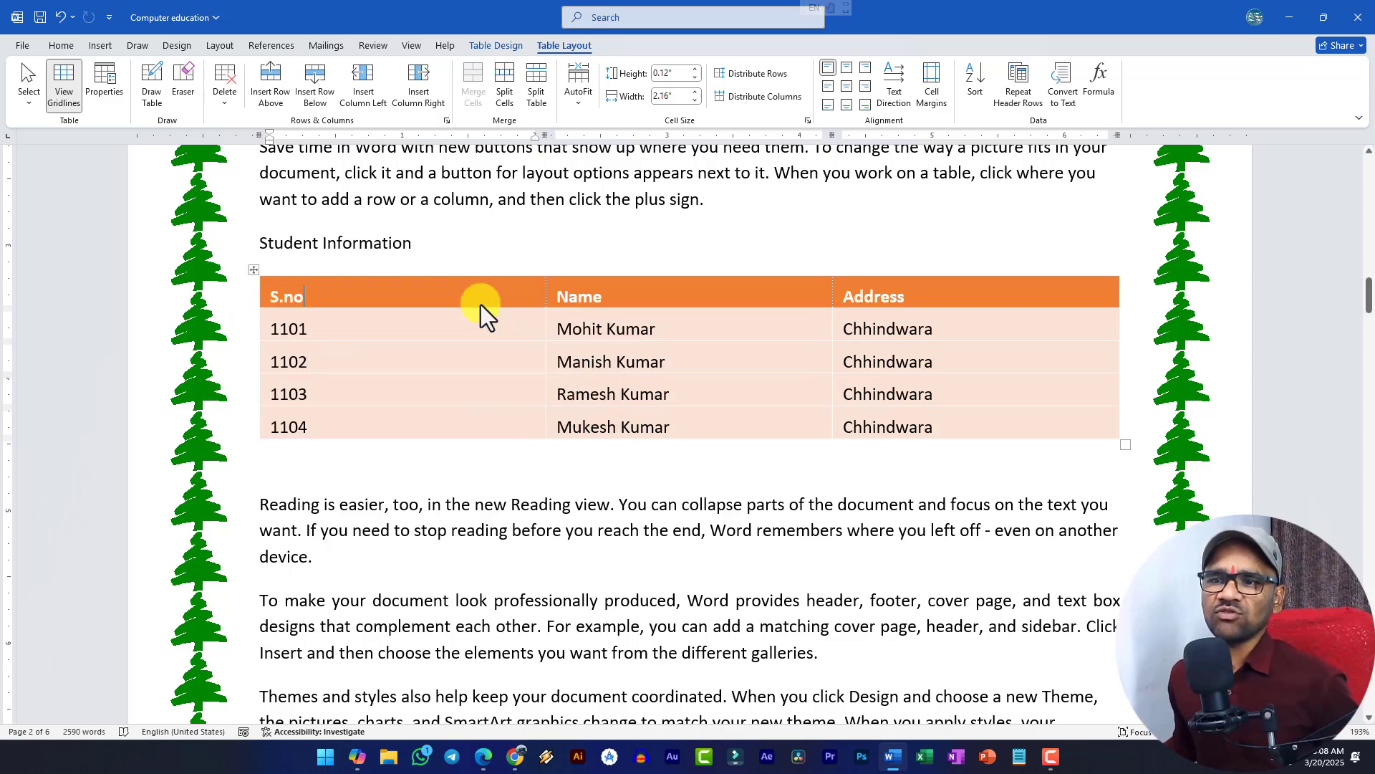
click(27, 96)
click(24, 105)
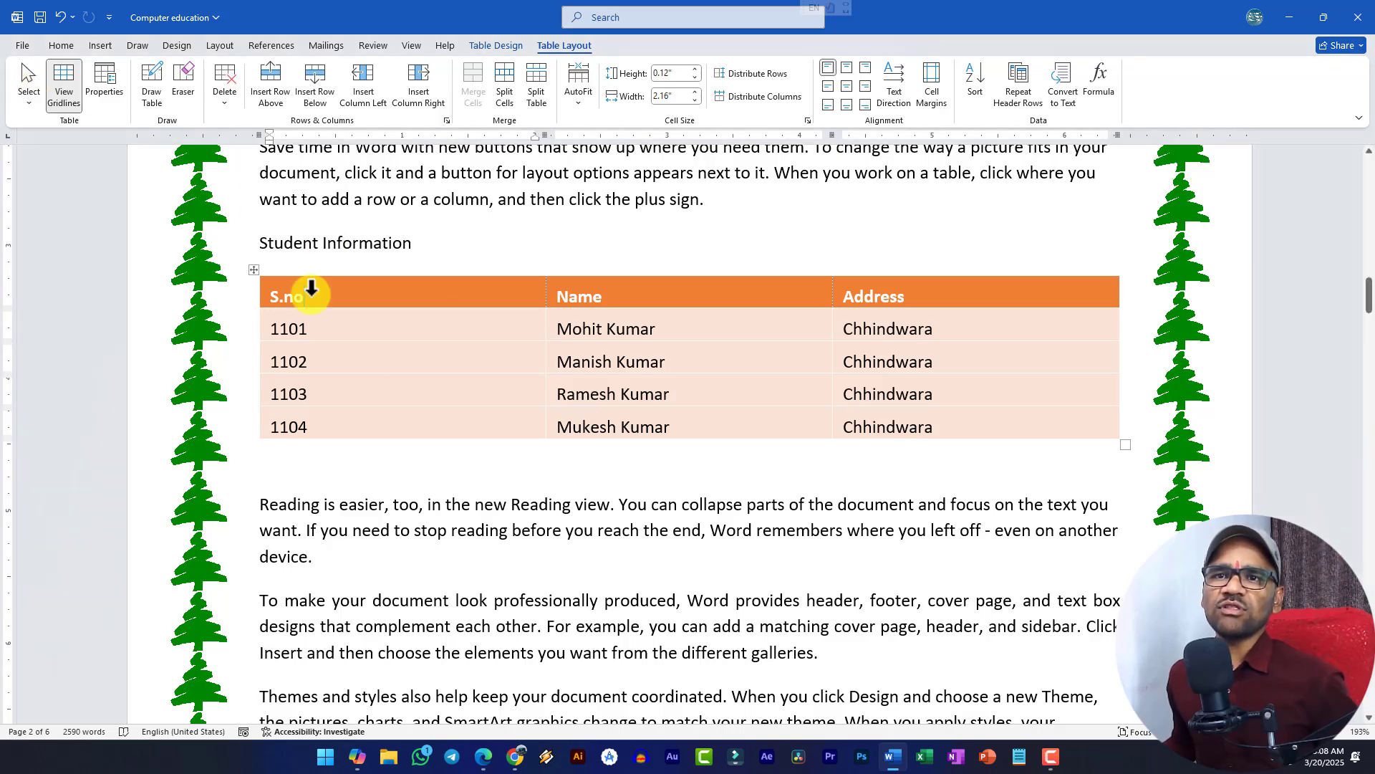
click(253, 270)
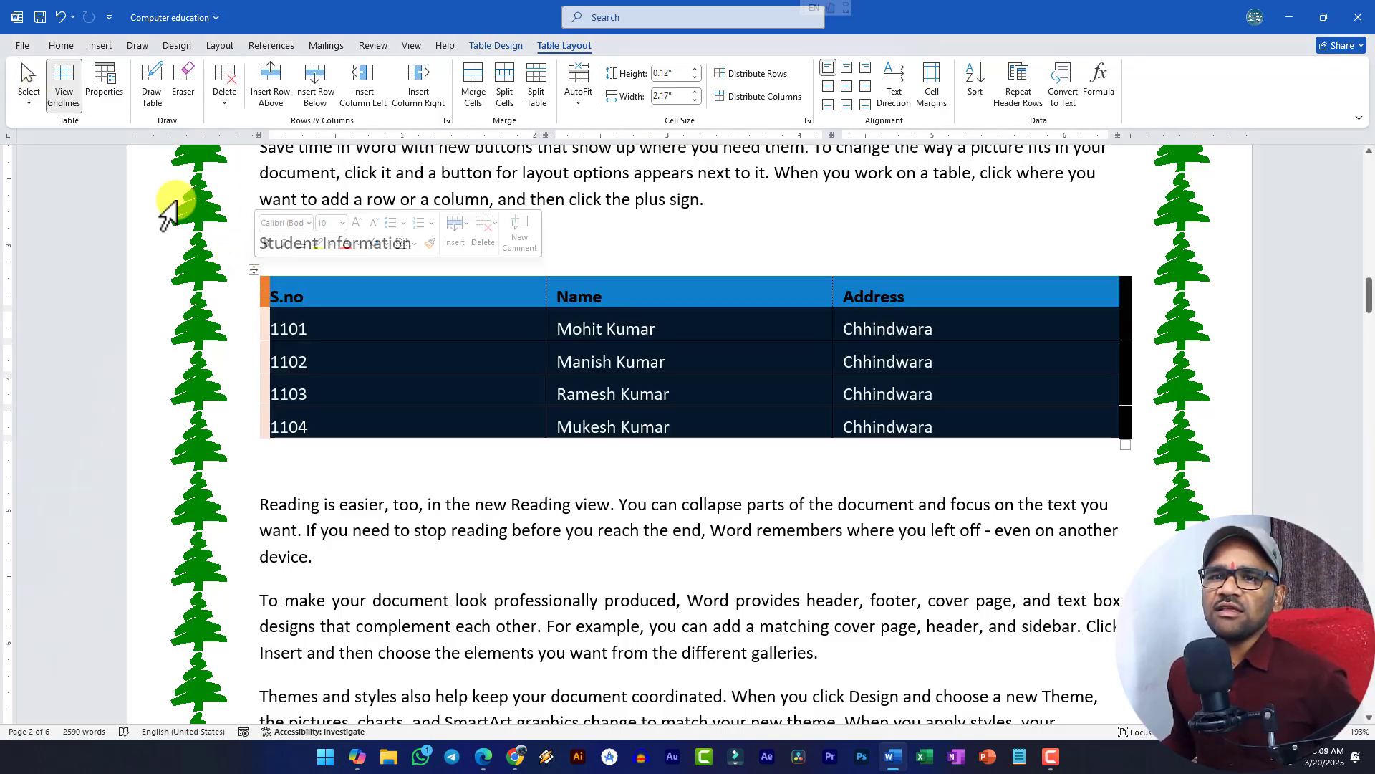
- Toggle View Gridlines off and back on, then select the whole student table
click(64, 84)
click(449, 356)
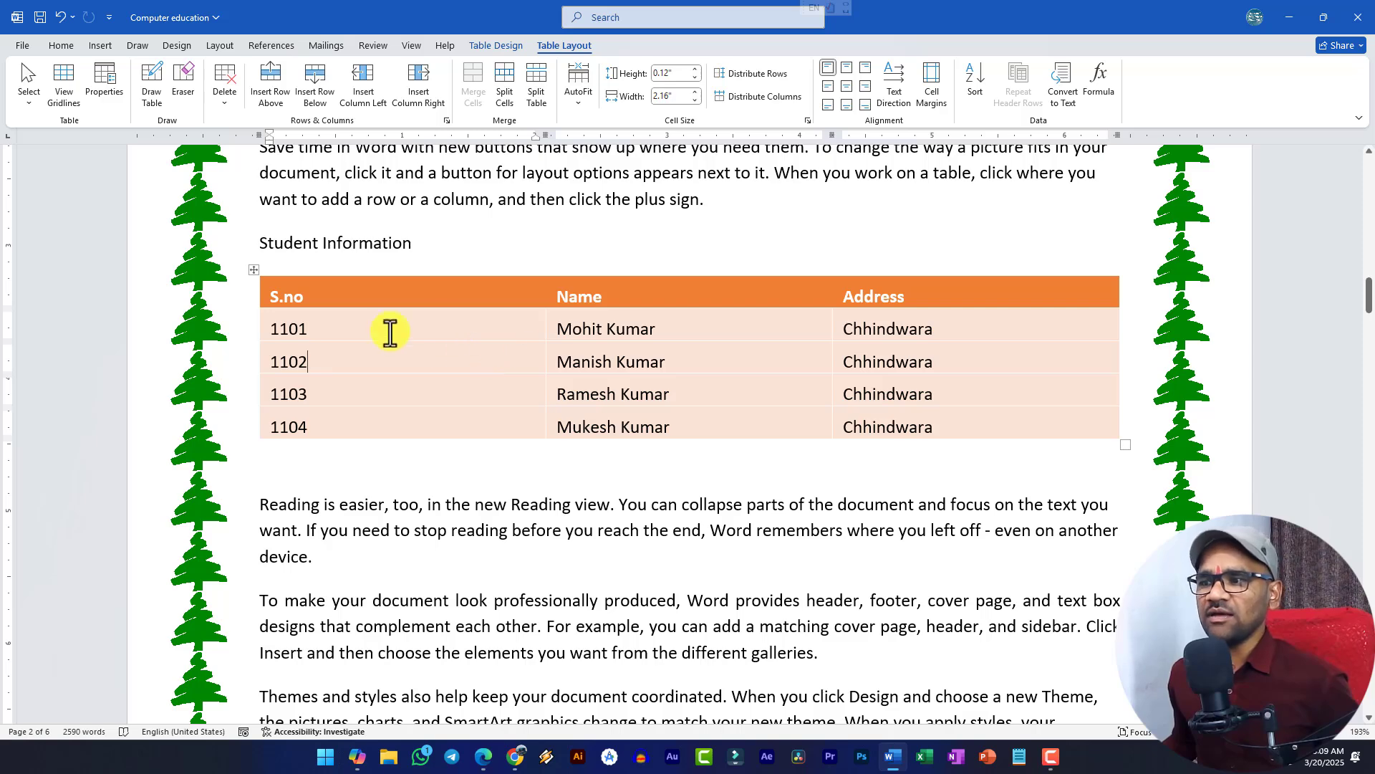
click(254, 269)
click(64, 85)
click(416, 365)
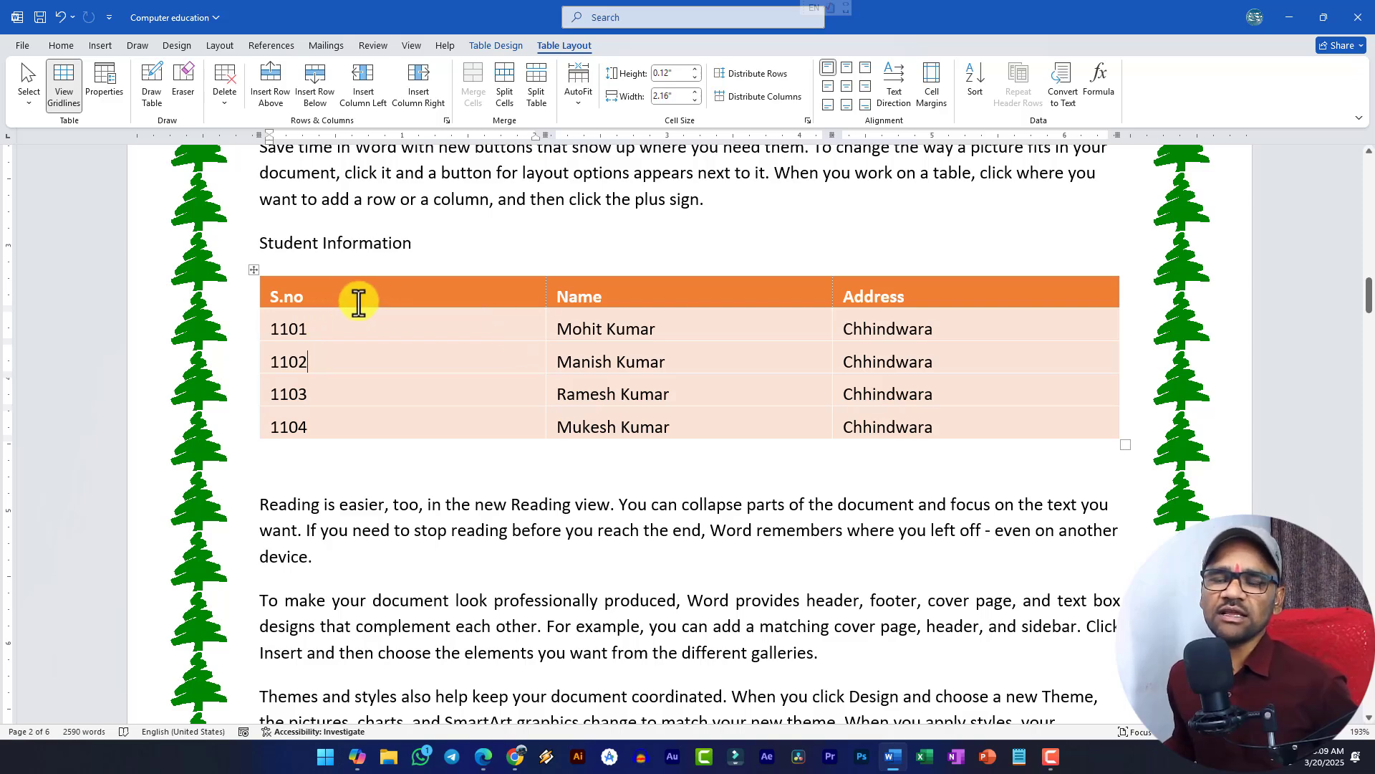
click(254, 267)
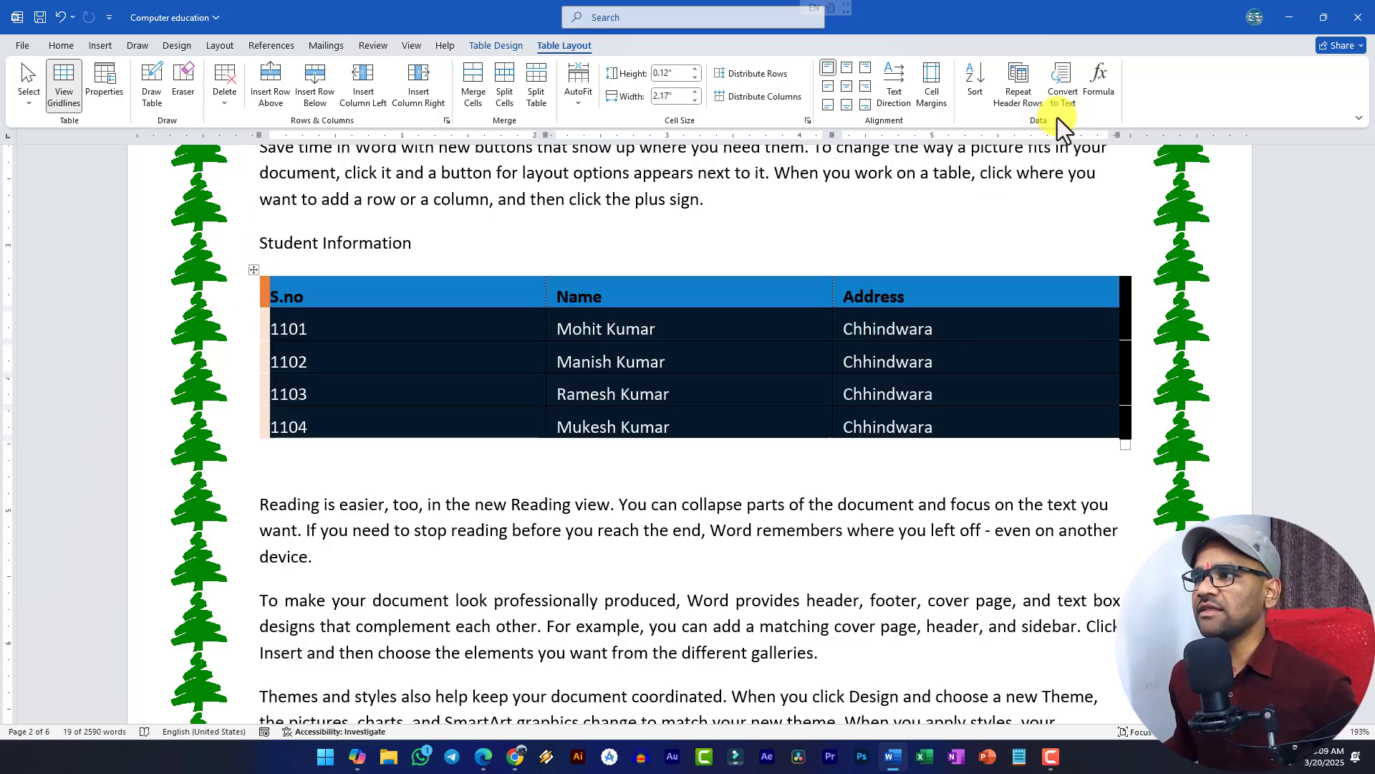
- Apply No Border from Table Design Borders, then turn View Gridlines back on
click(496, 46)
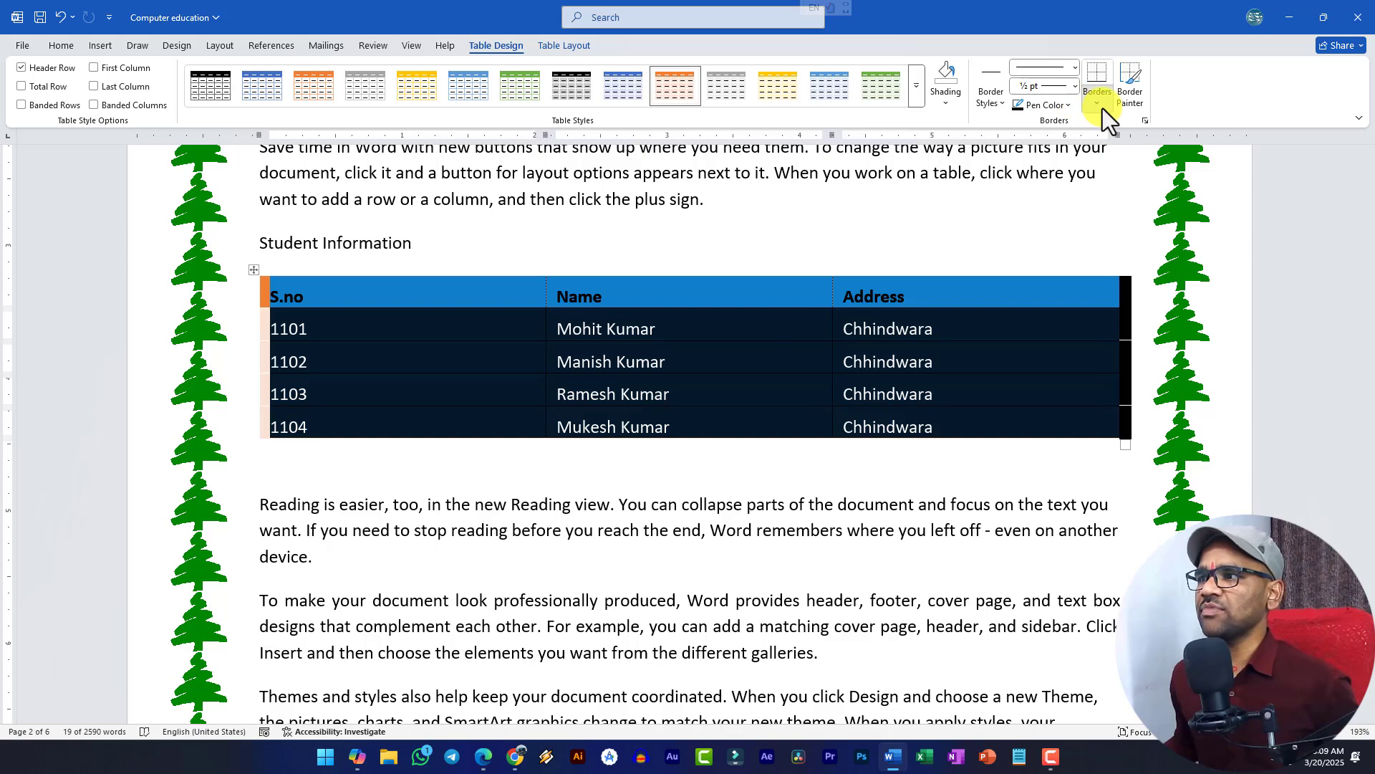
click(1101, 106)
click(1109, 207)
click(673, 423)
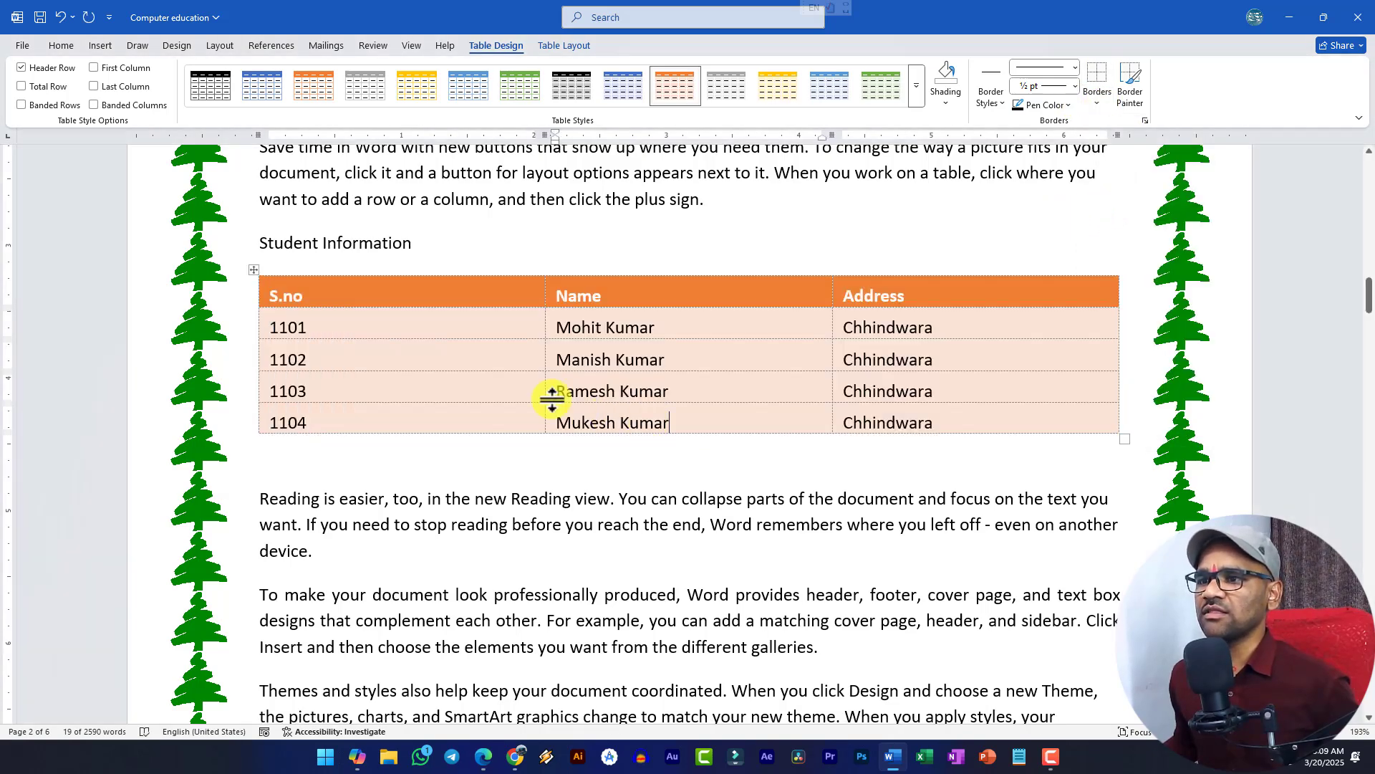
click(256, 272)
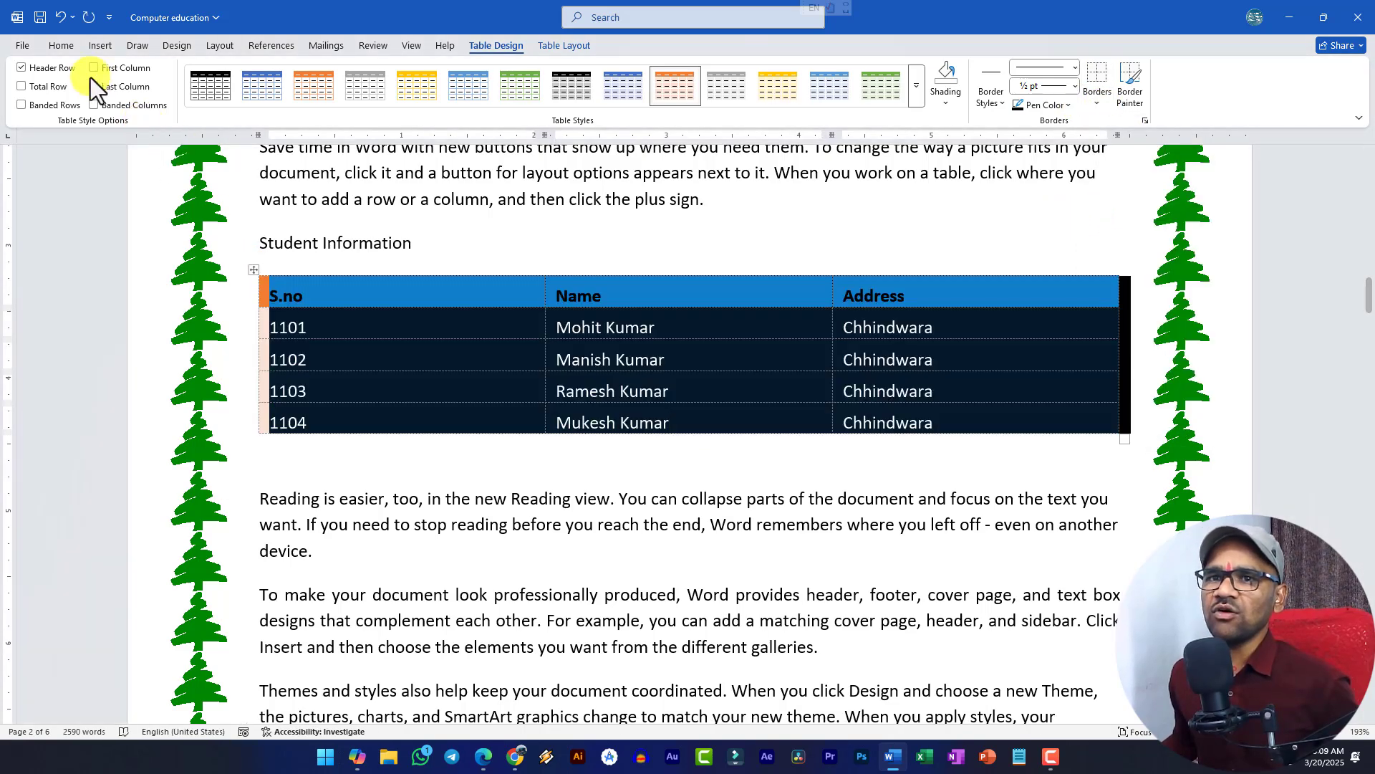
click(580, 45)
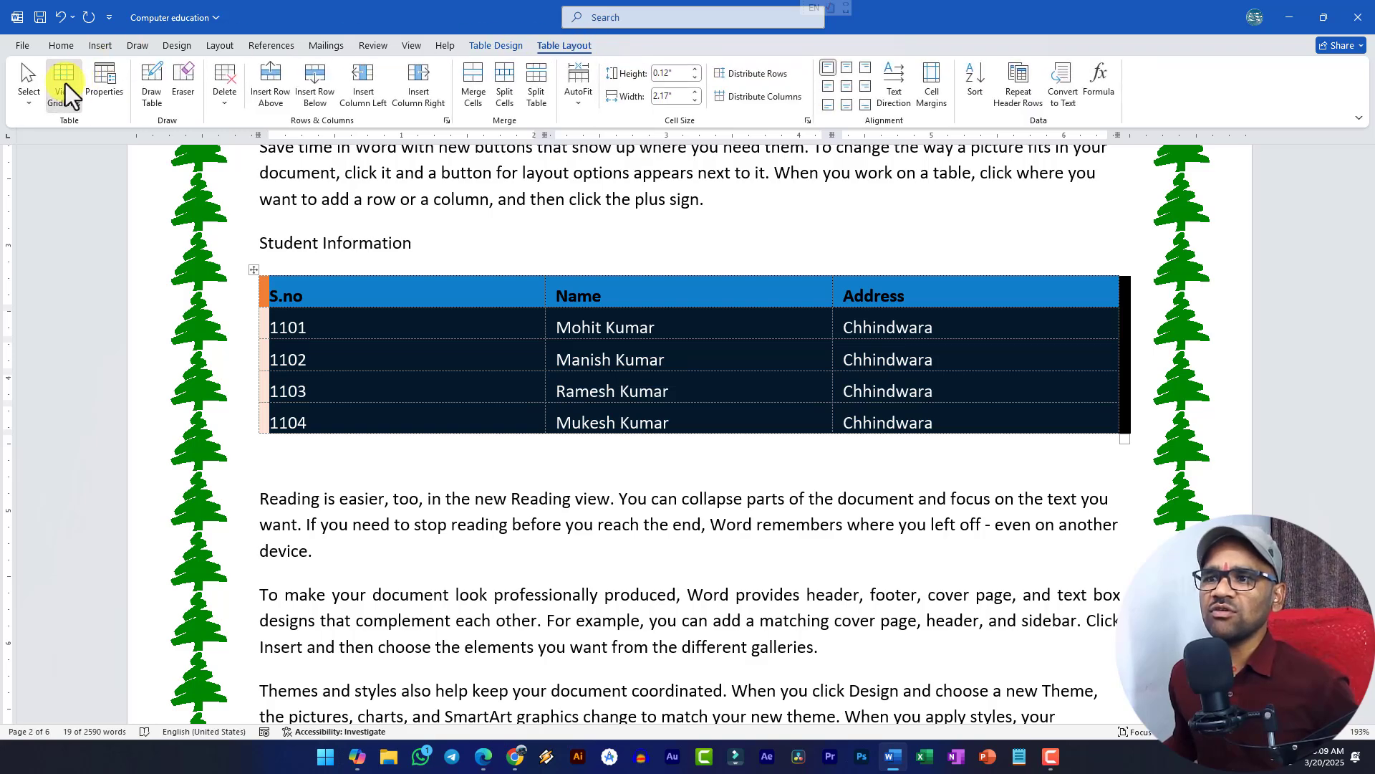
click(64, 82)
click(362, 420)
click(378, 469)
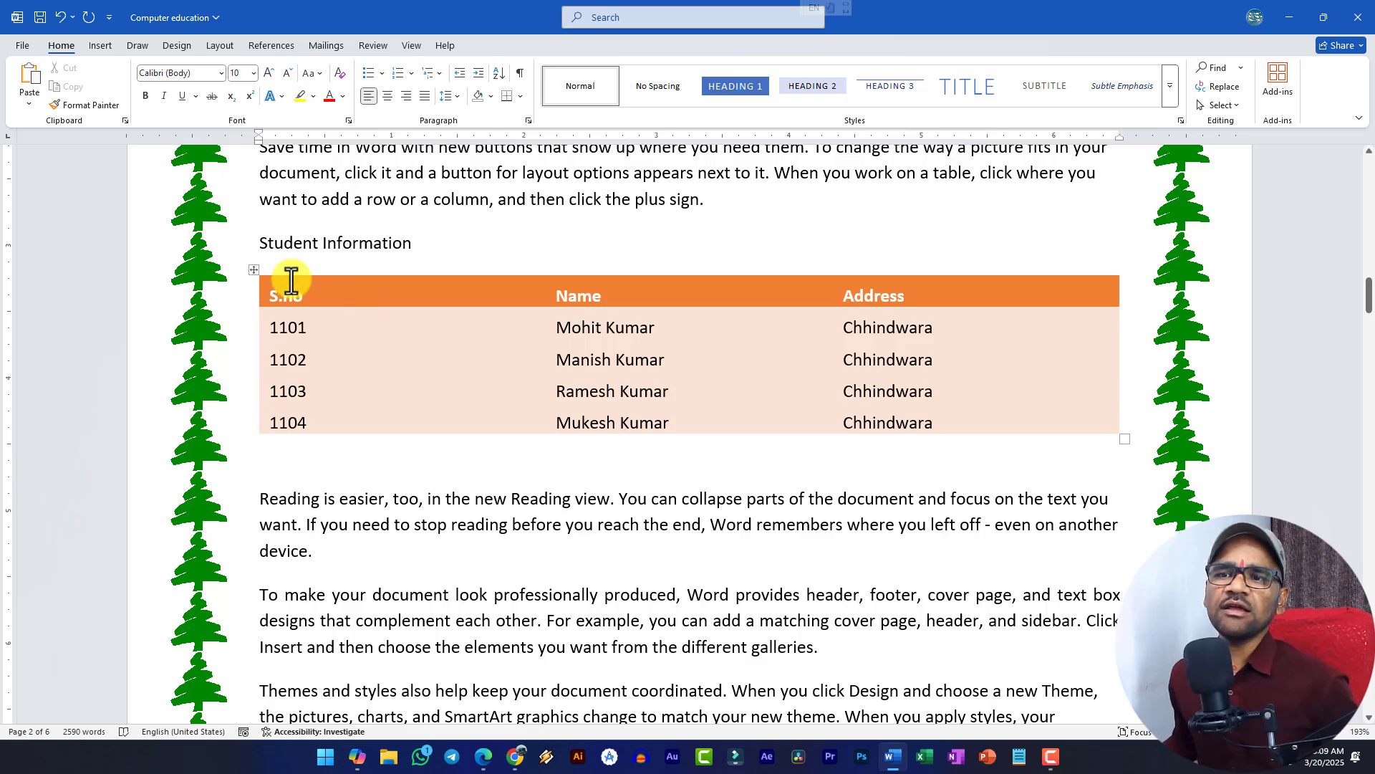
click(253, 270)
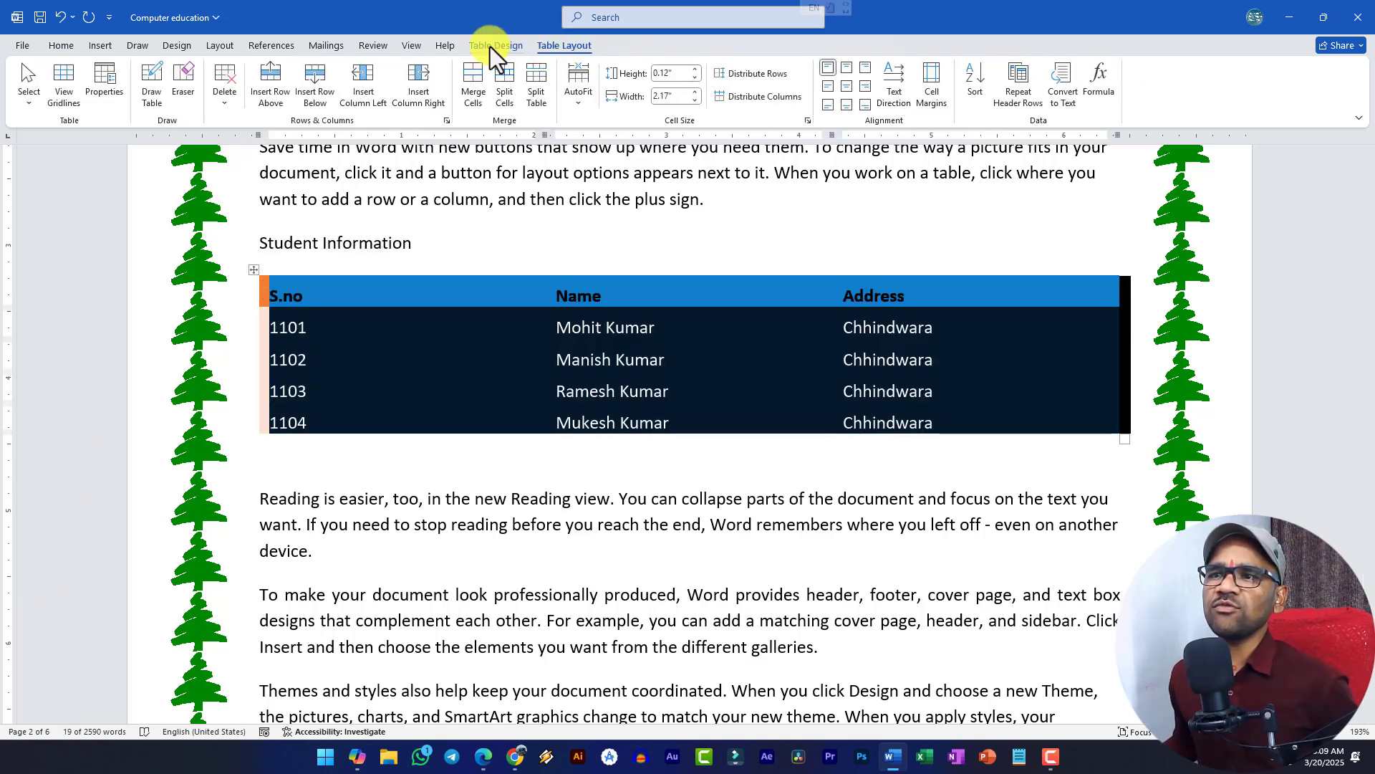
click(70, 76)
- Apply All Borders to the whole Student Information table from Table Design Borders
click(411, 347)
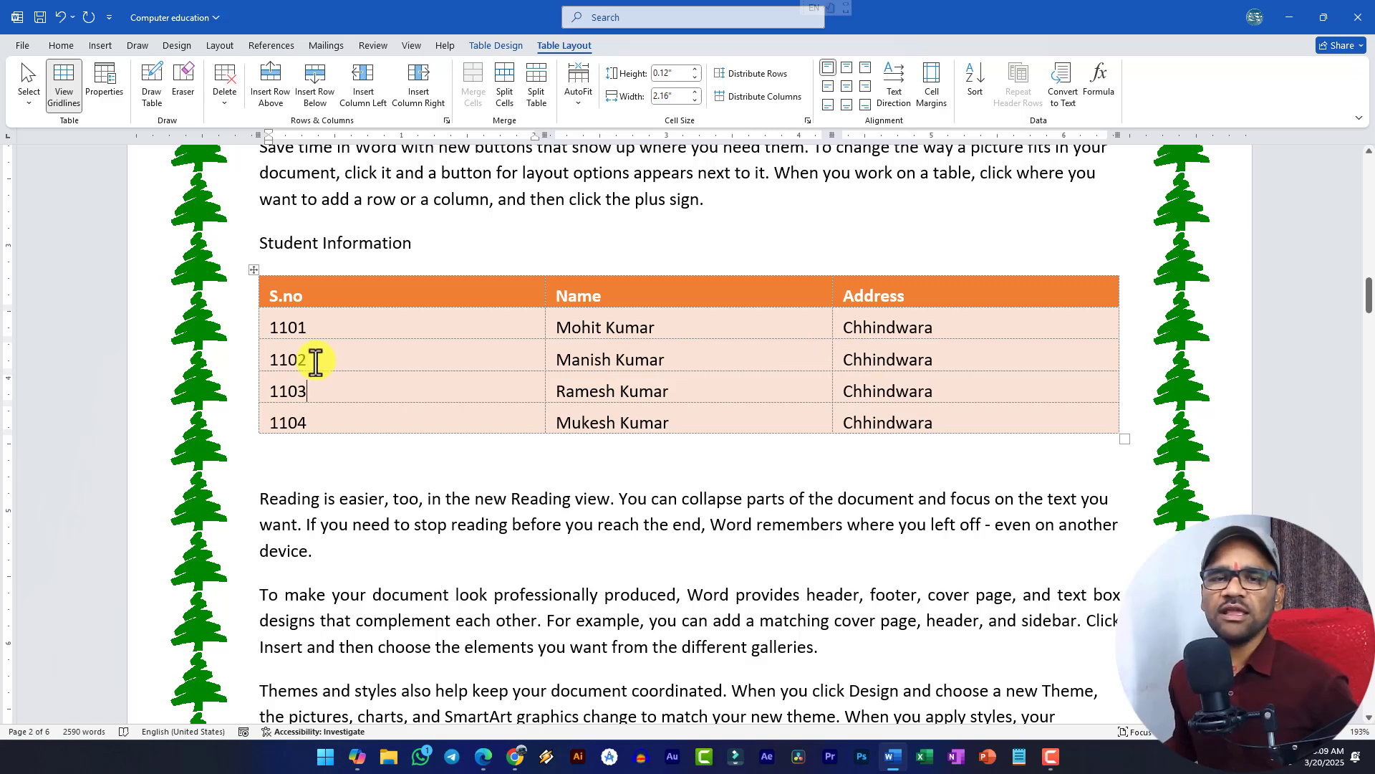
click(254, 270)
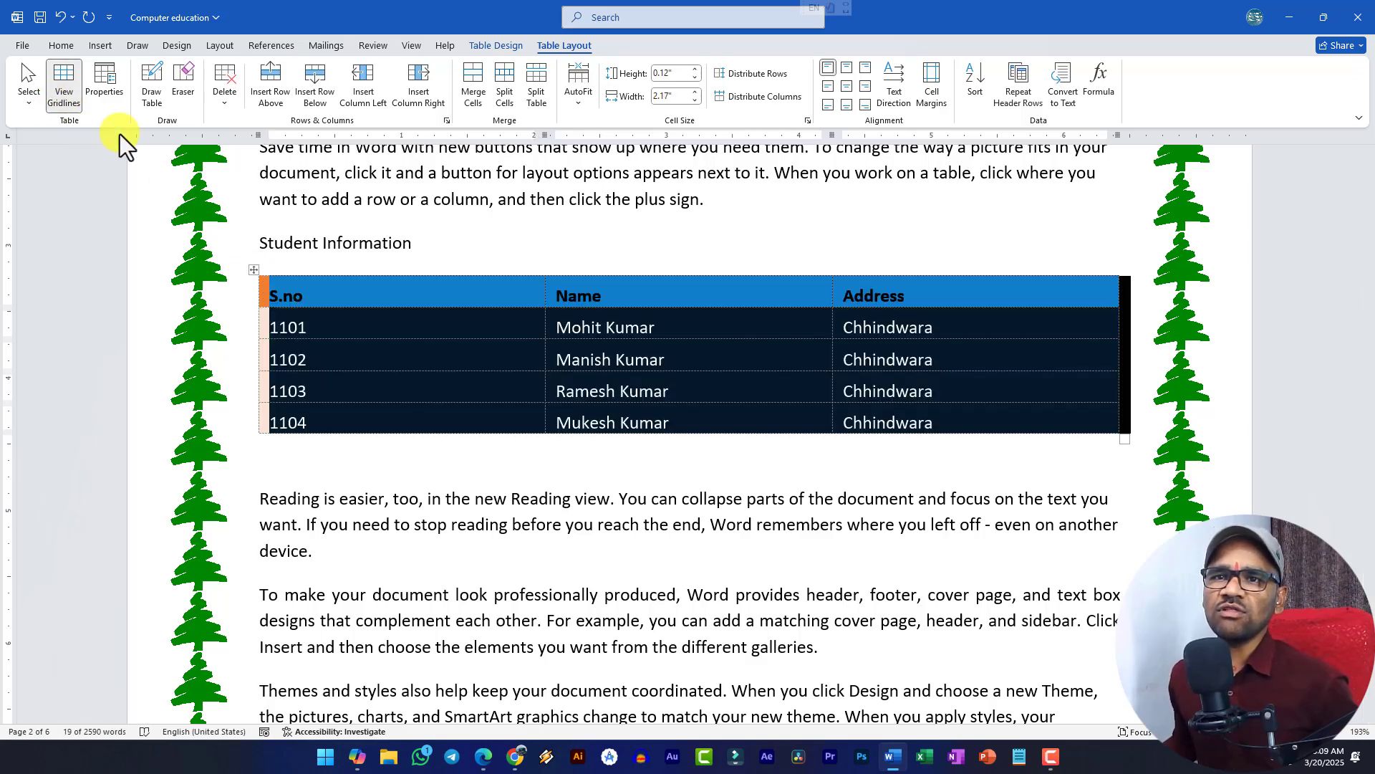
click(512, 45)
click(1098, 104)
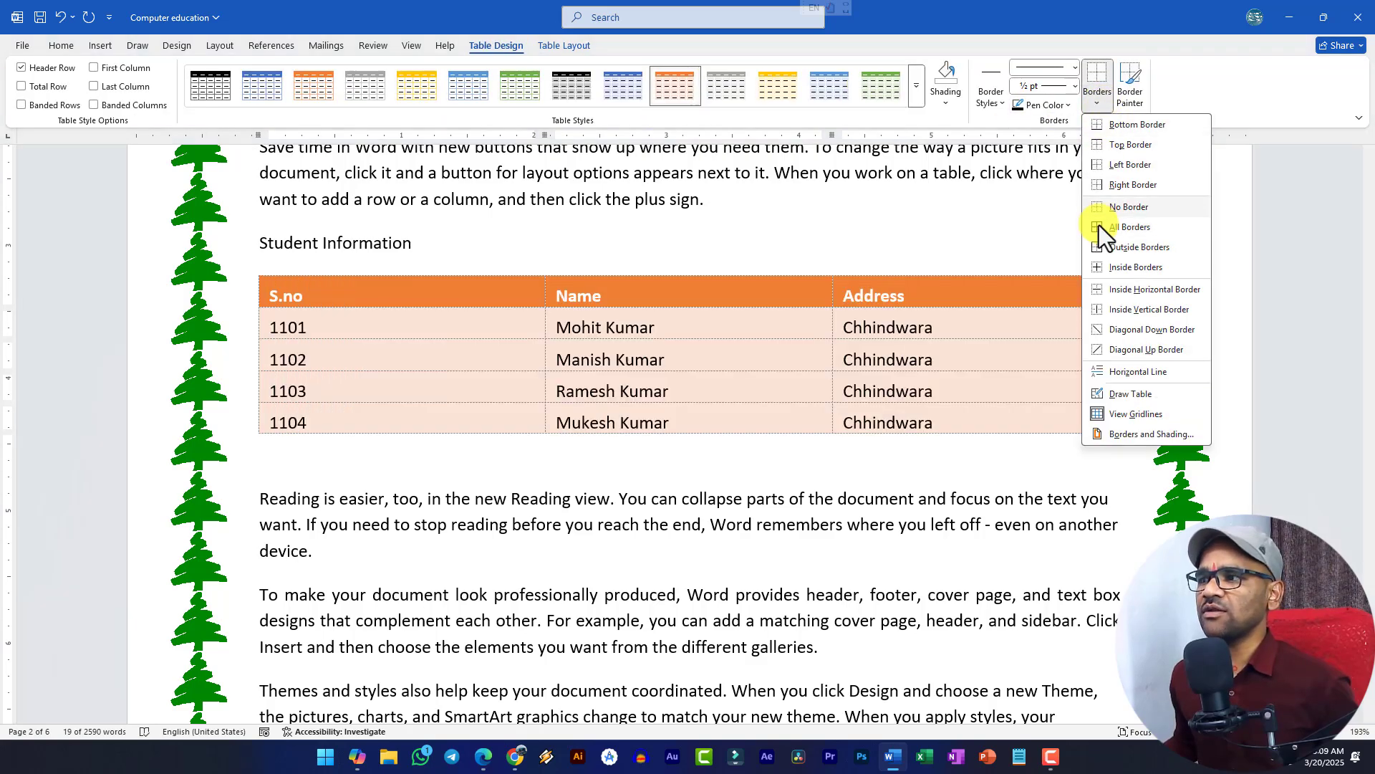
click(1102, 233)
click(60, 45)
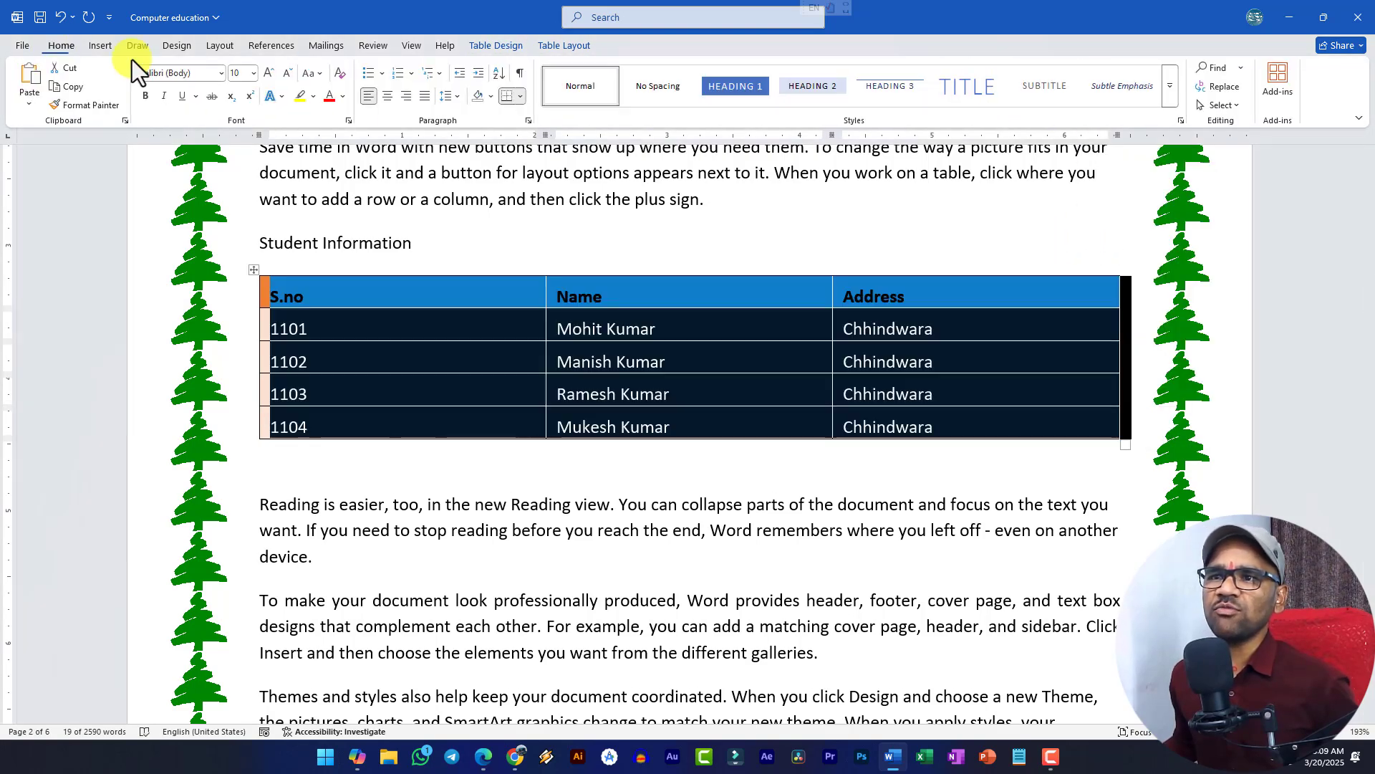
click(523, 99)
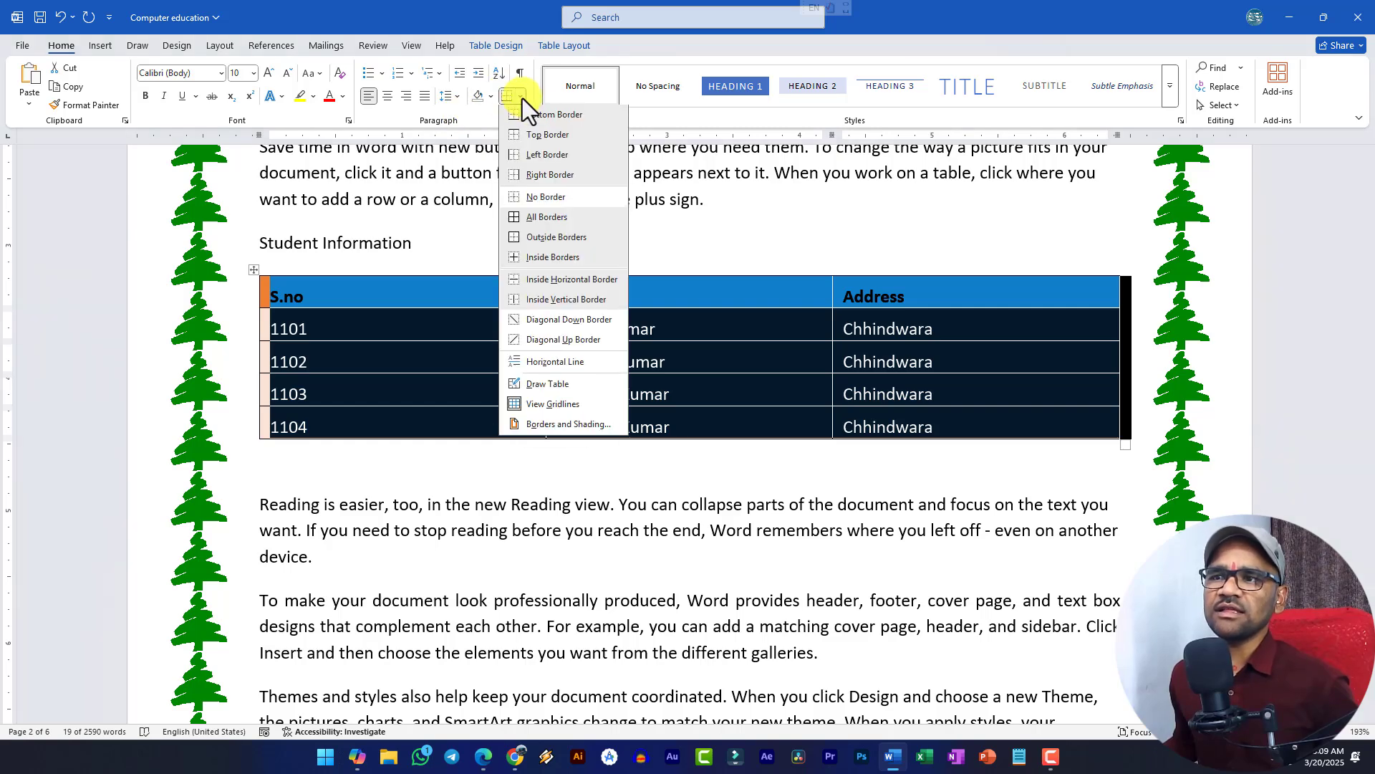
click(523, 97)
click(566, 46)
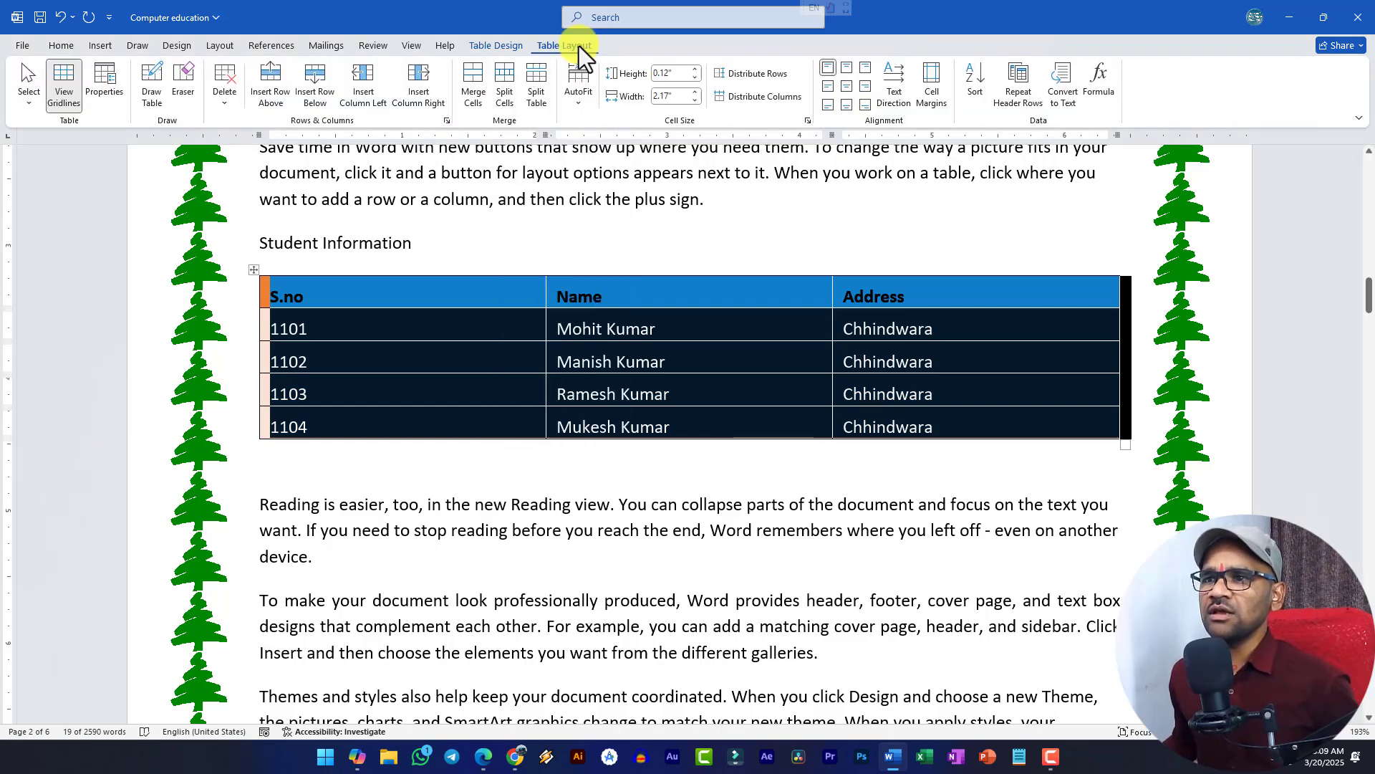
- Set the table's text wrapping to Around in Table Properties and drag its corner left to narrow it
click(96, 80)
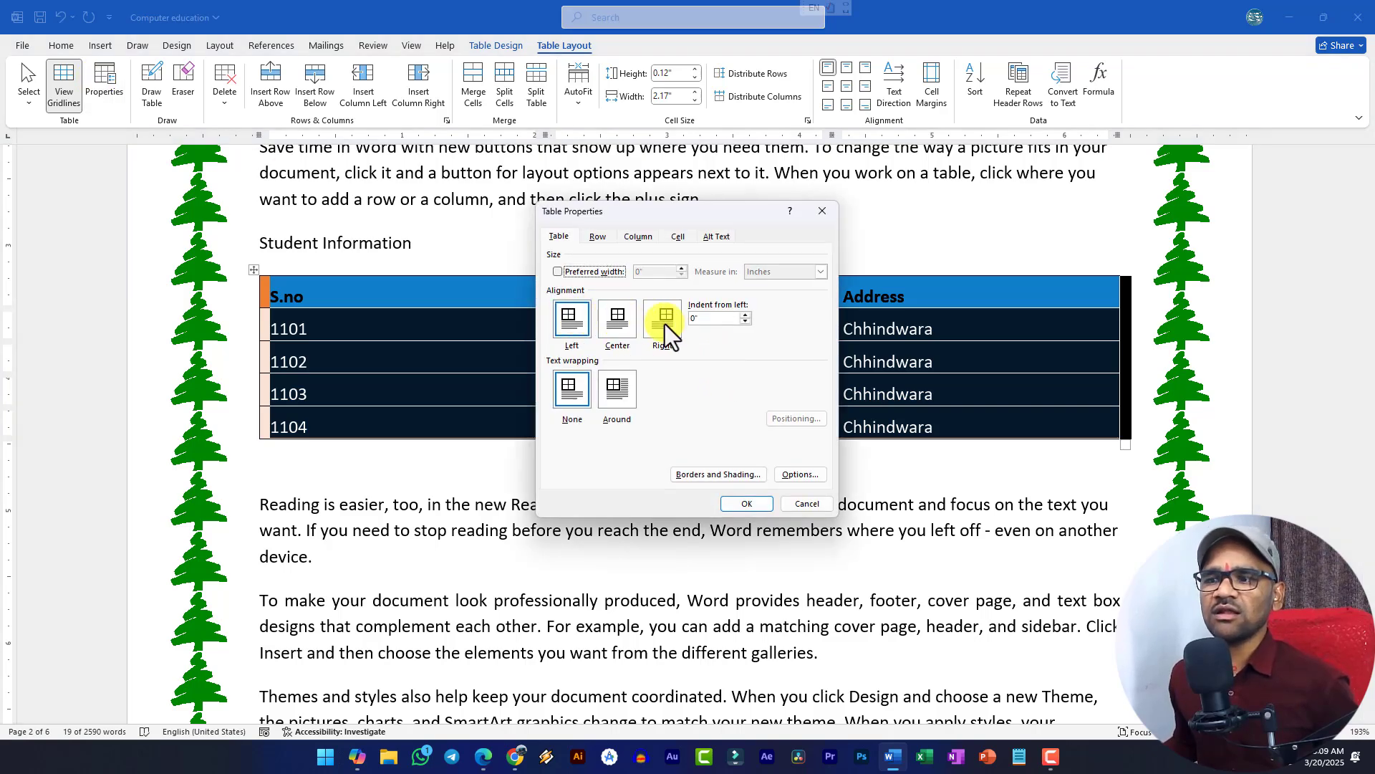
click(617, 389)
click(736, 497)
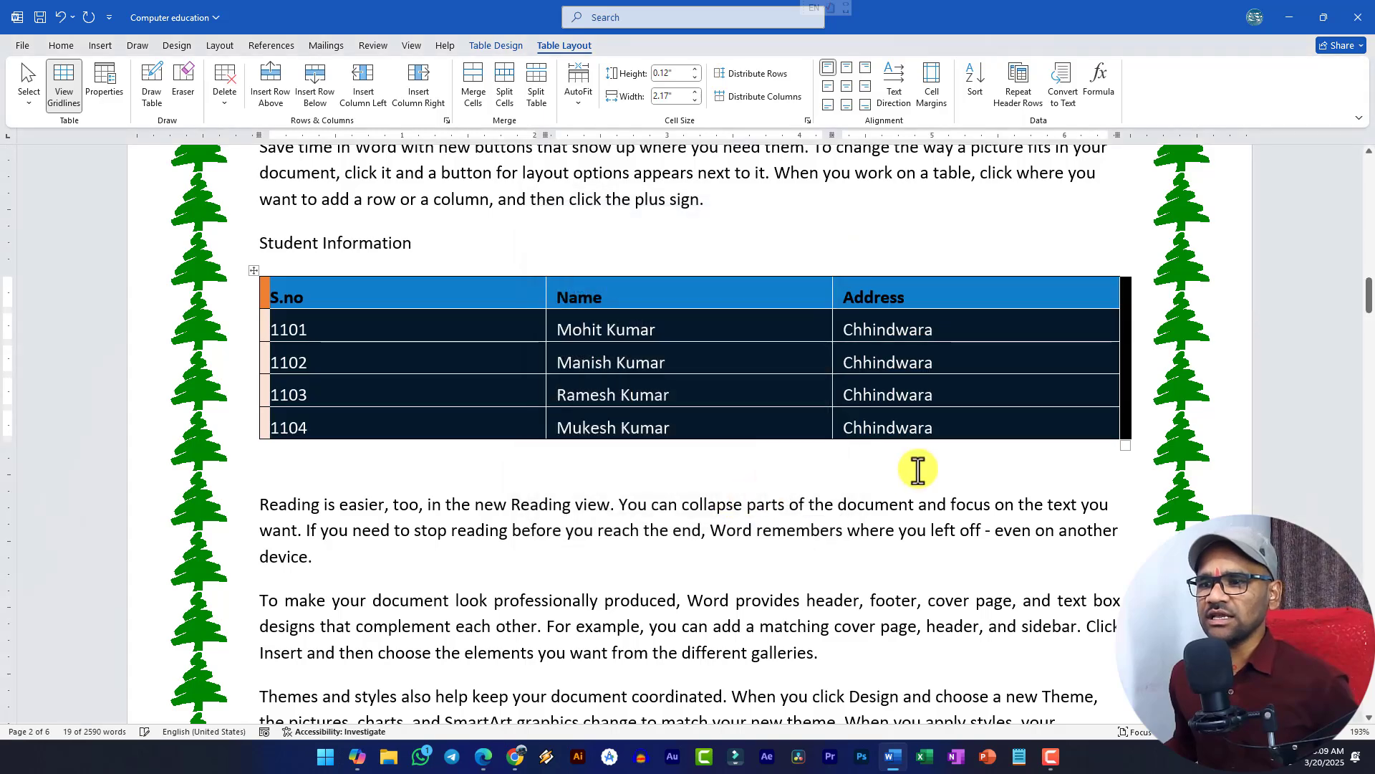
click(915, 466)
drag(1120, 445, 665, 423)
click(704, 295)
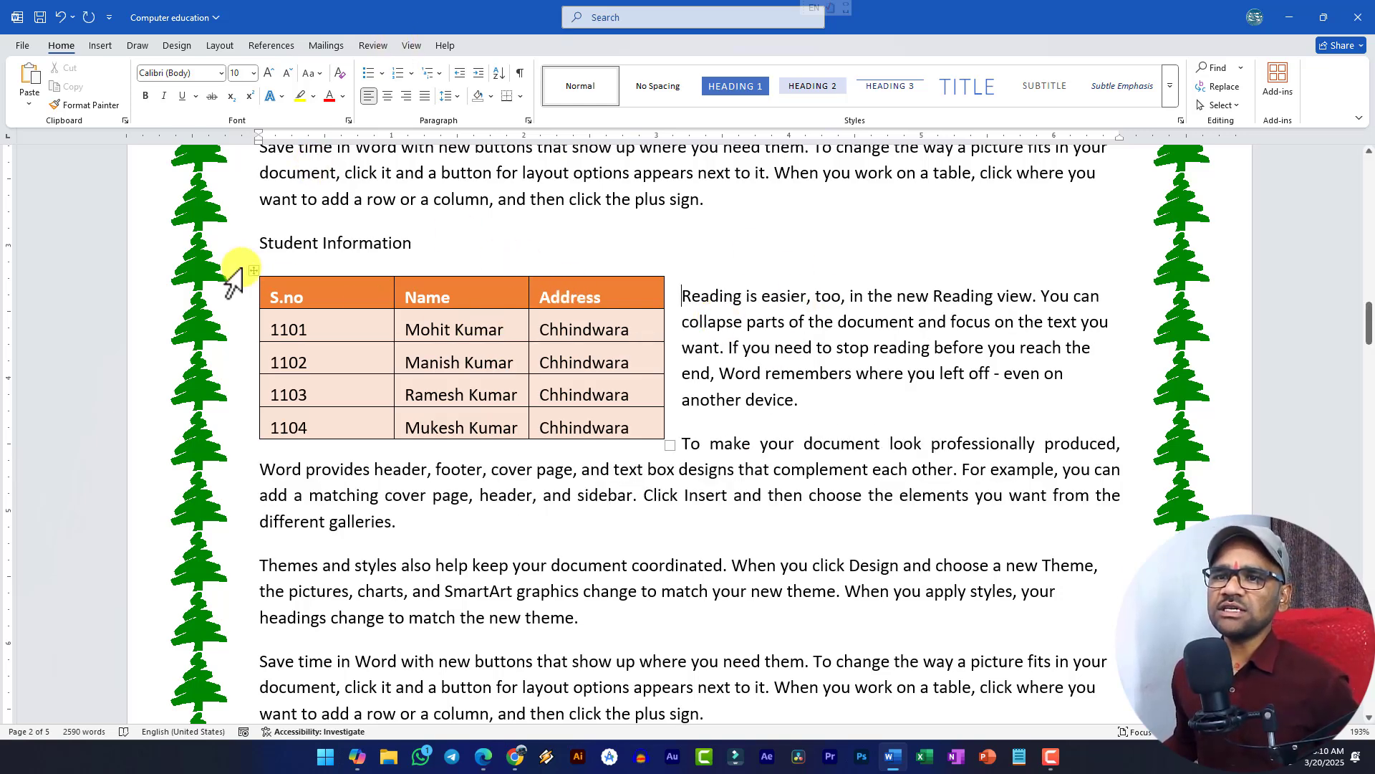
click(254, 269)
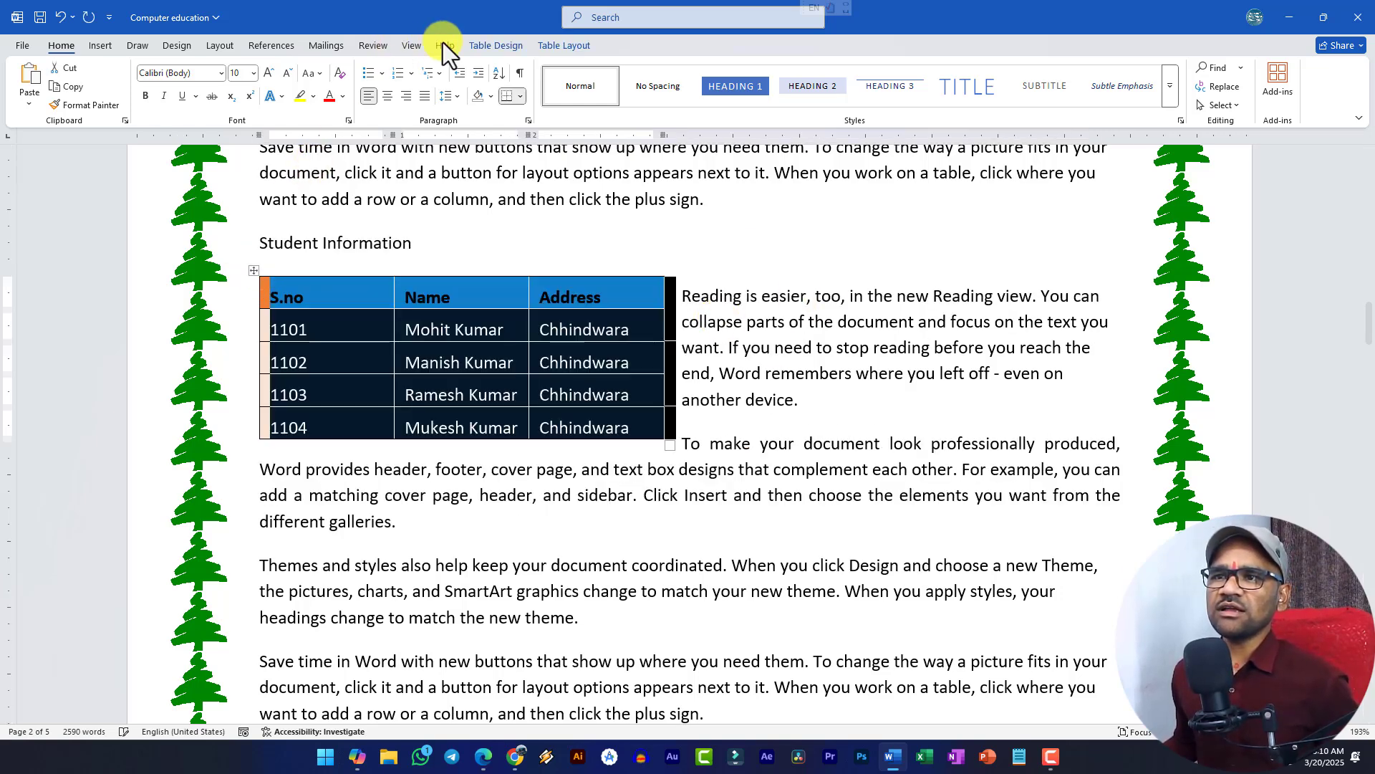
- Set the table's text wrapping to None in Table Properties
click(558, 46)
click(108, 82)
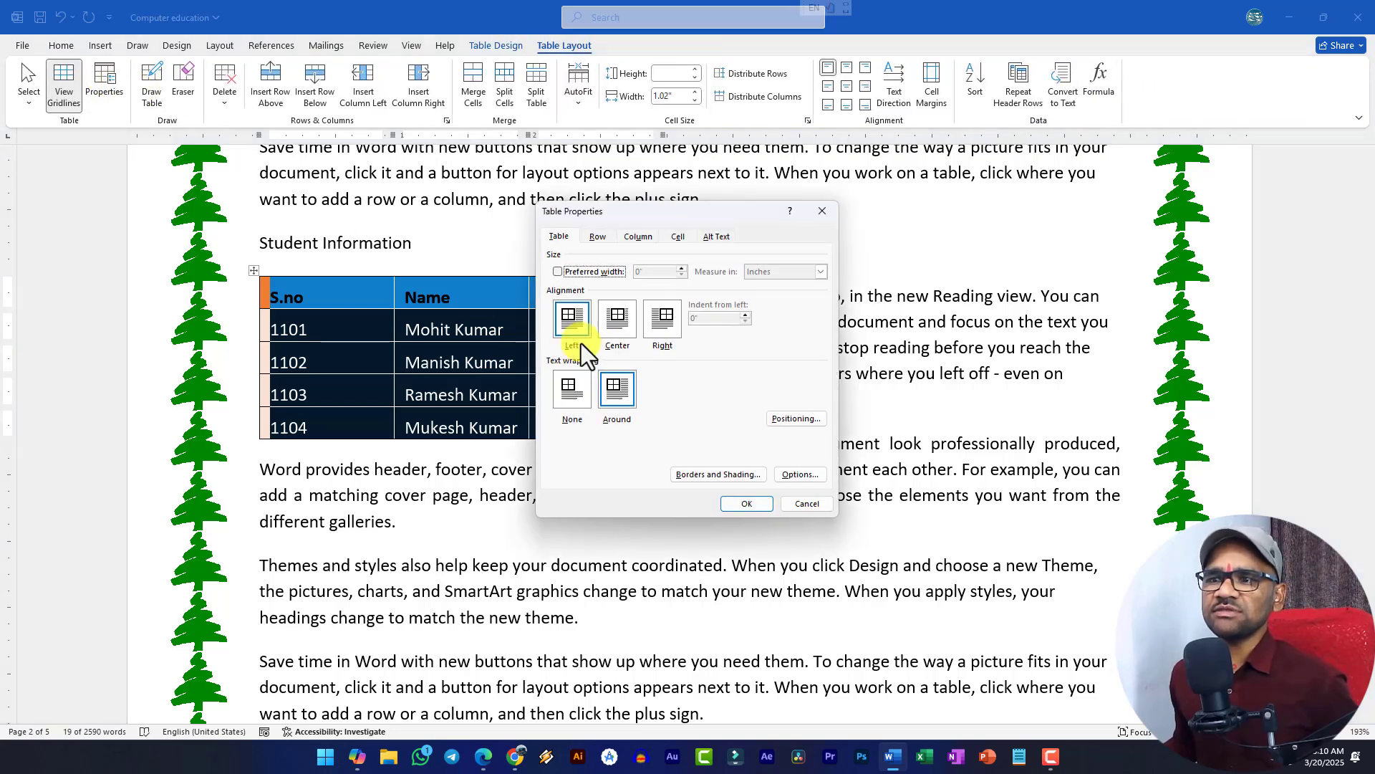
click(565, 393)
click(748, 501)
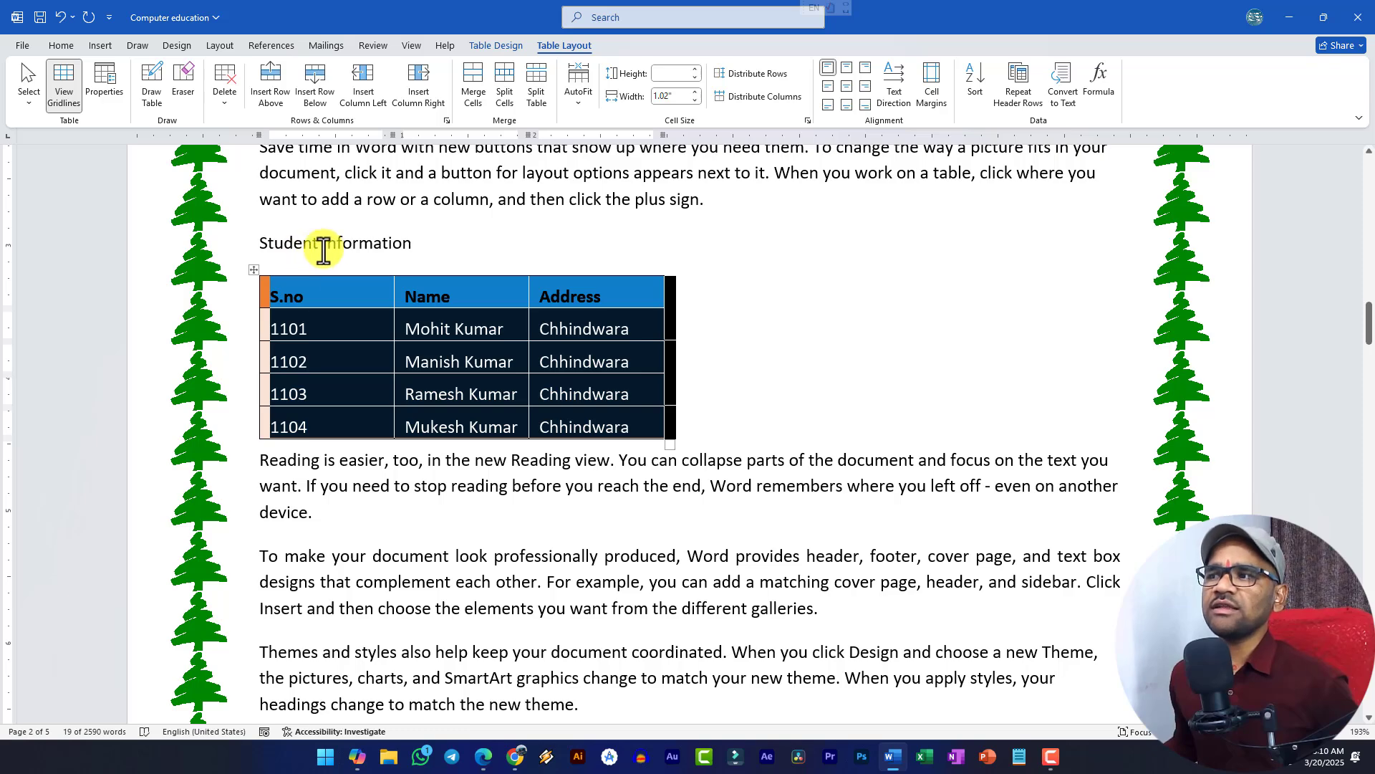
- Review the Row, Column, Cell and Alt Text tabs of Table Properties, then cancel unchanged
click(117, 93)
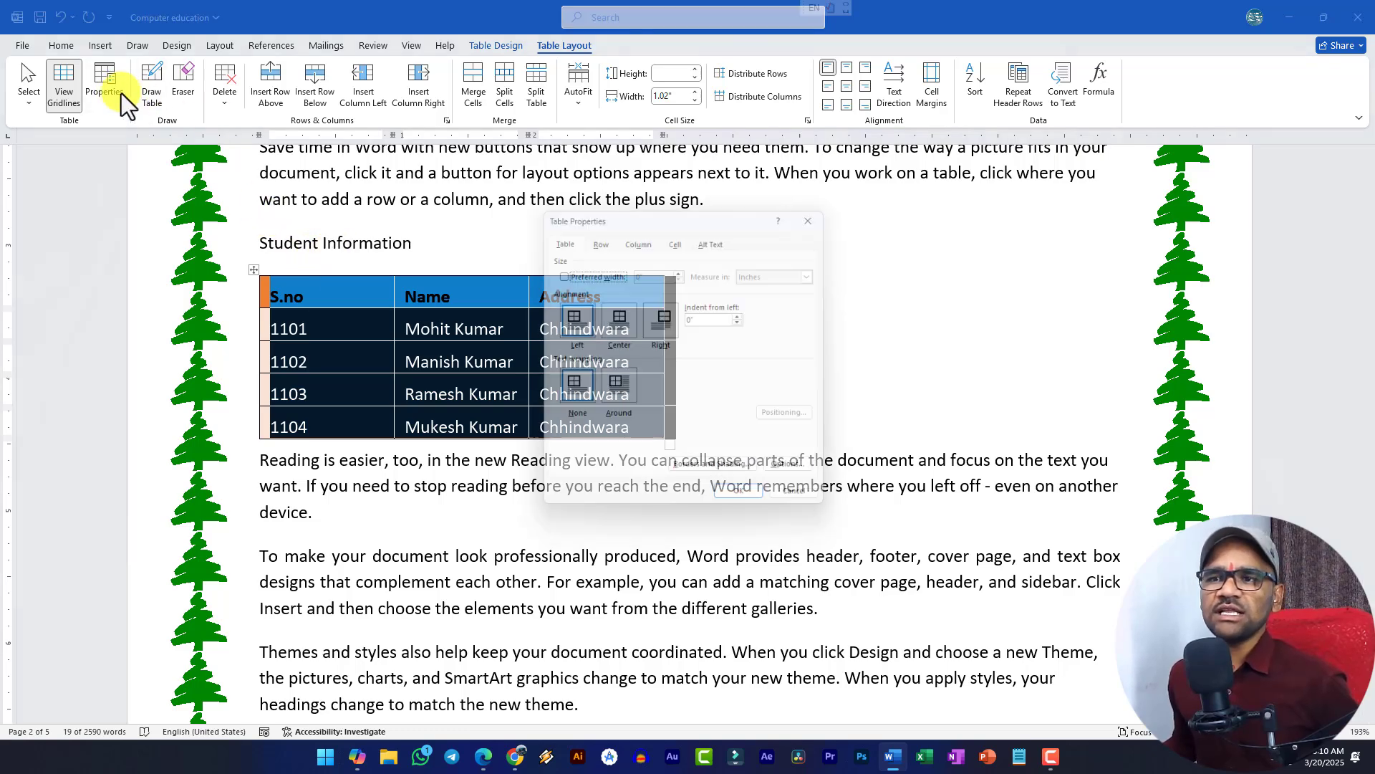
click(599, 237)
click(642, 238)
click(676, 237)
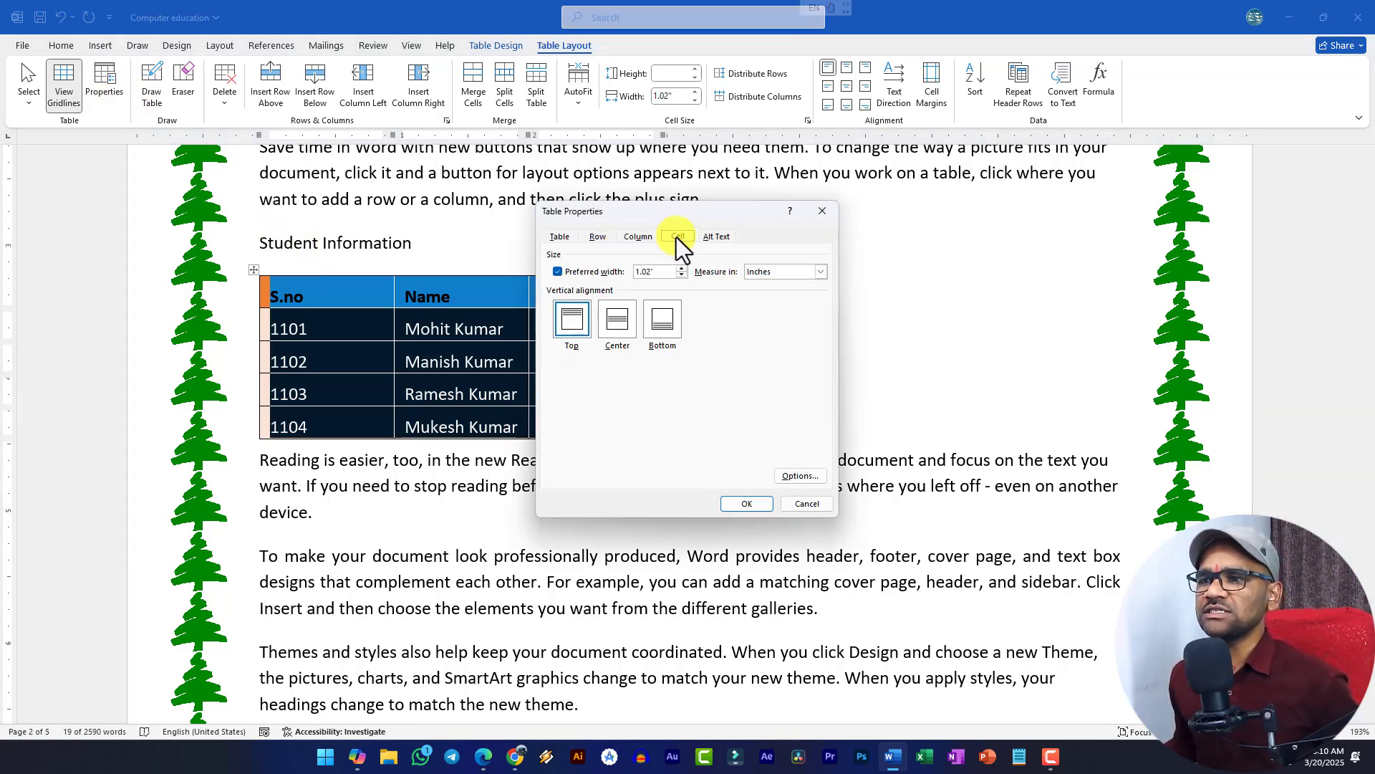
click(717, 237)
click(571, 238)
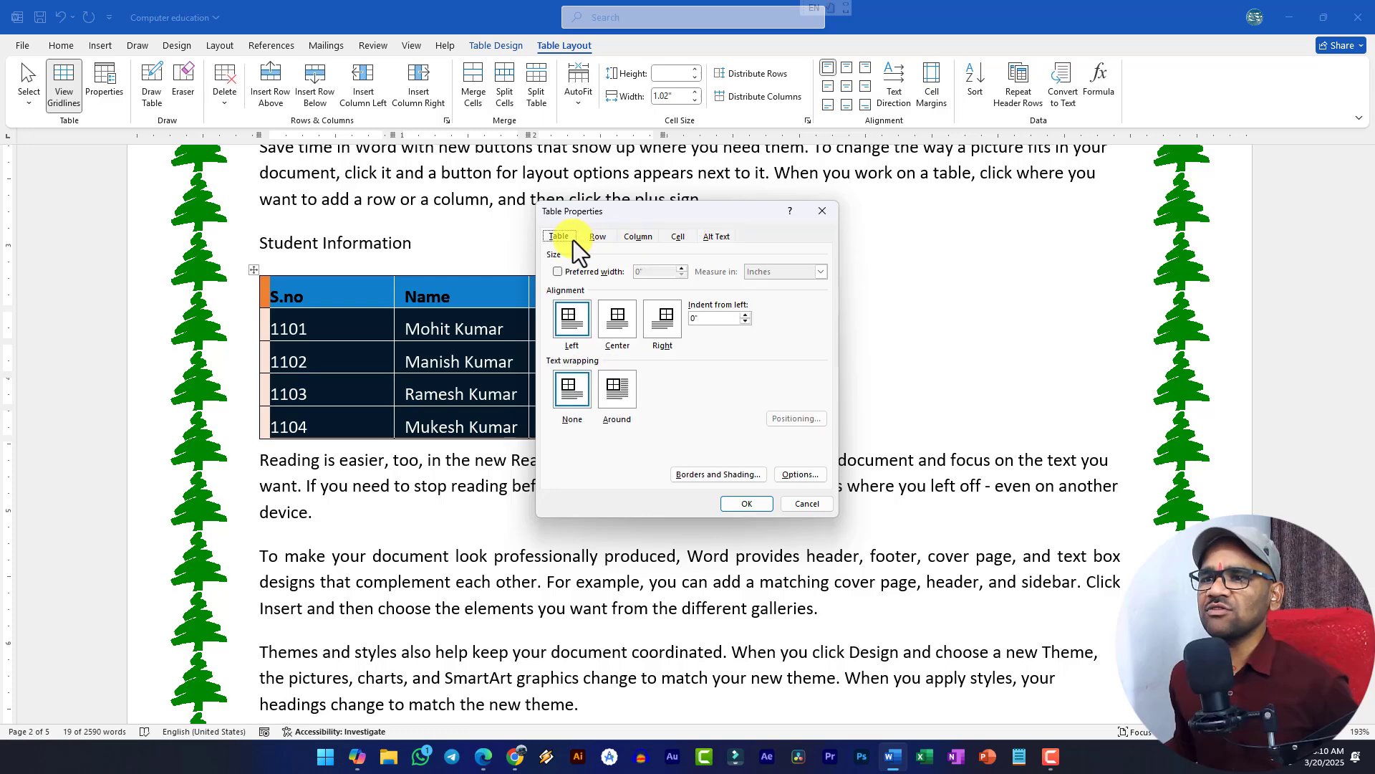
click(808, 505)
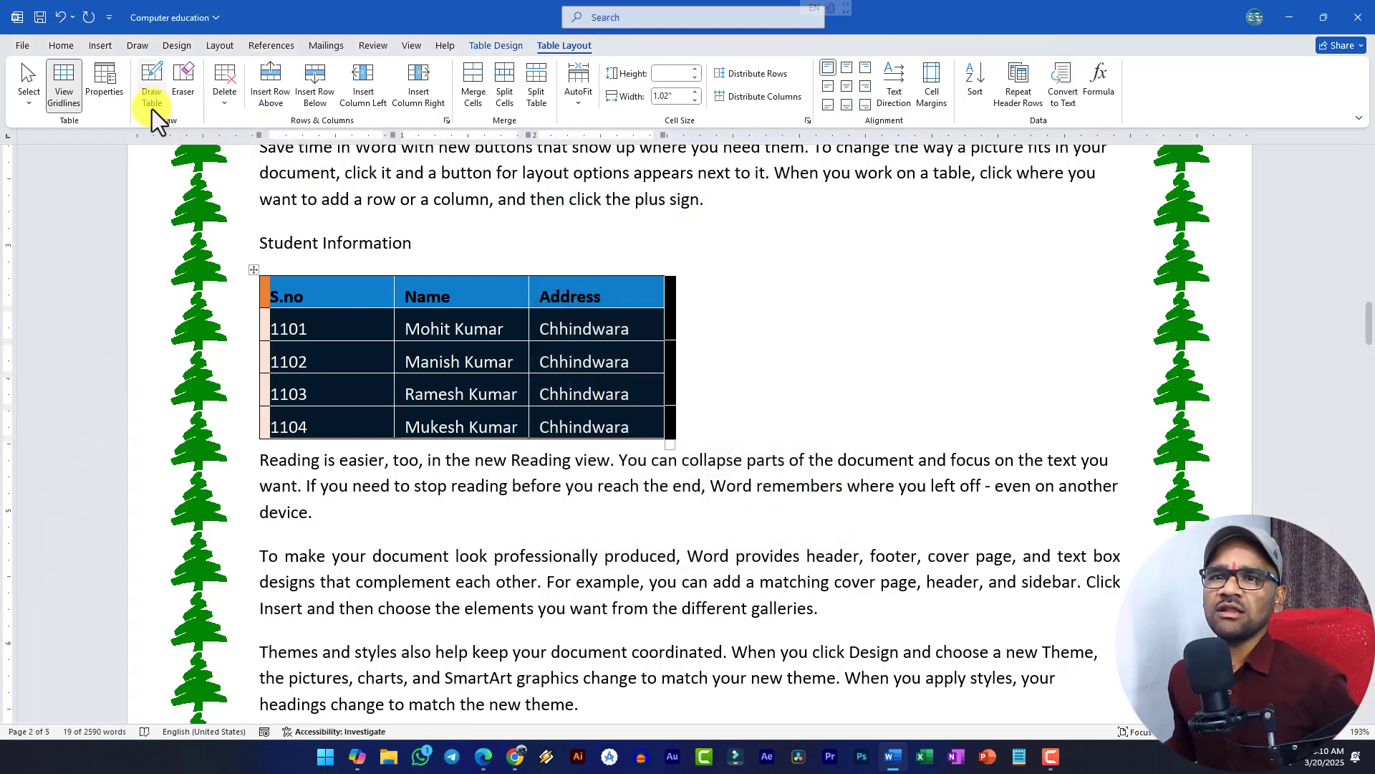
click(423, 329)
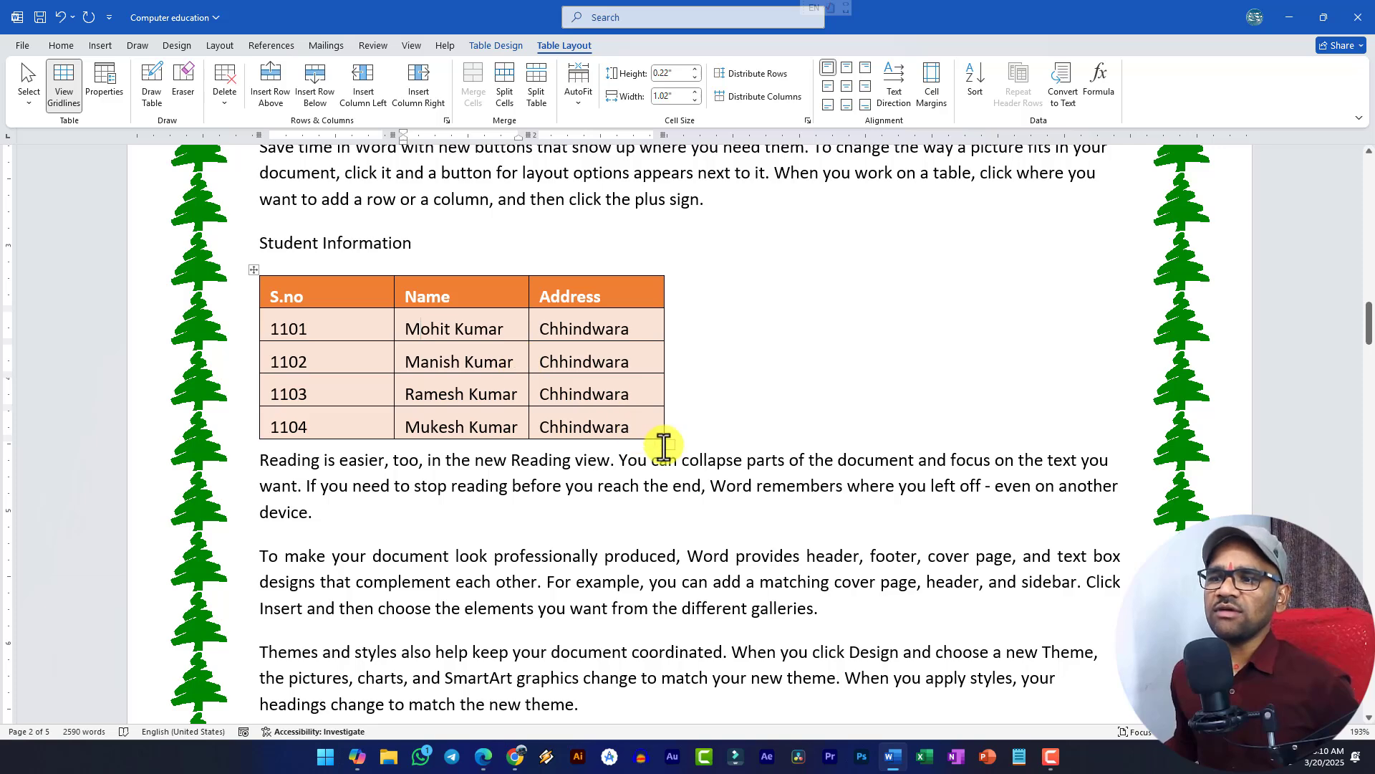
- Widen the table slightly and sketch a new column right of Address with Draw Table
drag(672, 444, 733, 447)
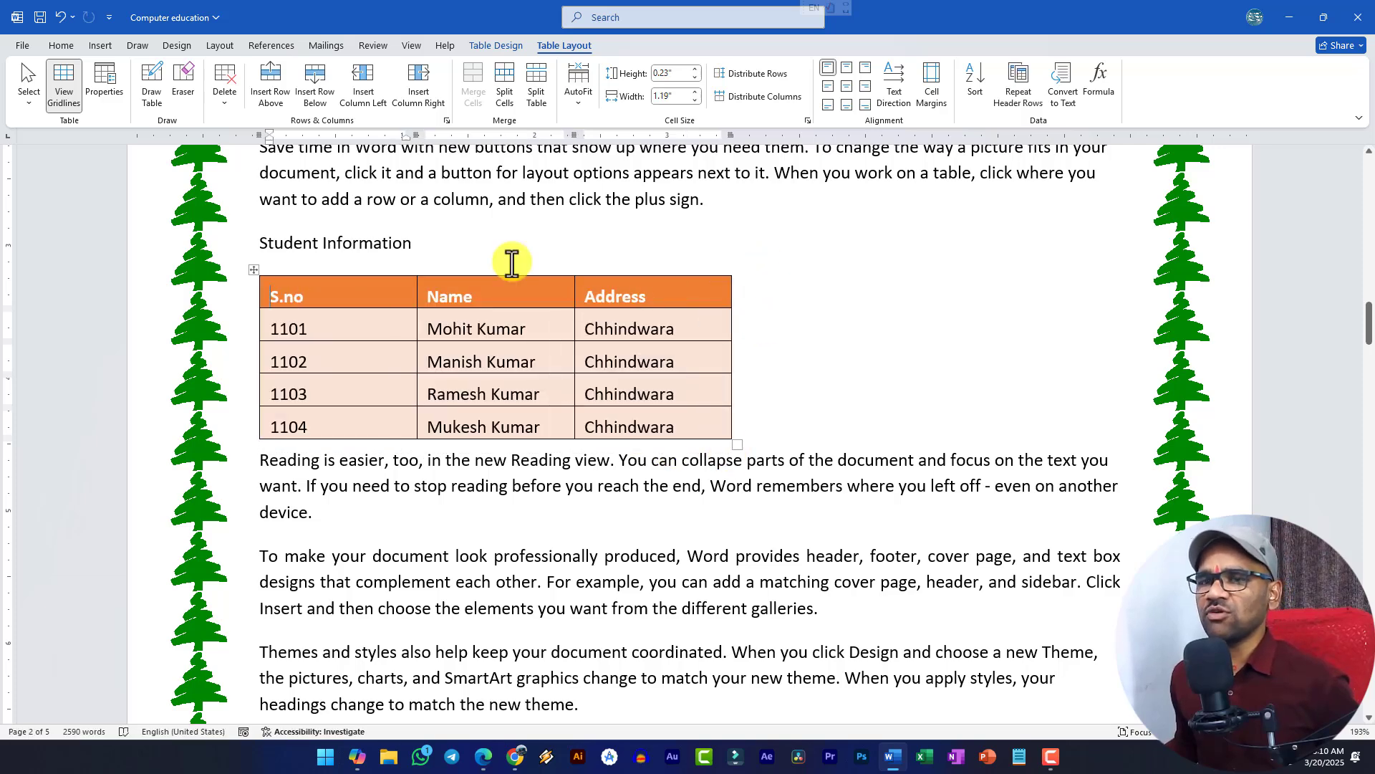
click(153, 82)
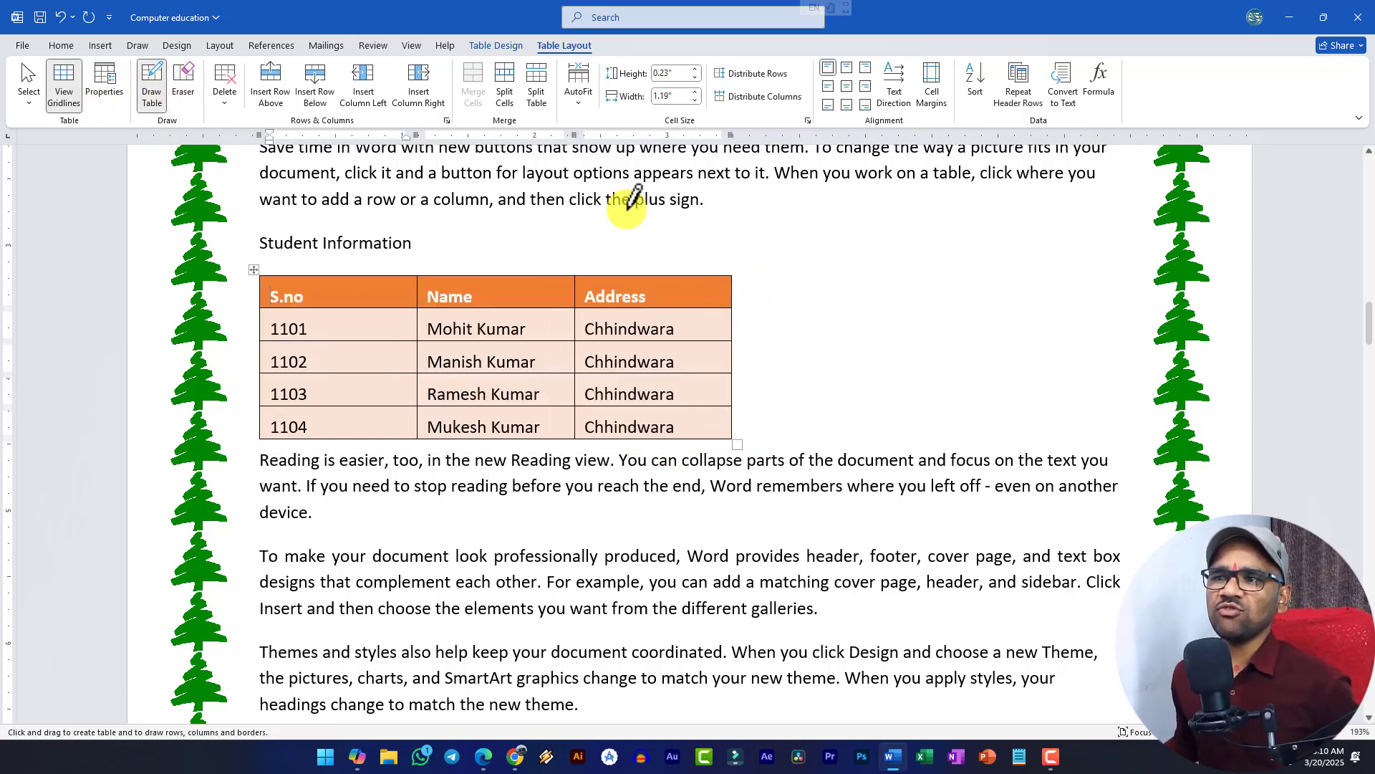
mouse_move(731, 275)
mouse_down()
mouse_move(842, 276)
mouse_move(838, 436)
mouse_up()
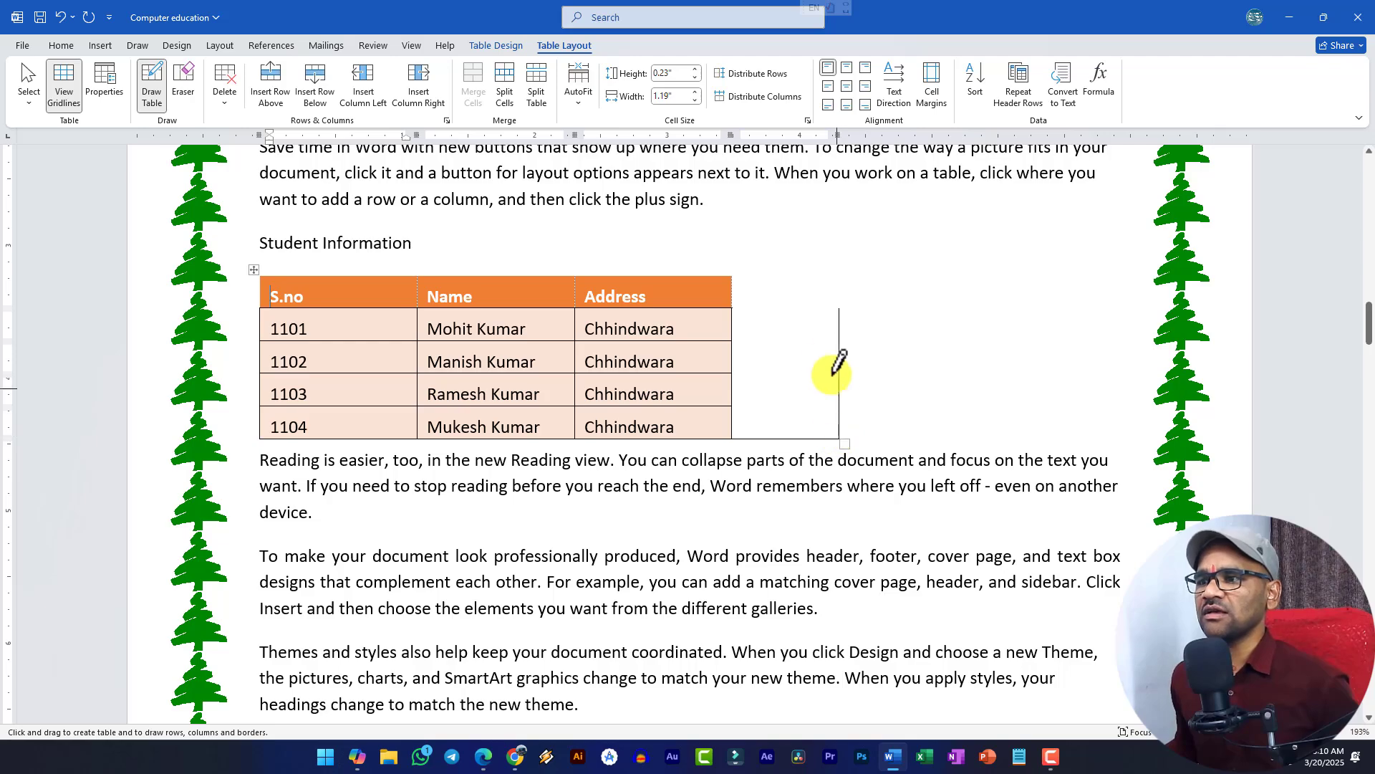
scroll(817, 294, up, 3)
scroll(810, 294, down, 3)
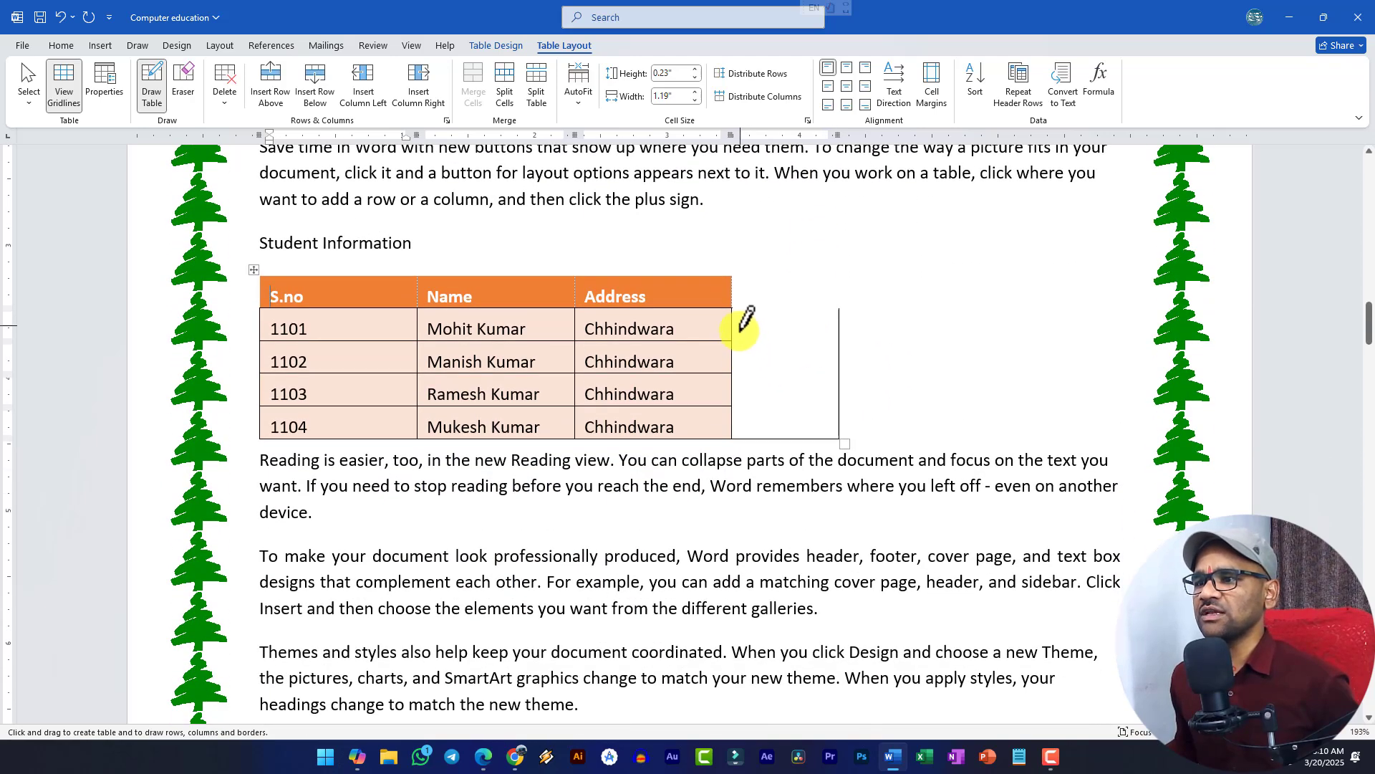
- Draw row borders across the new column, then undo the hand-drawn fourth column
drag(729, 341, 817, 340)
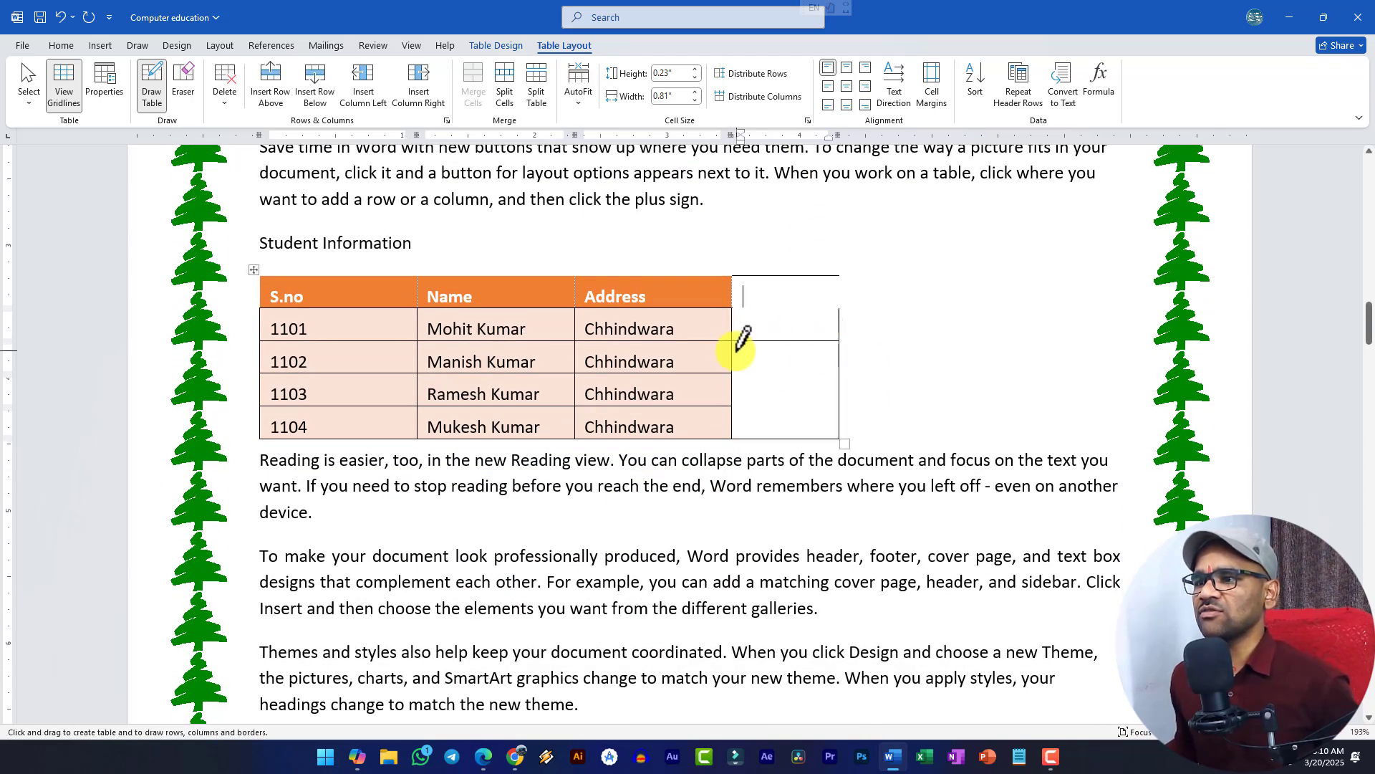
drag(730, 366, 833, 373)
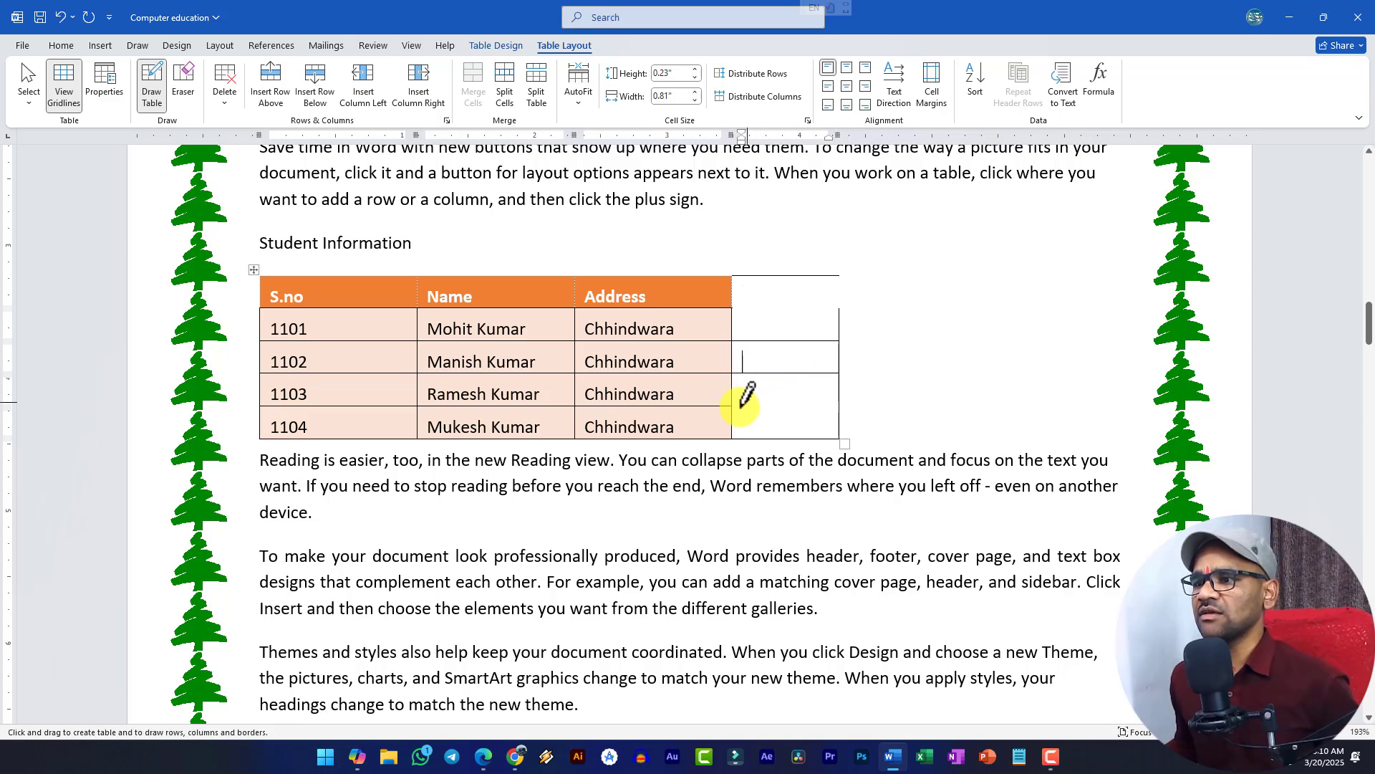
drag(732, 404, 824, 401)
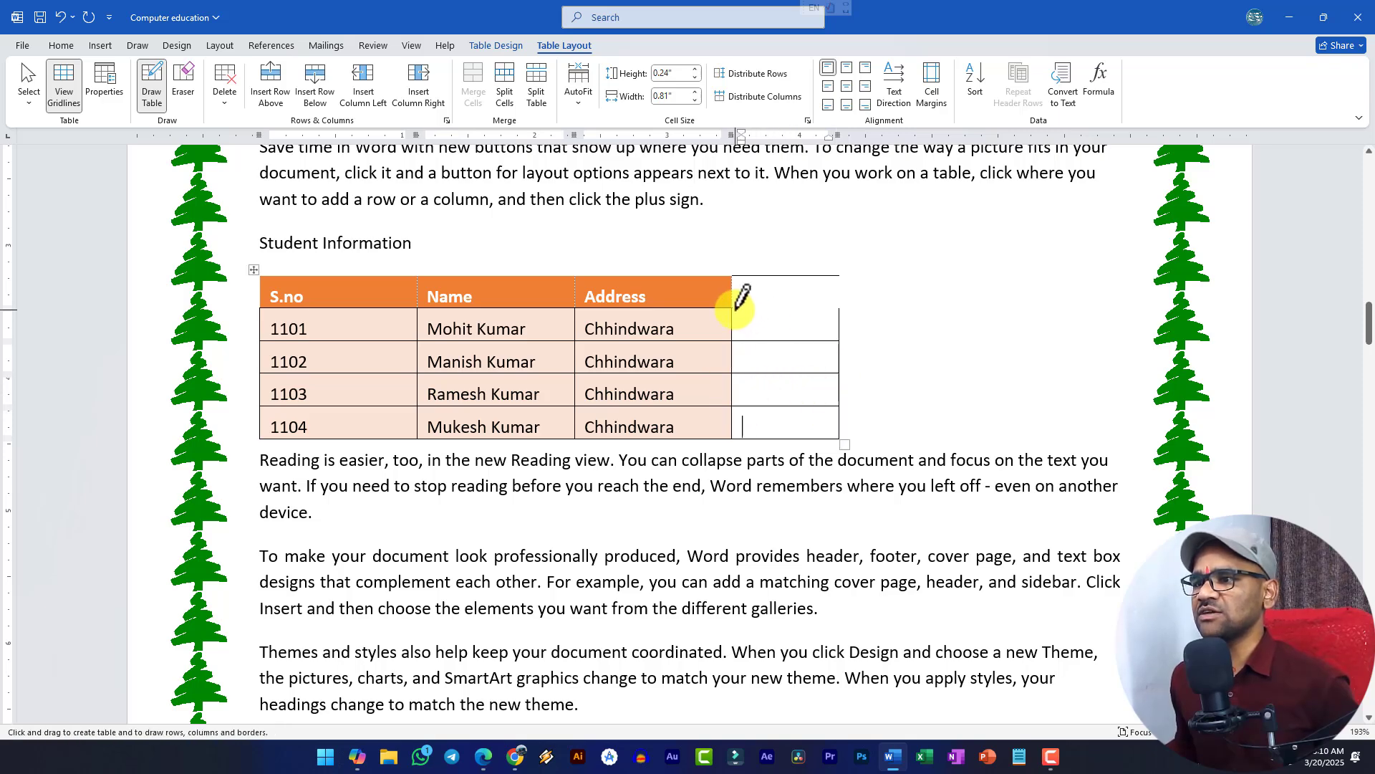
drag(733, 308, 836, 308)
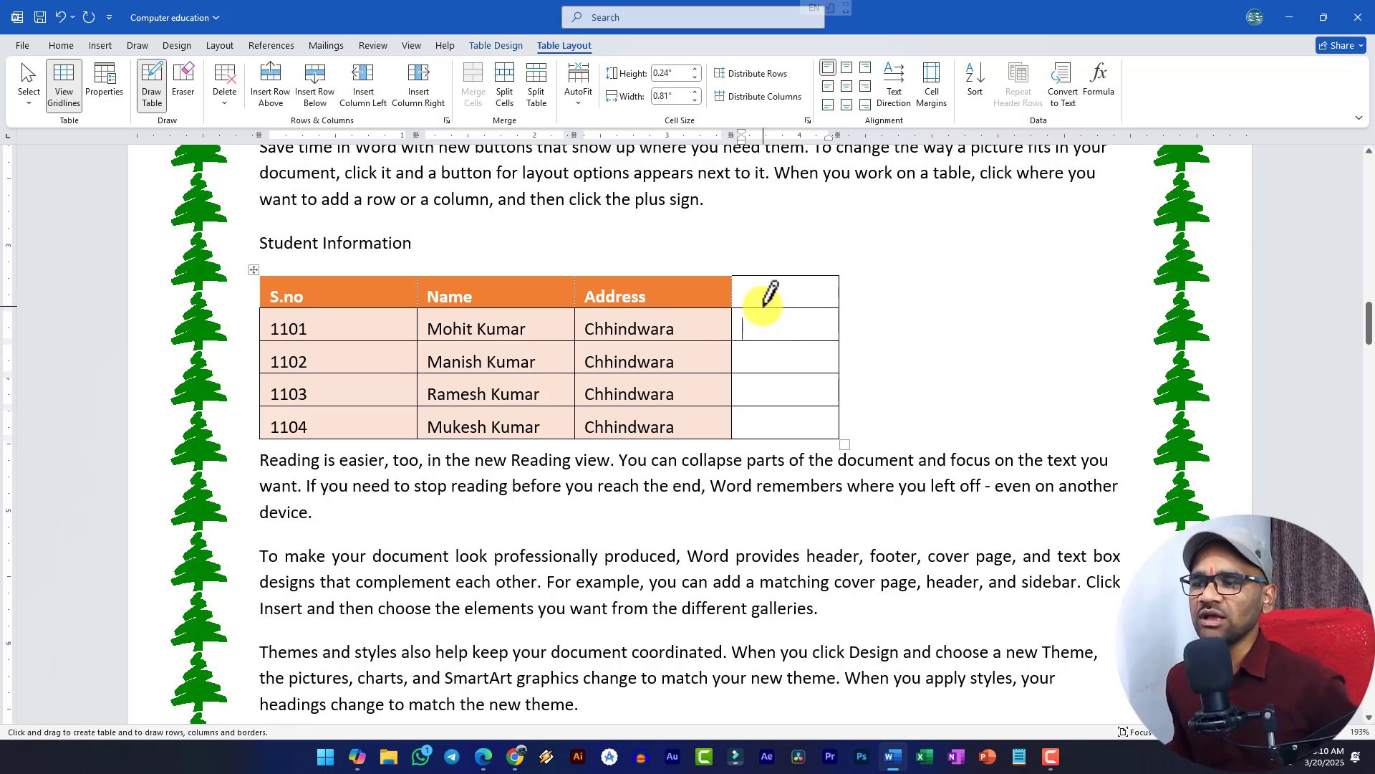
key(ctrl+z)
key(ctrl+z)
key(ctrl+z)
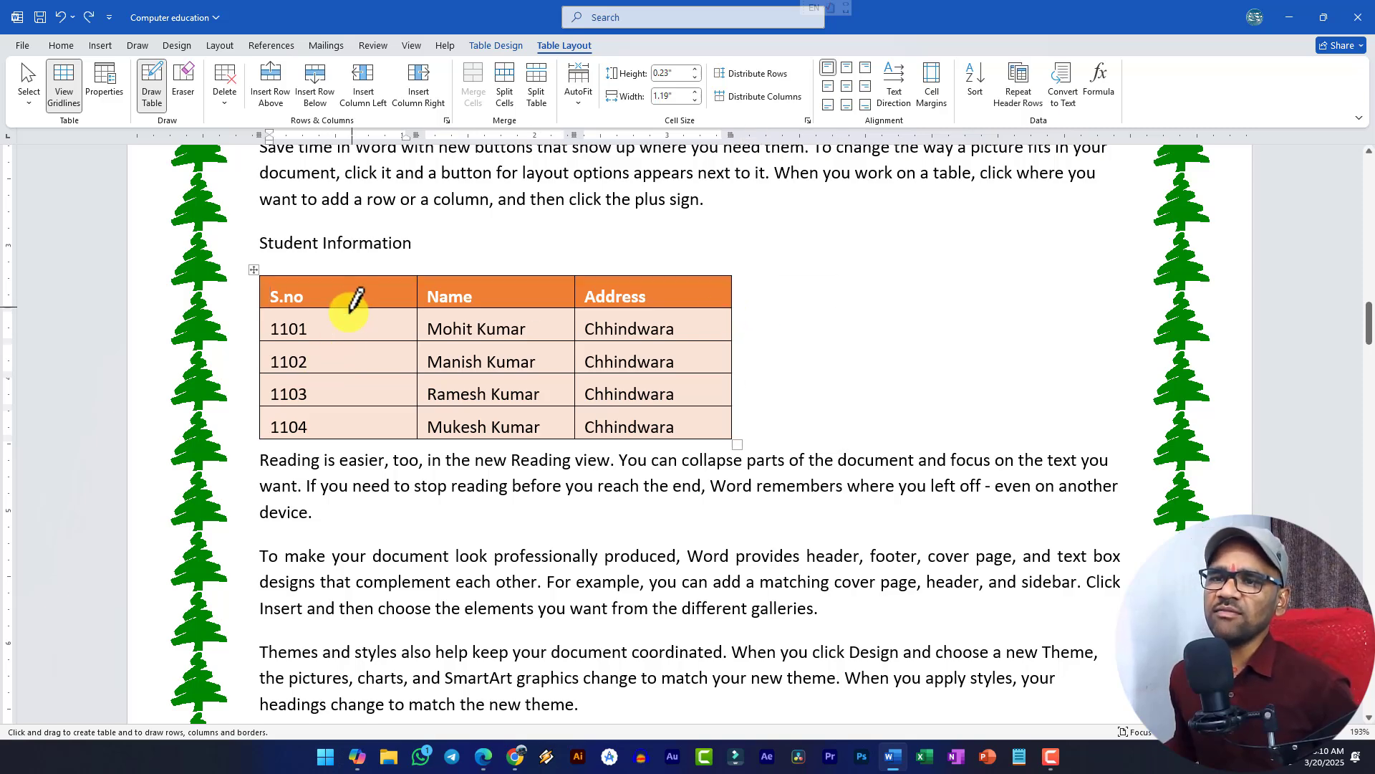
drag(349, 310, 349, 341)
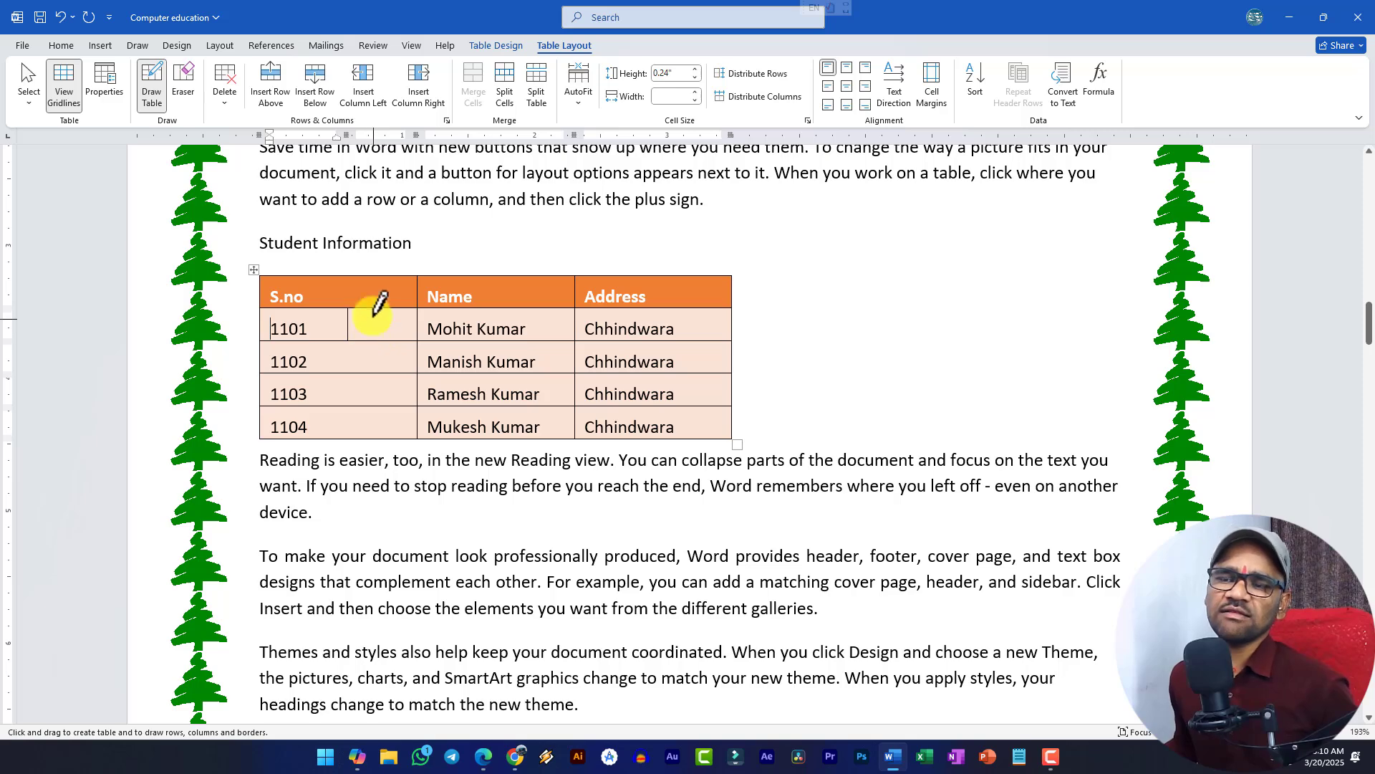
key(ctrl+z)
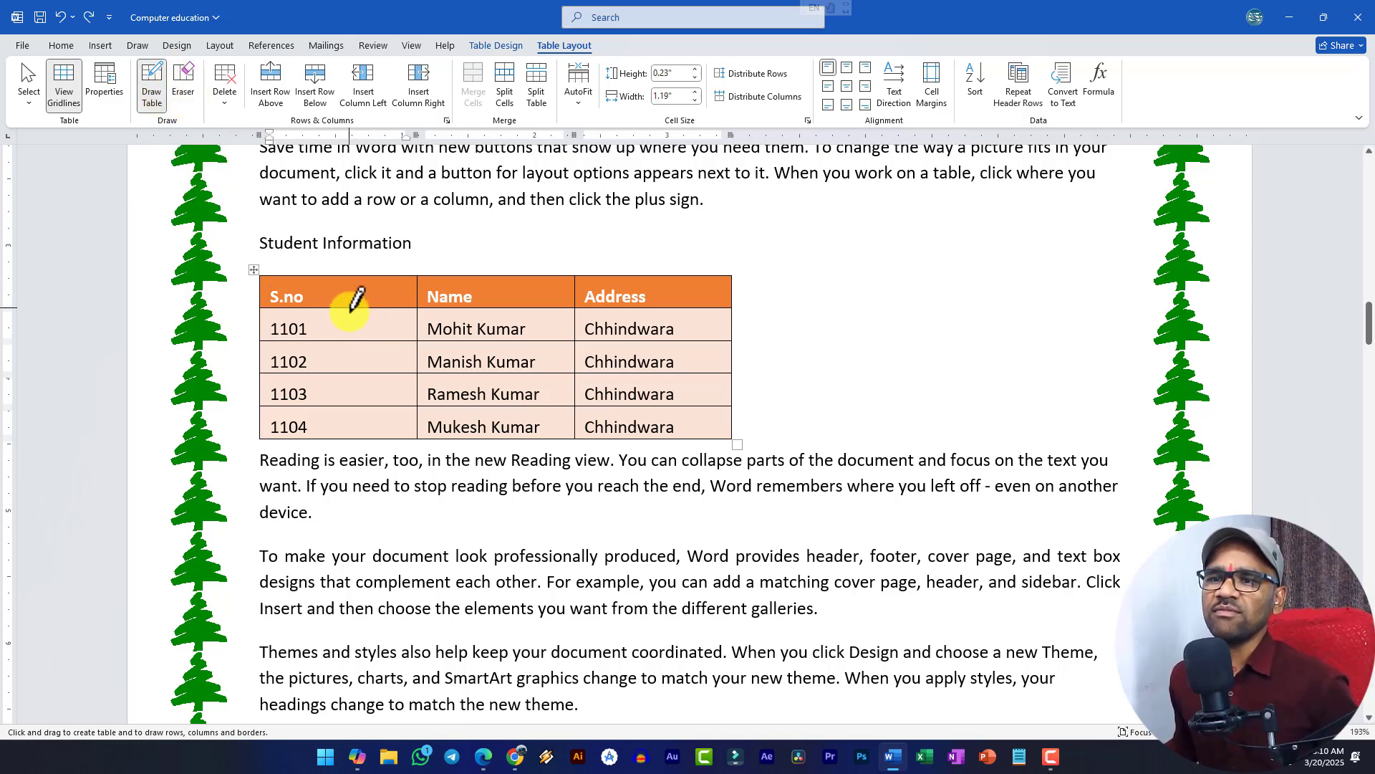
drag(349, 309, 349, 339)
click(183, 86)
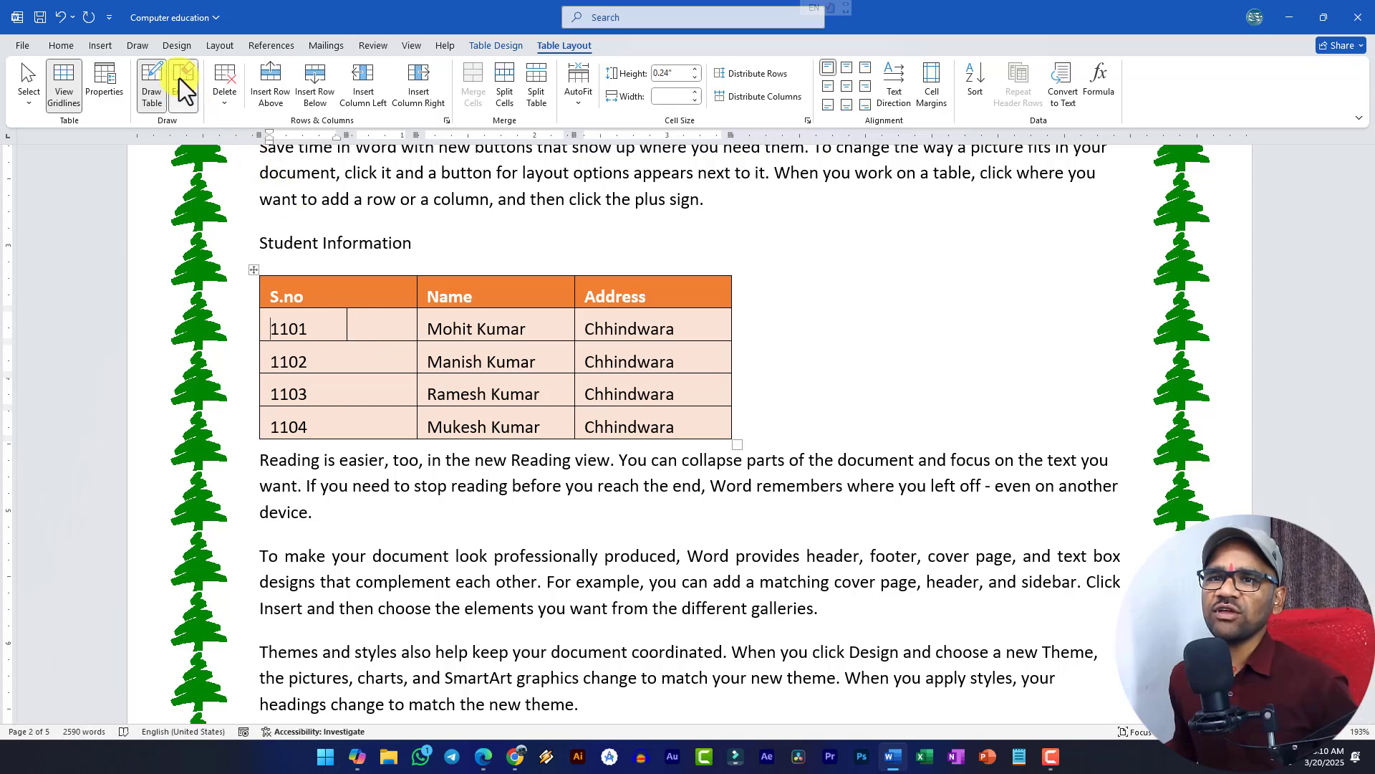
click(349, 324)
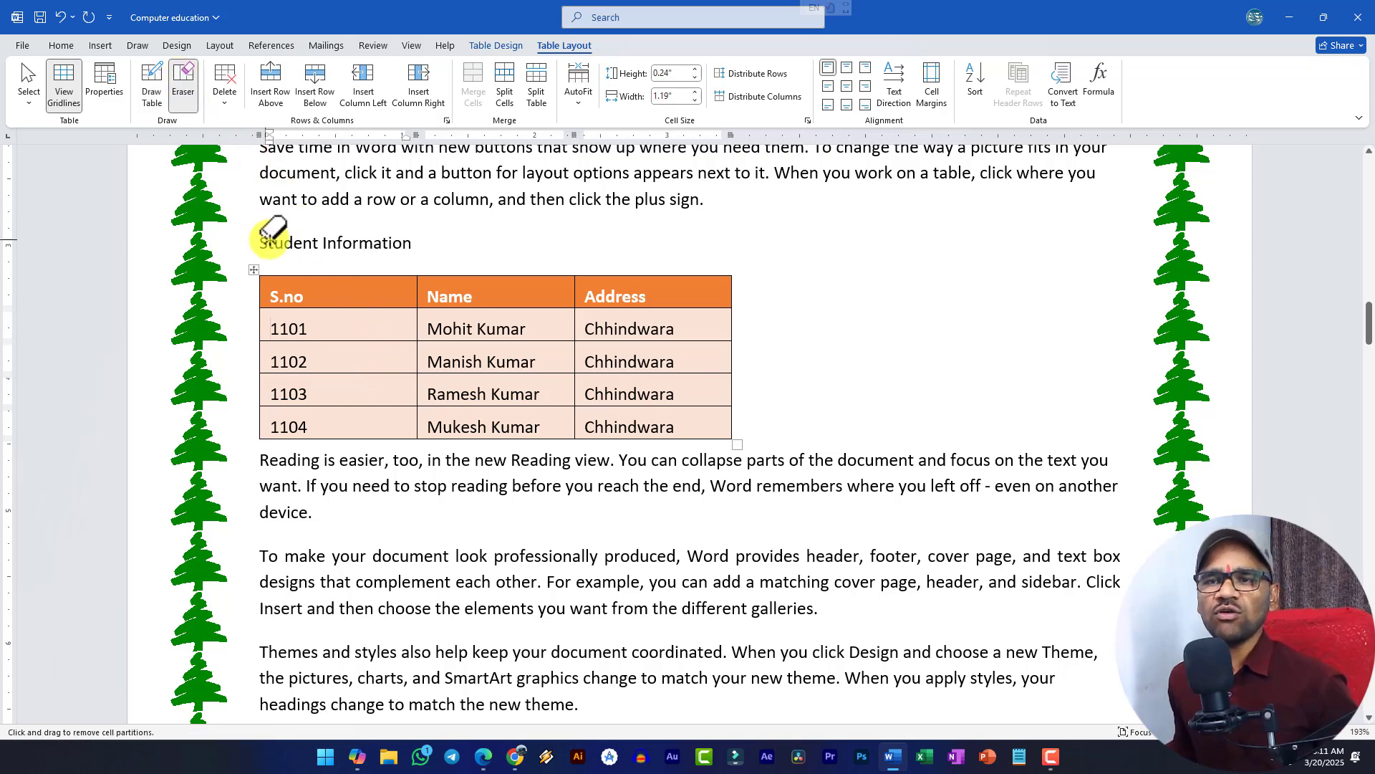
click(216, 101)
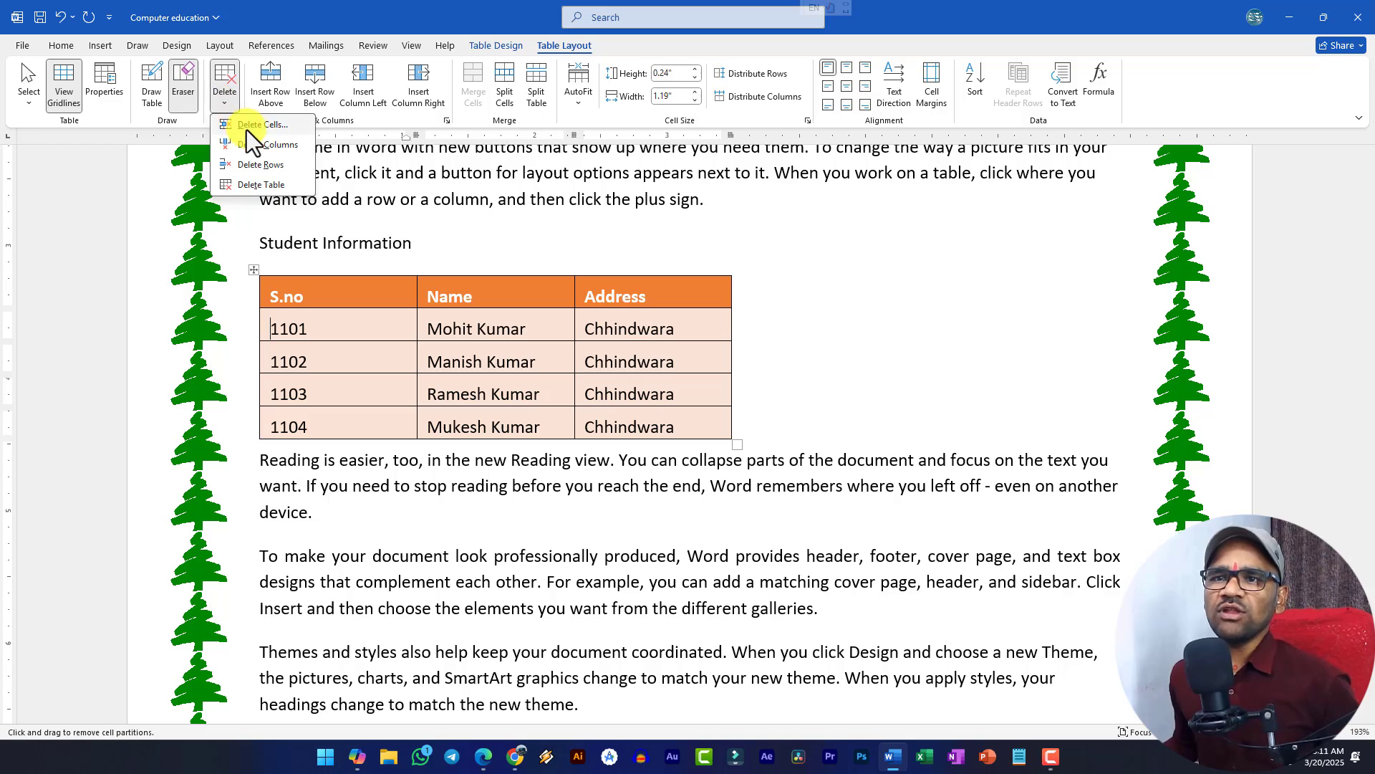
click(398, 379)
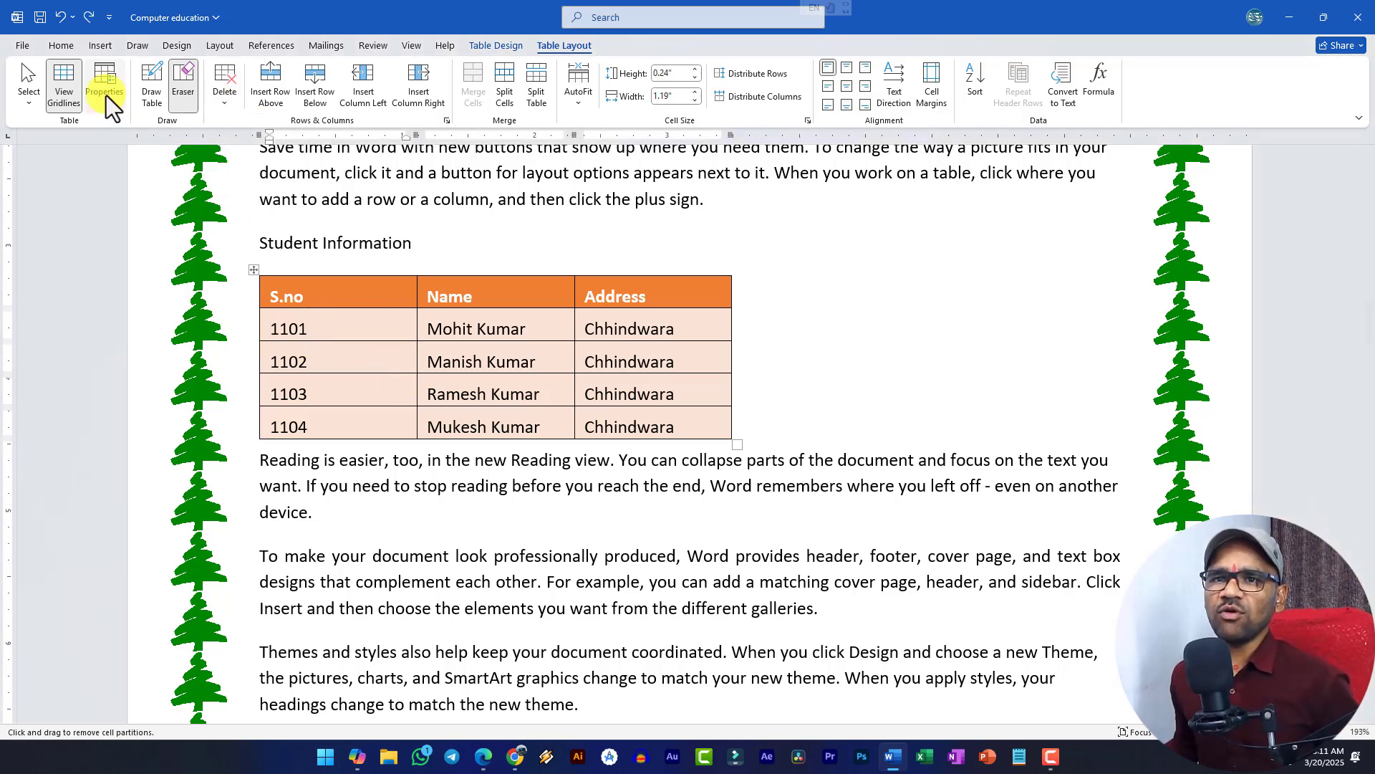
click(27, 78)
click(269, 325)
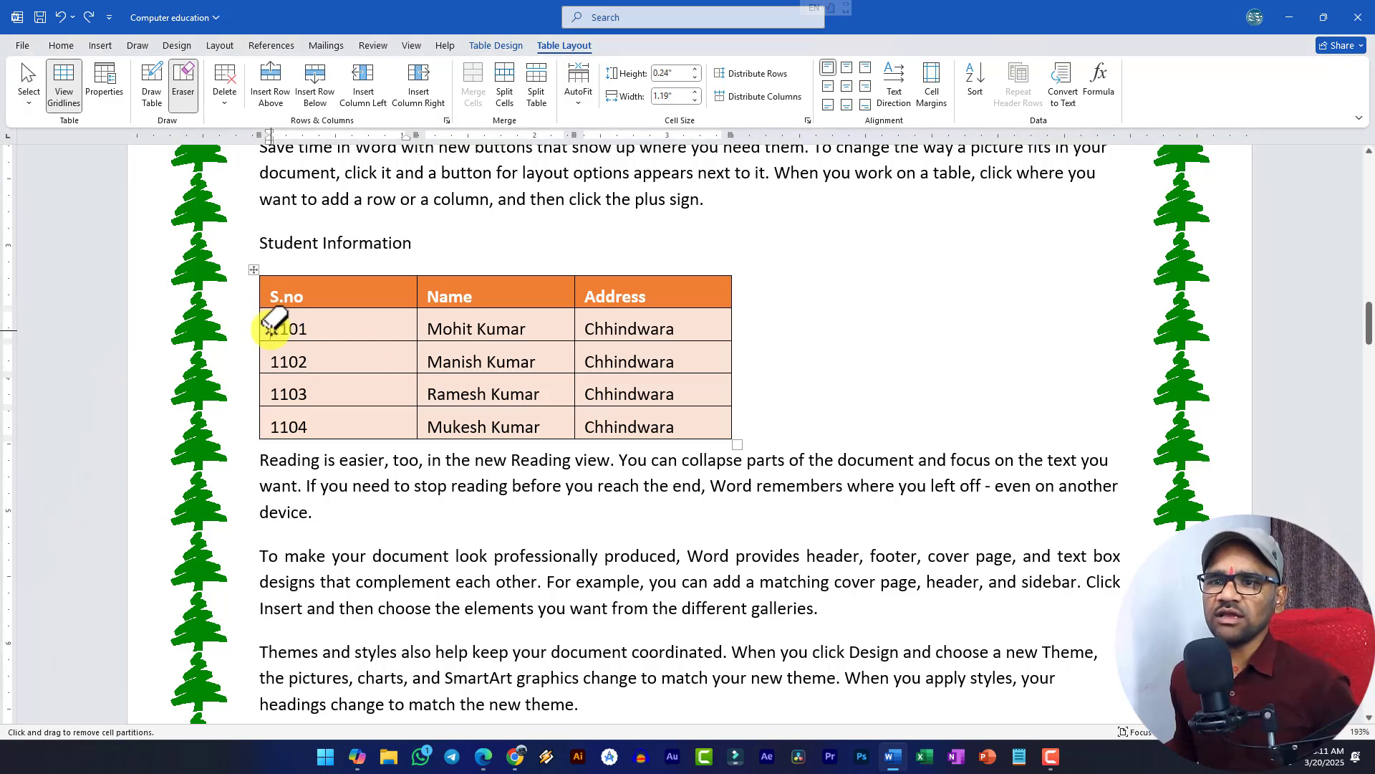
click(17, 70)
click(285, 328)
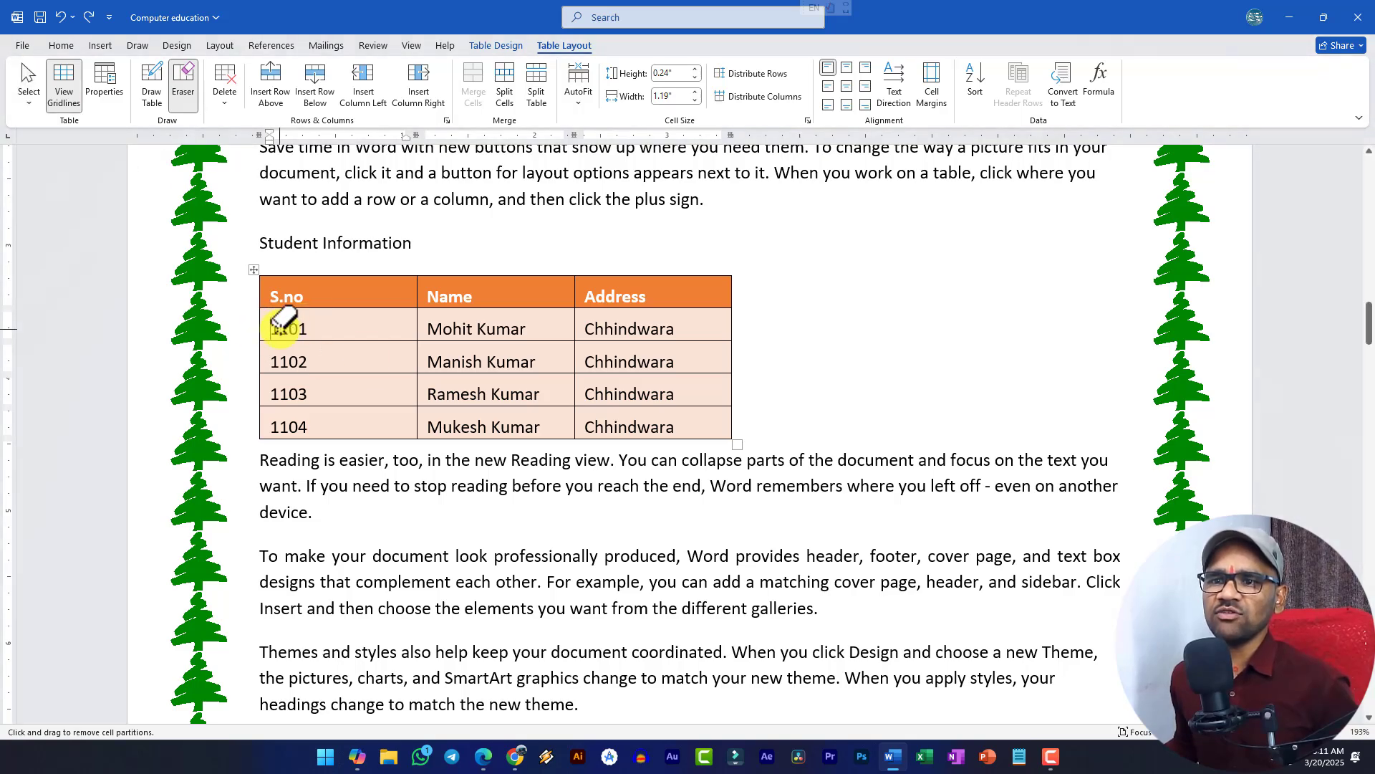
click(26, 81)
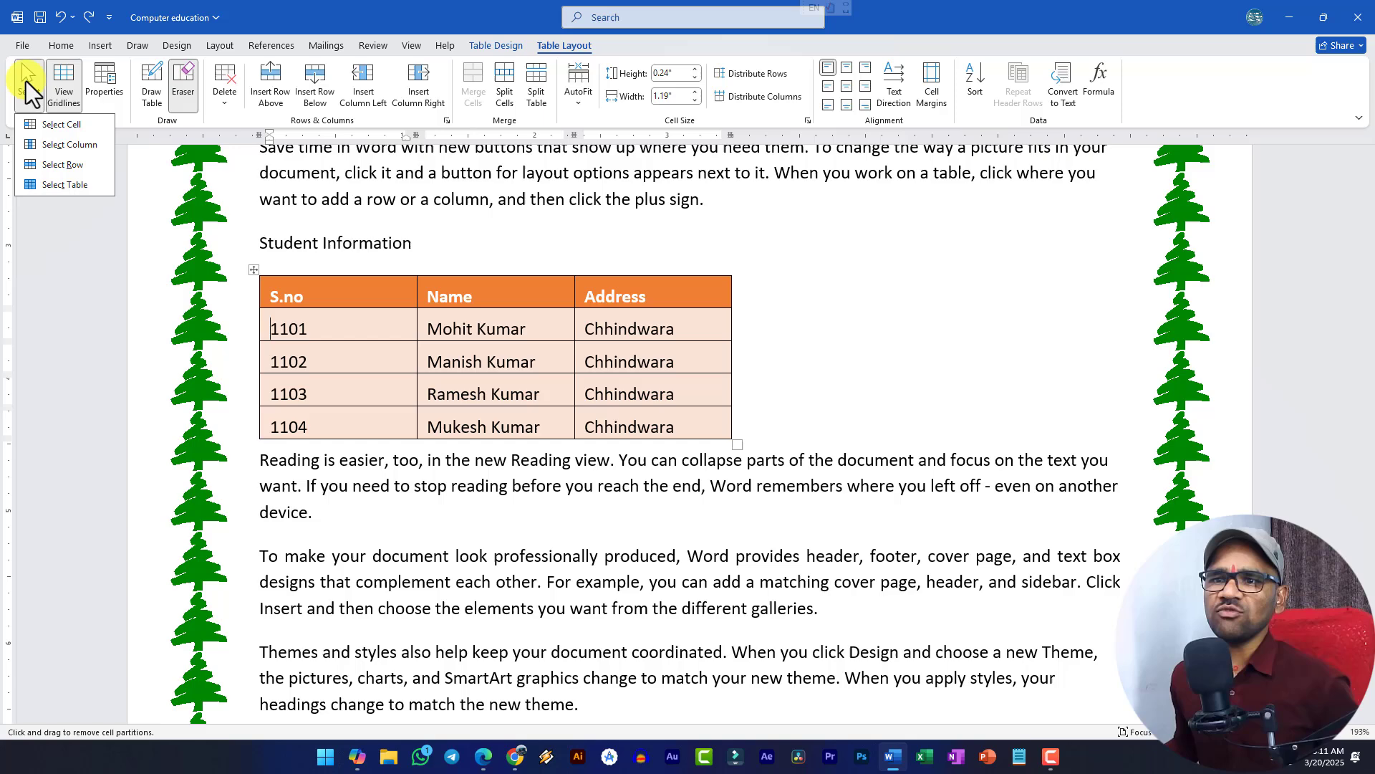
click(304, 327)
drag(279, 328, 402, 328)
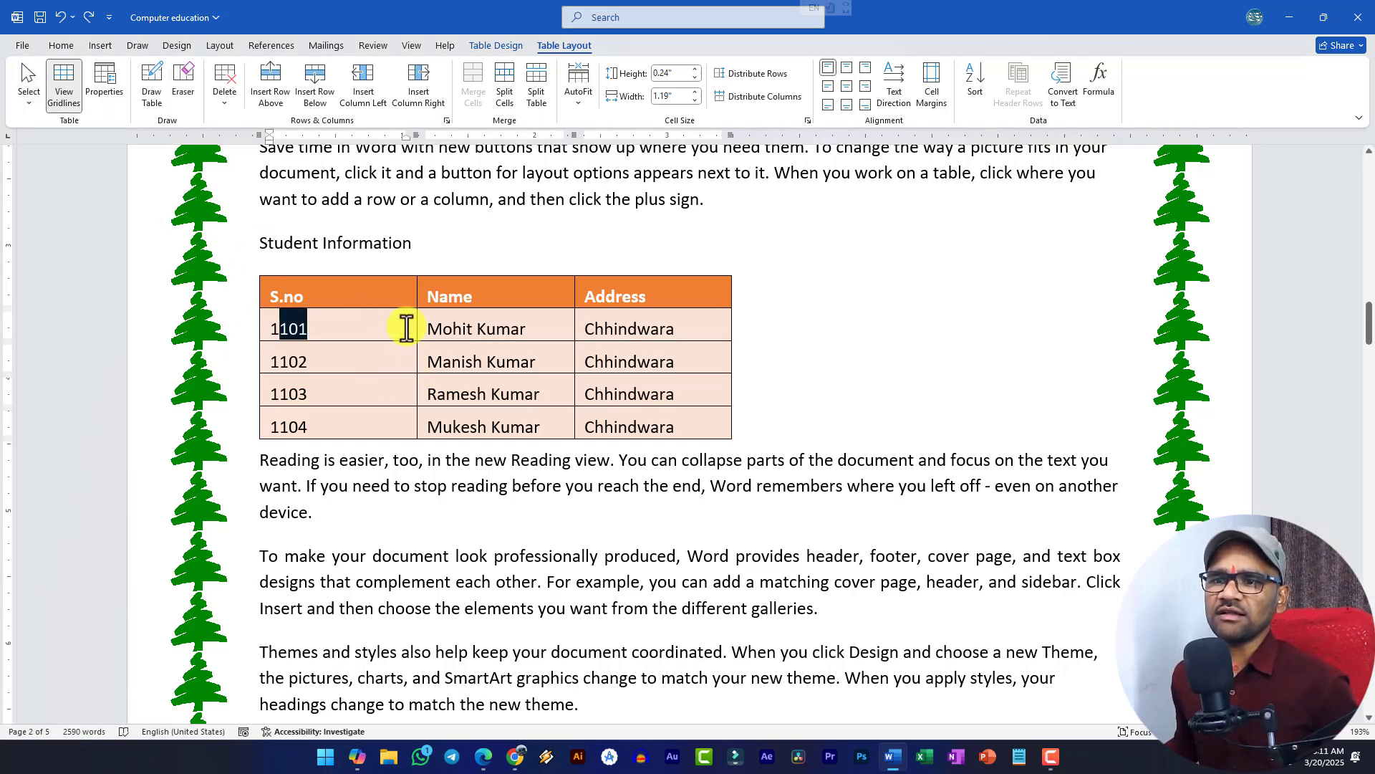
click(234, 102)
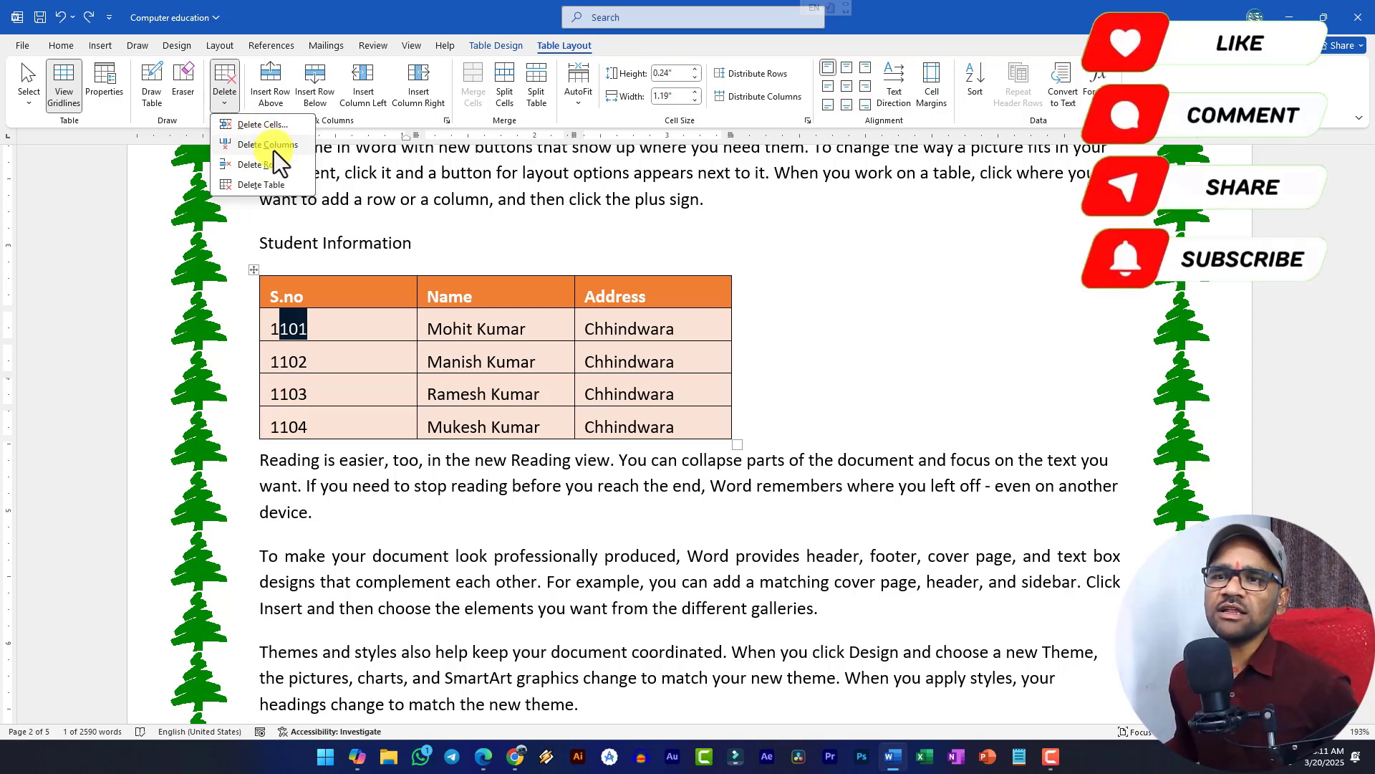
click(371, 334)
click(371, 334)
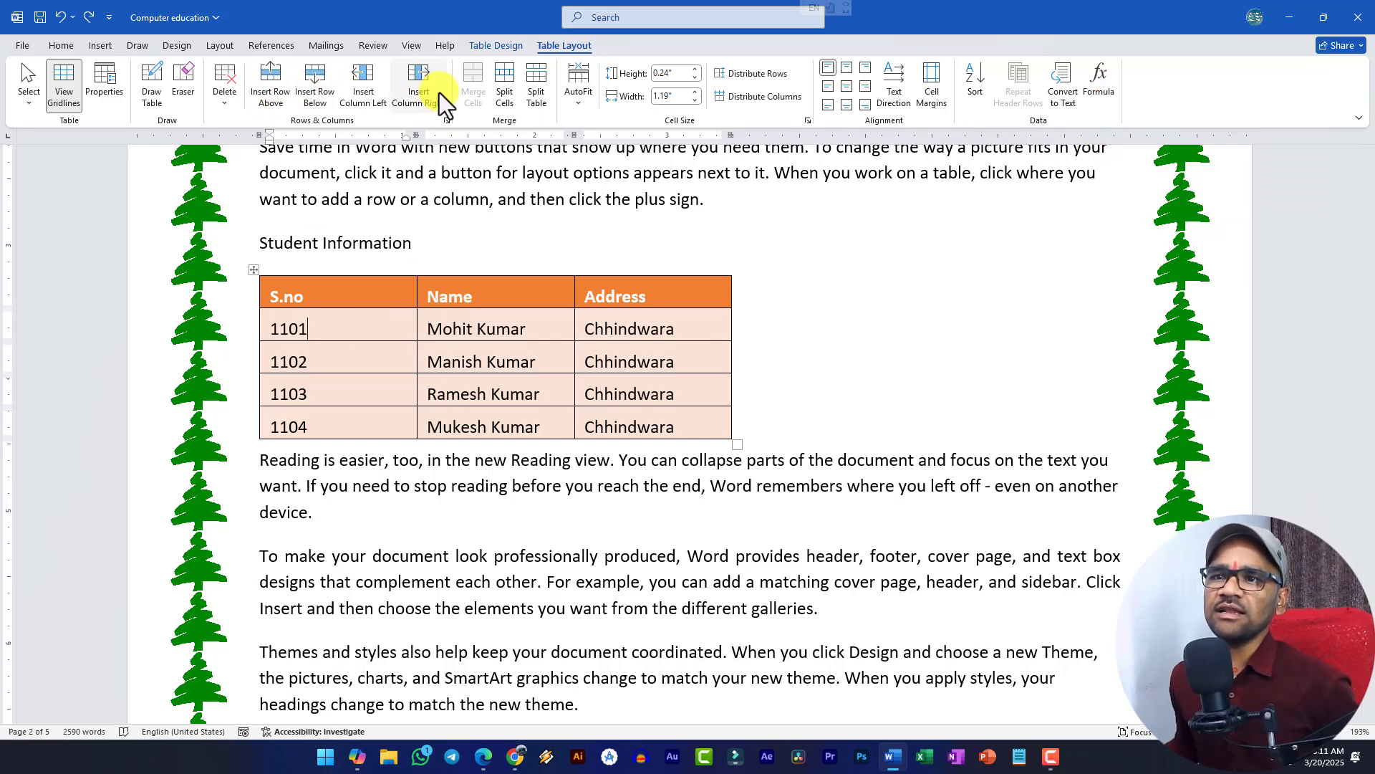
- Insert a blank row above the 1102 row and an empty column right of Name
click(306, 355)
click(268, 90)
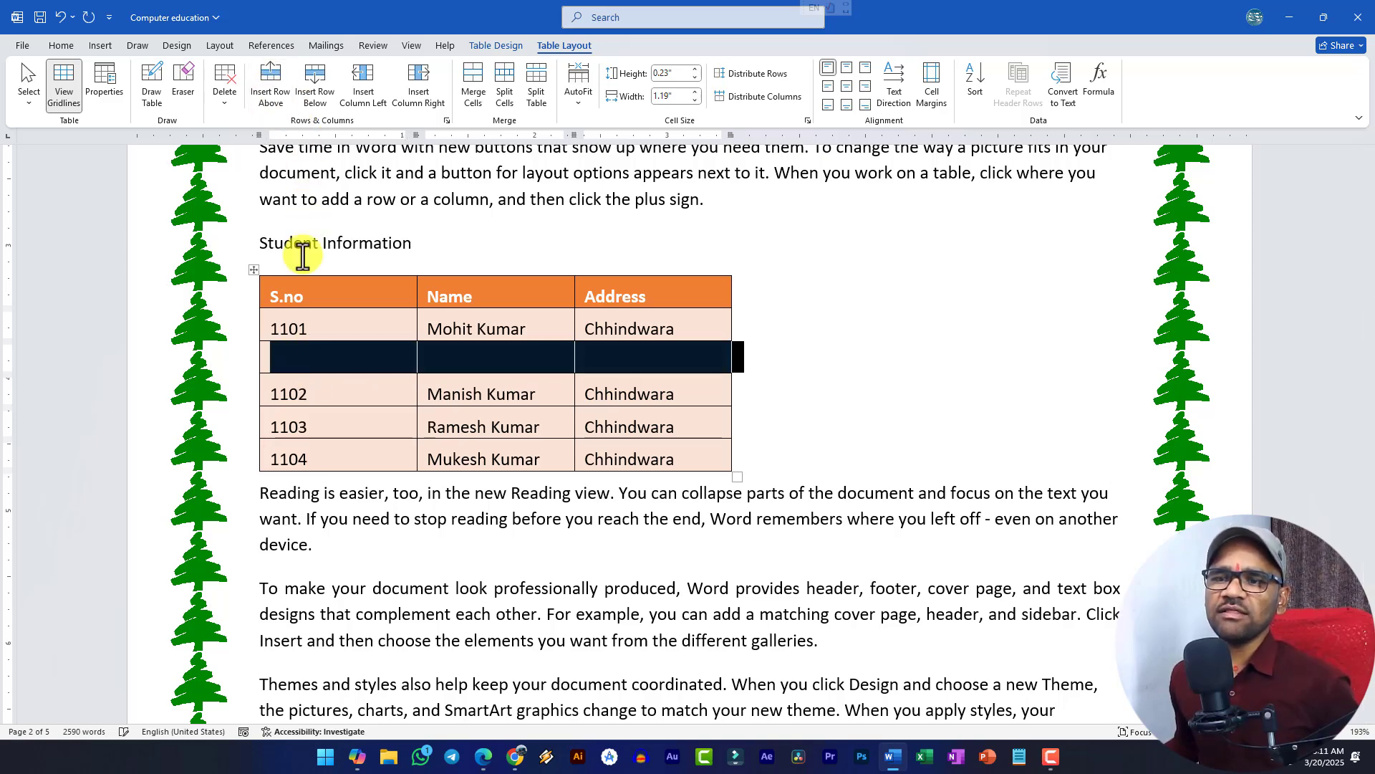
click(316, 395)
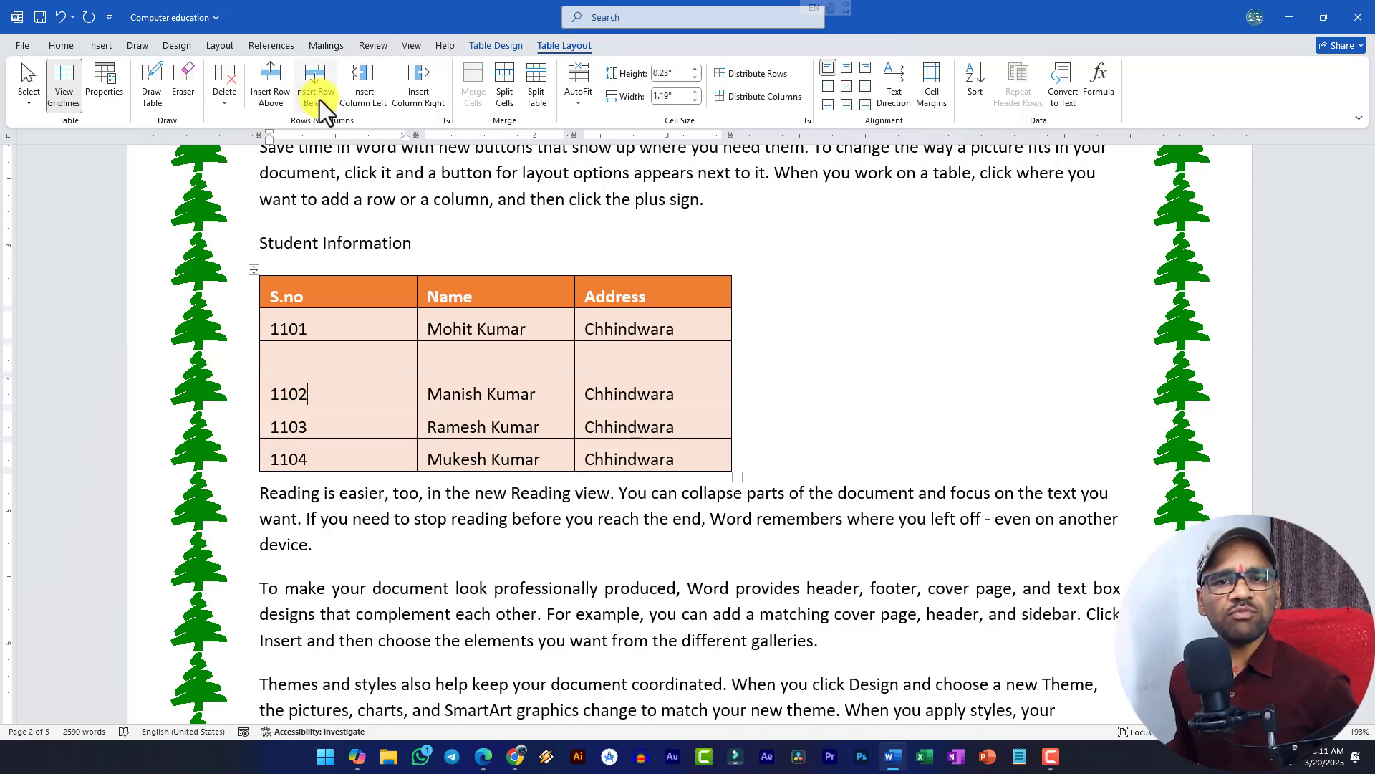
click(426, 358)
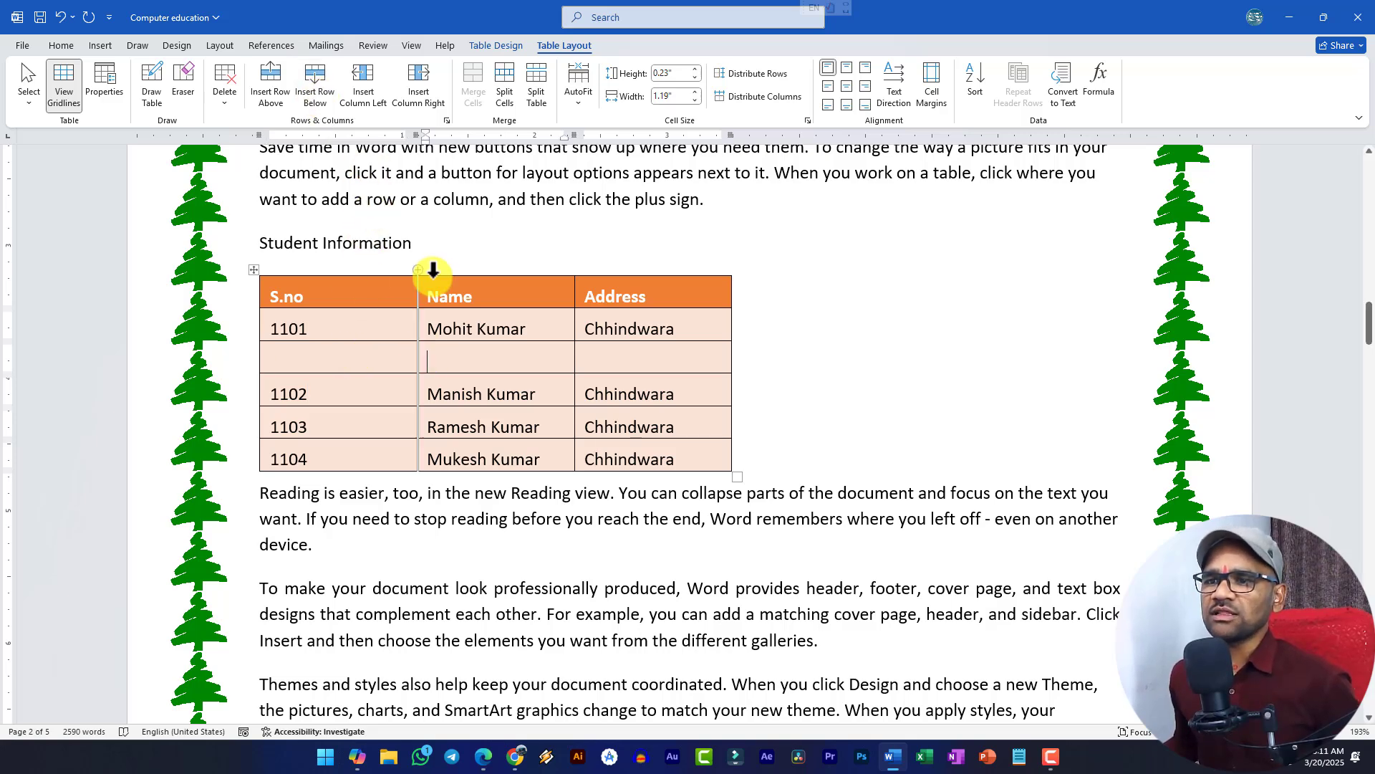
click(419, 102)
click(510, 353)
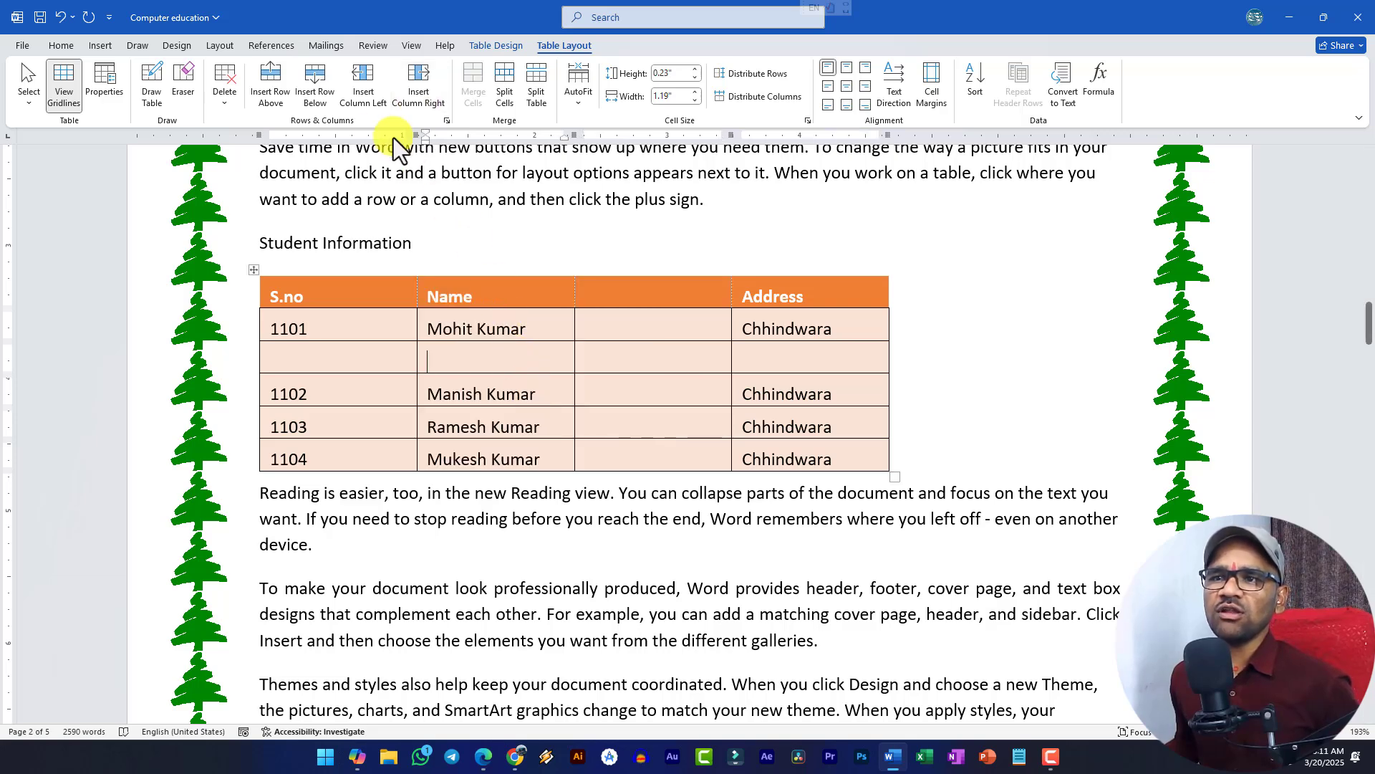
- Delete the empty column and the blank row again
click(598, 319)
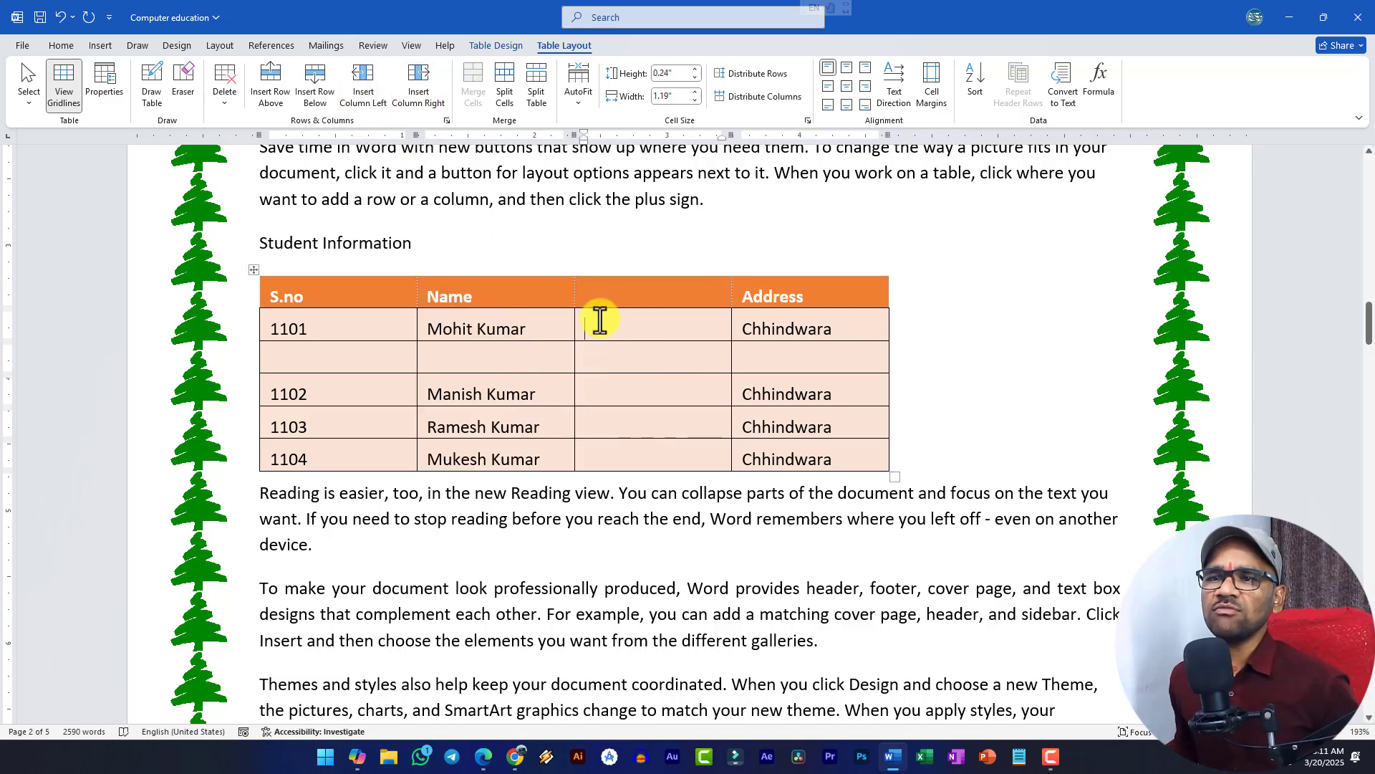
click(223, 109)
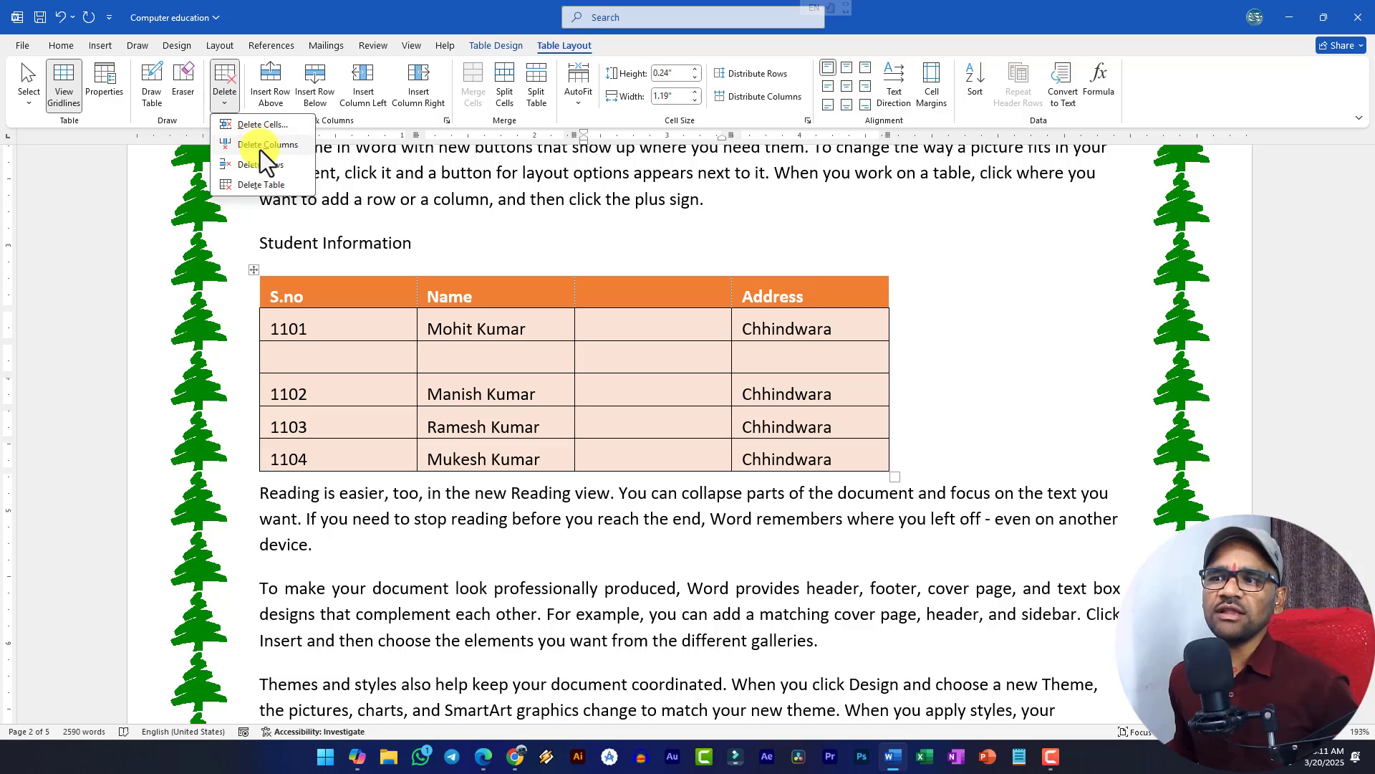
click(260, 149)
click(355, 353)
click(226, 101)
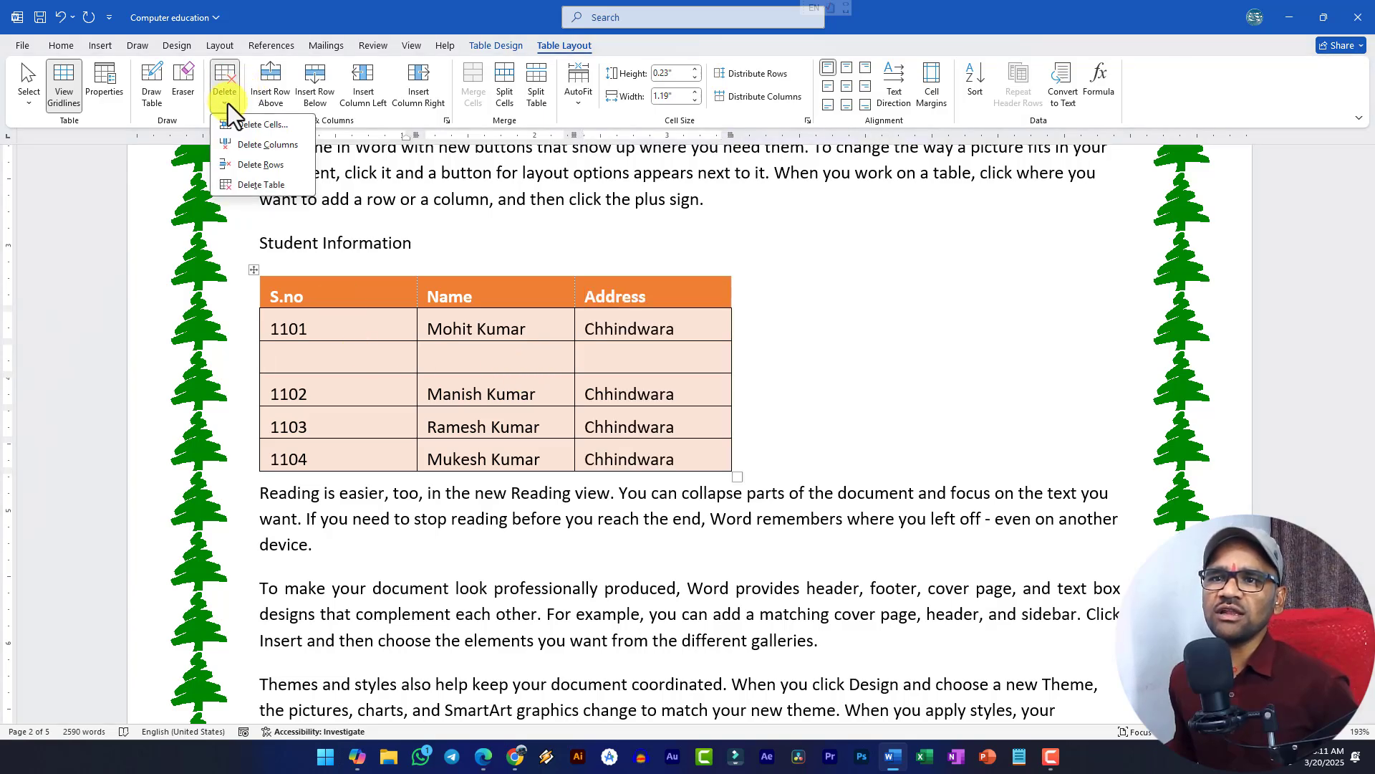
click(265, 166)
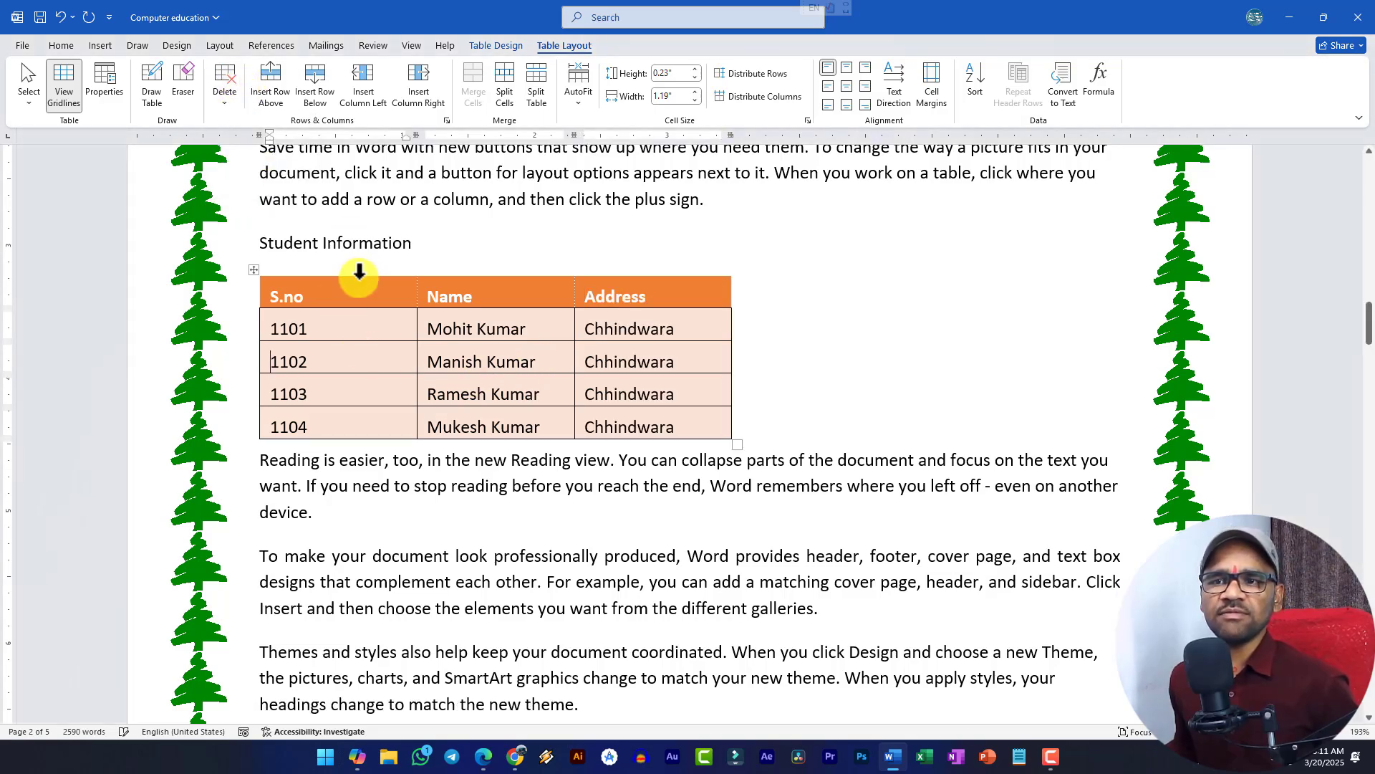
- Drag the table's resize handle outward so its three columns become 1.72" wide each
click(258, 271)
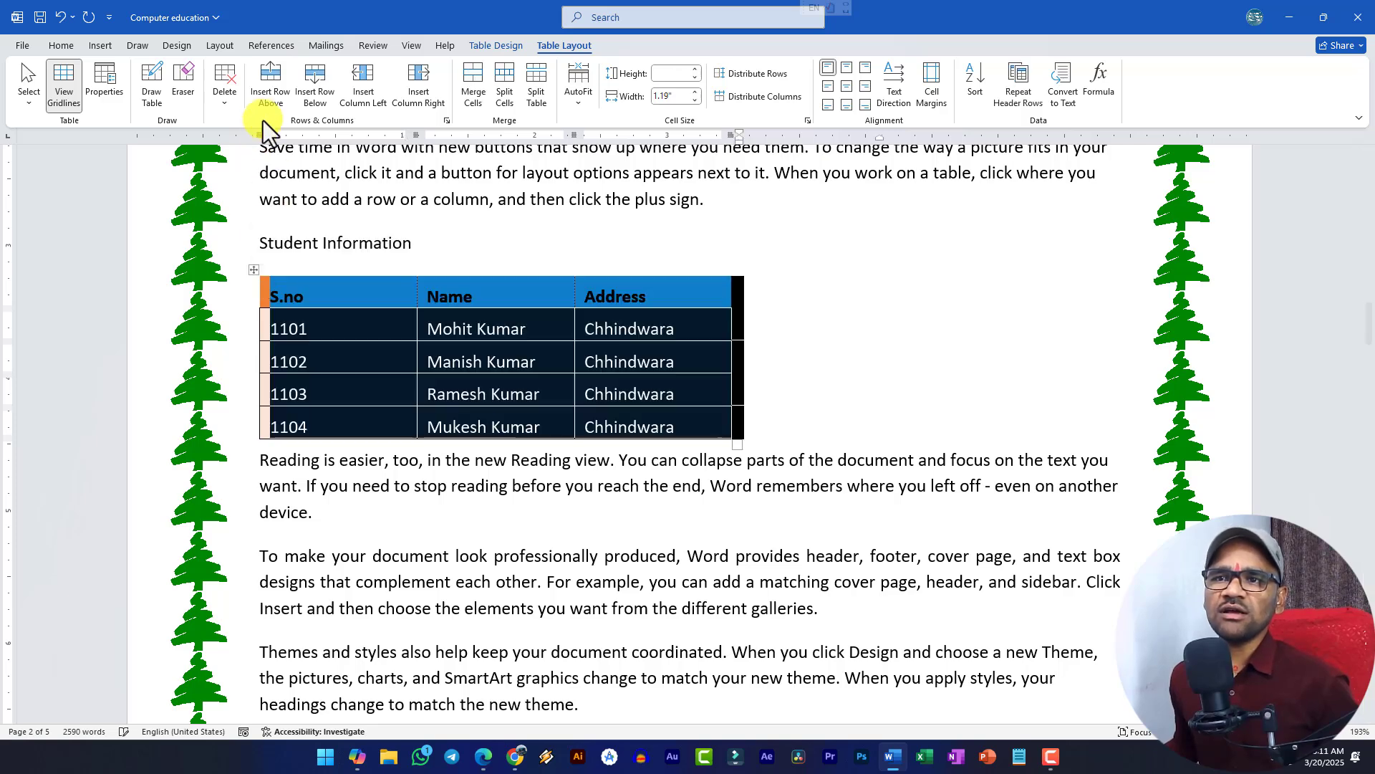
click(226, 104)
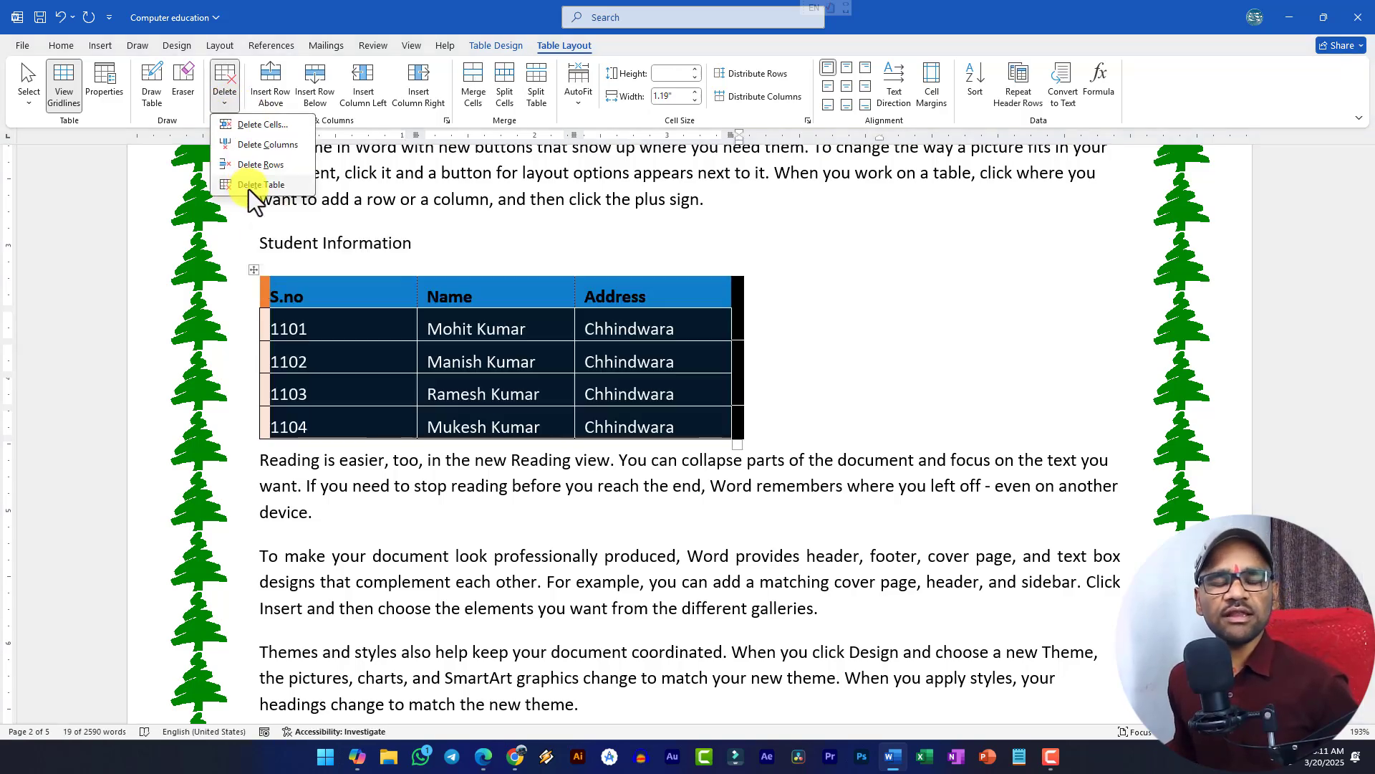
click(423, 372)
click(380, 322)
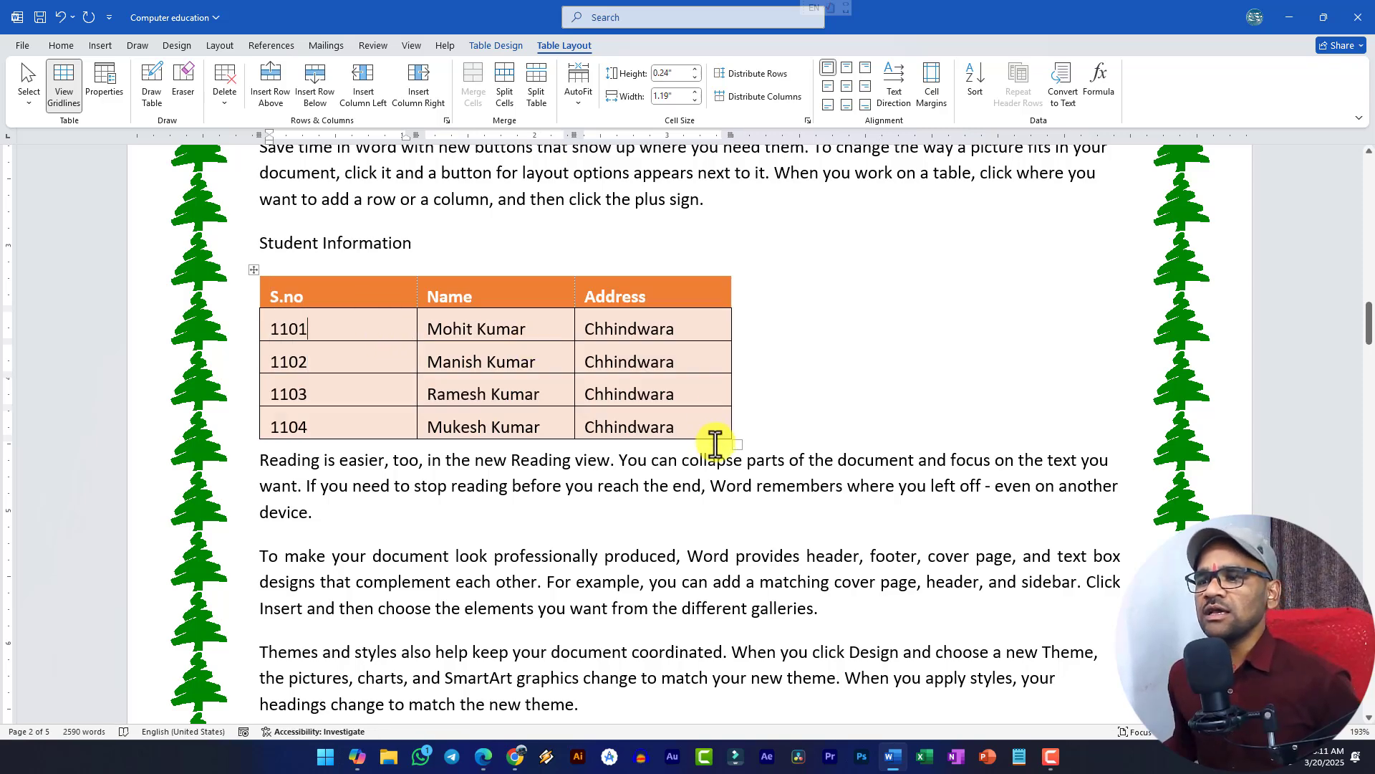
drag(737, 445, 941, 464)
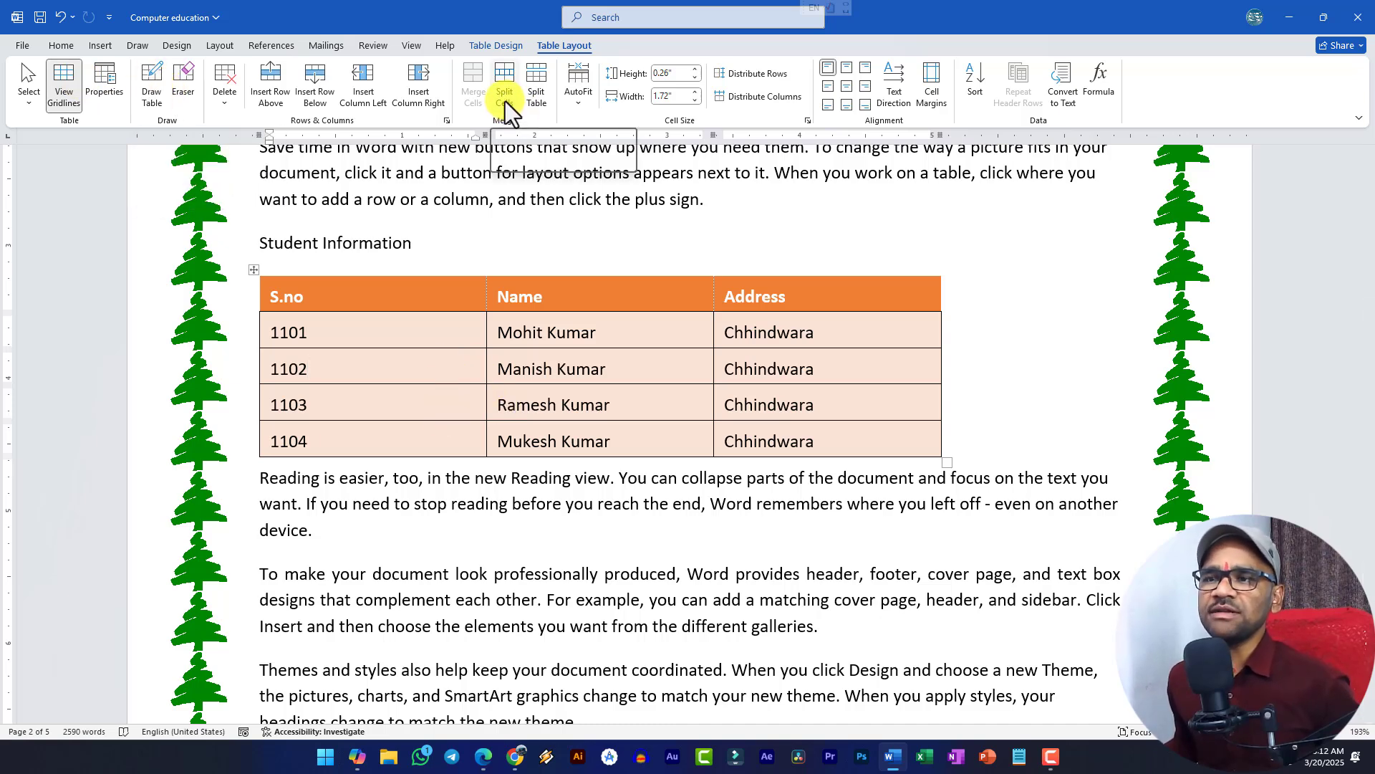
- Insert a new row above the S.no header and merge its three cells into one
click(380, 296)
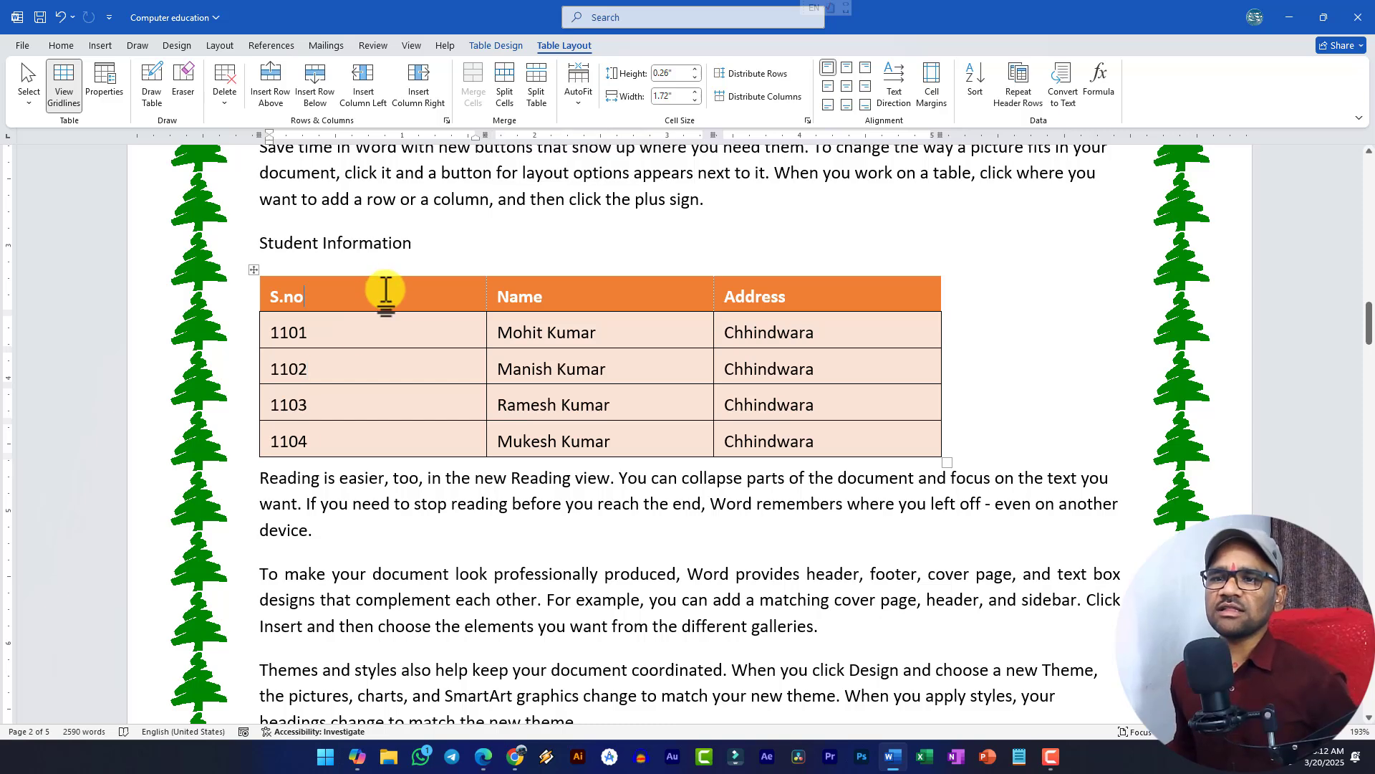
click(272, 102)
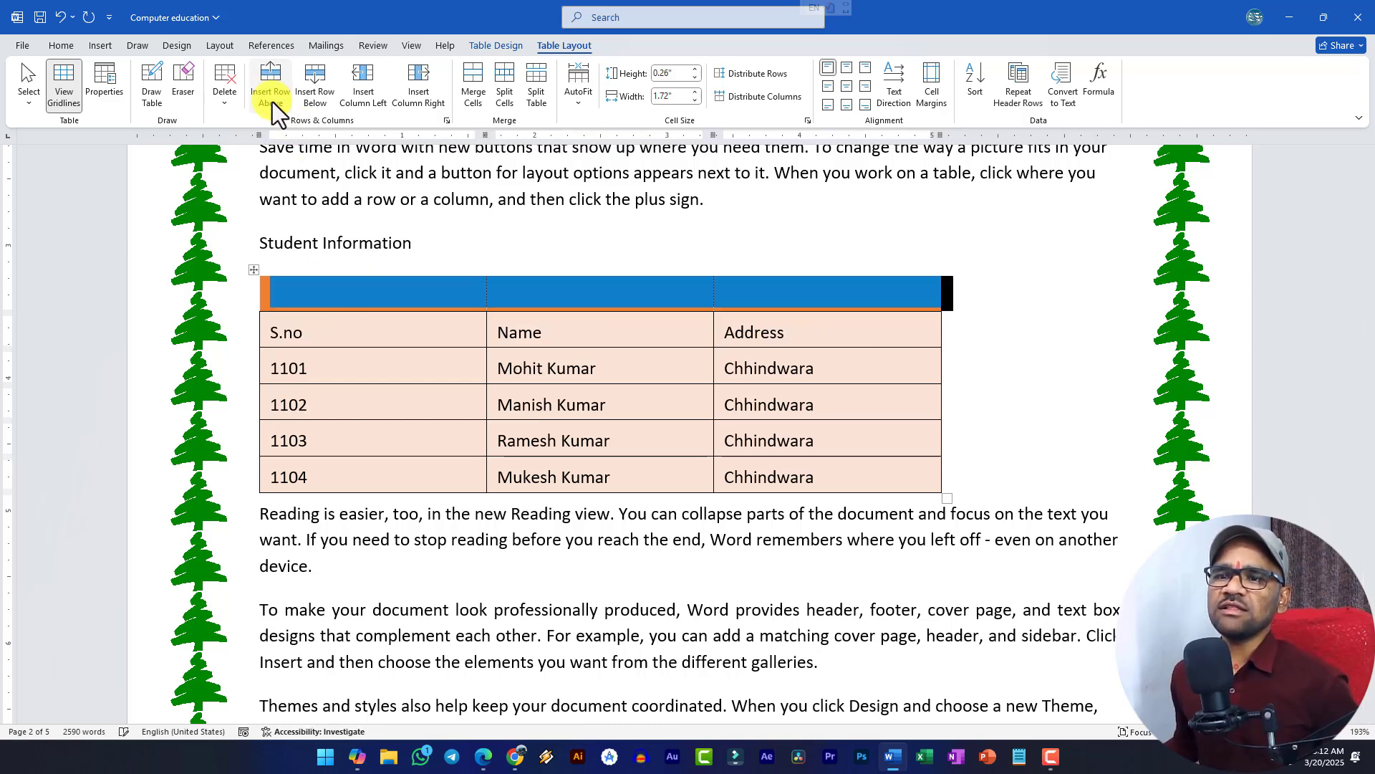
click(362, 294)
drag(316, 294, 816, 306)
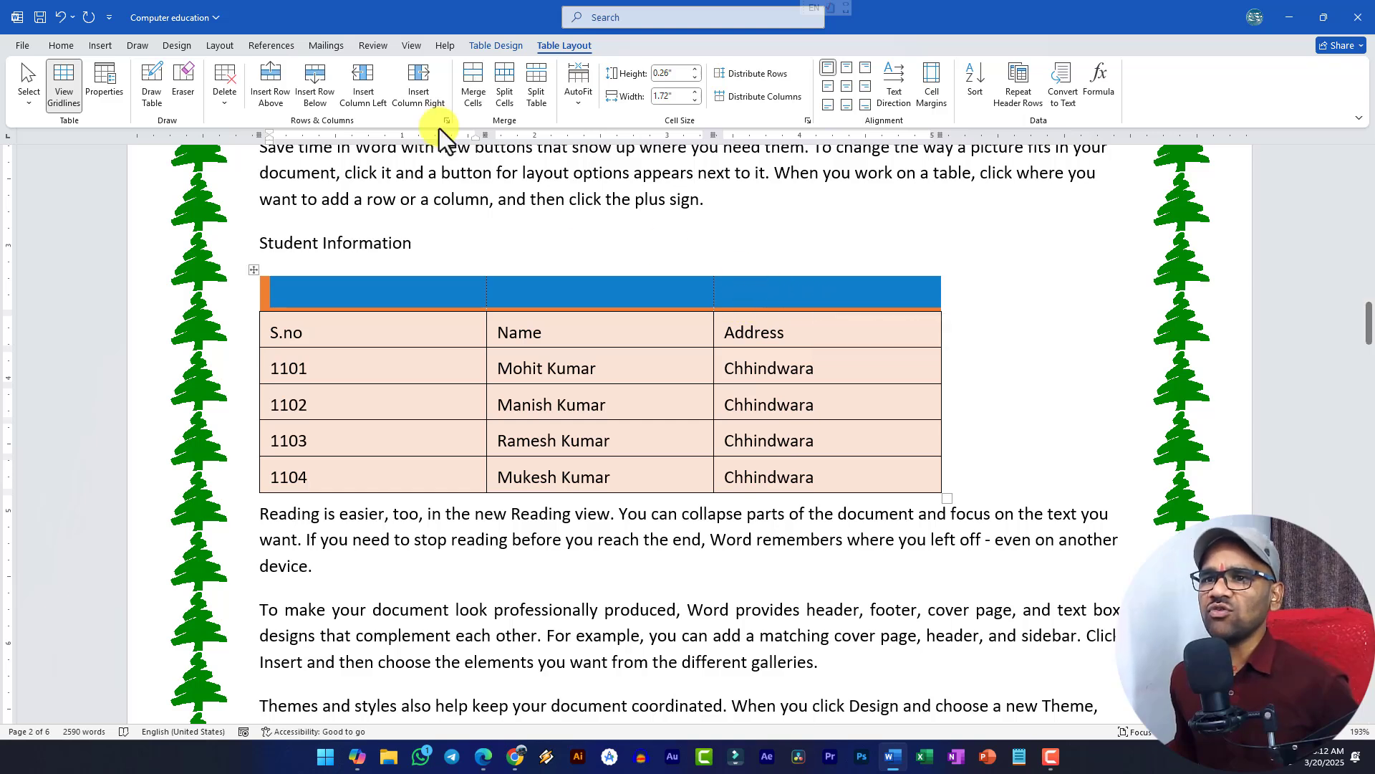
click(469, 88)
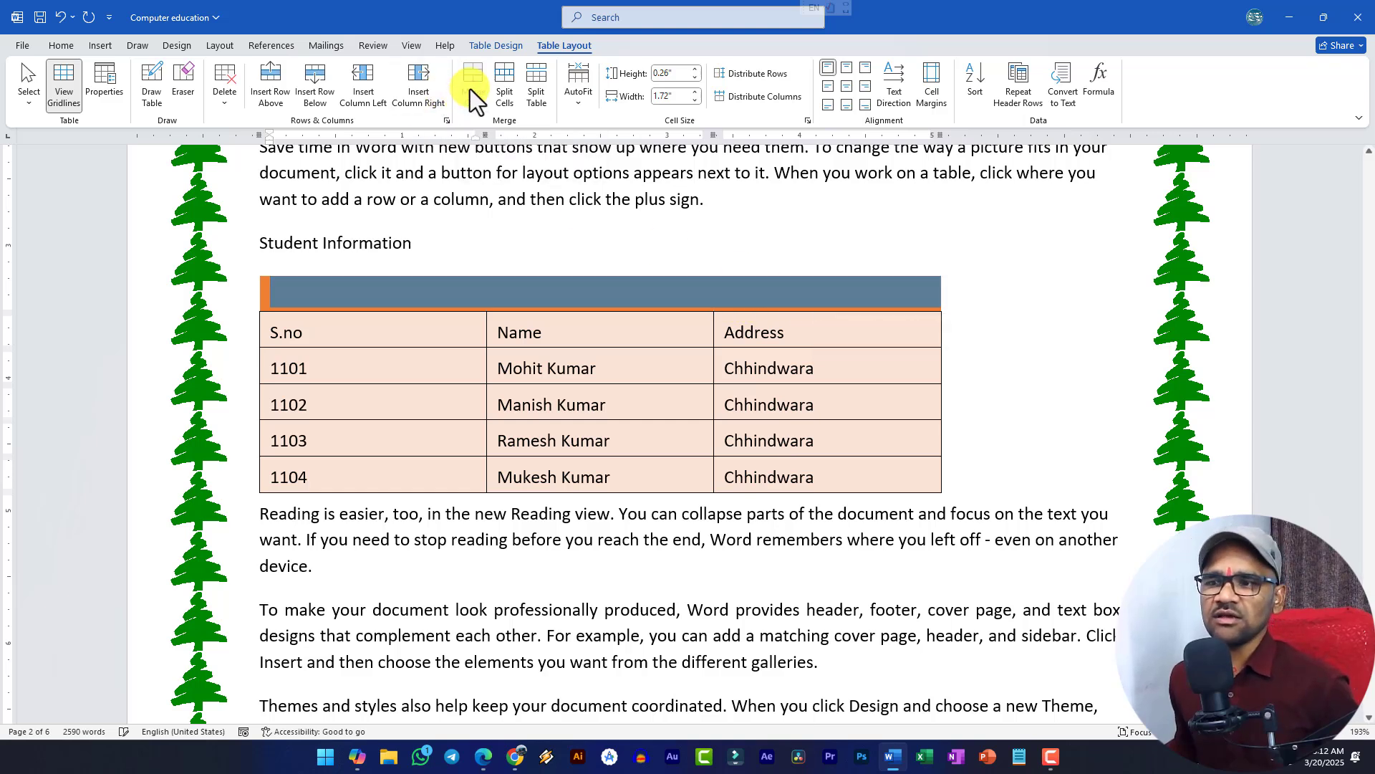
- Type 'Student Information' in the merged row, centre it and enlarge its font twice
text(Stude)
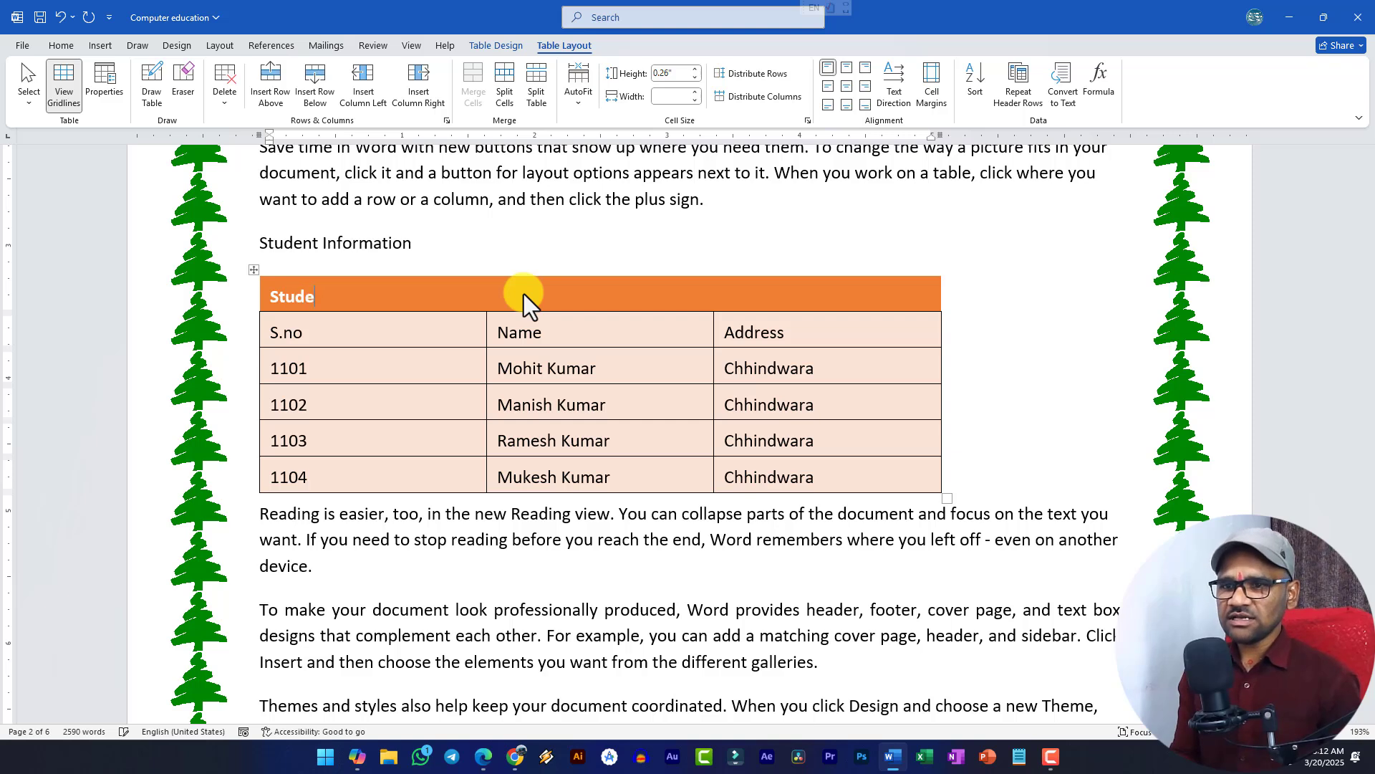
text(nt Information)
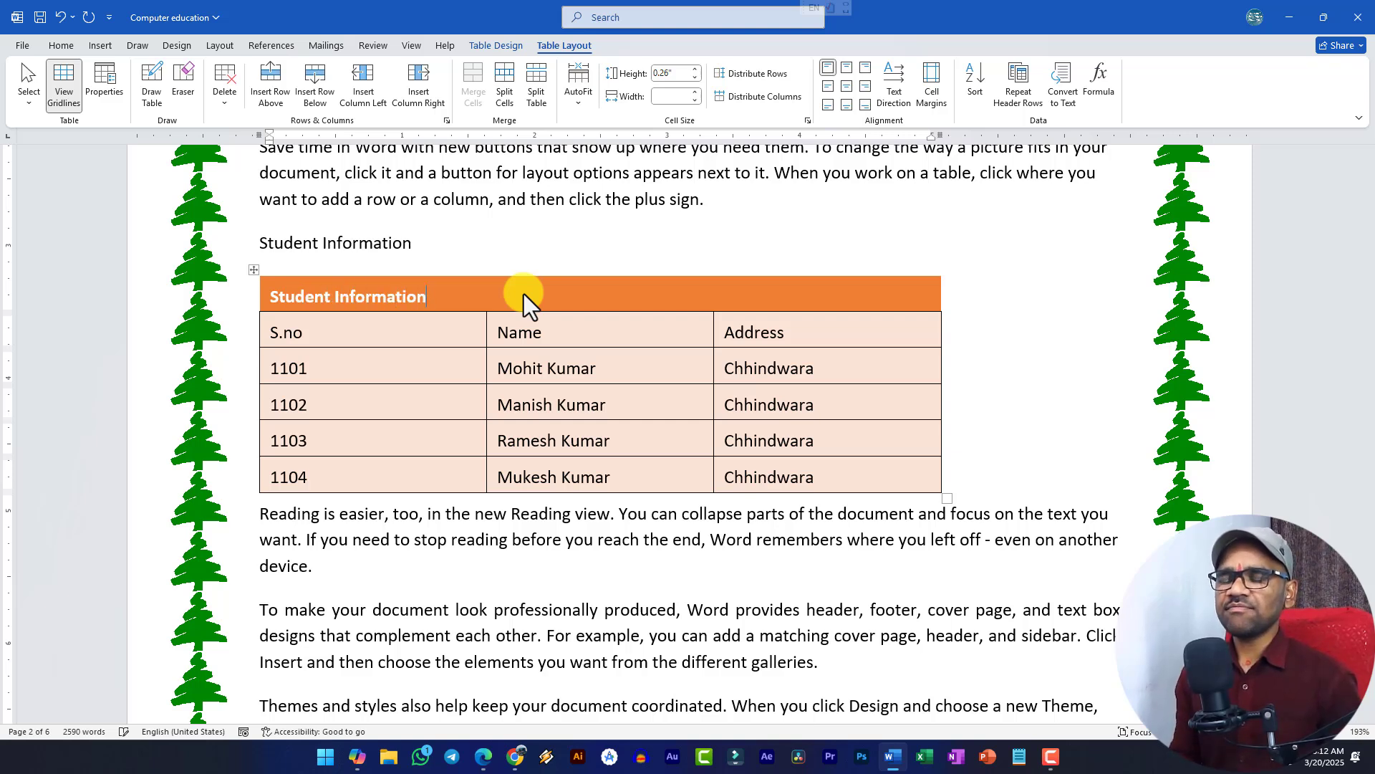
key(ctrl+e)
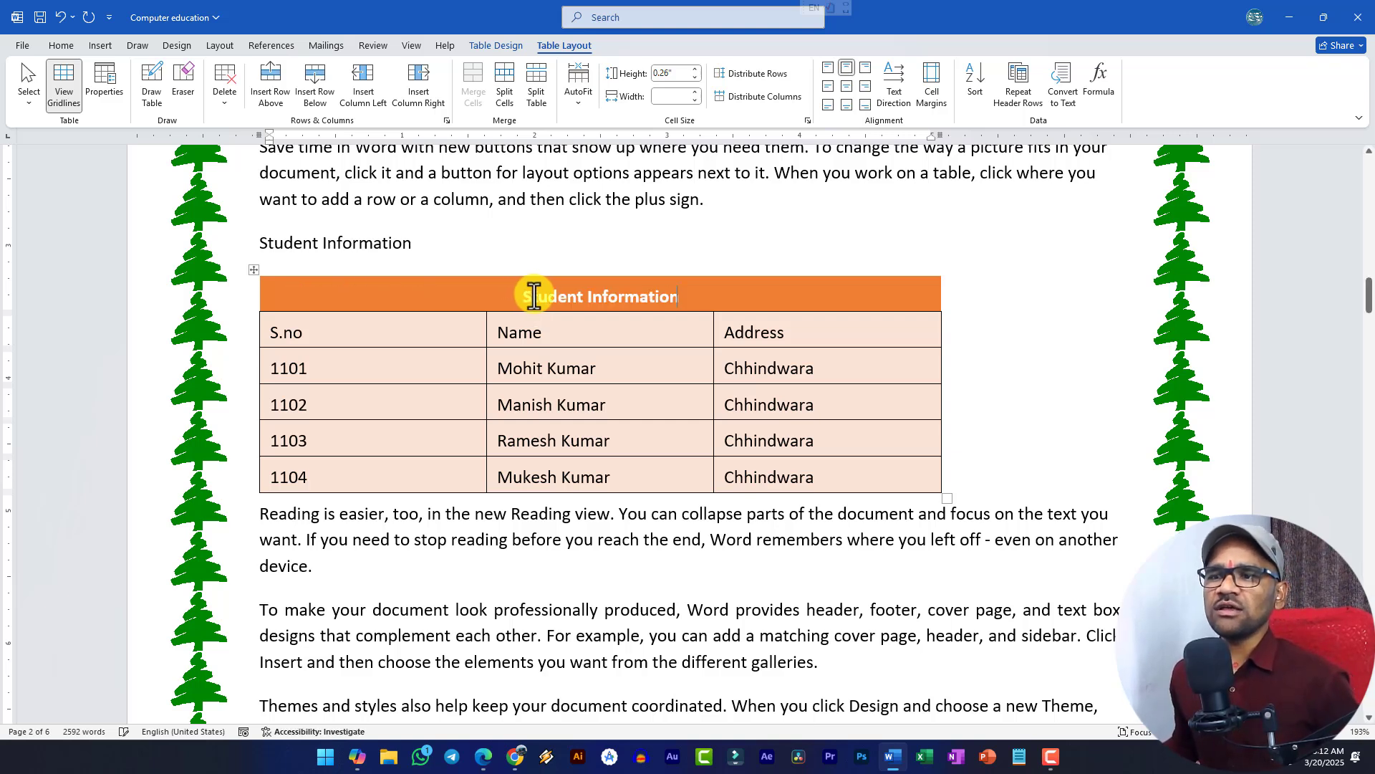
triple_click(625, 300)
click(723, 325)
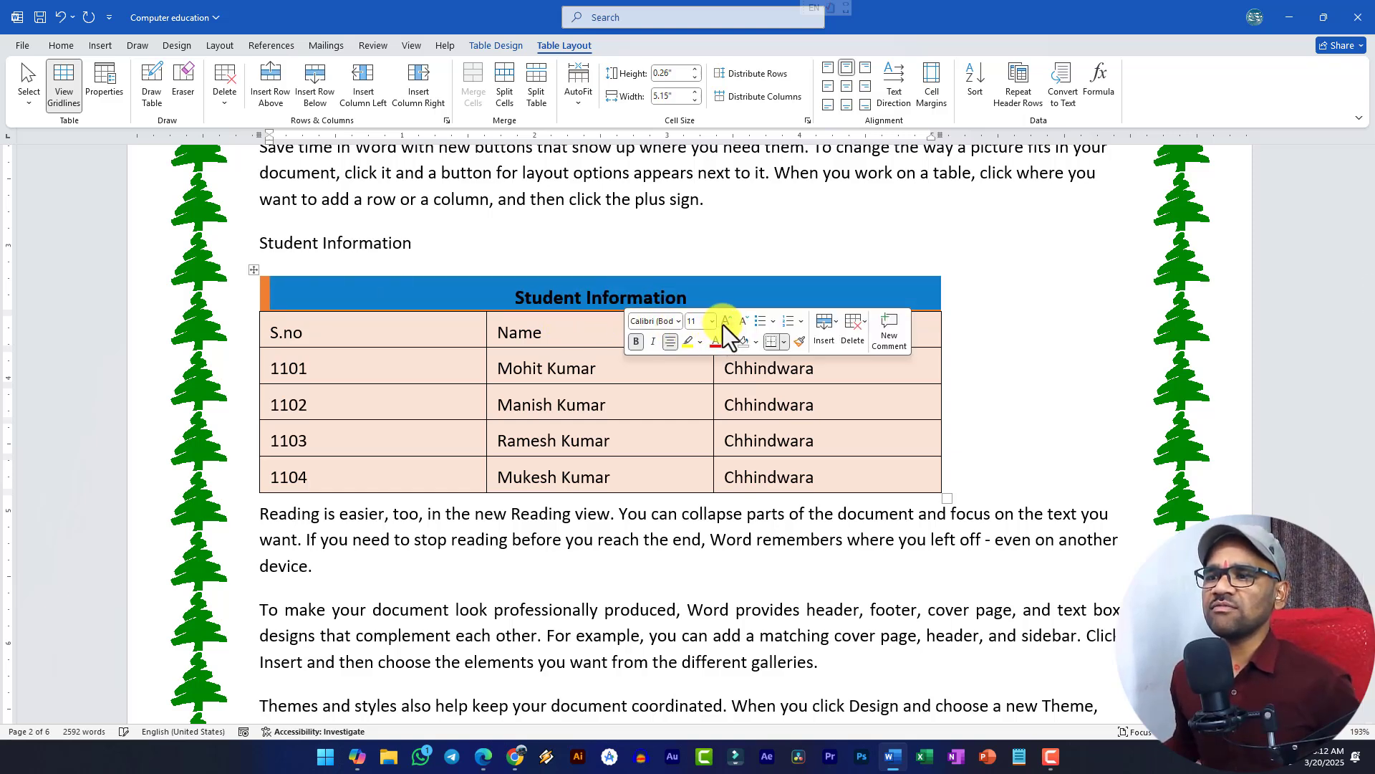
click(724, 325)
click(724, 325)
click(540, 301)
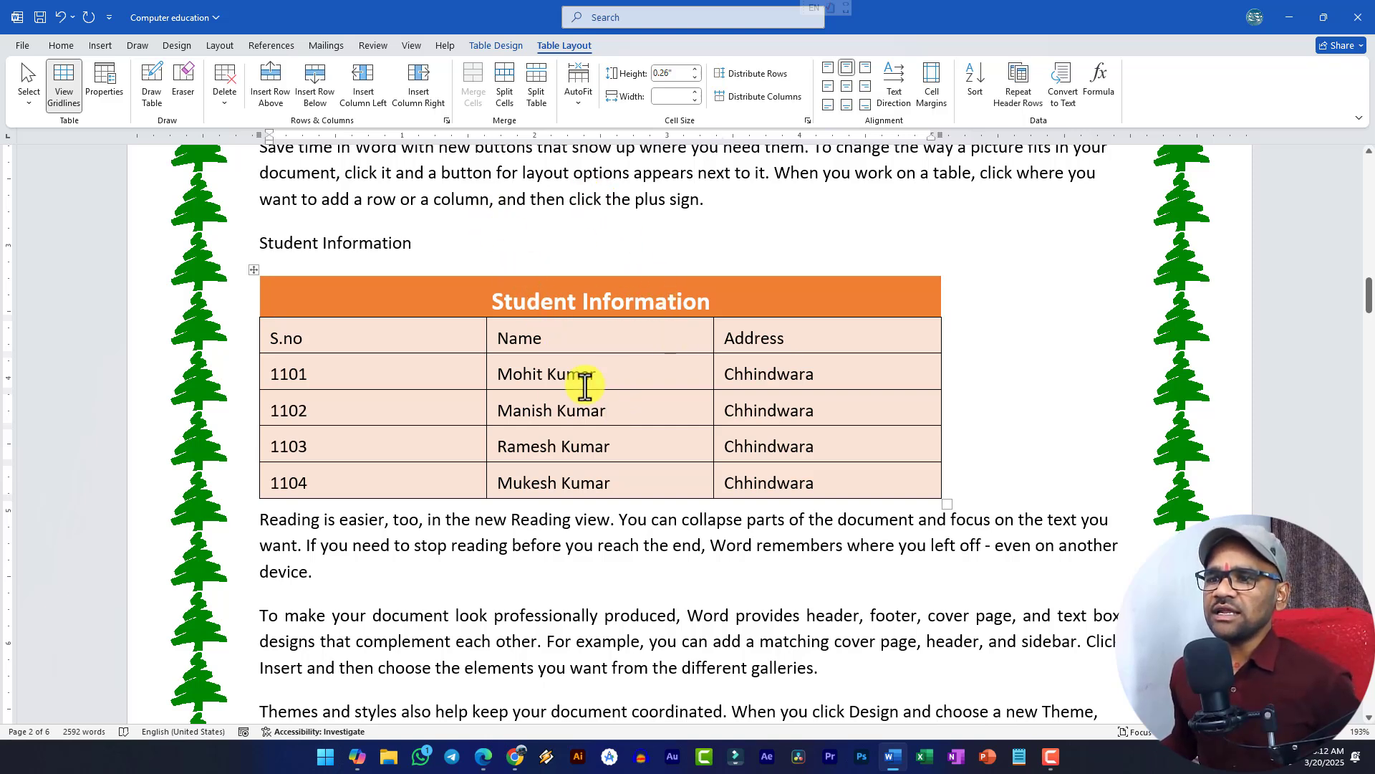
click(327, 407)
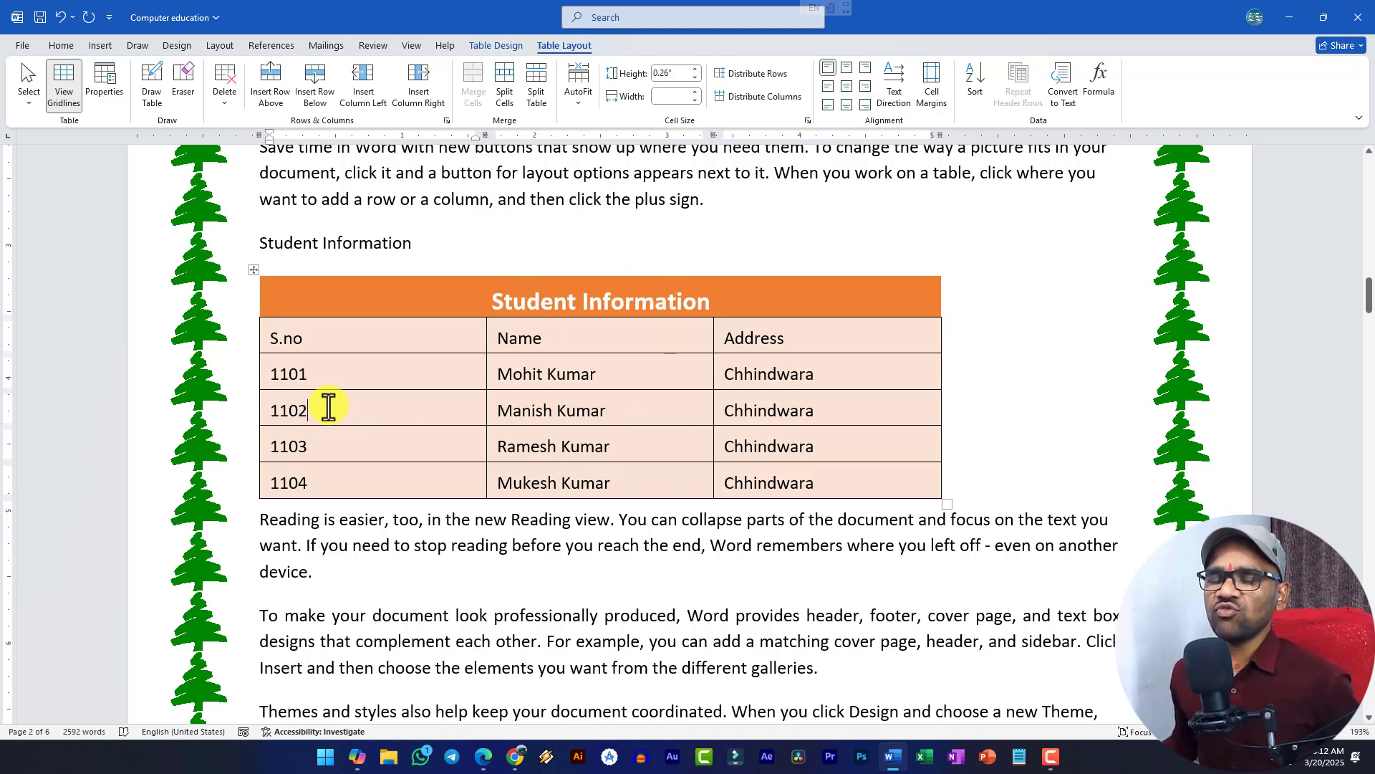
- Split the table at the 1102 row, then undo the split to rejoin it
click(539, 91)
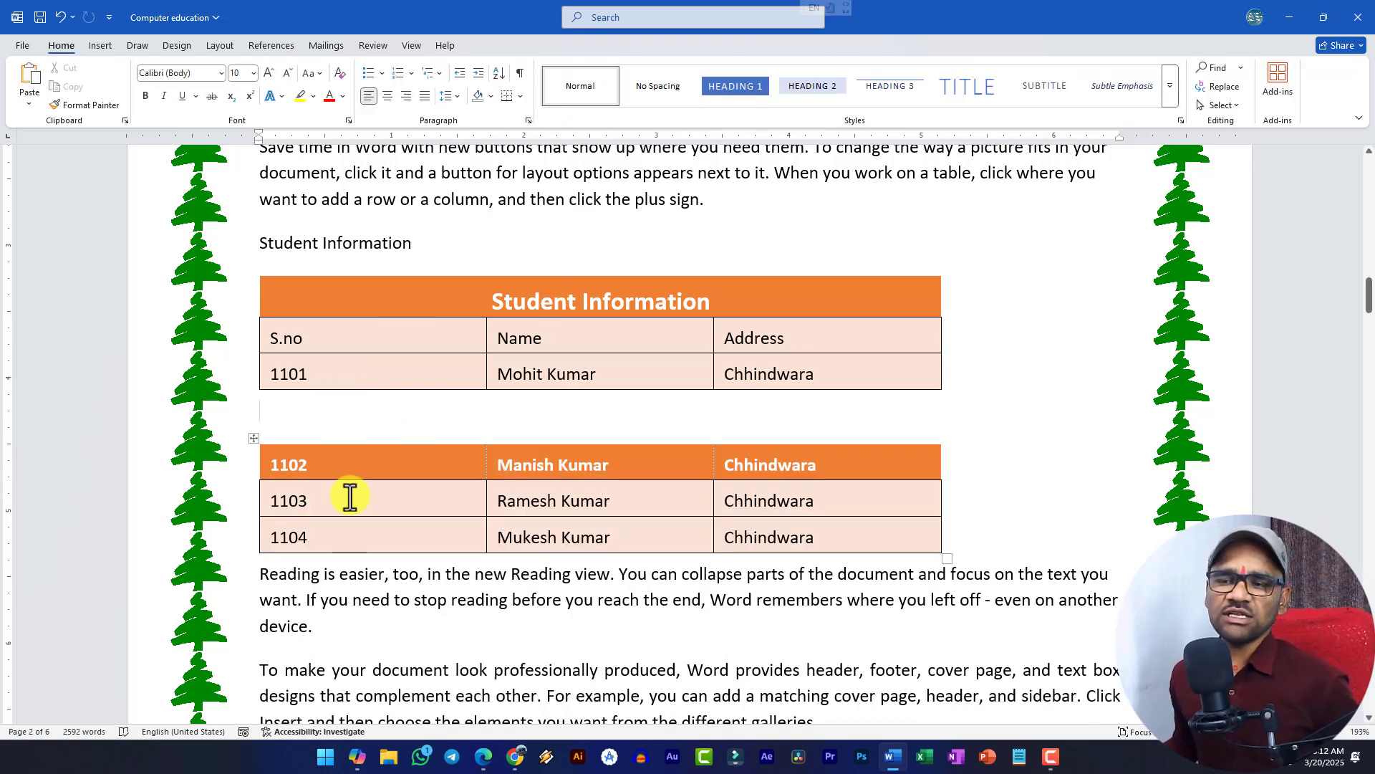
key(ctrl+z)
key(ctrl+z)
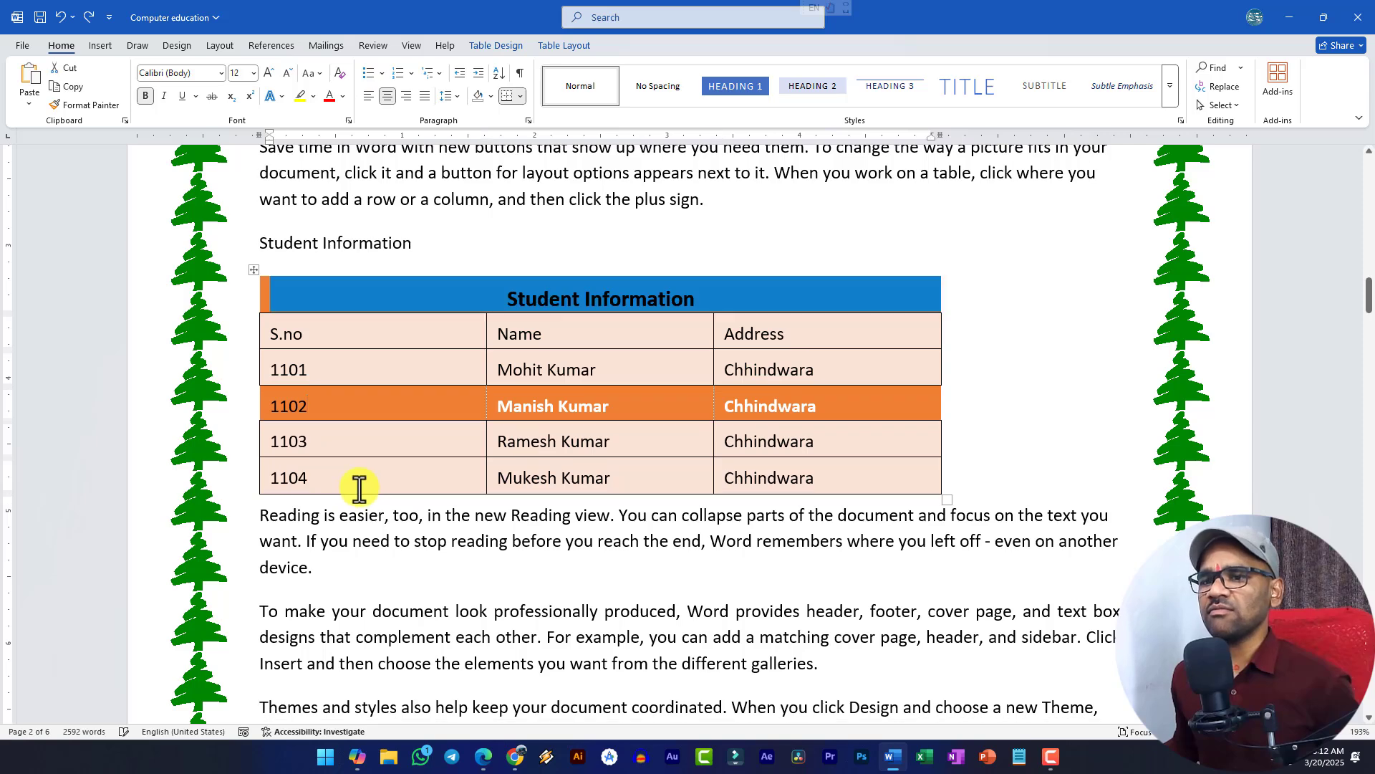
key(ctrl+y)
key(ctrl+z)
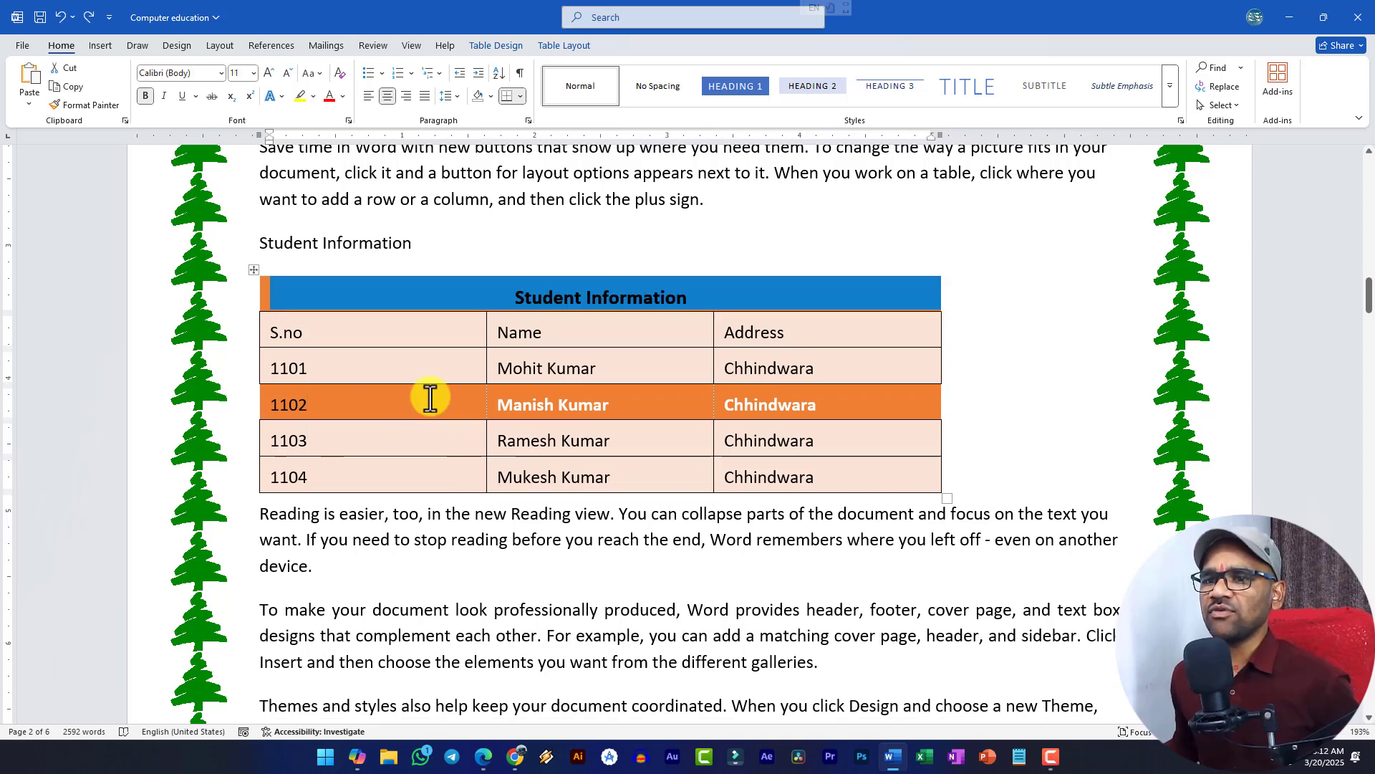
key(ctrl+y)
- Apply a blue style from the Table Design gallery to the whole table
click(289, 399)
click(254, 270)
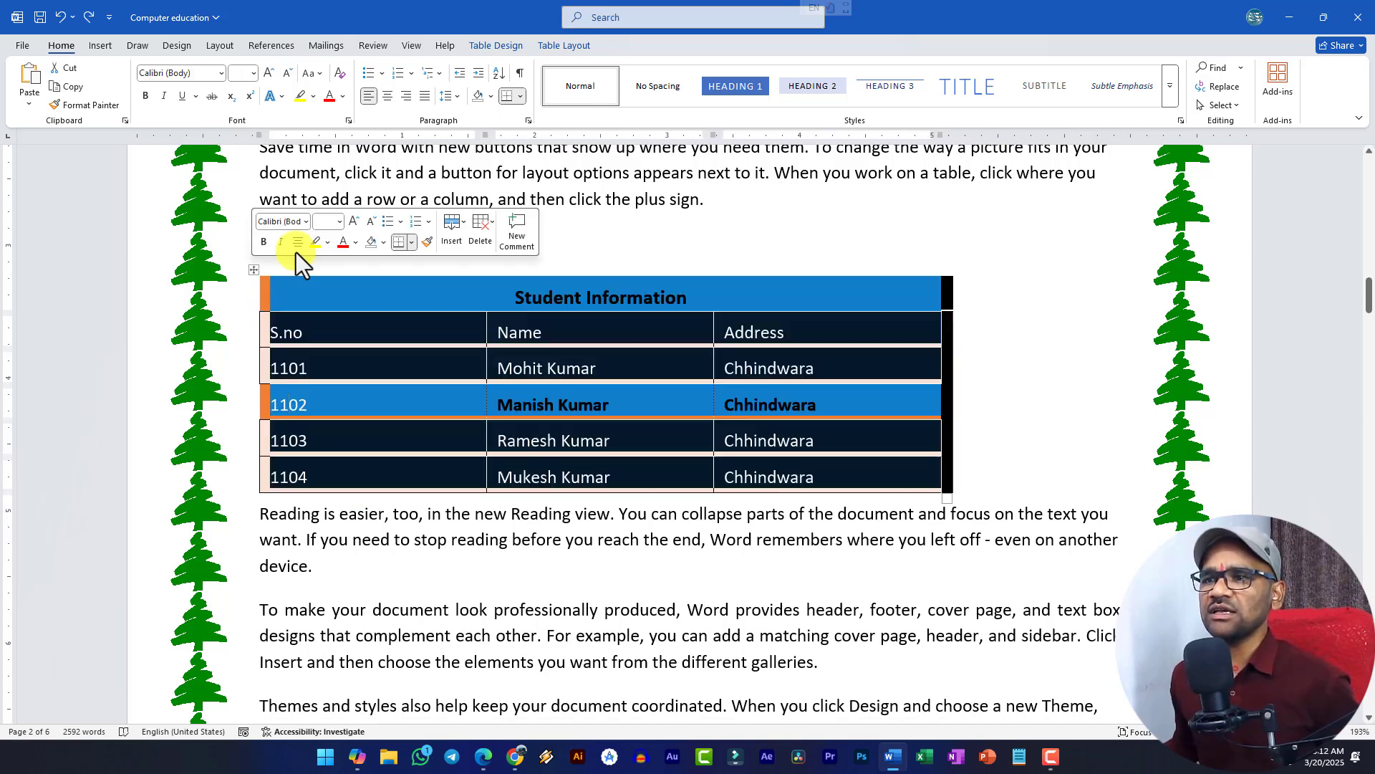
click(495, 45)
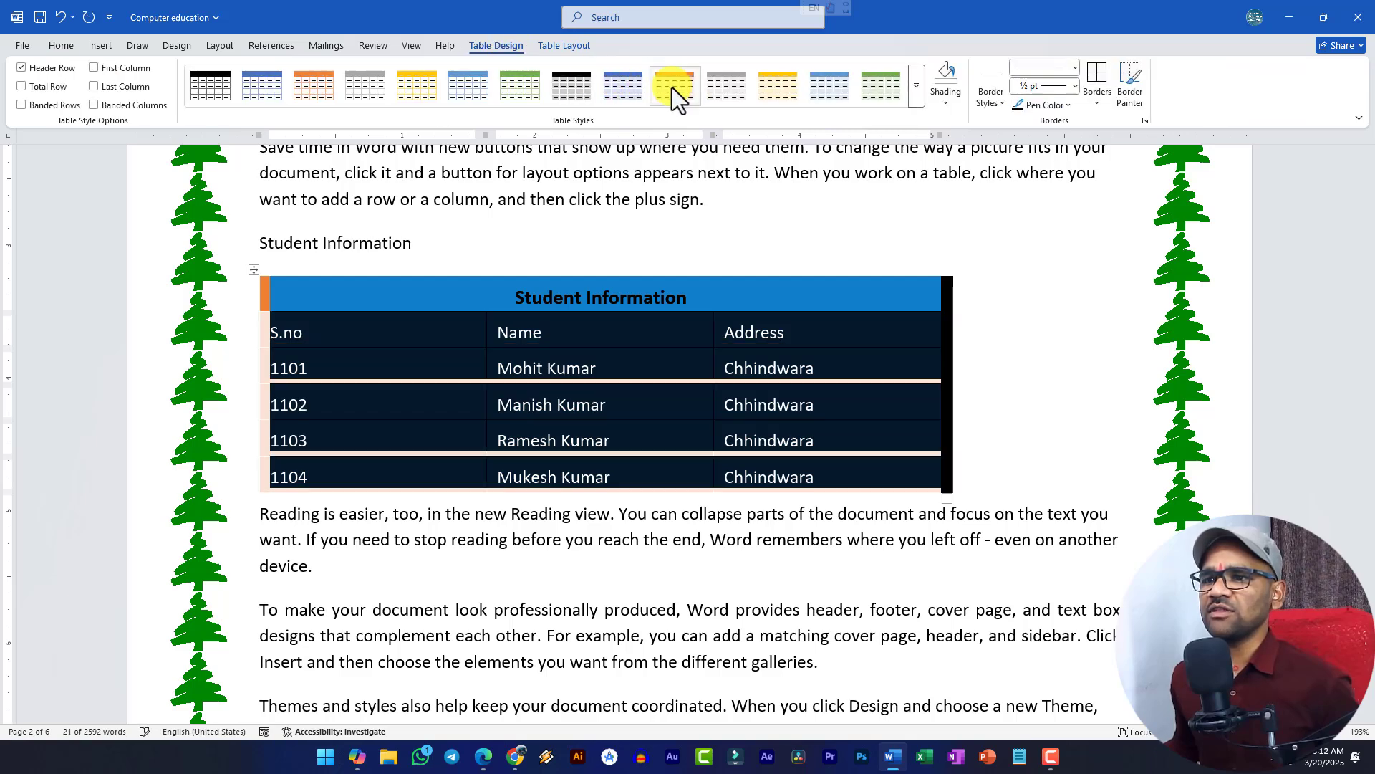
click(614, 100)
click(439, 414)
click(513, 368)
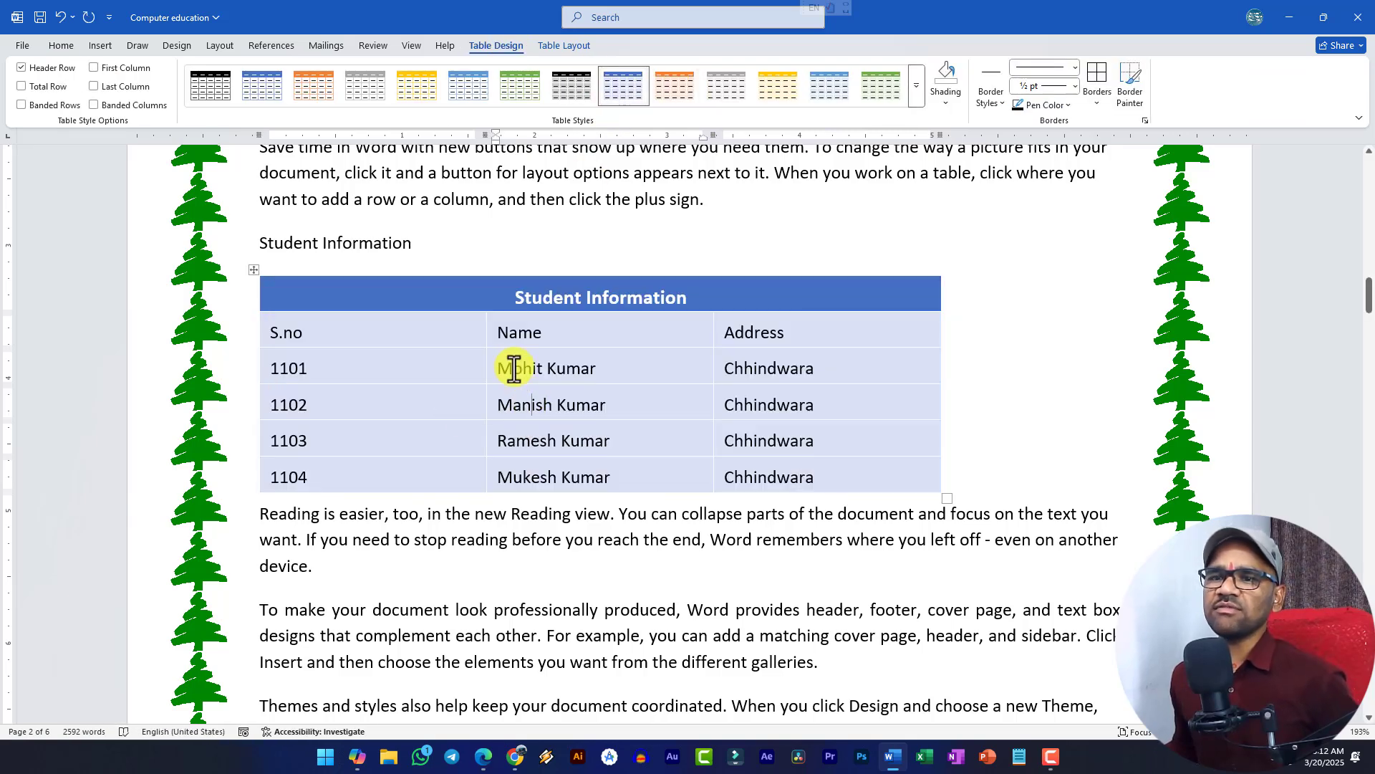
click(252, 271)
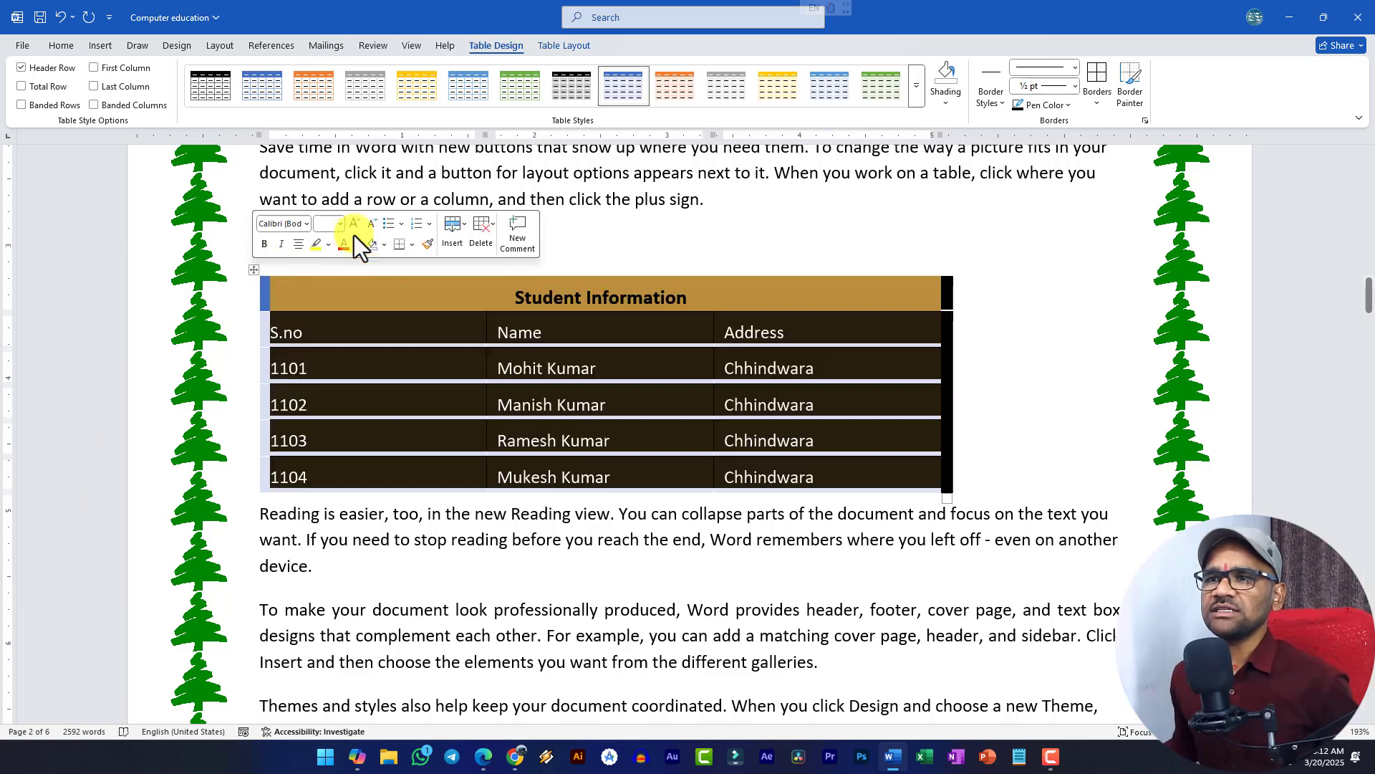
click(546, 43)
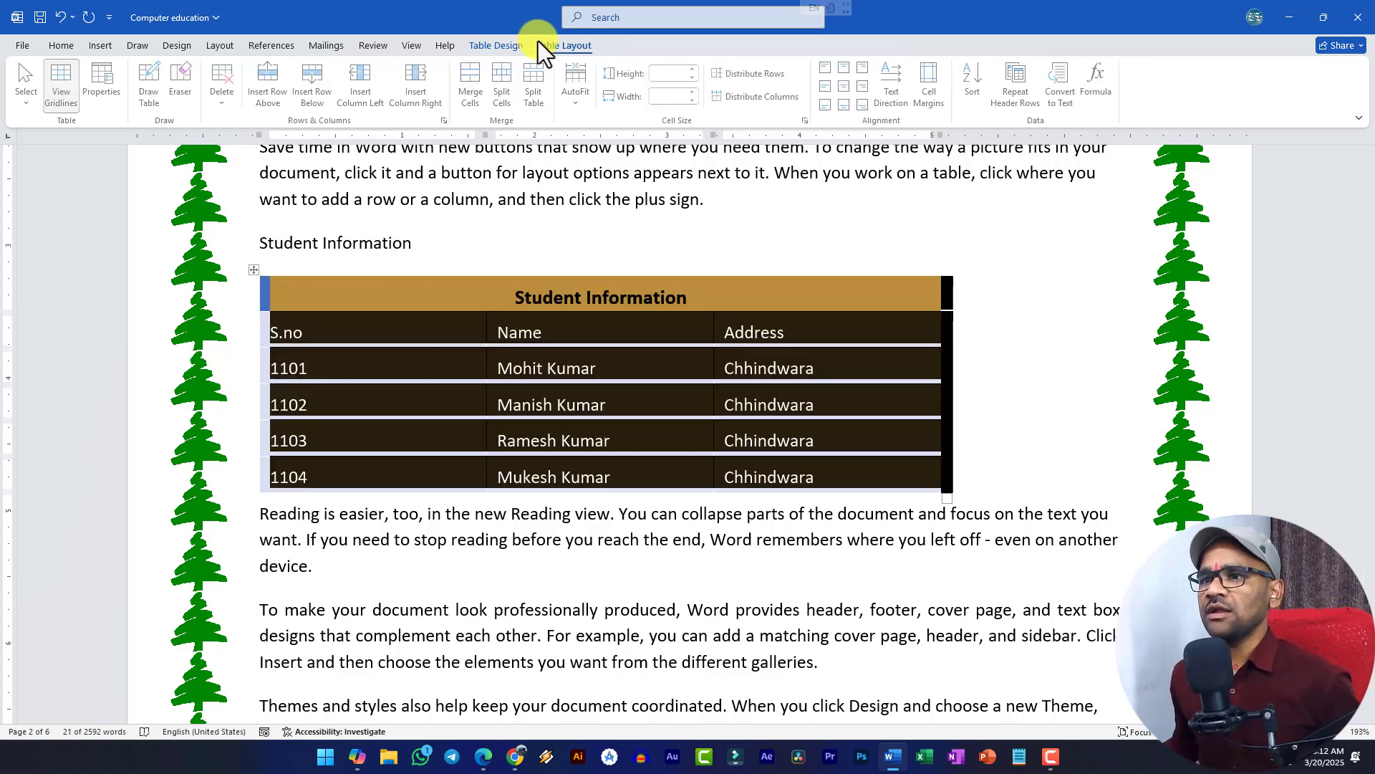
- Apply AutoFit Contents, then AutoFit Window so the table spans the full page width
click(577, 104)
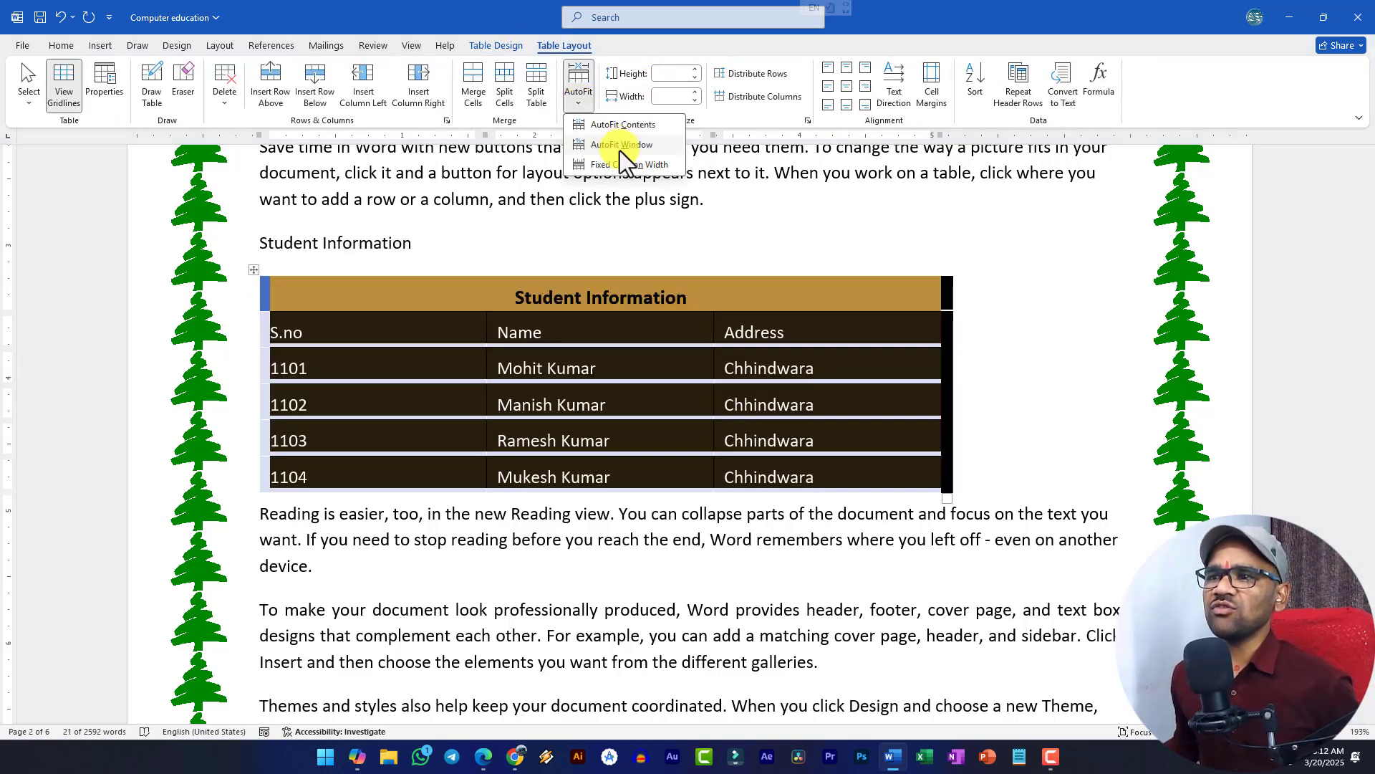
click(624, 126)
click(535, 368)
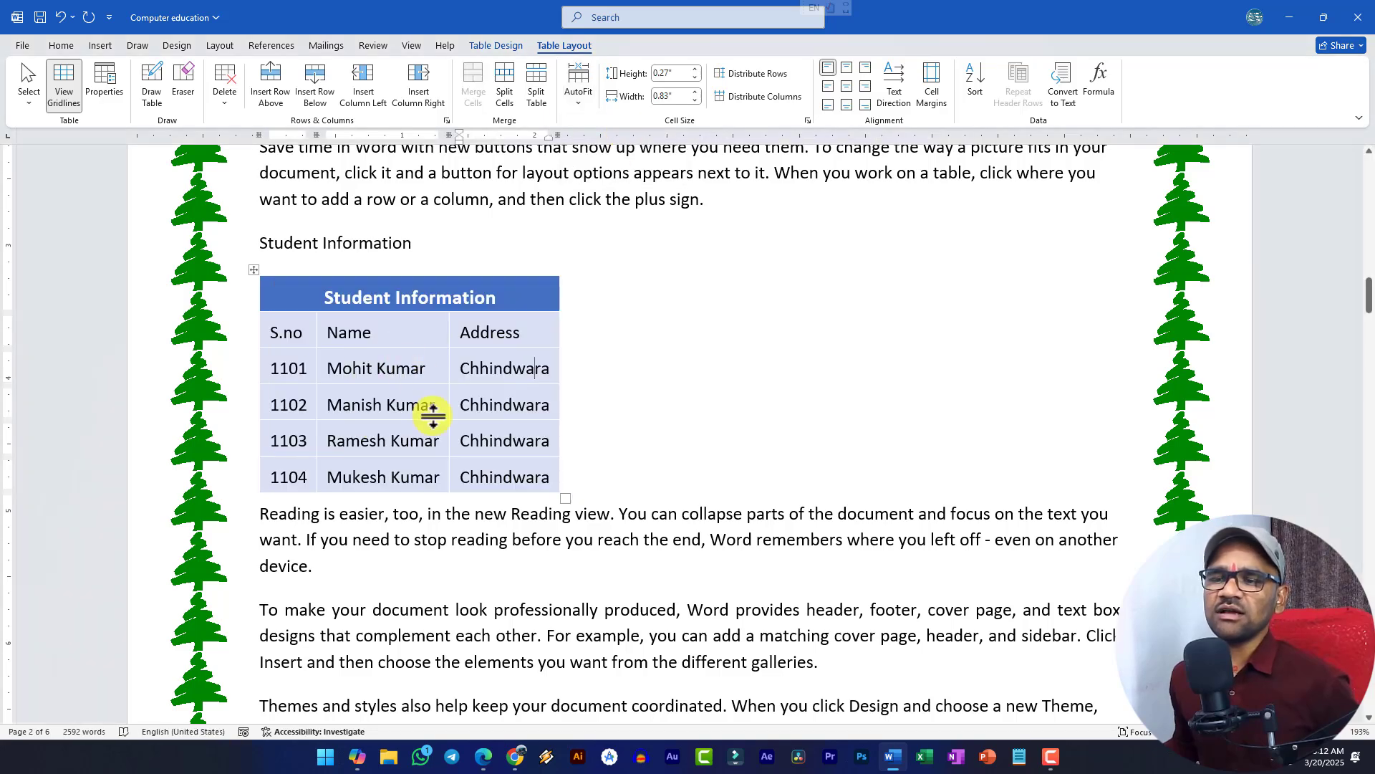
click(254, 269)
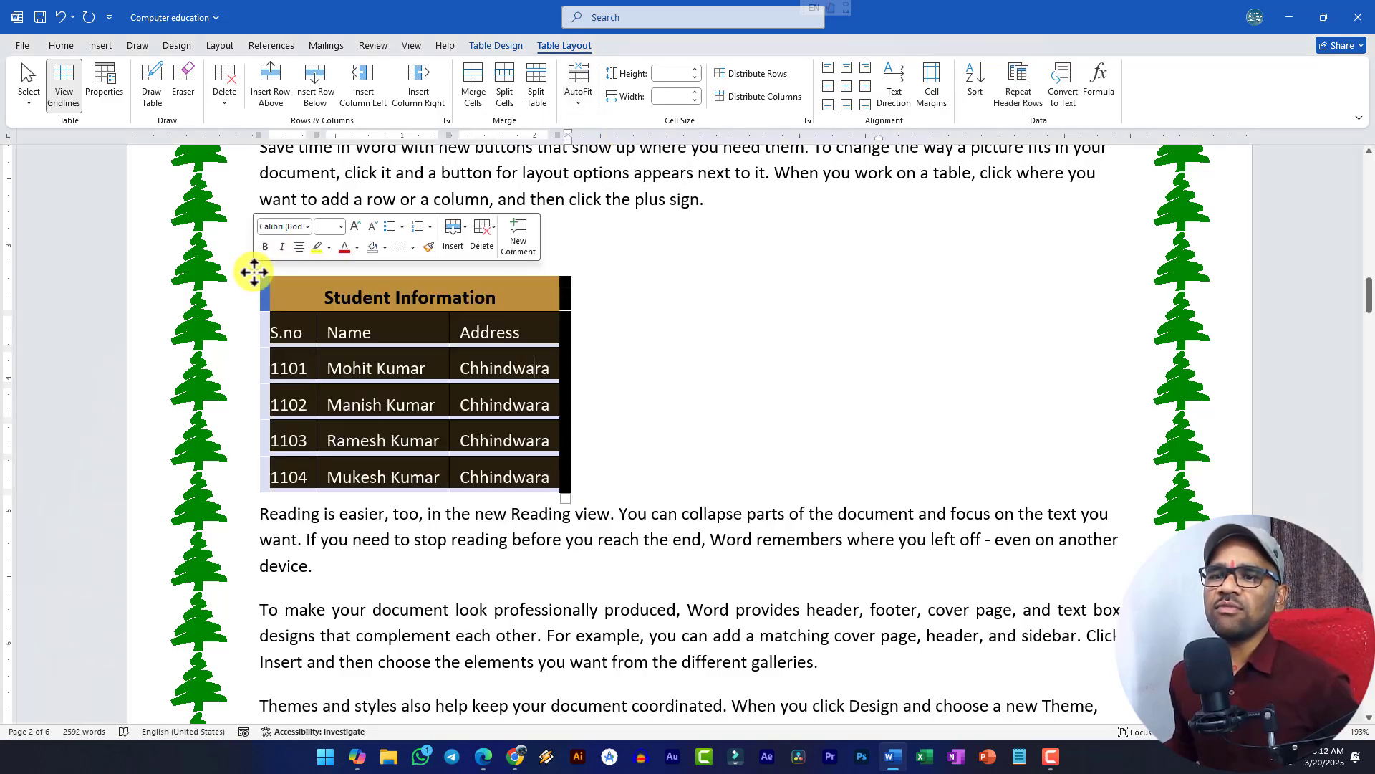
click(586, 100)
click(626, 148)
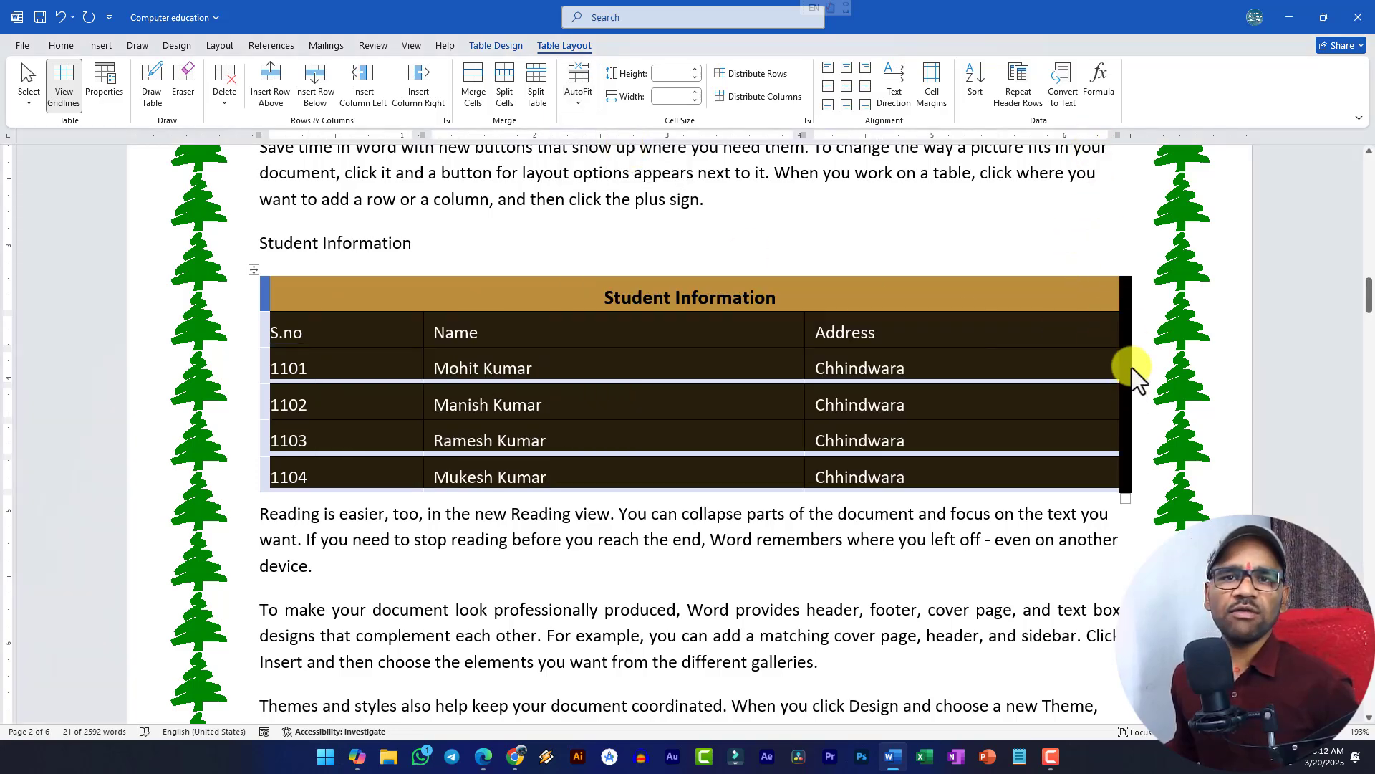
click(578, 100)
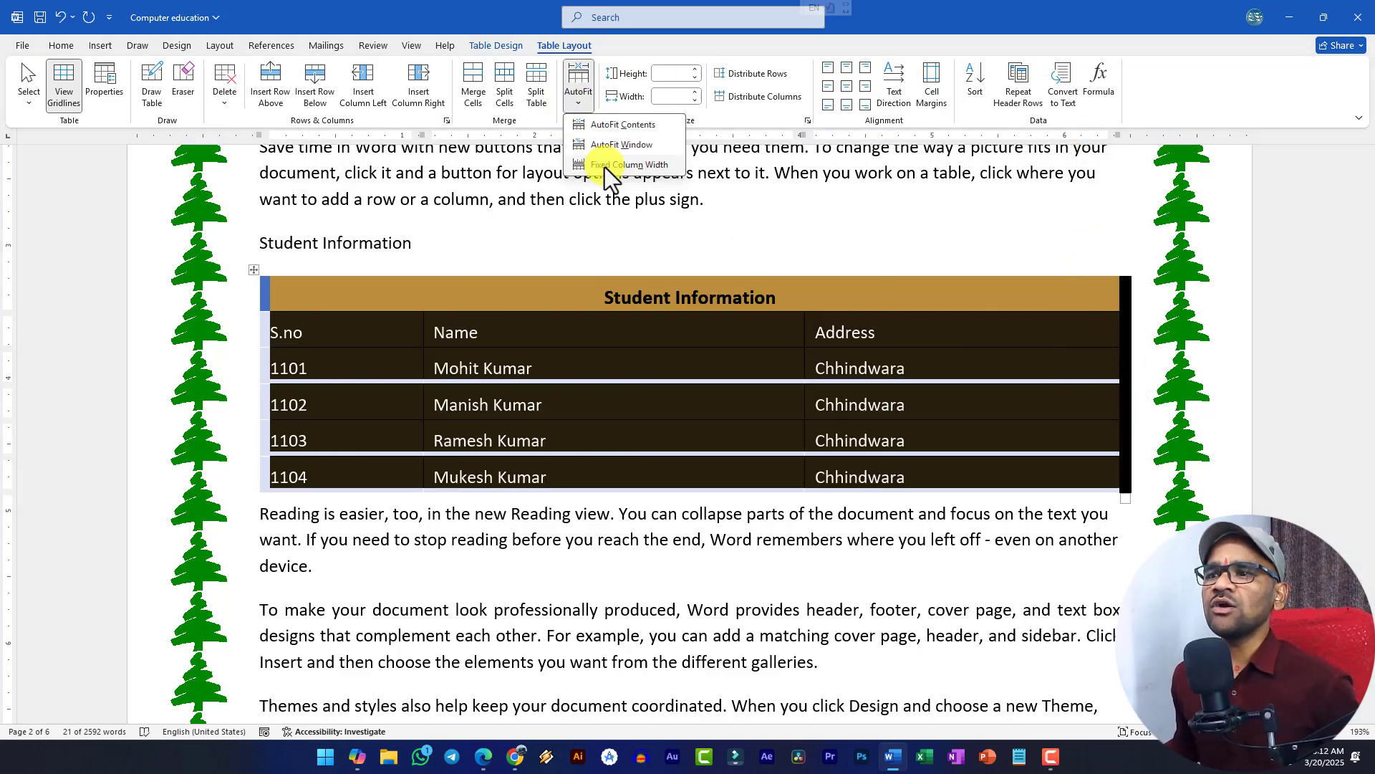
click(606, 166)
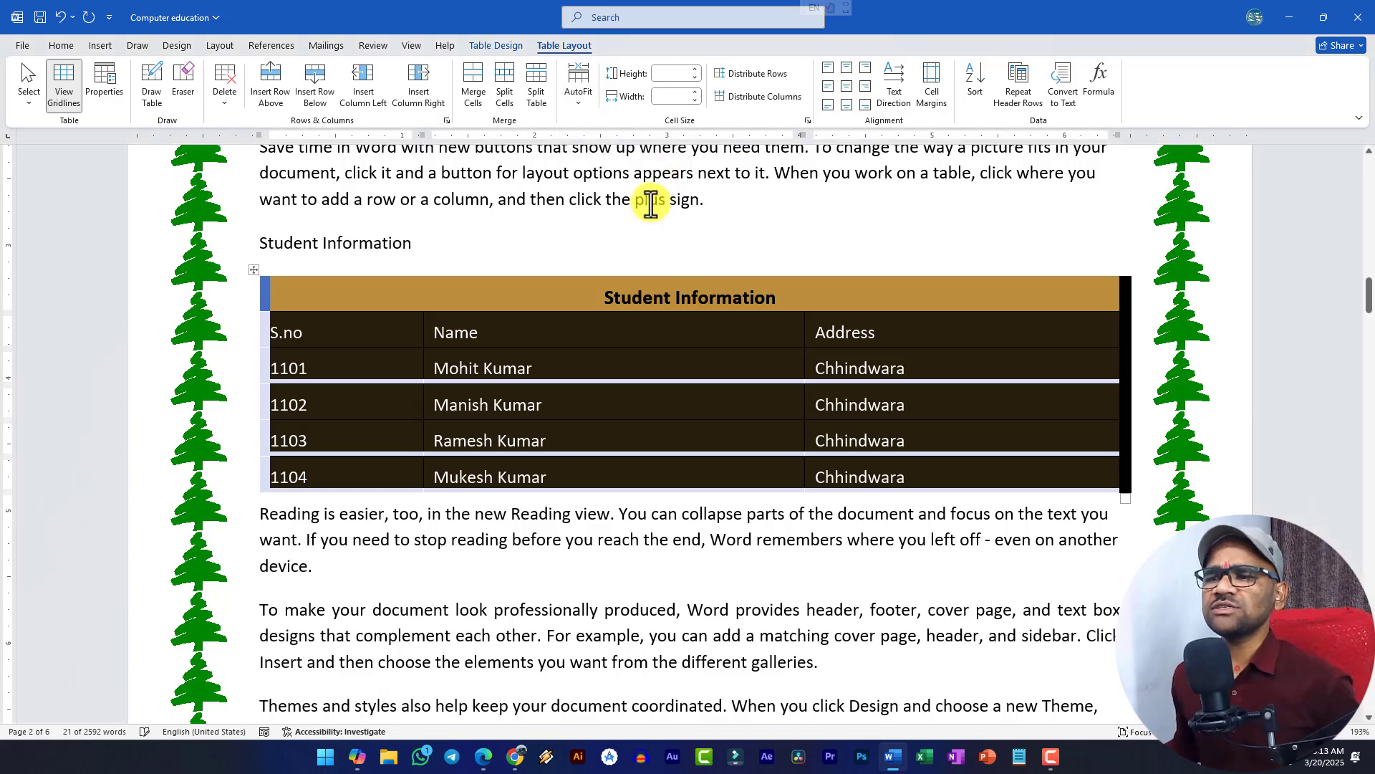
click(557, 420)
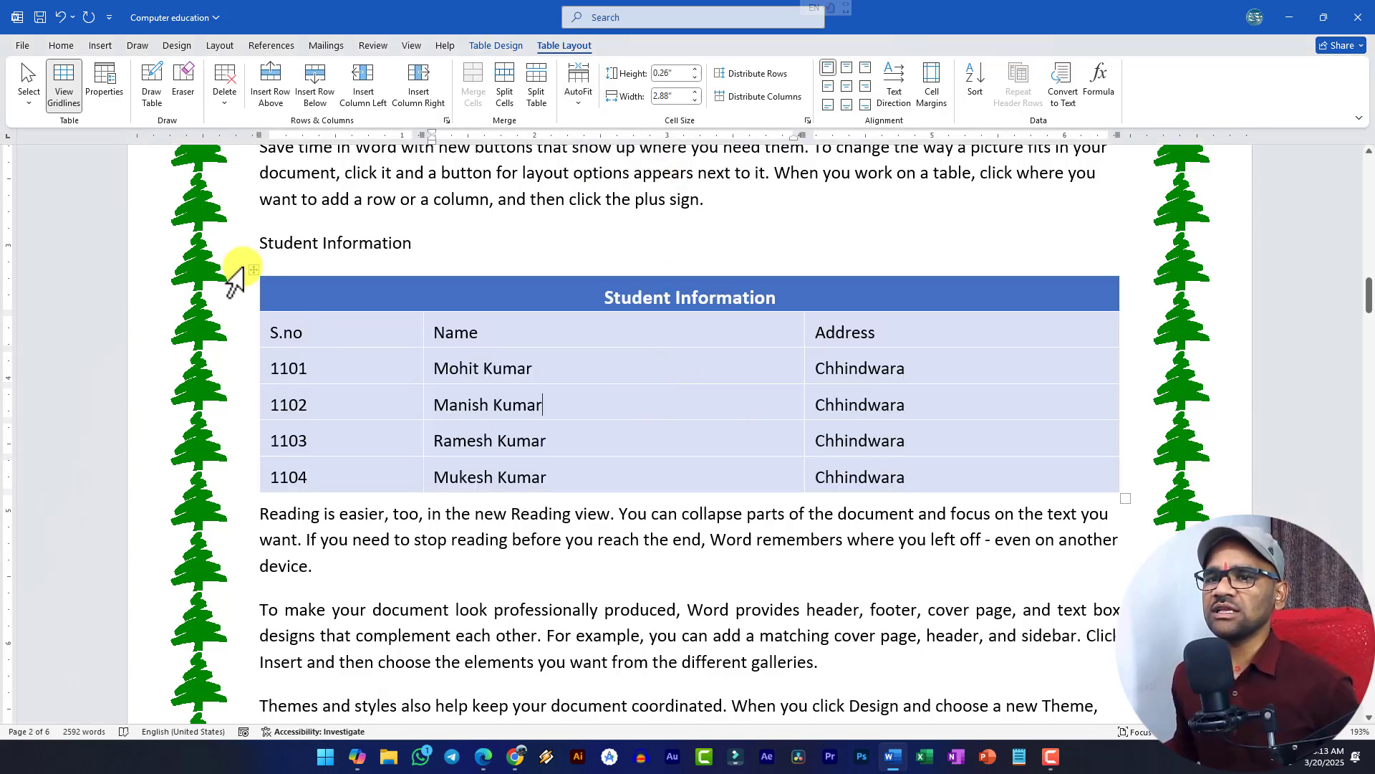
- Distribute the whole table's three columns evenly, each 2.17" wide
click(257, 269)
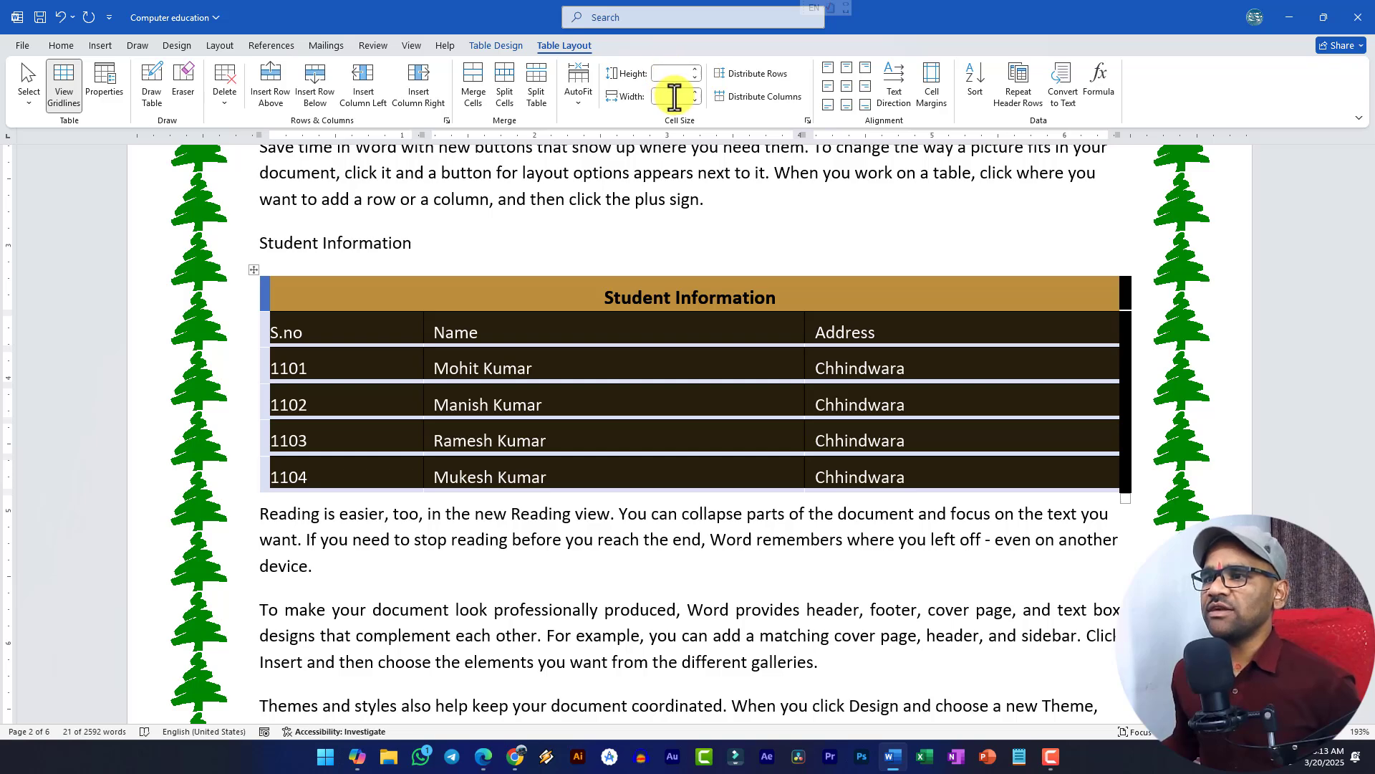
click(359, 306)
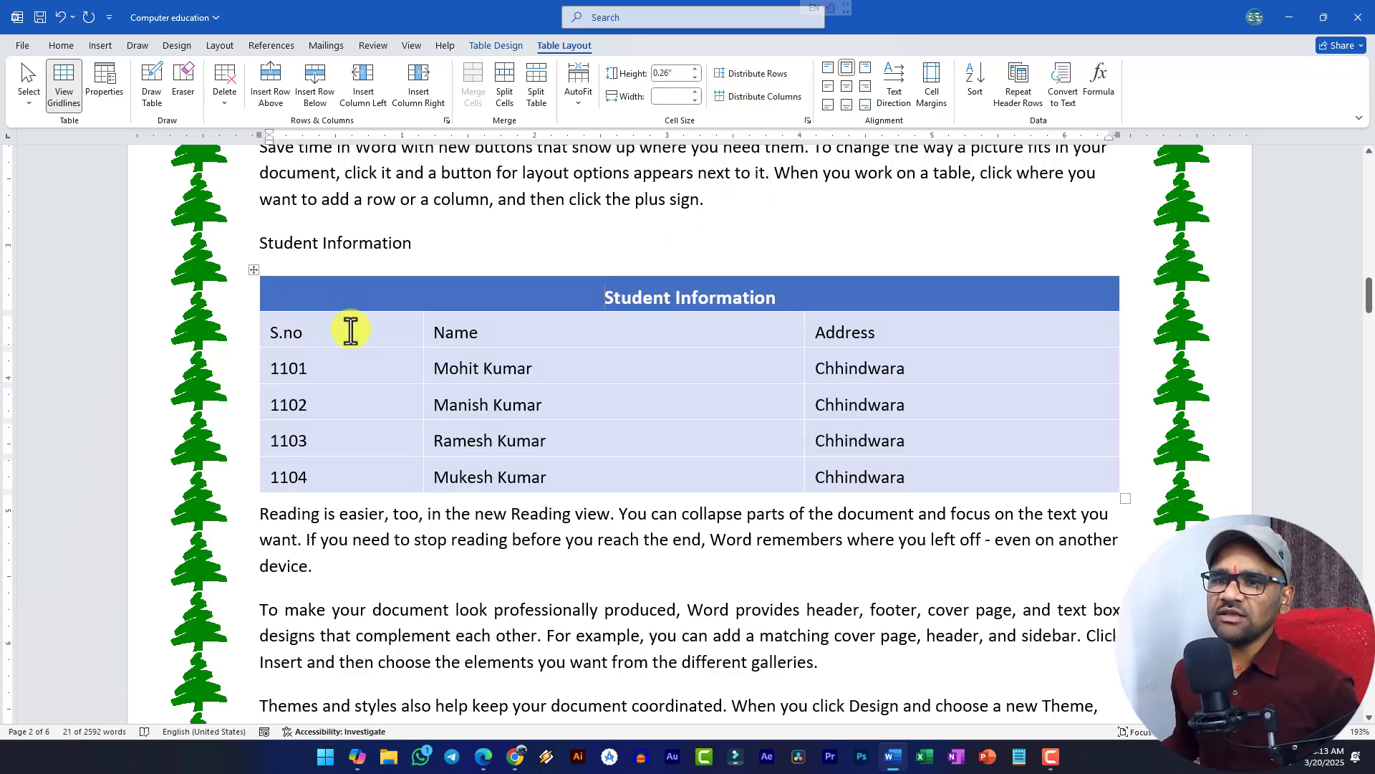
click(350, 330)
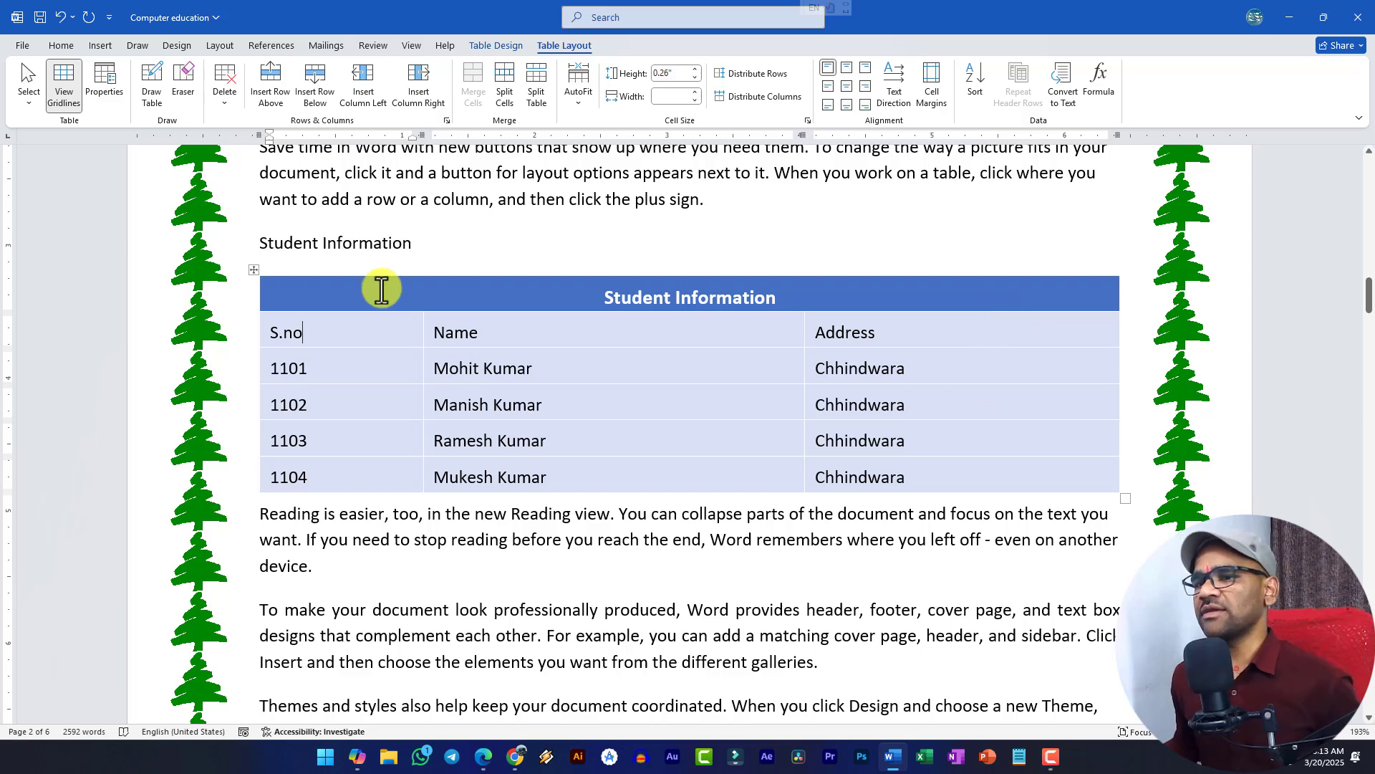
click(251, 272)
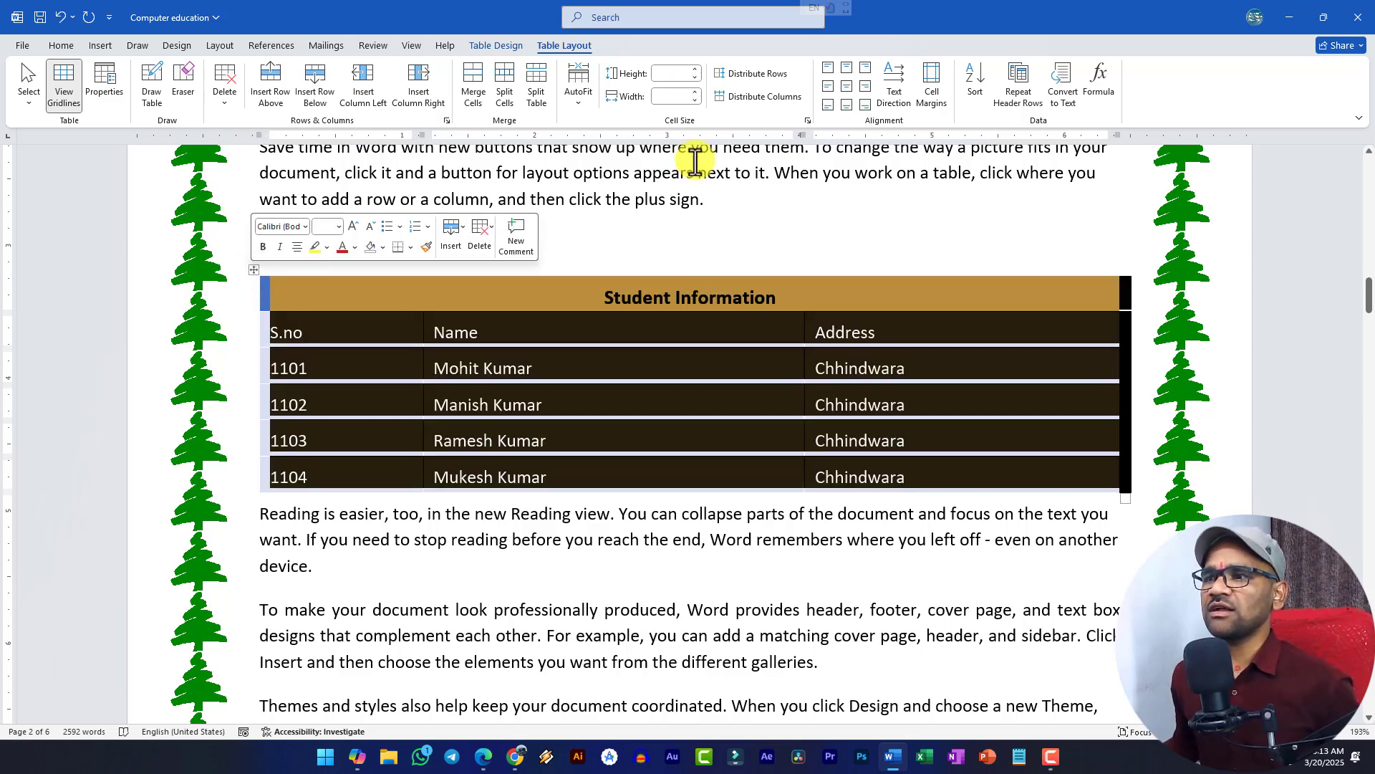
click(756, 98)
click(626, 381)
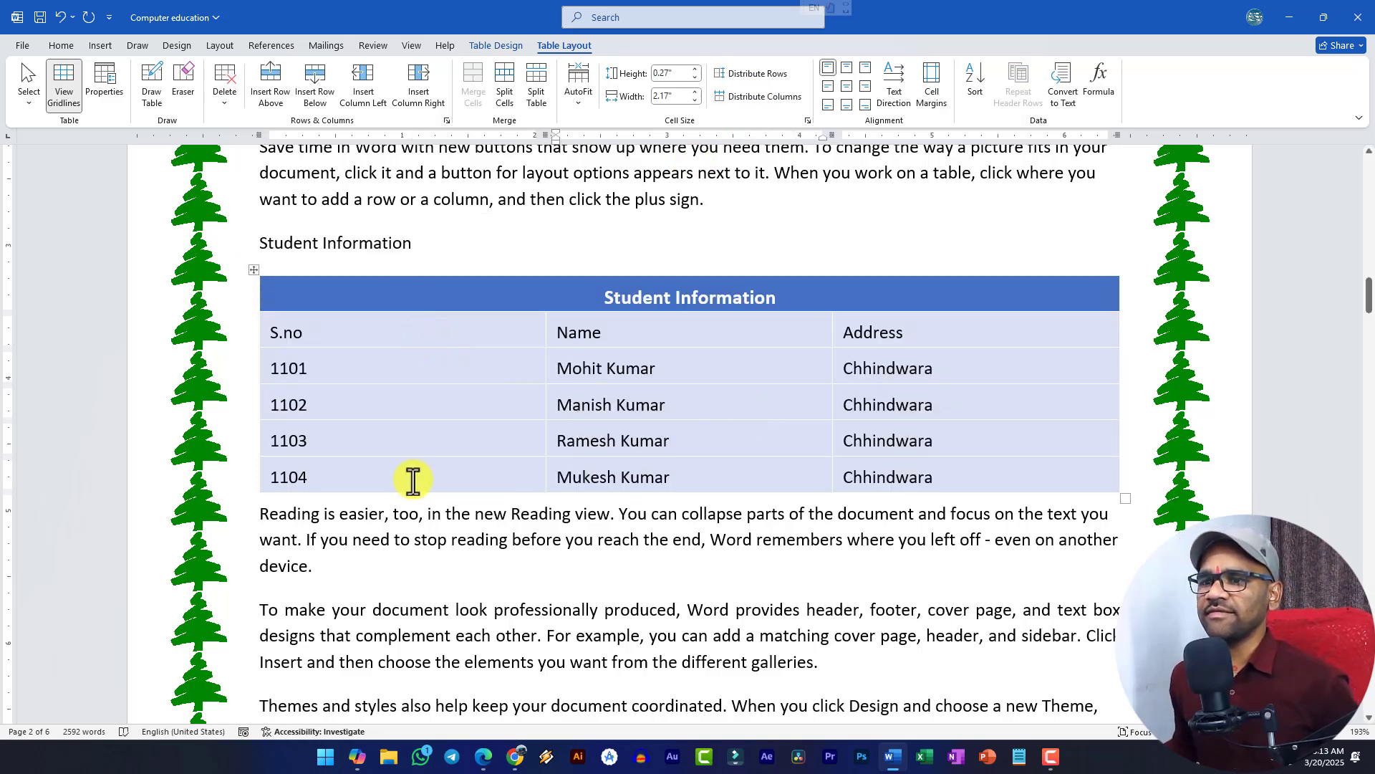
- Make the 1102 row taller, distribute all rows evenly, then drag the 1101 row taller
click(429, 418)
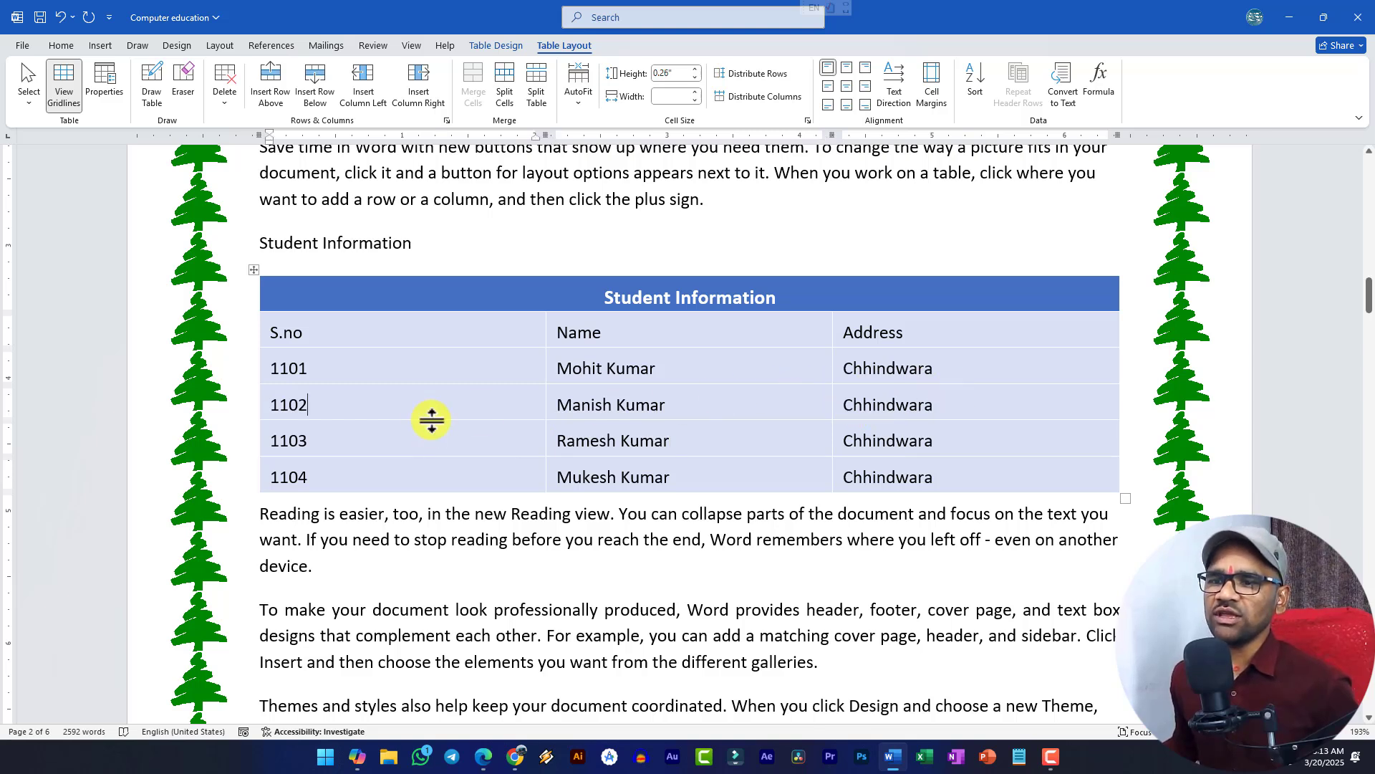
drag(429, 421, 427, 475)
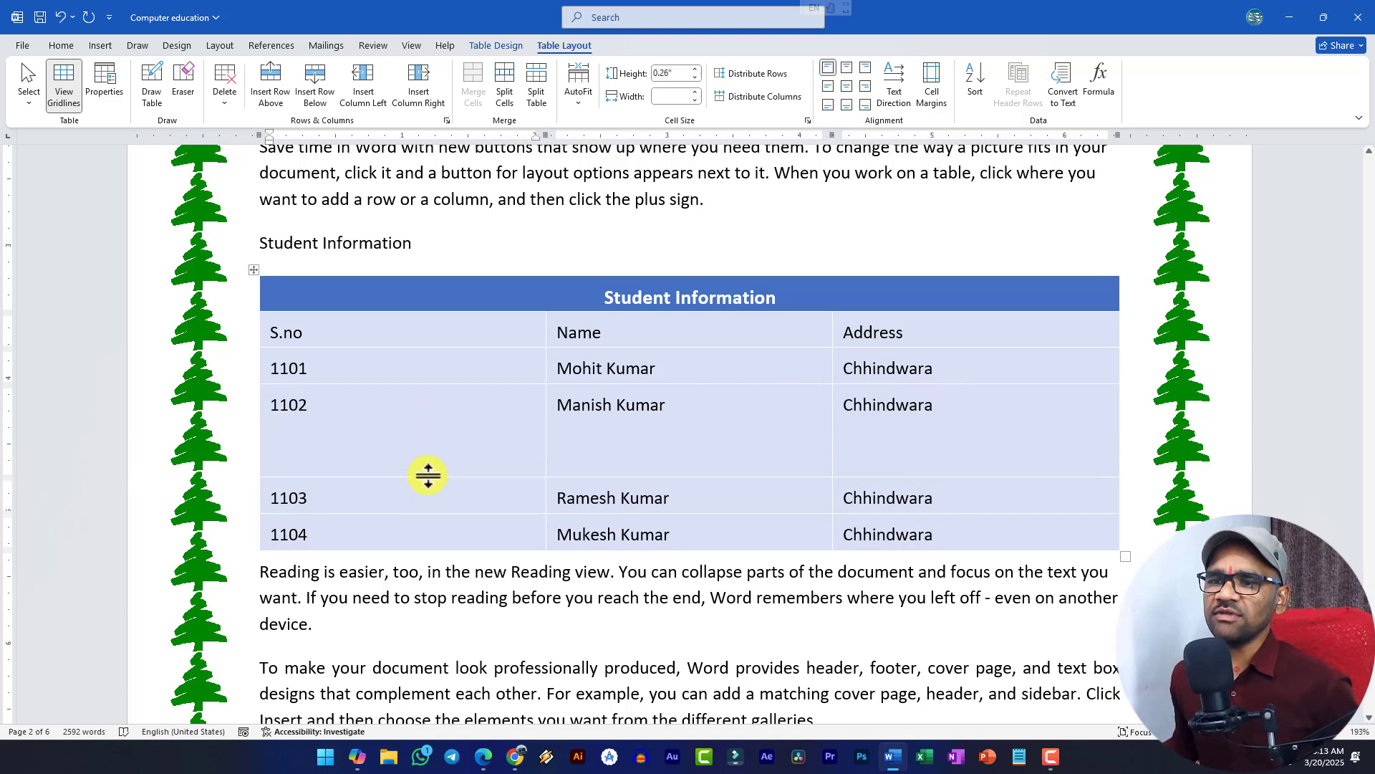
click(254, 270)
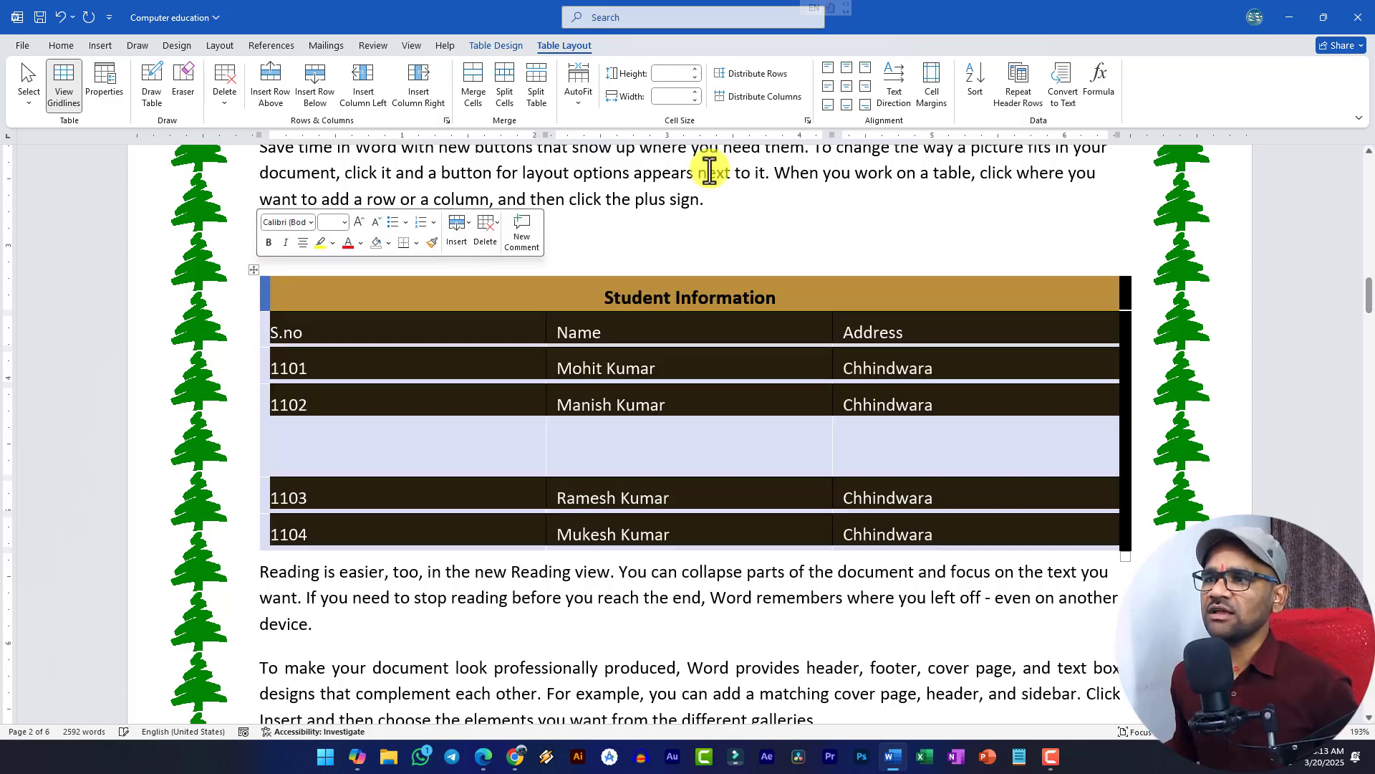
click(762, 79)
click(695, 433)
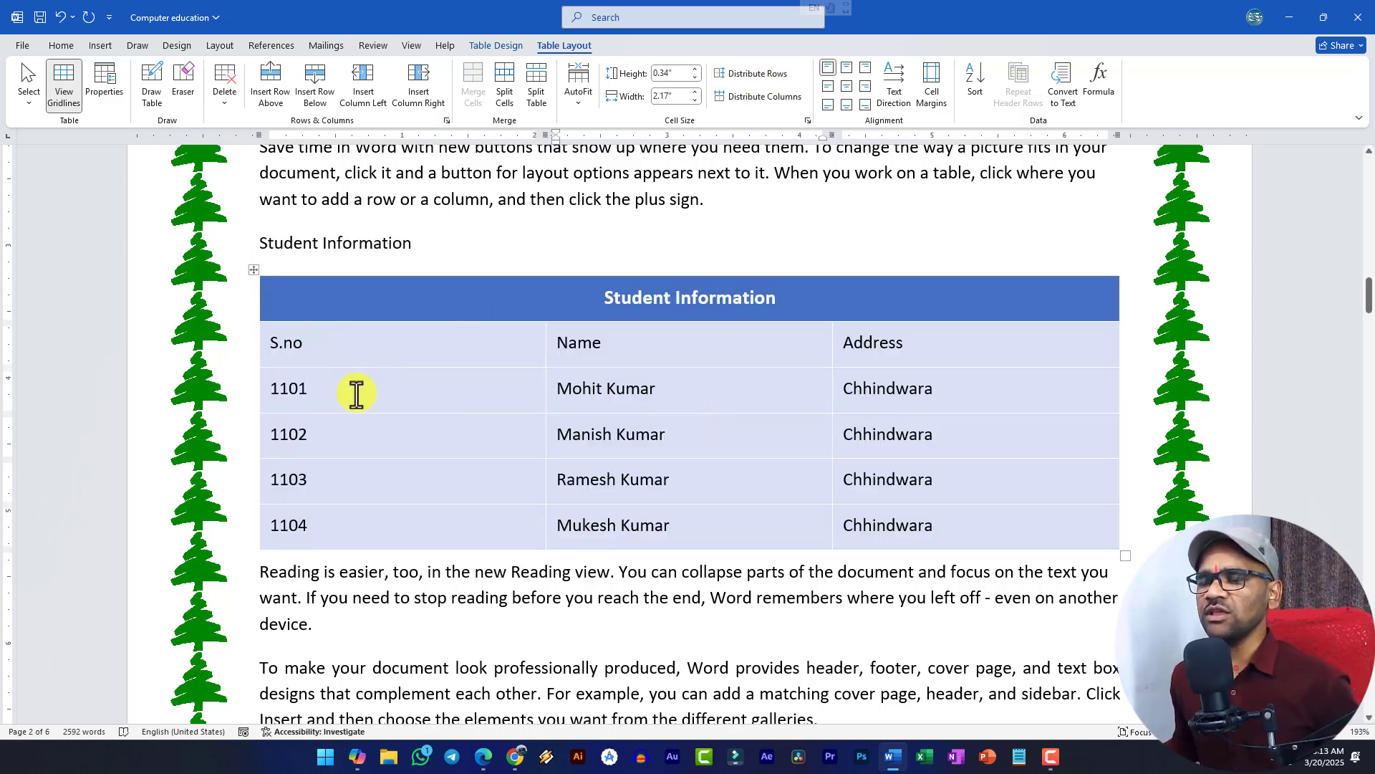
click(257, 270)
click(592, 407)
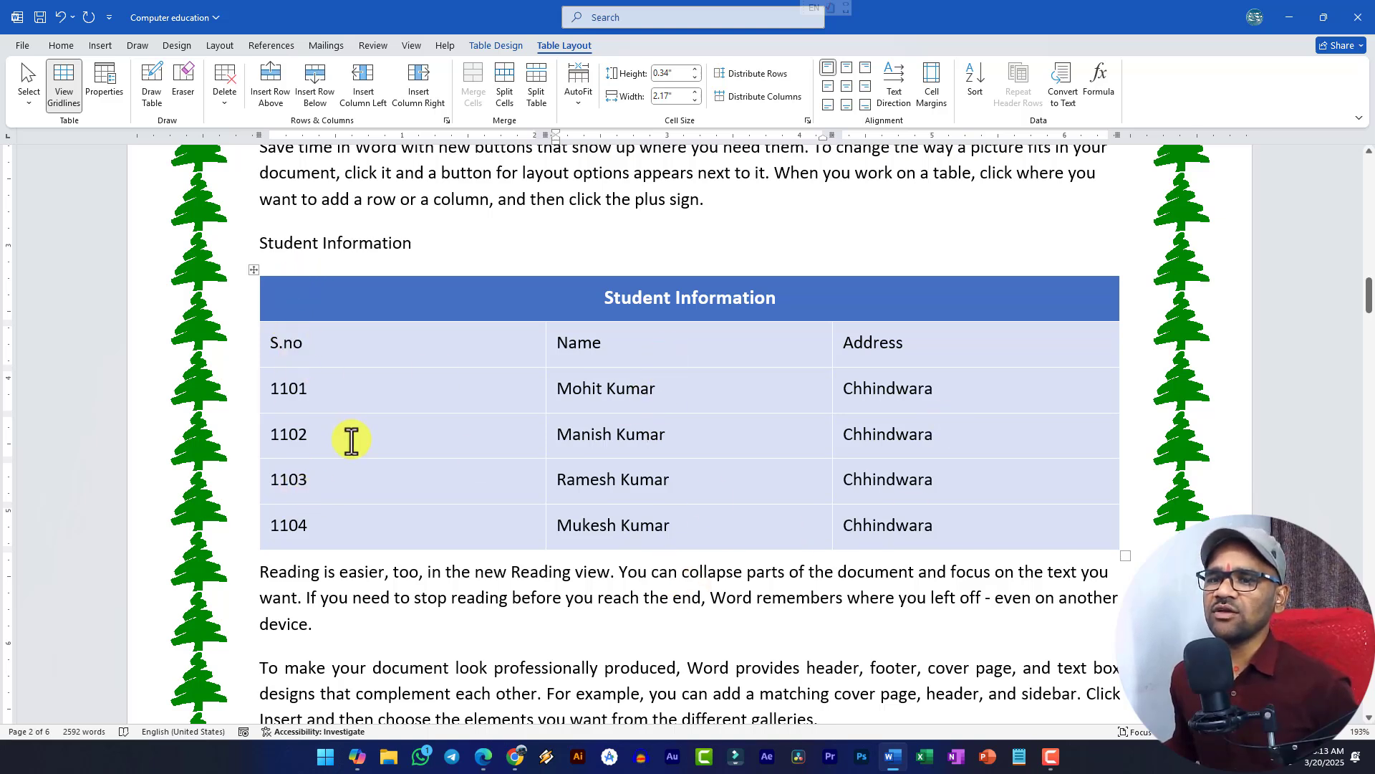
drag(378, 413, 378, 460)
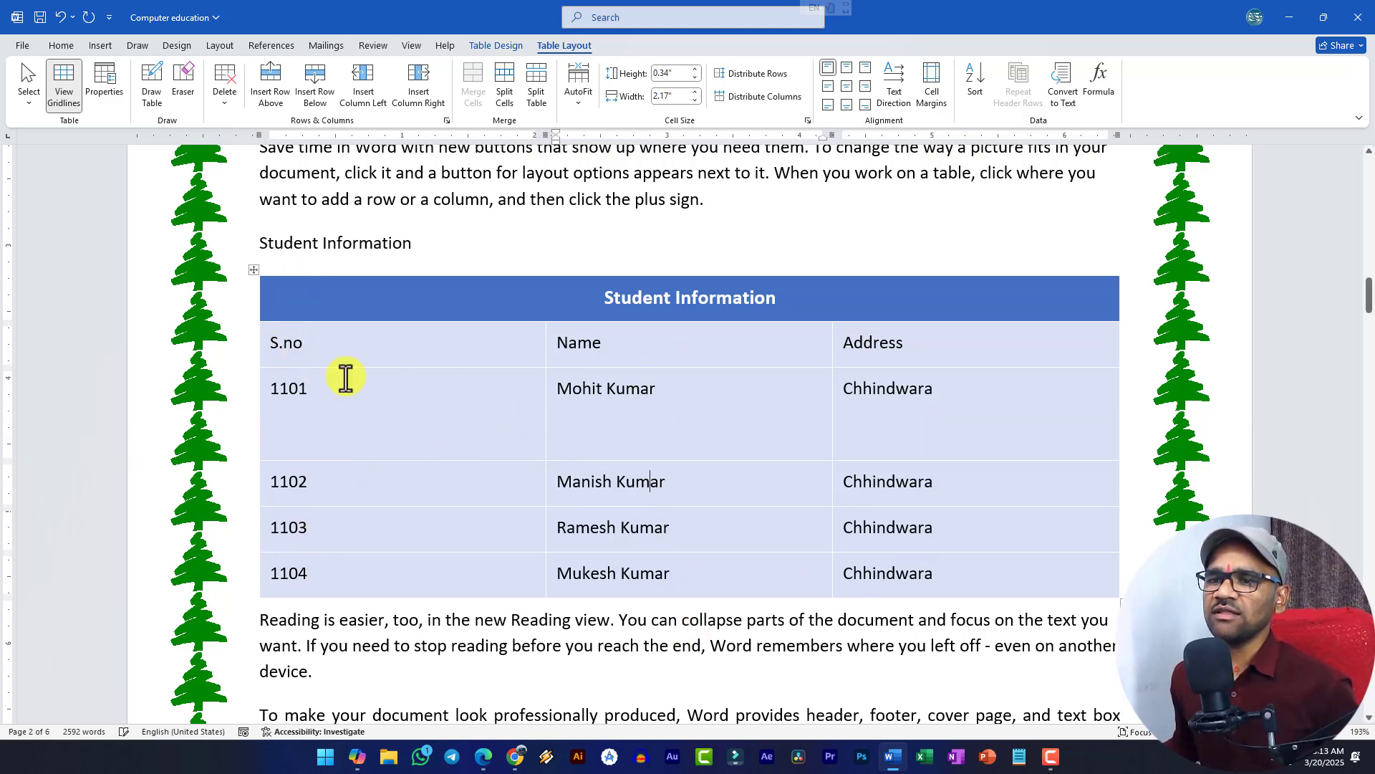
- Align all table text centre-left within its cells
click(255, 270)
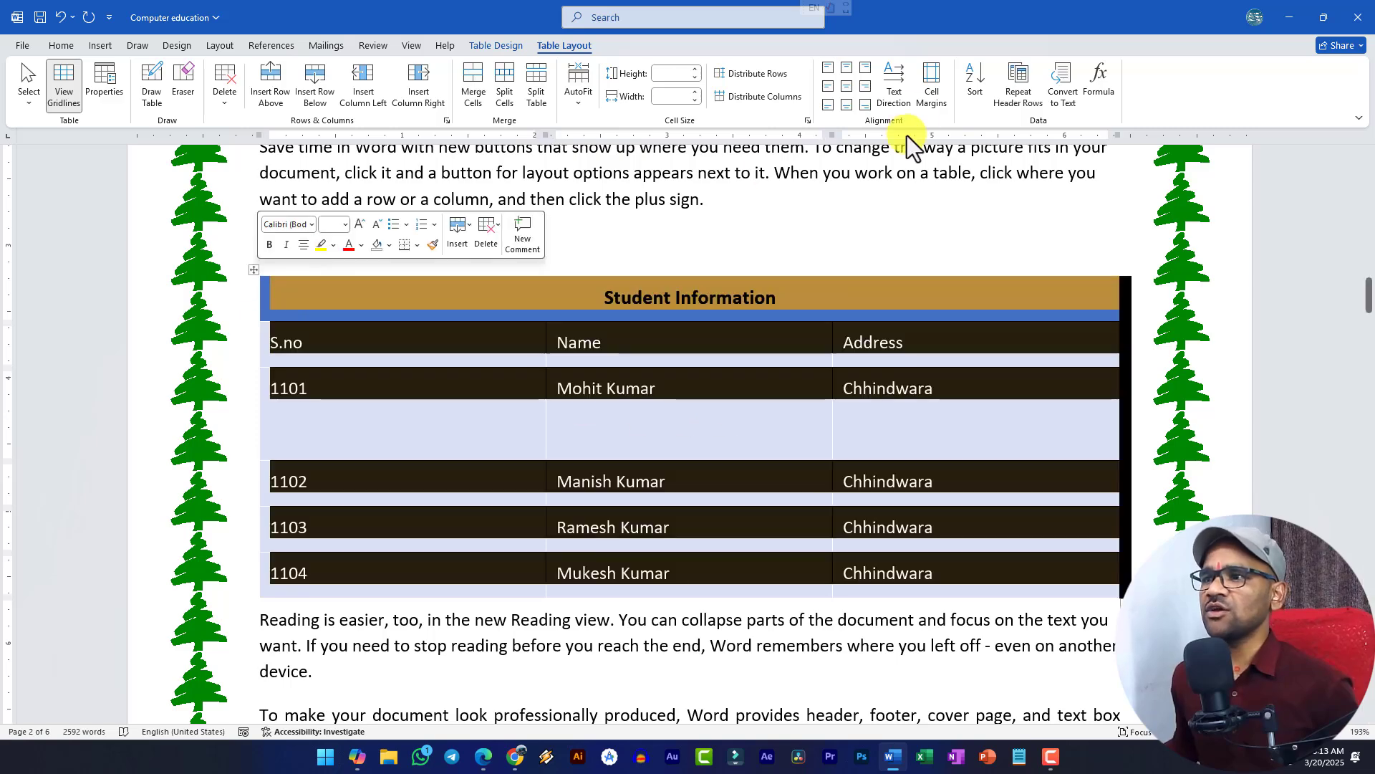
click(847, 68)
click(771, 373)
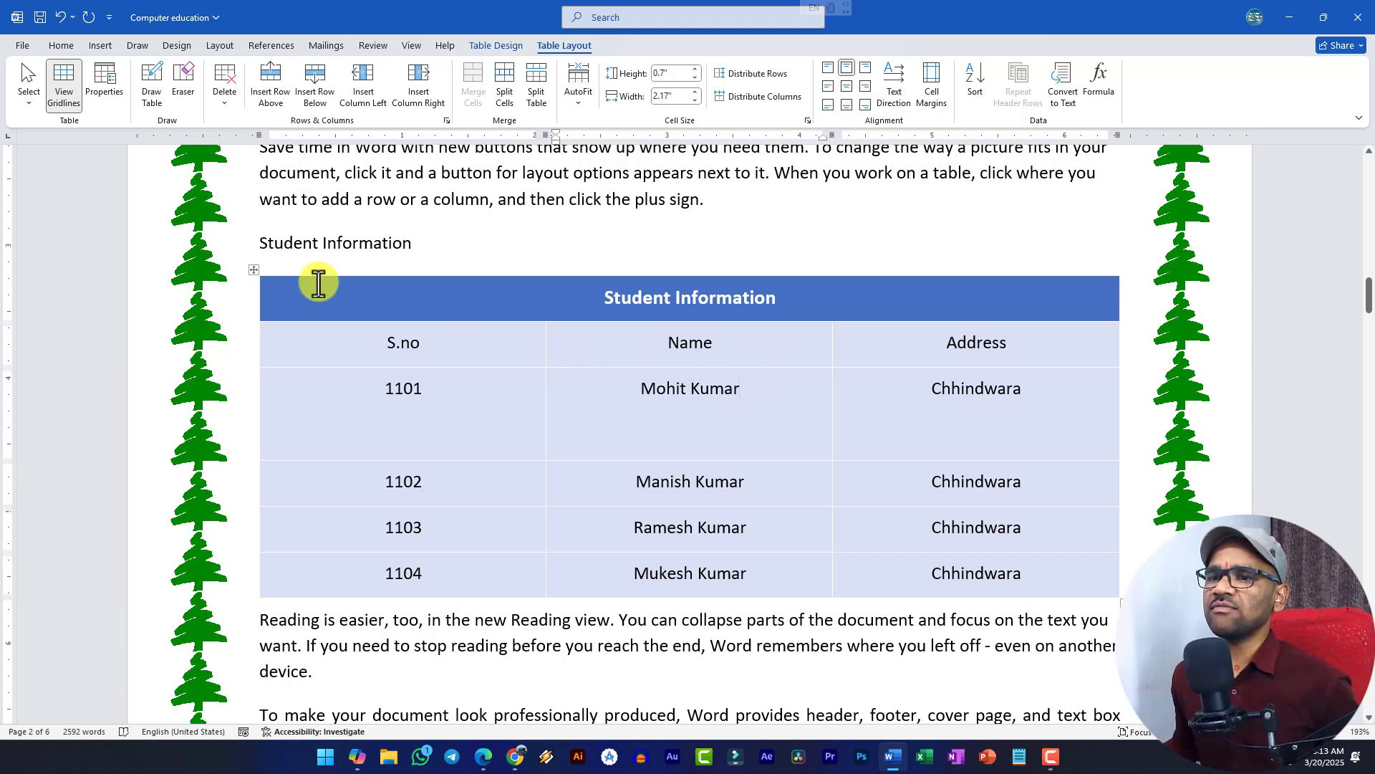
click(255, 269)
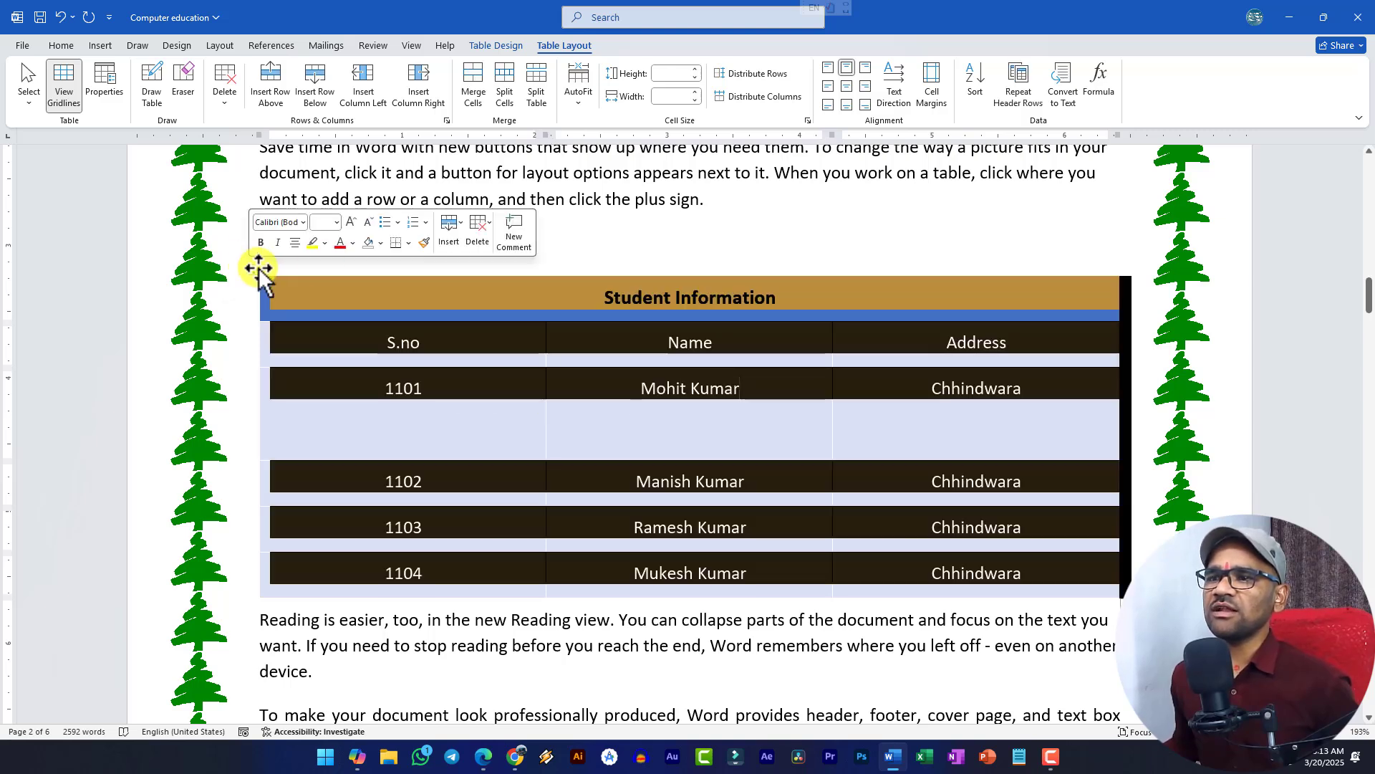
click(827, 87)
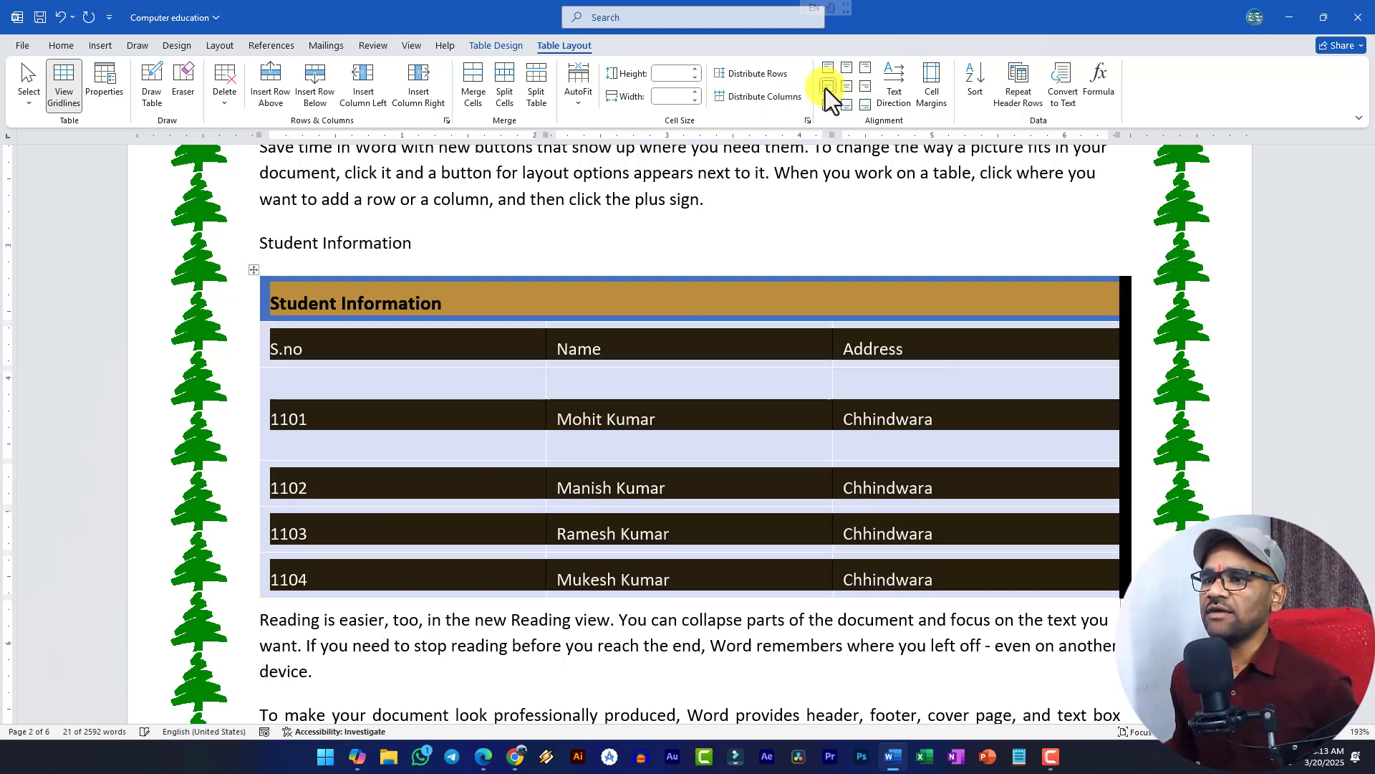
- Centre all cell text, and try then revert vertical text direction on the header row
click(848, 89)
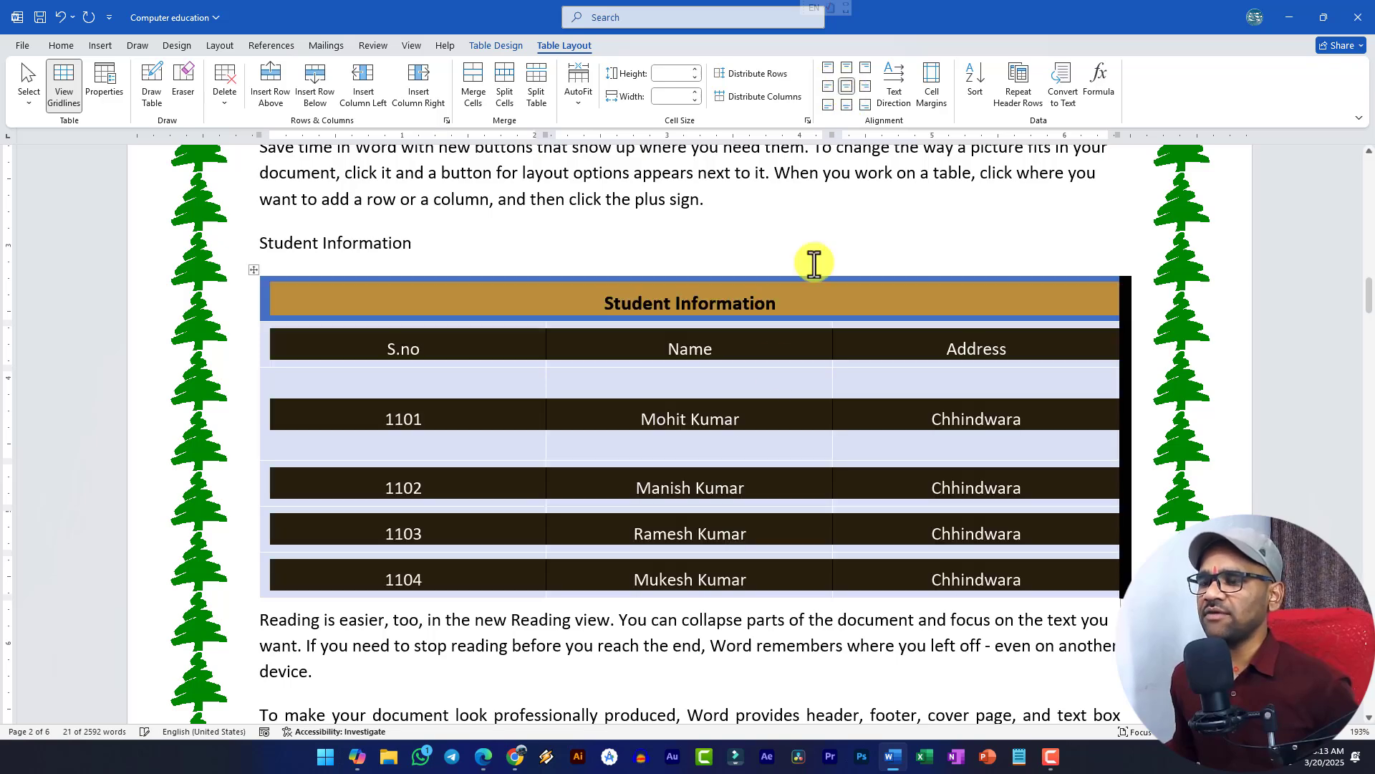
click(740, 378)
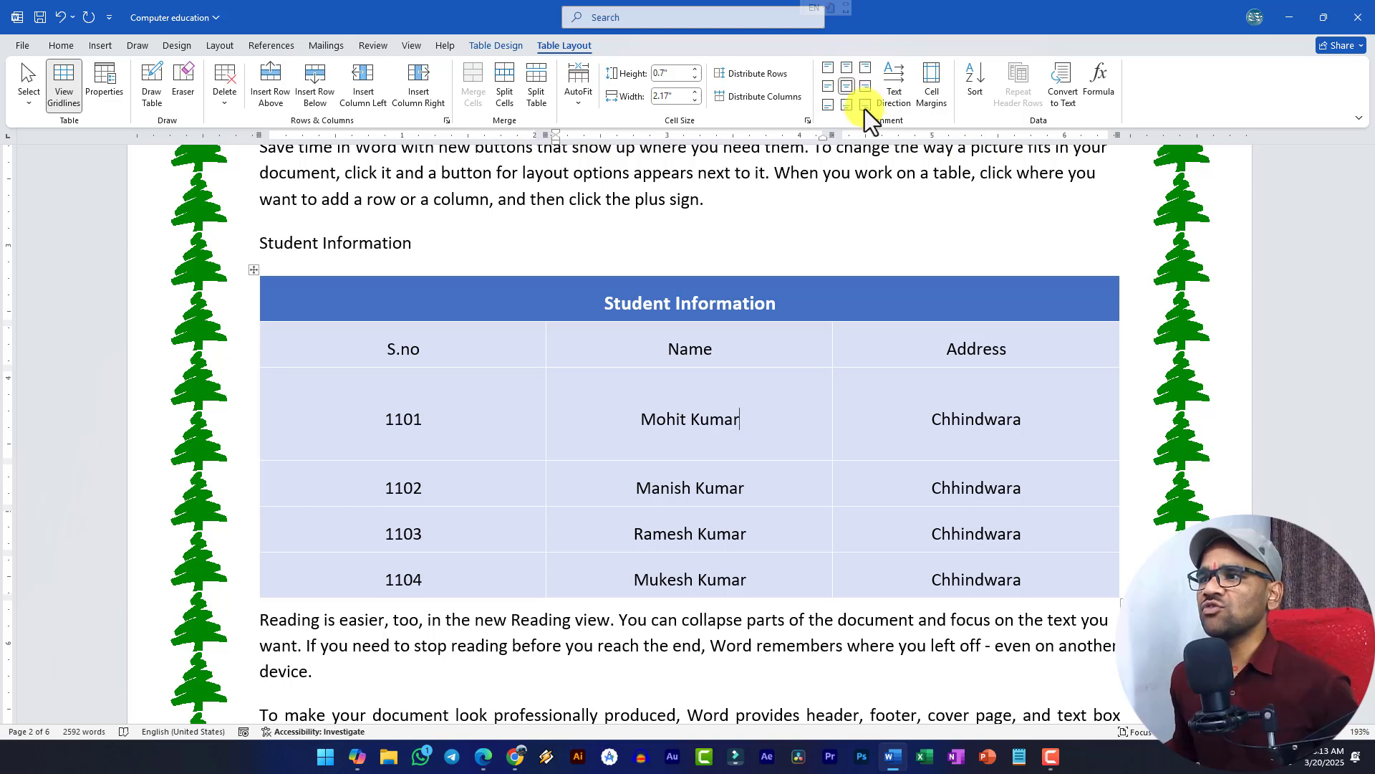
drag(393, 344, 1044, 346)
click(895, 82)
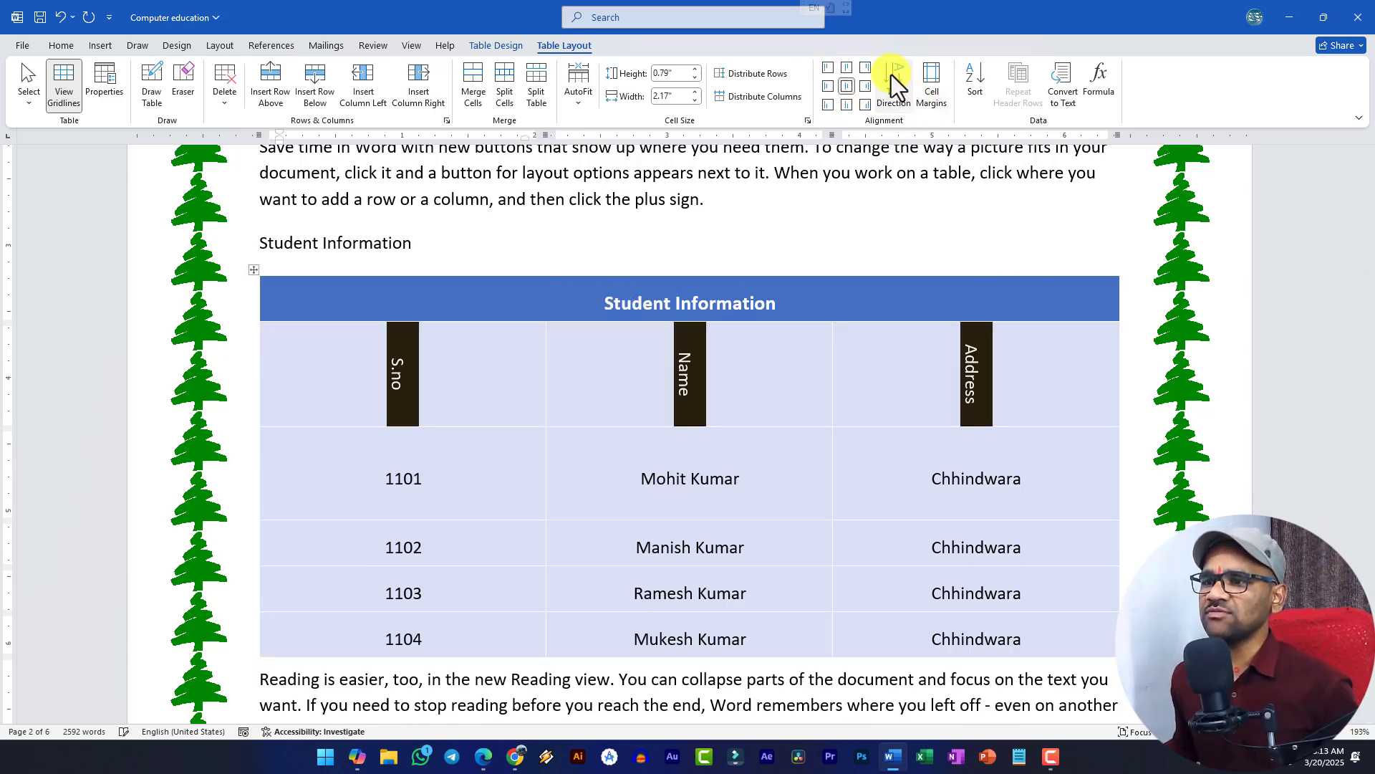
click(891, 74)
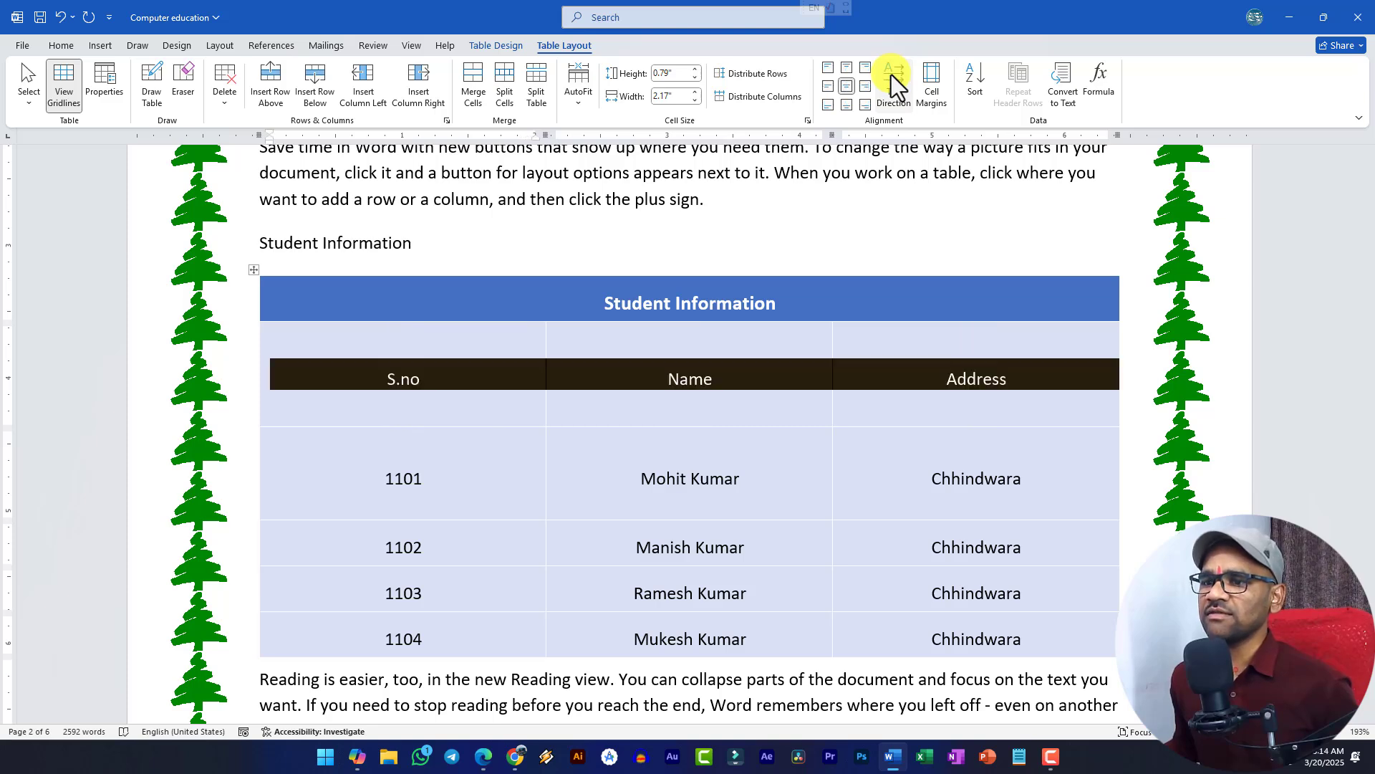
click(749, 424)
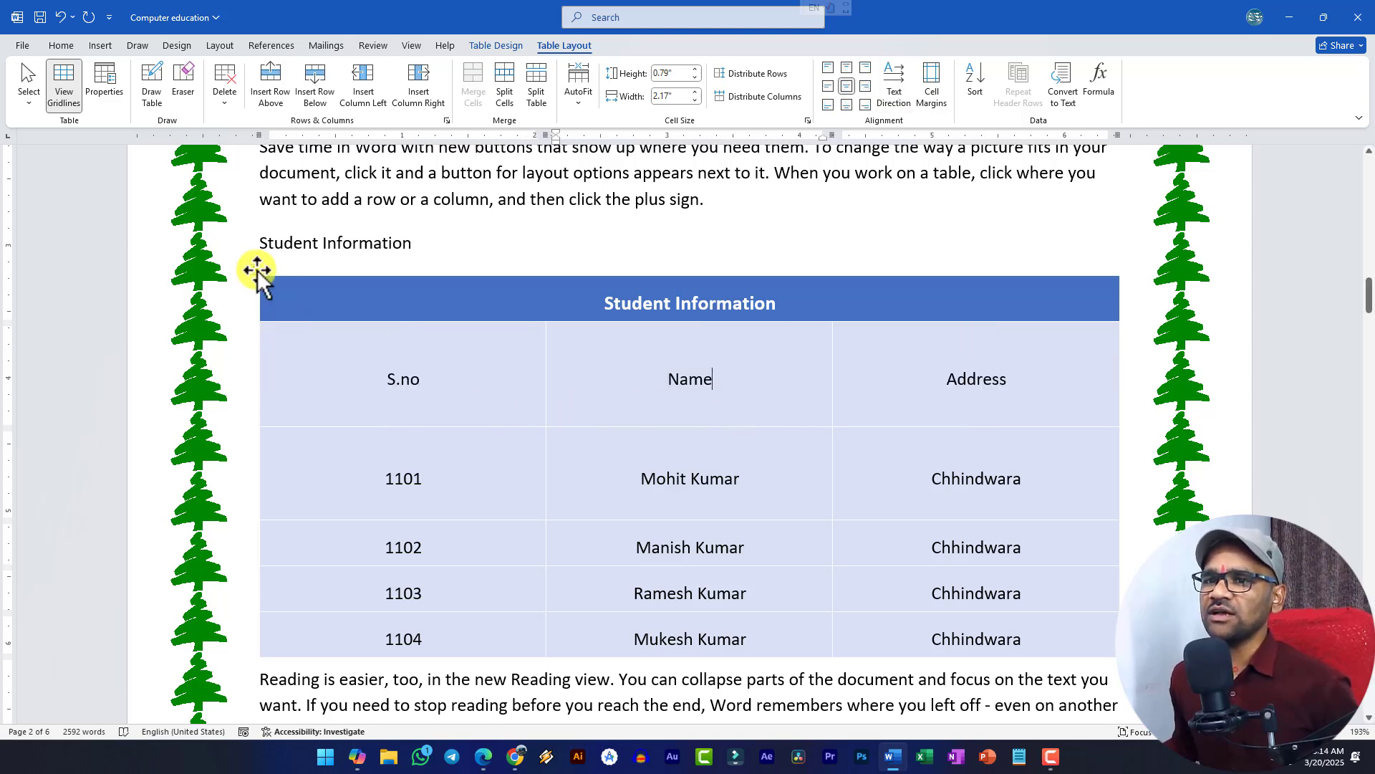
- AutoFit the table to its contents, shrink the header and 1101 rows, then widen it partially
click(256, 270)
click(578, 82)
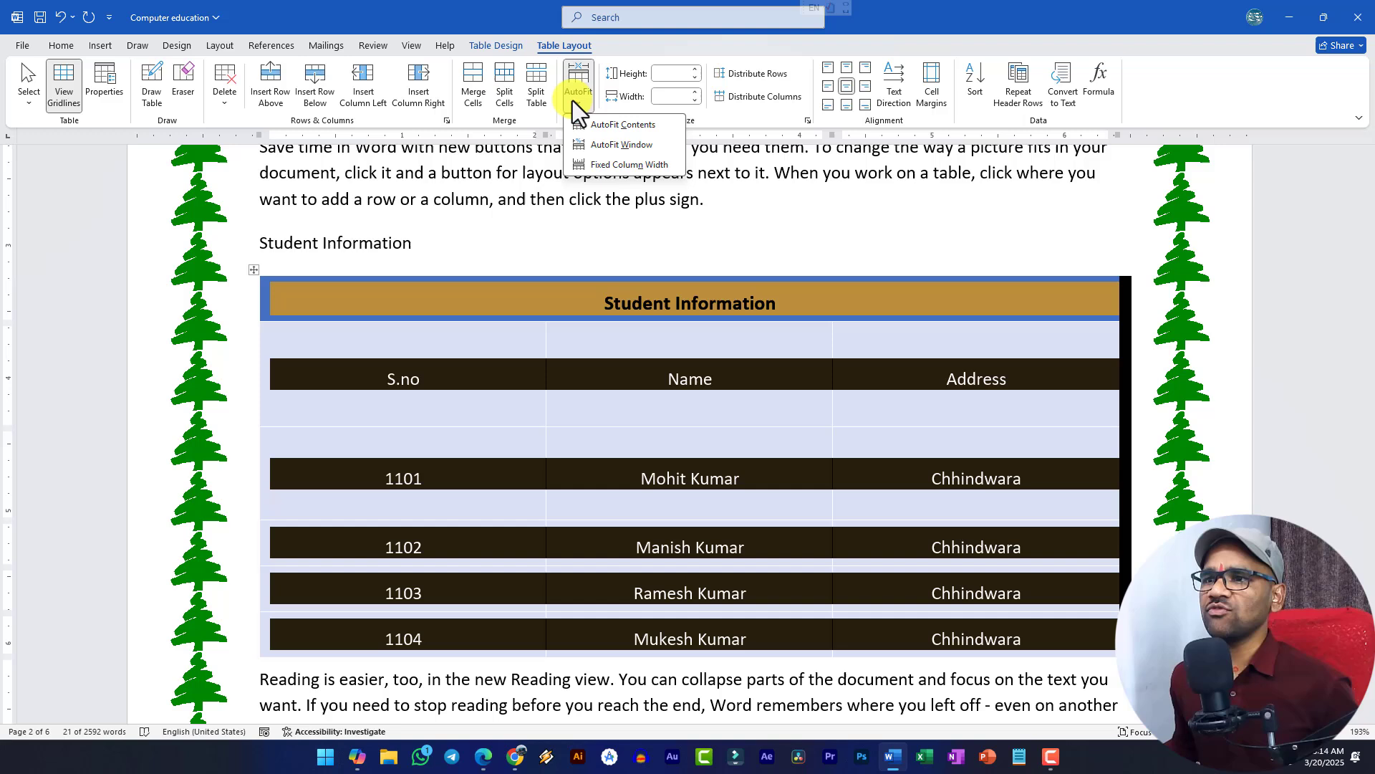
click(628, 127)
click(535, 416)
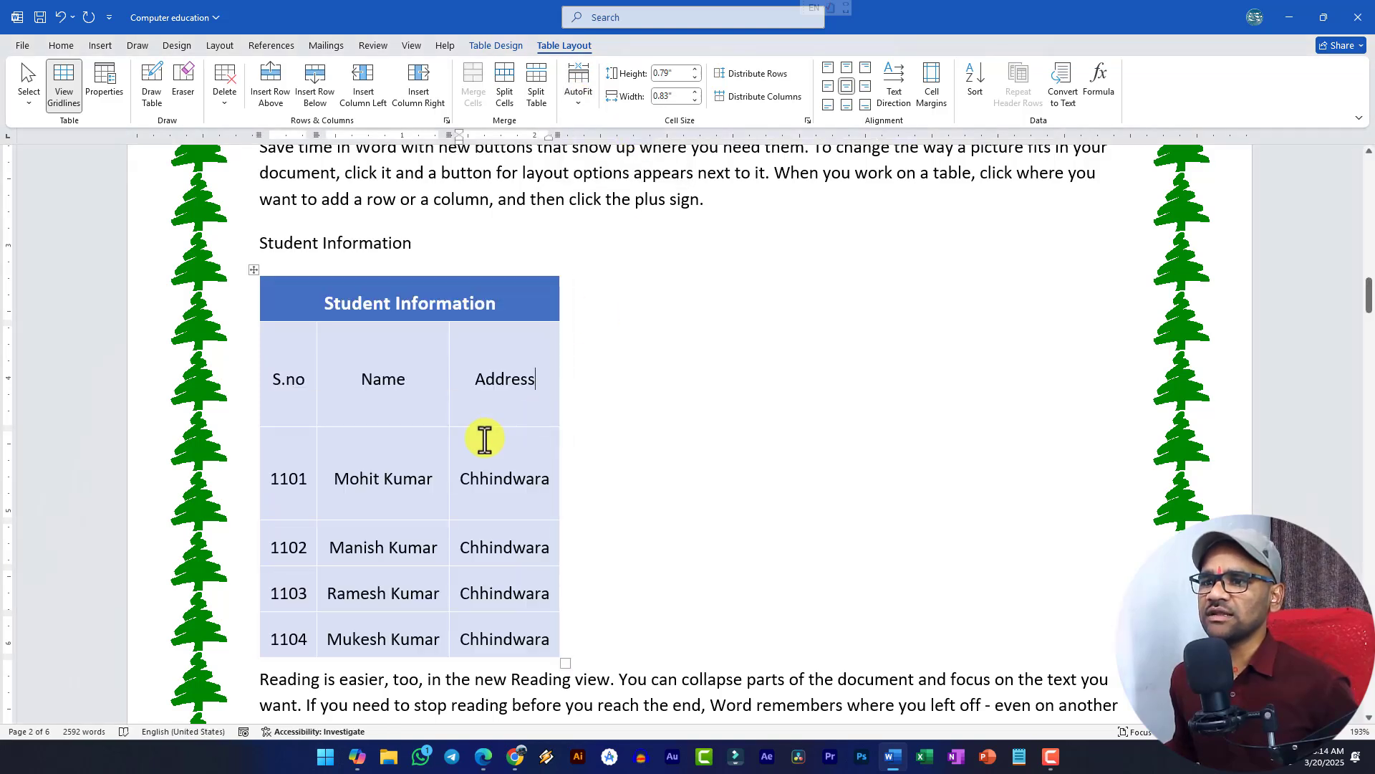
drag(491, 427, 494, 354)
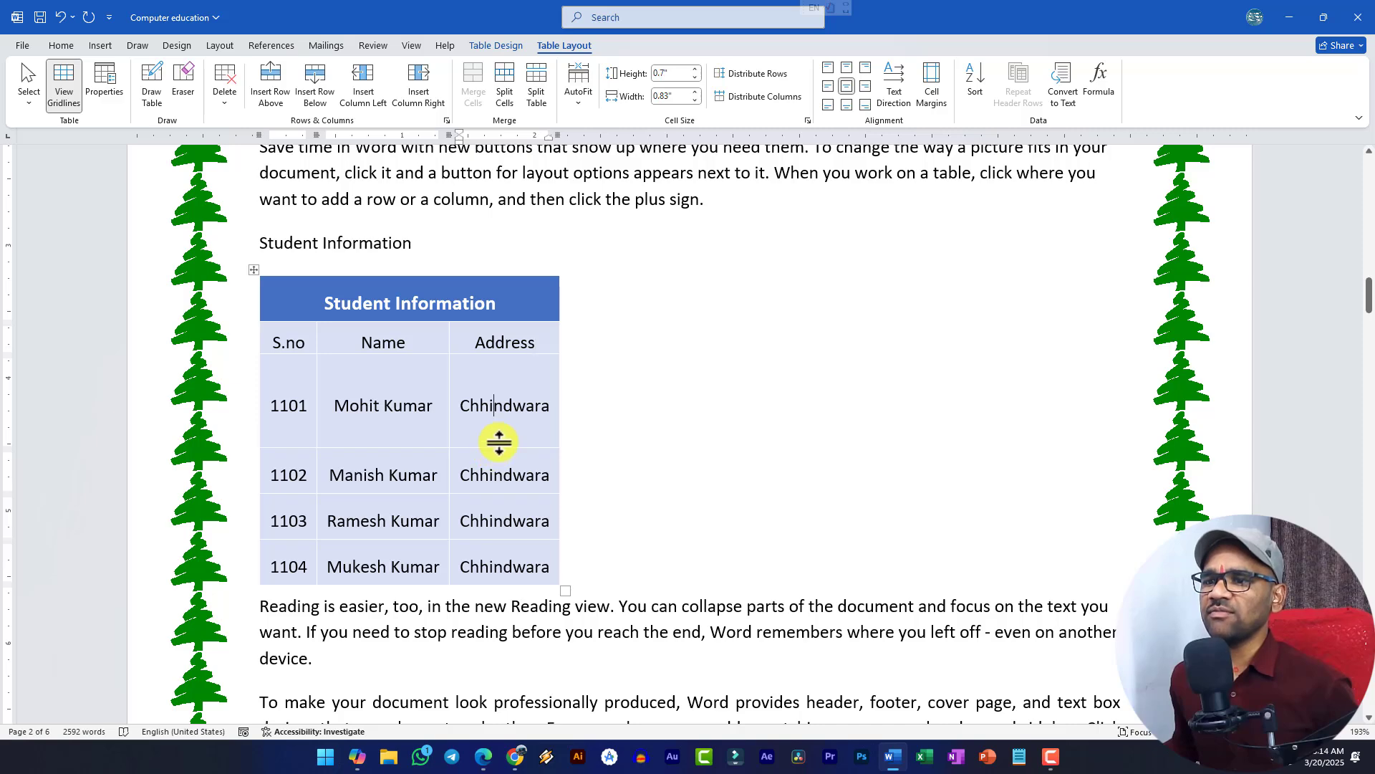
drag(499, 442, 507, 400)
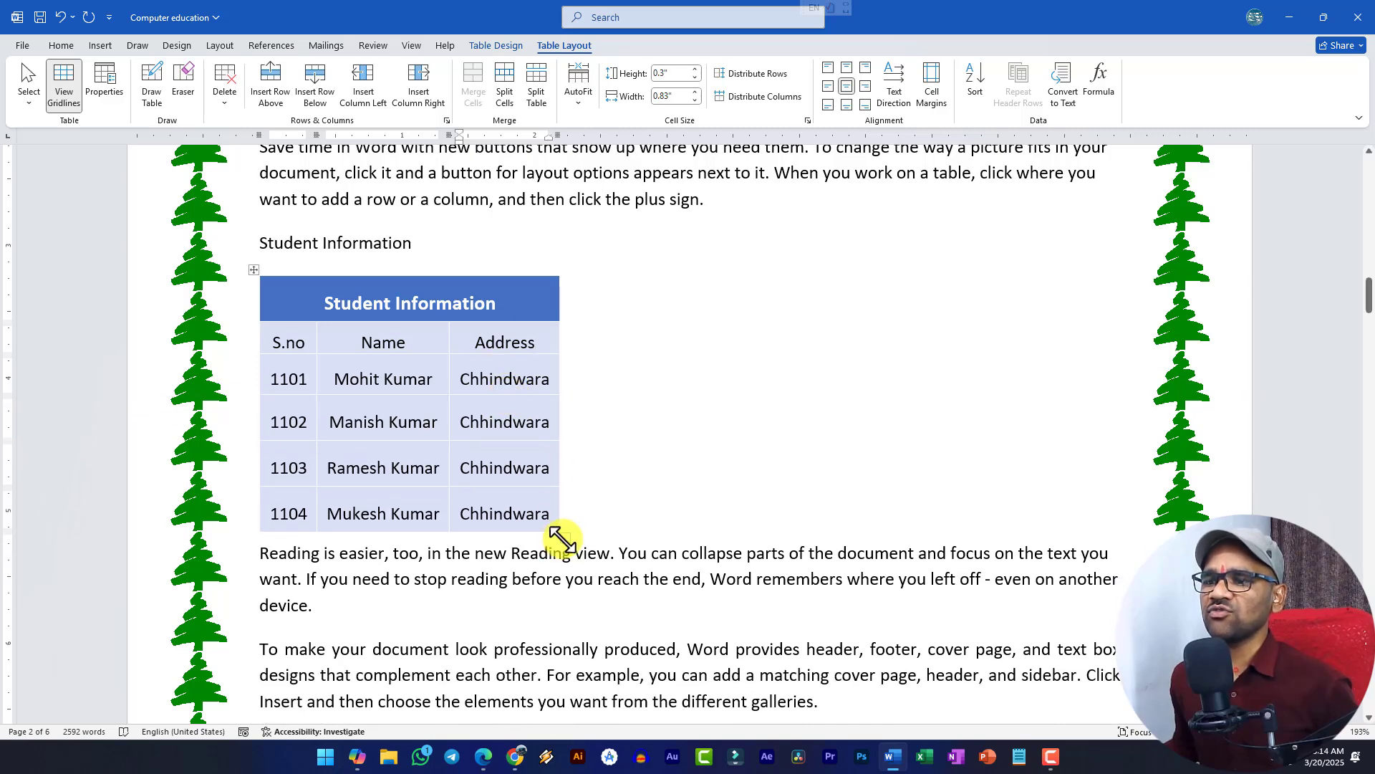
drag(563, 537, 938, 528)
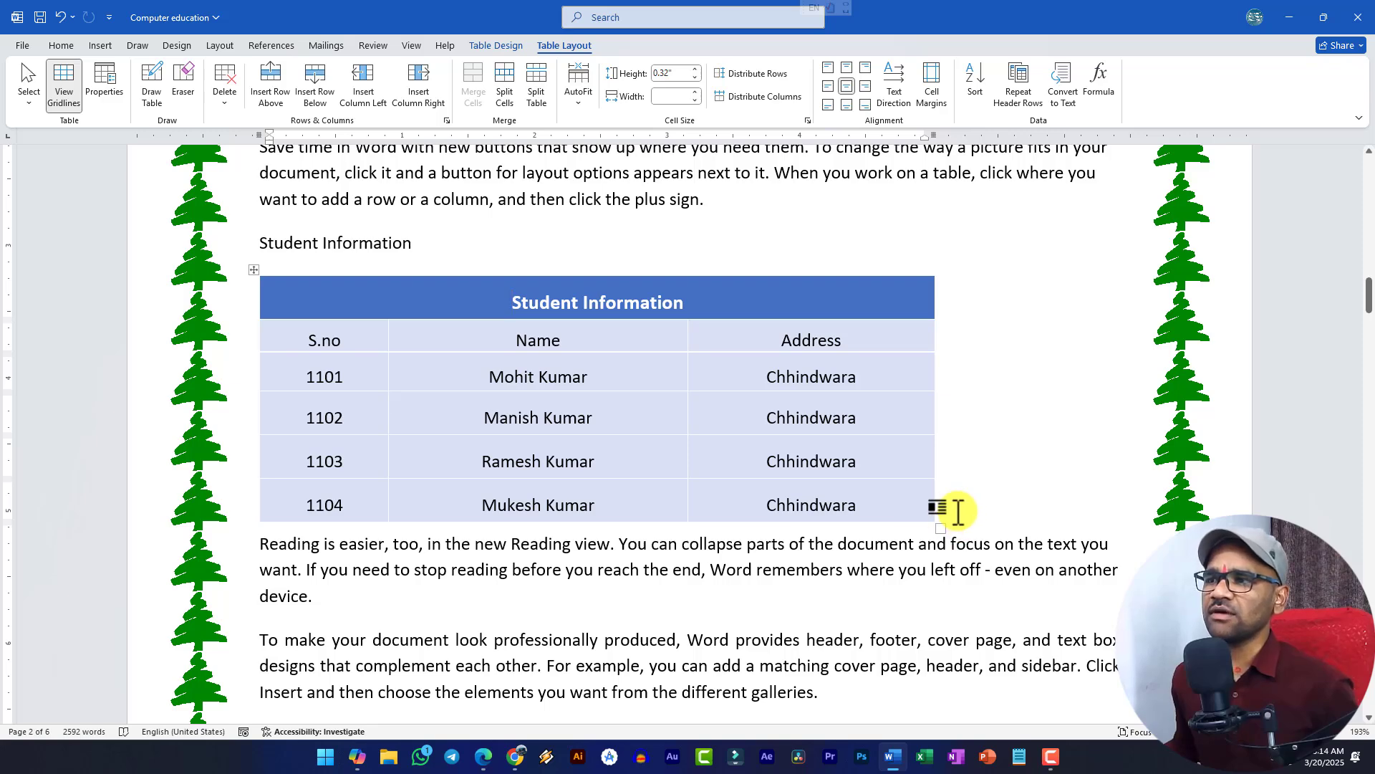
- Delete the merged Student Information title row using Delete Rows
click(925, 98)
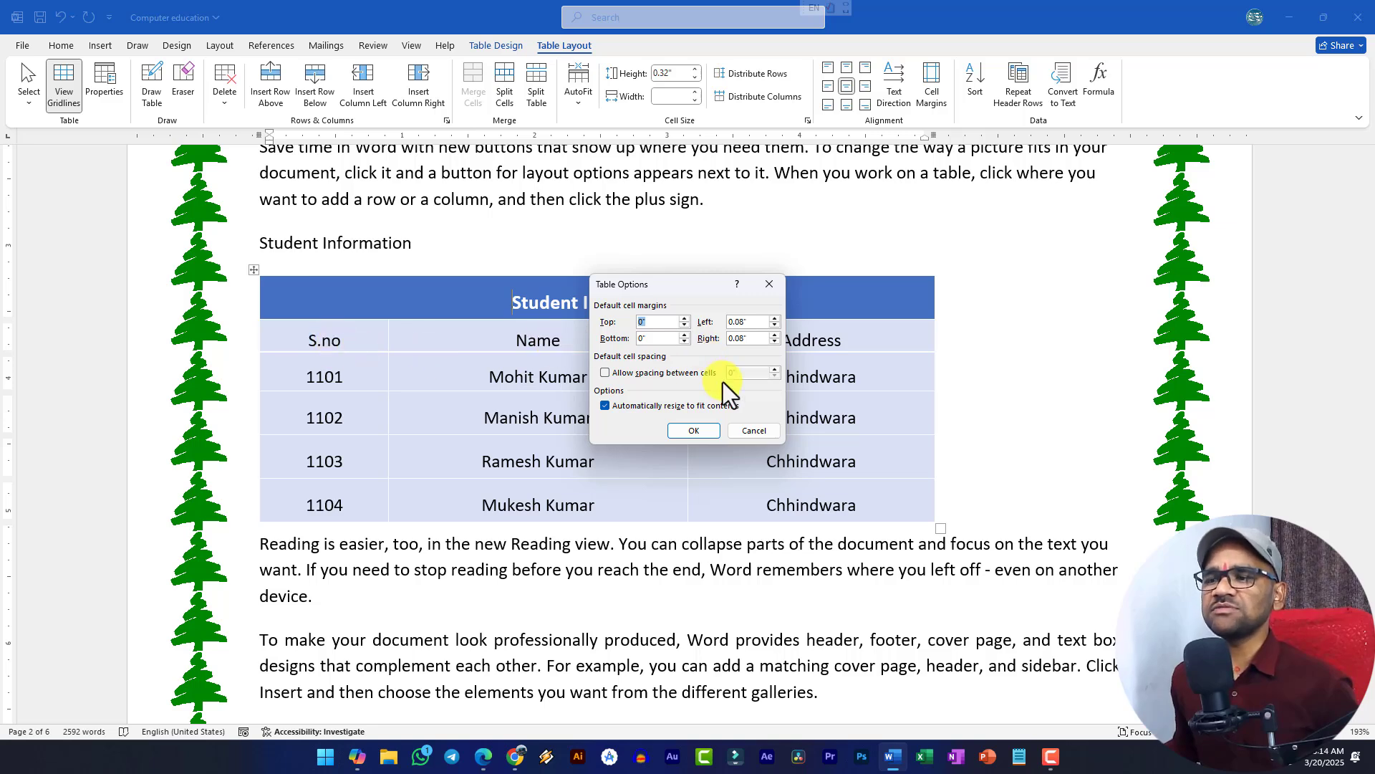
click(741, 431)
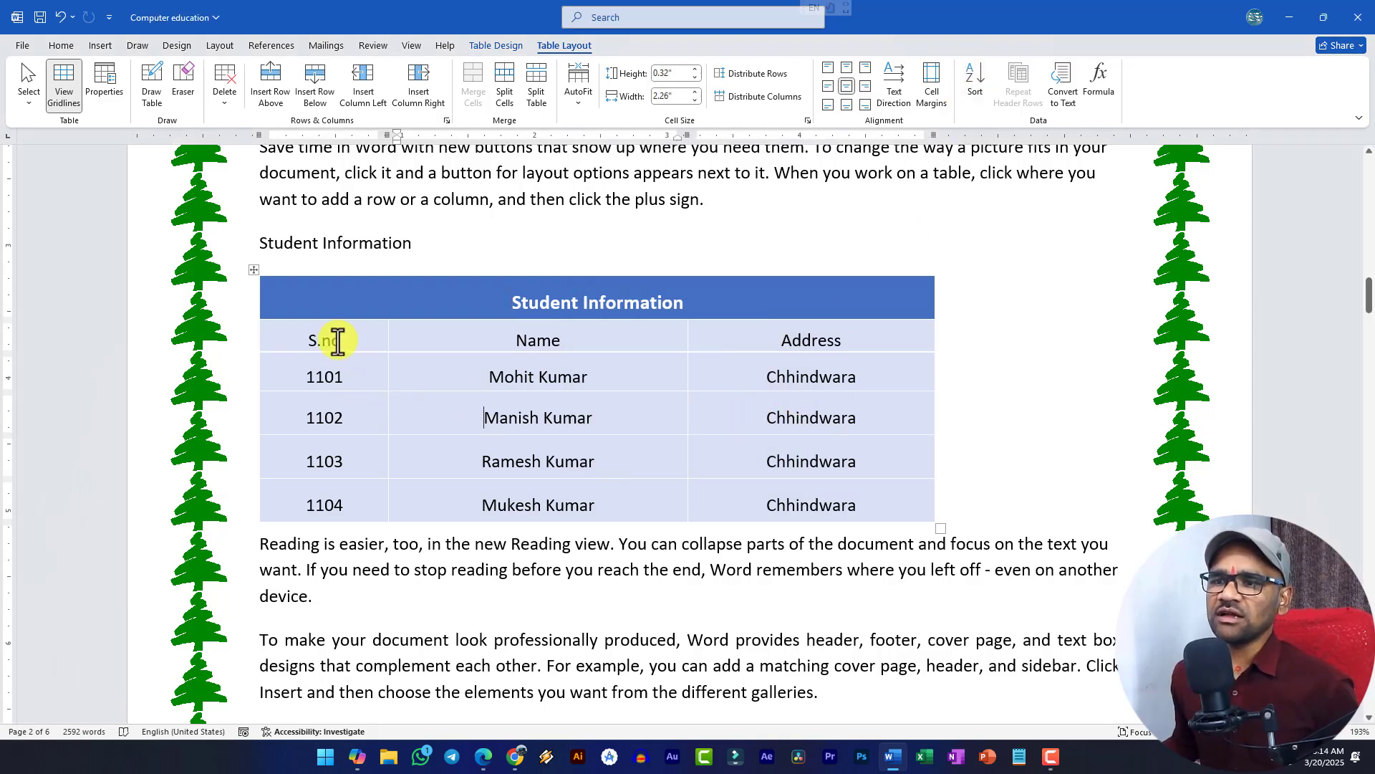
right_click(424, 300)
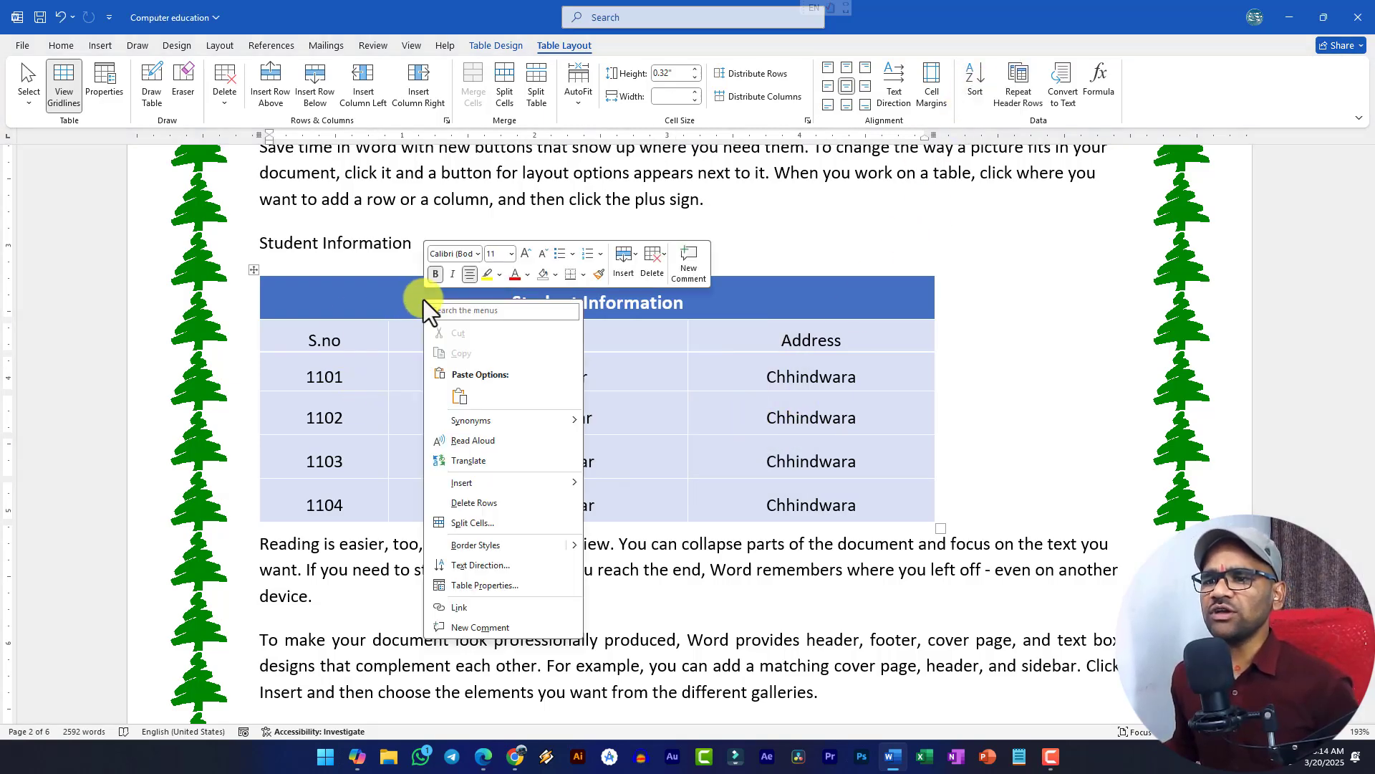
click(397, 299)
click(226, 99)
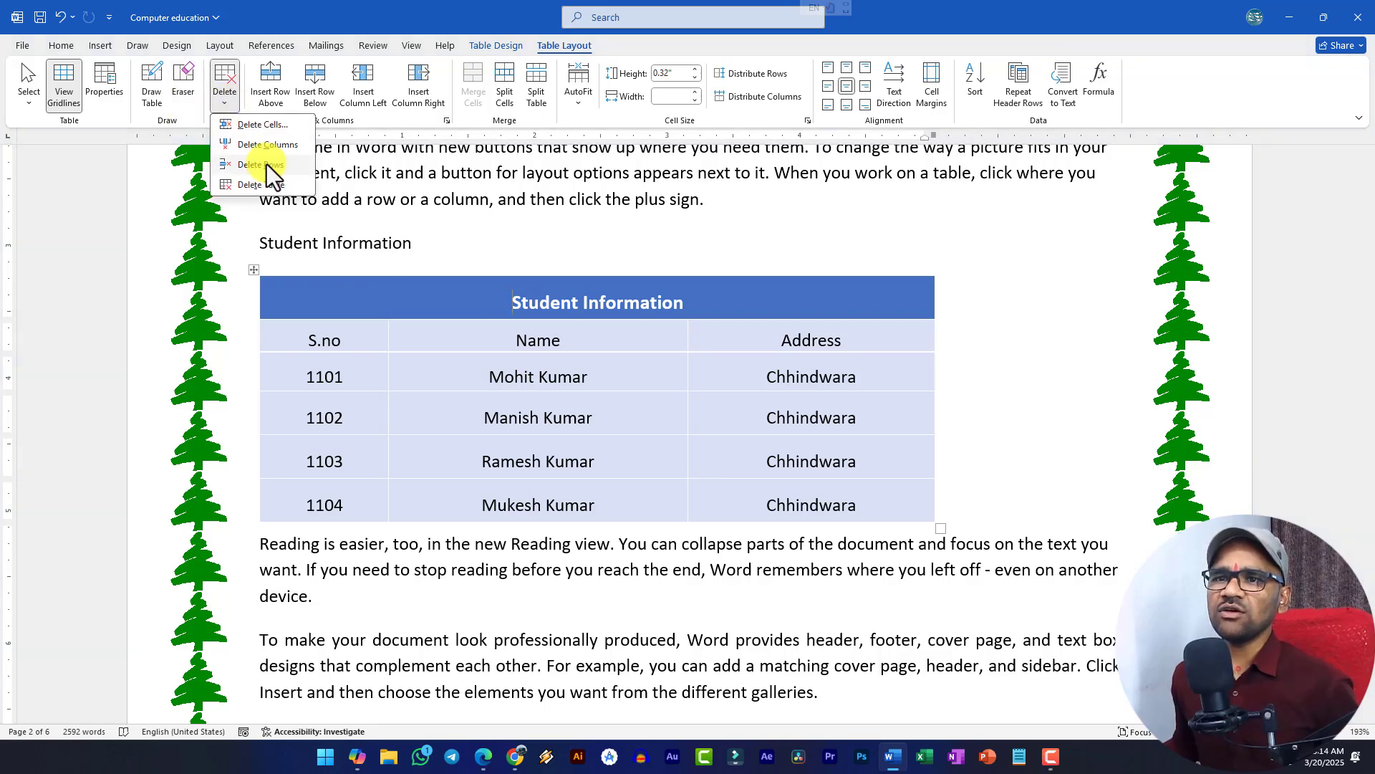
click(268, 166)
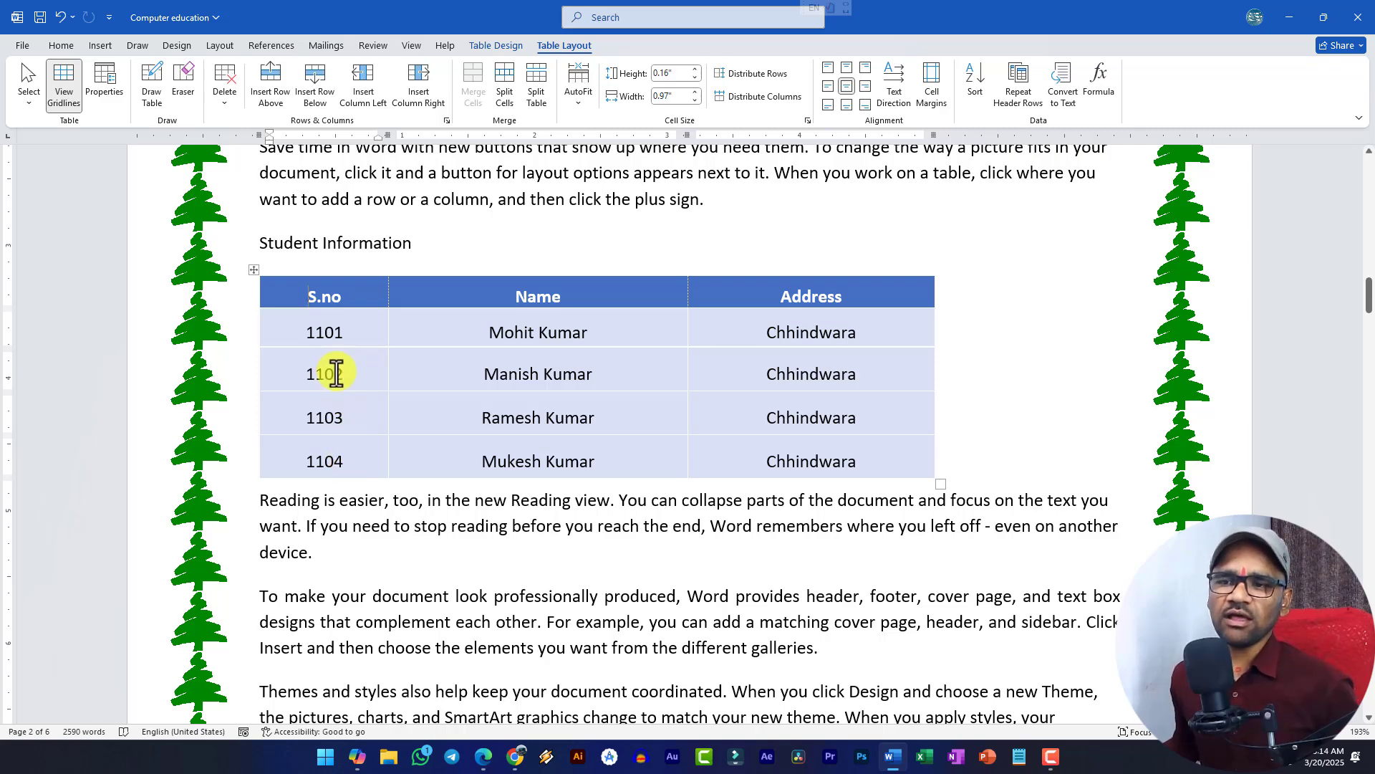
- Sort the student rows by S.no in descending order with a header row, 1104 down to 1101
click(254, 270)
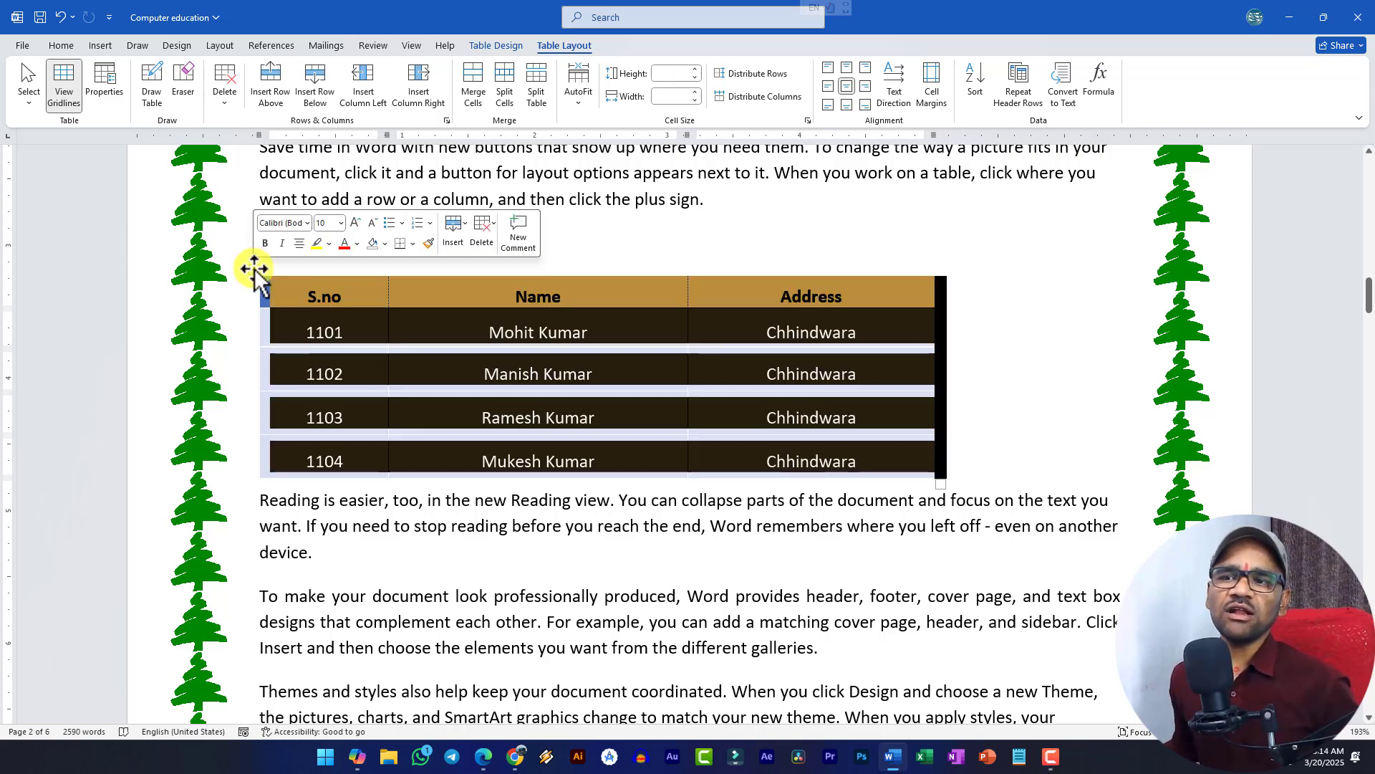
click(976, 82)
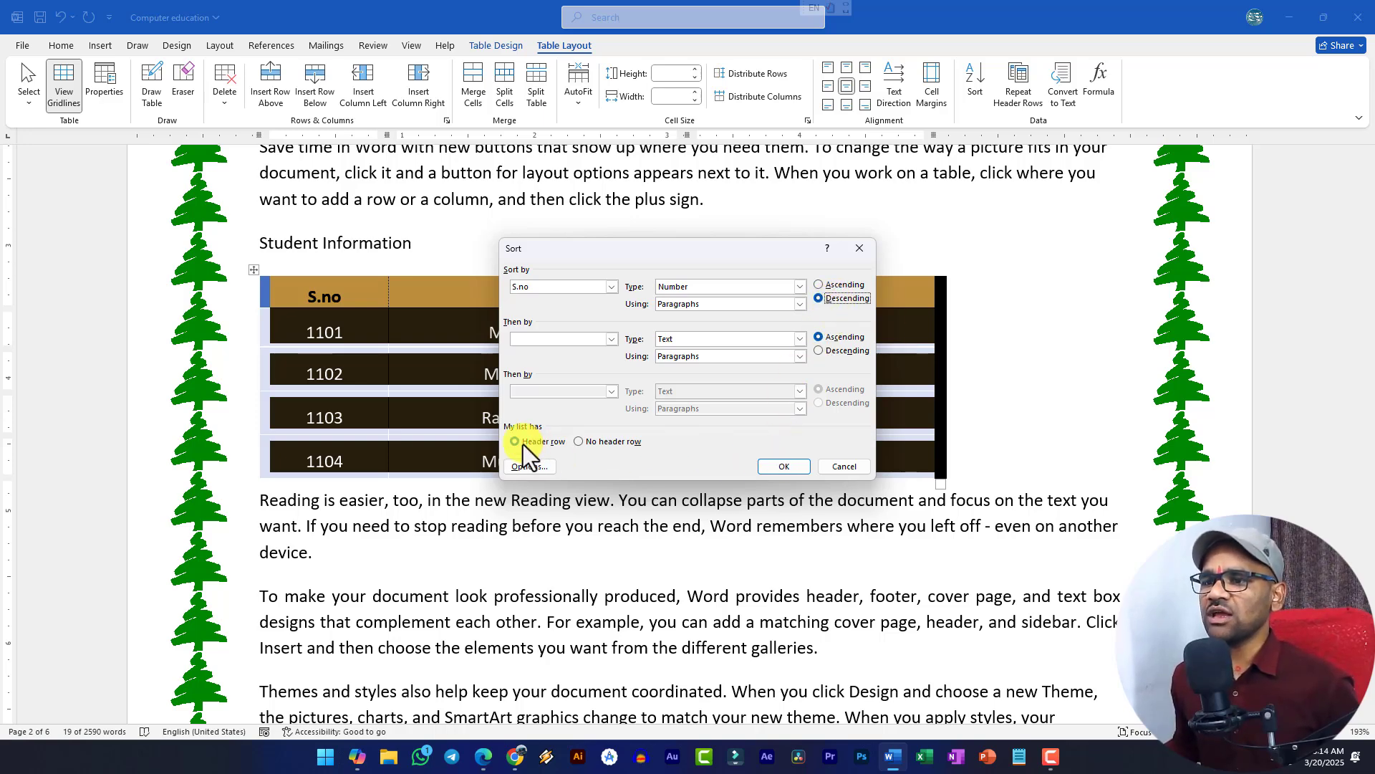
drag(638, 245, 652, 369)
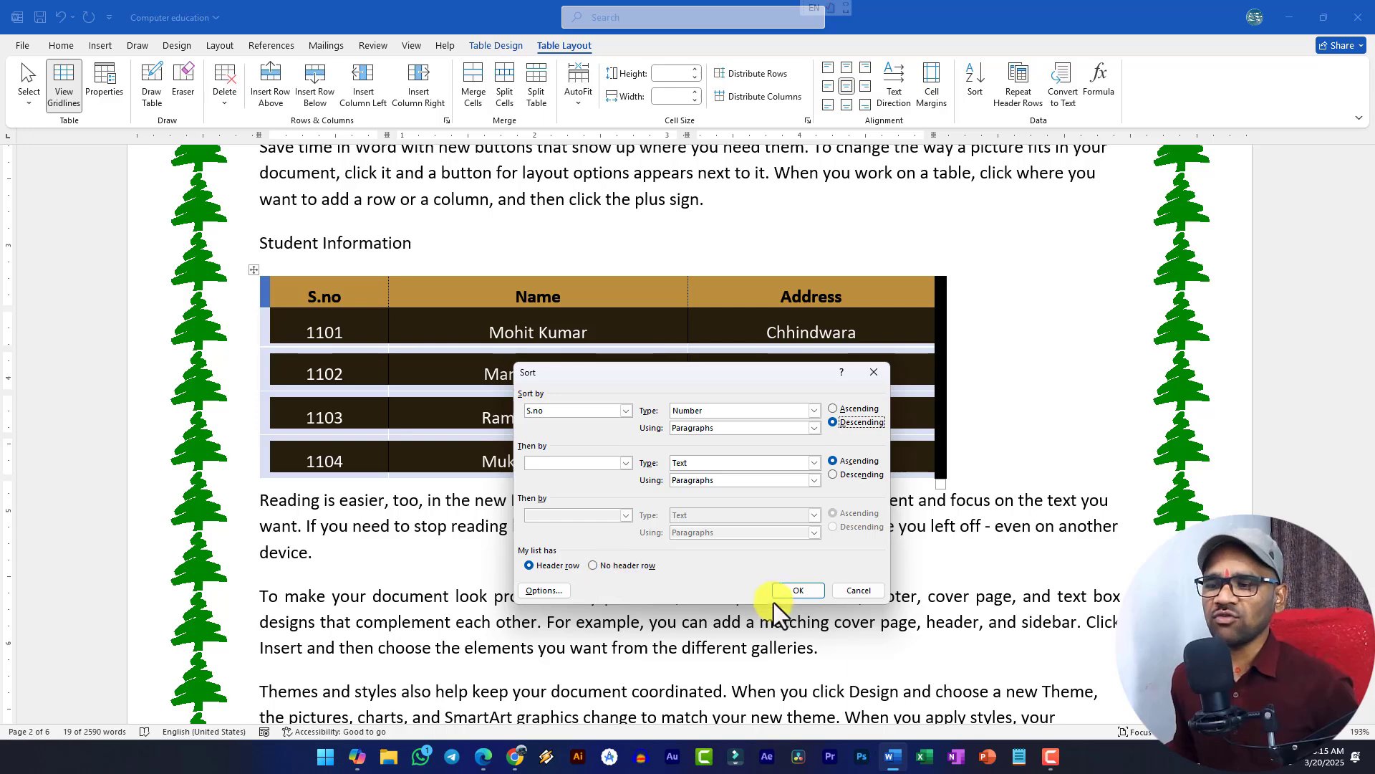
click(797, 592)
click(601, 422)
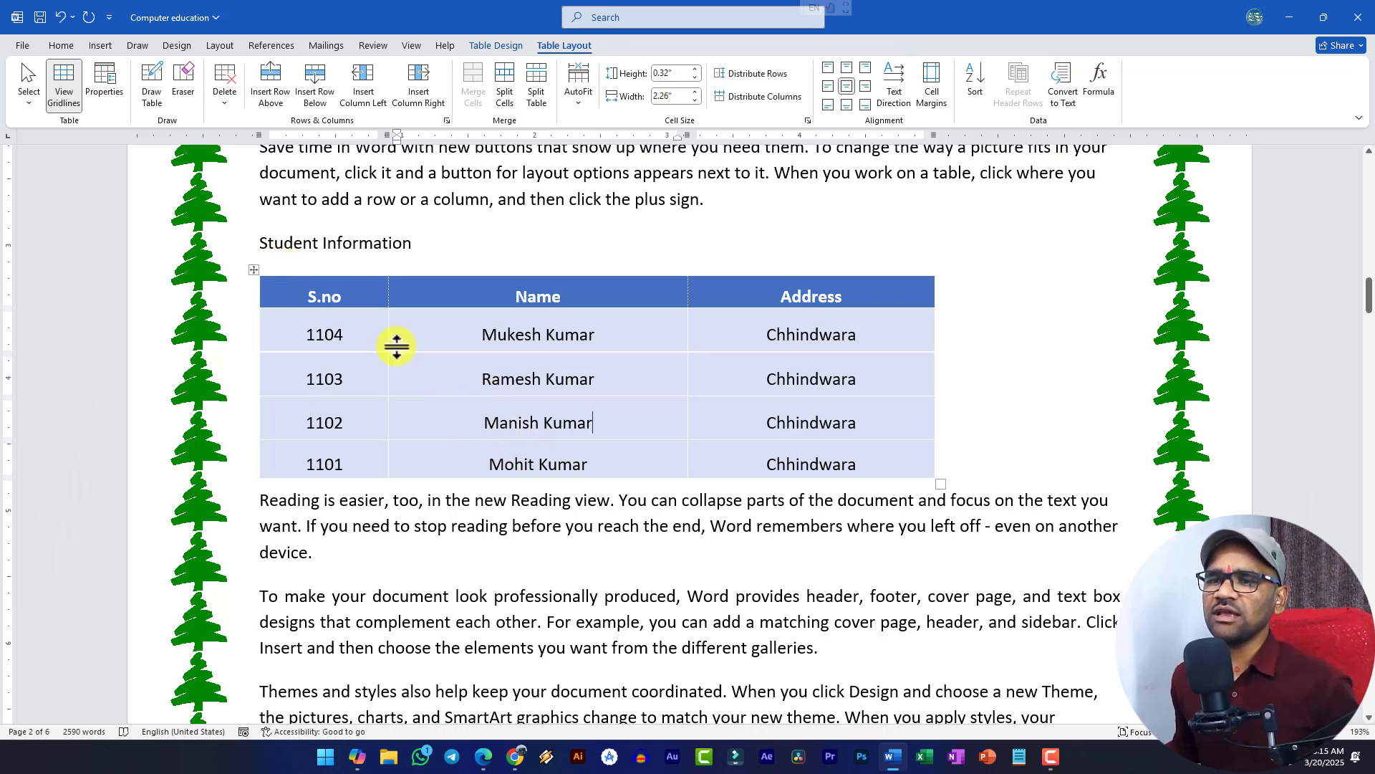
- Replace the student name in the 1101 row with a new name
triple_click(509, 458)
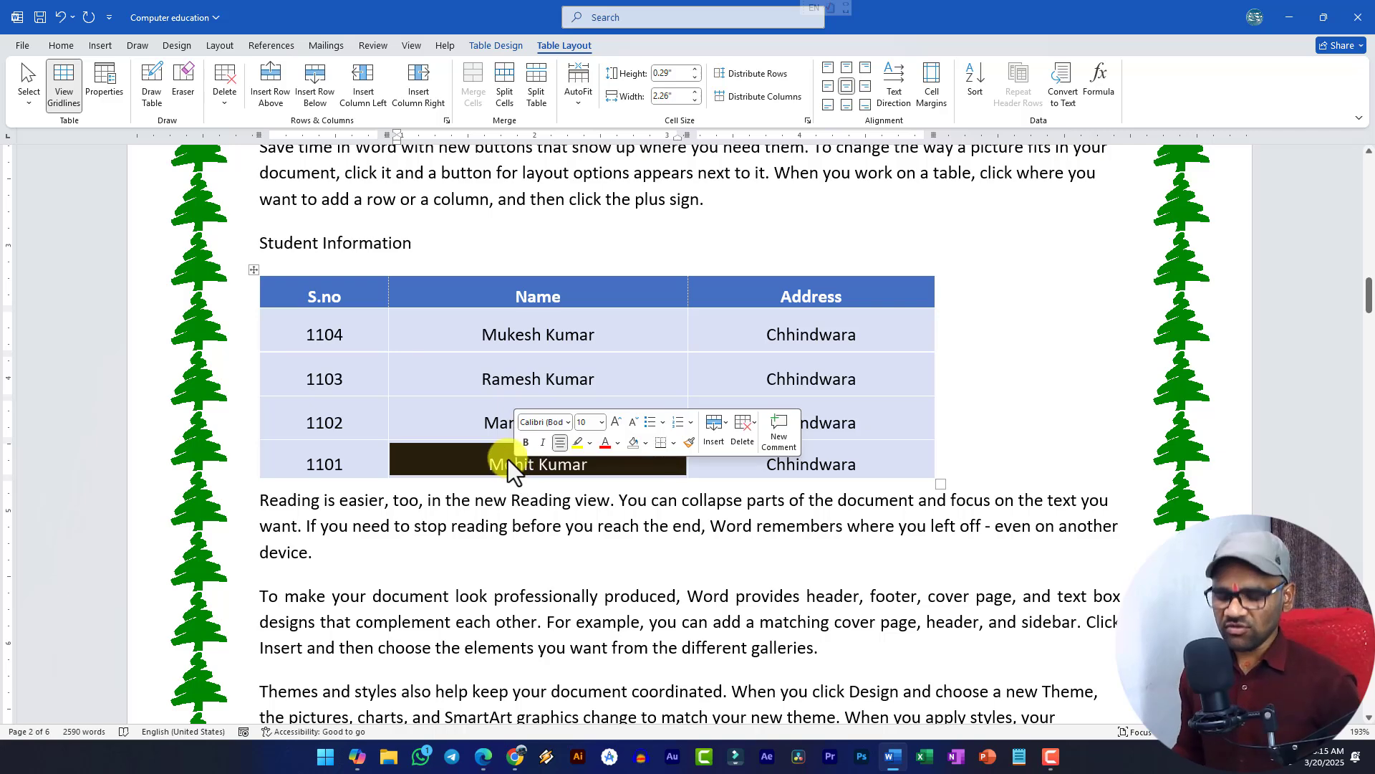
text(AJay)
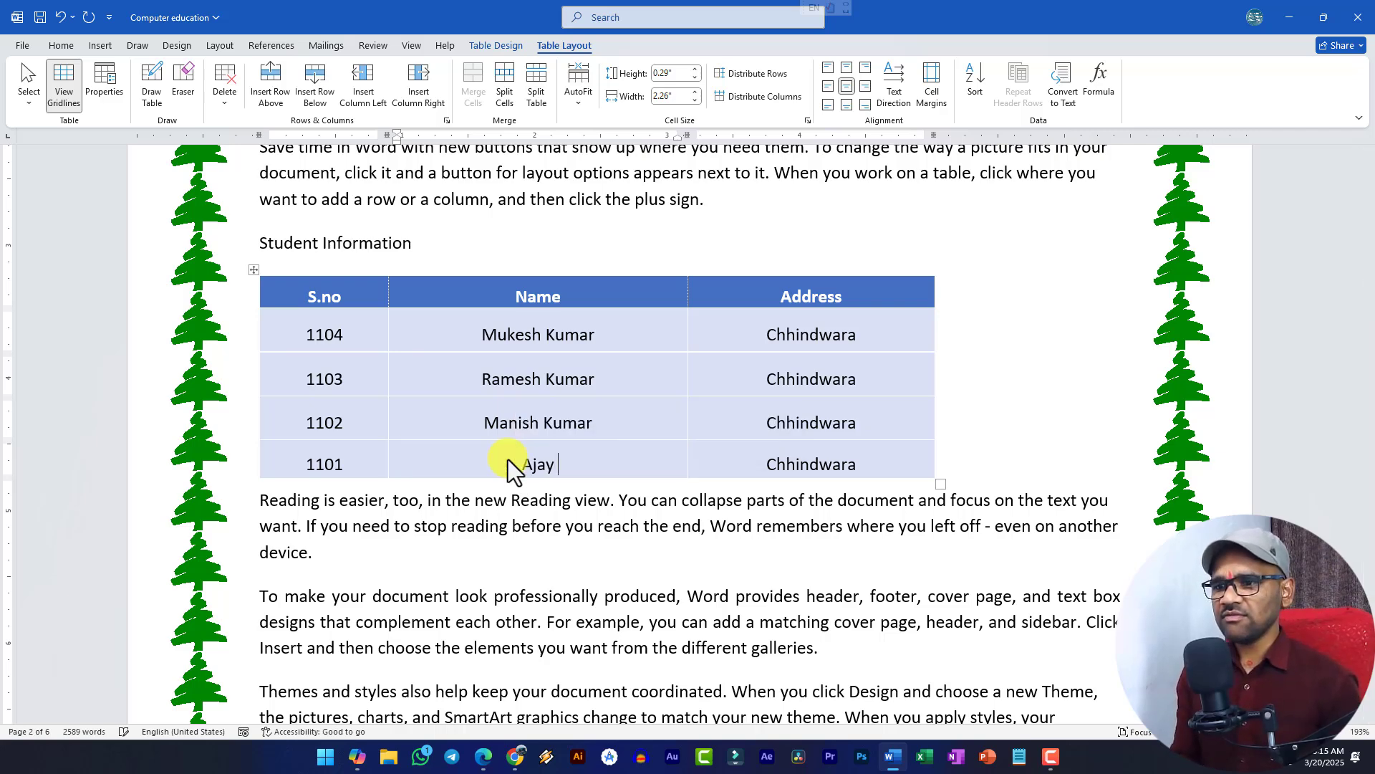
text( Kumar)
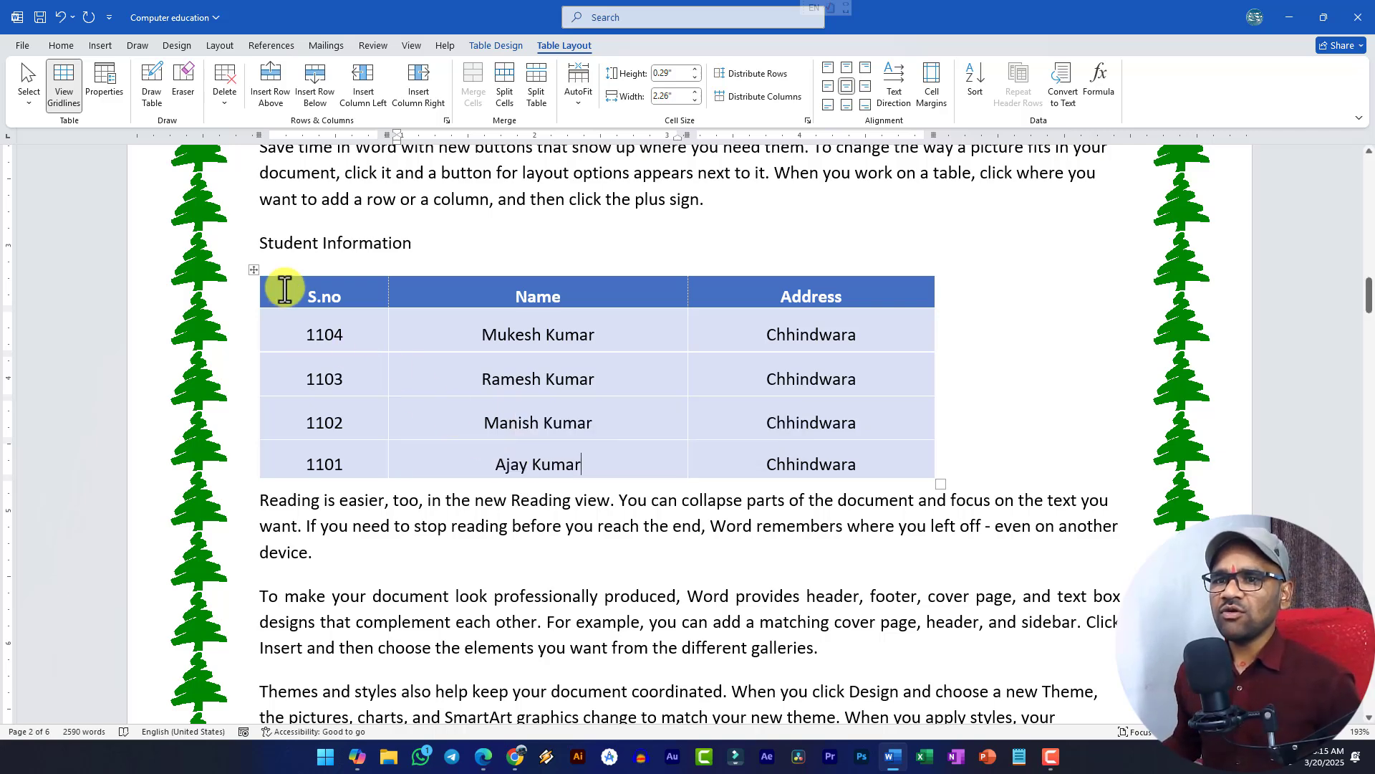
click(254, 269)
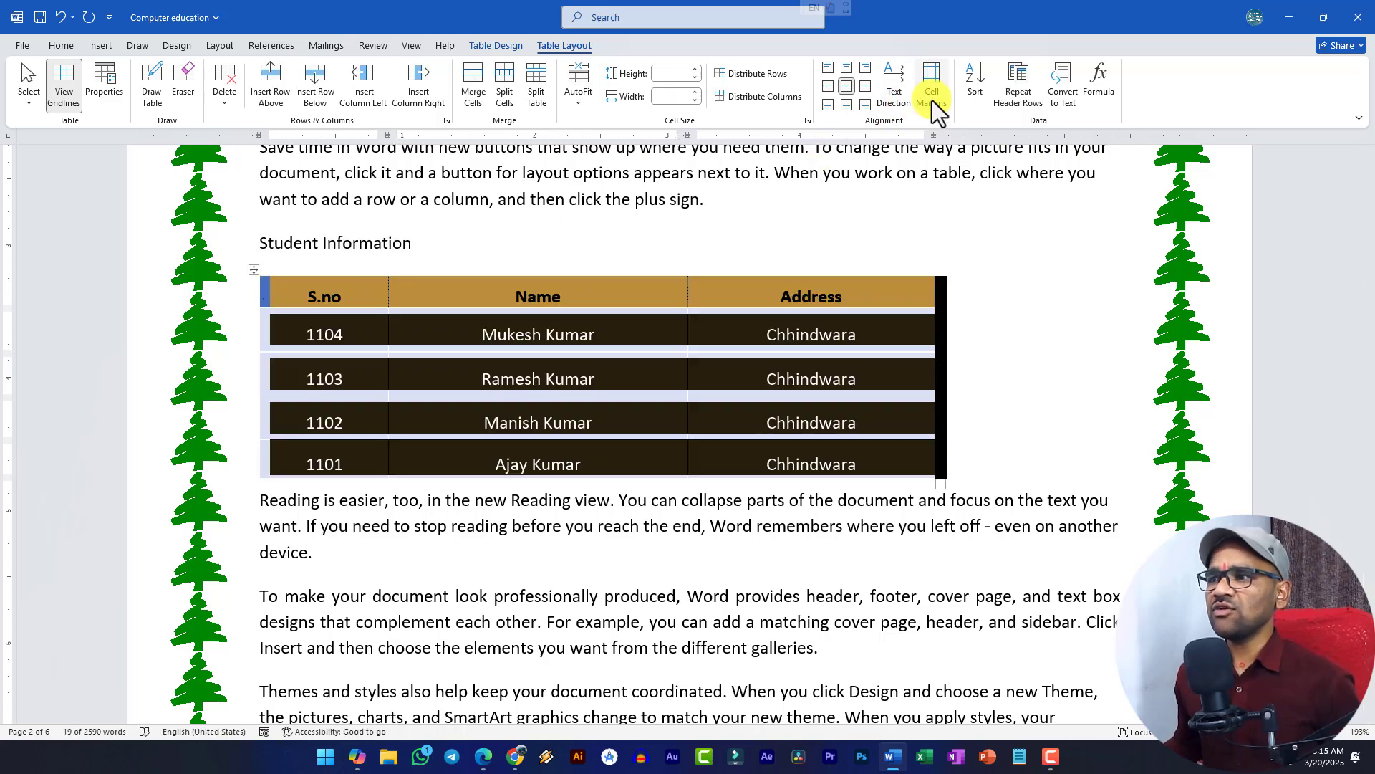
- Sort the student rows by the Name column in ascending order
click(974, 87)
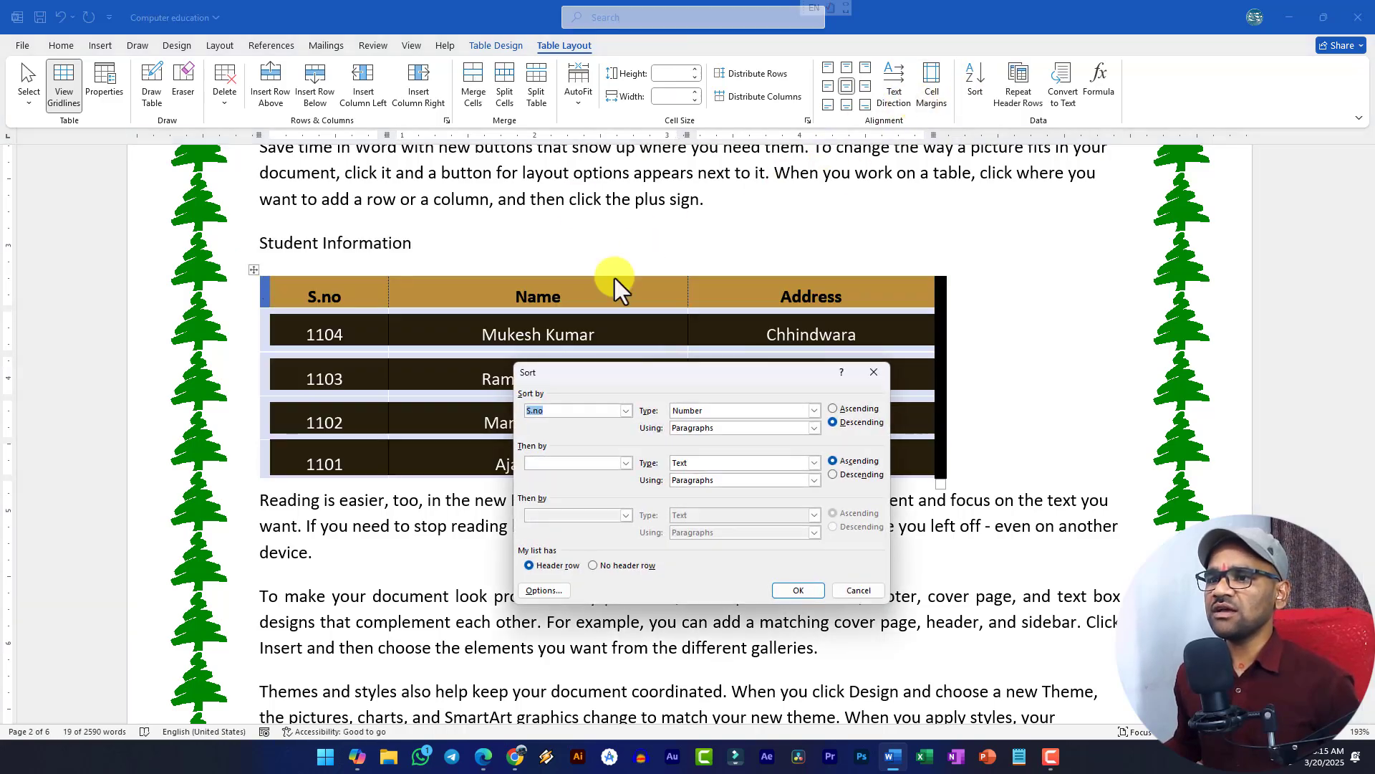
click(626, 411)
click(558, 436)
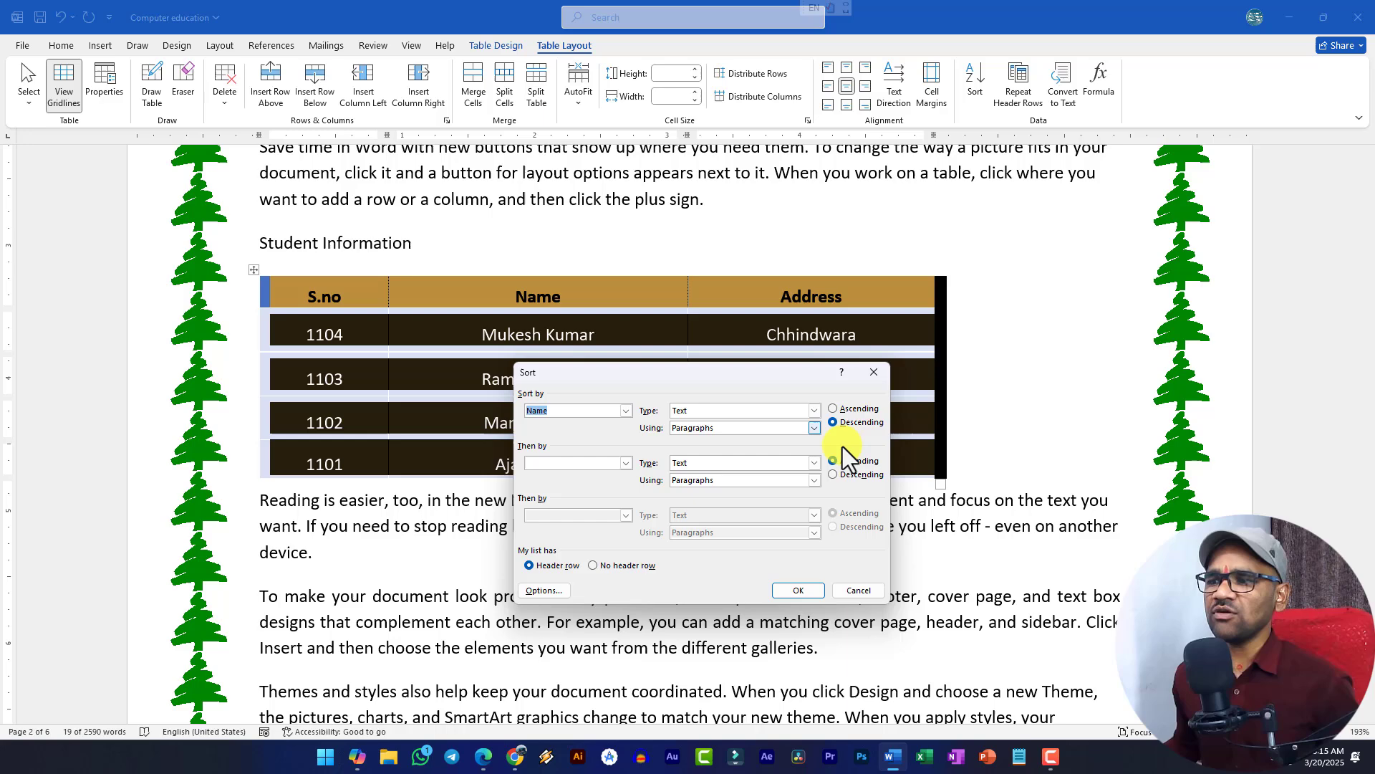
click(850, 411)
click(798, 590)
click(554, 417)
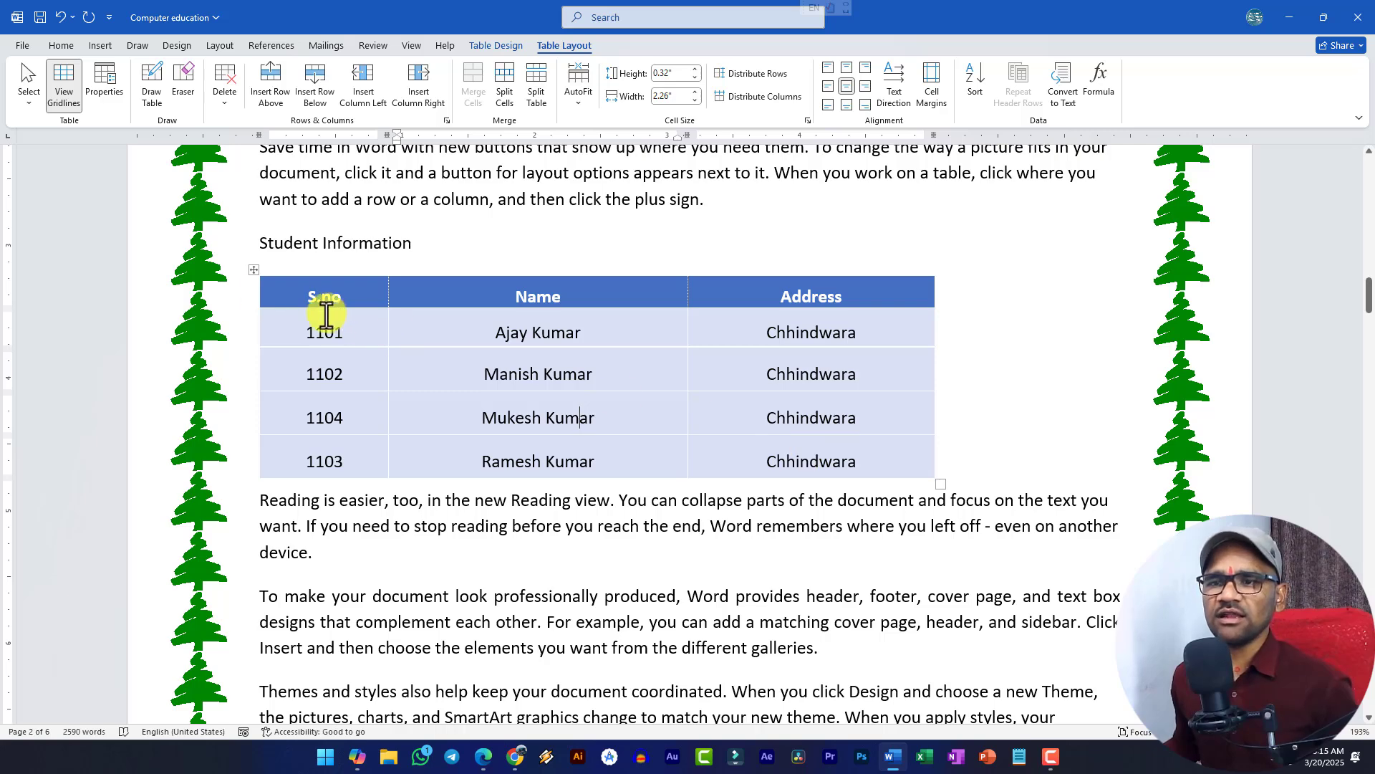
- Copy the four student rows and paste a copy below the table
click(253, 269)
click(832, 360)
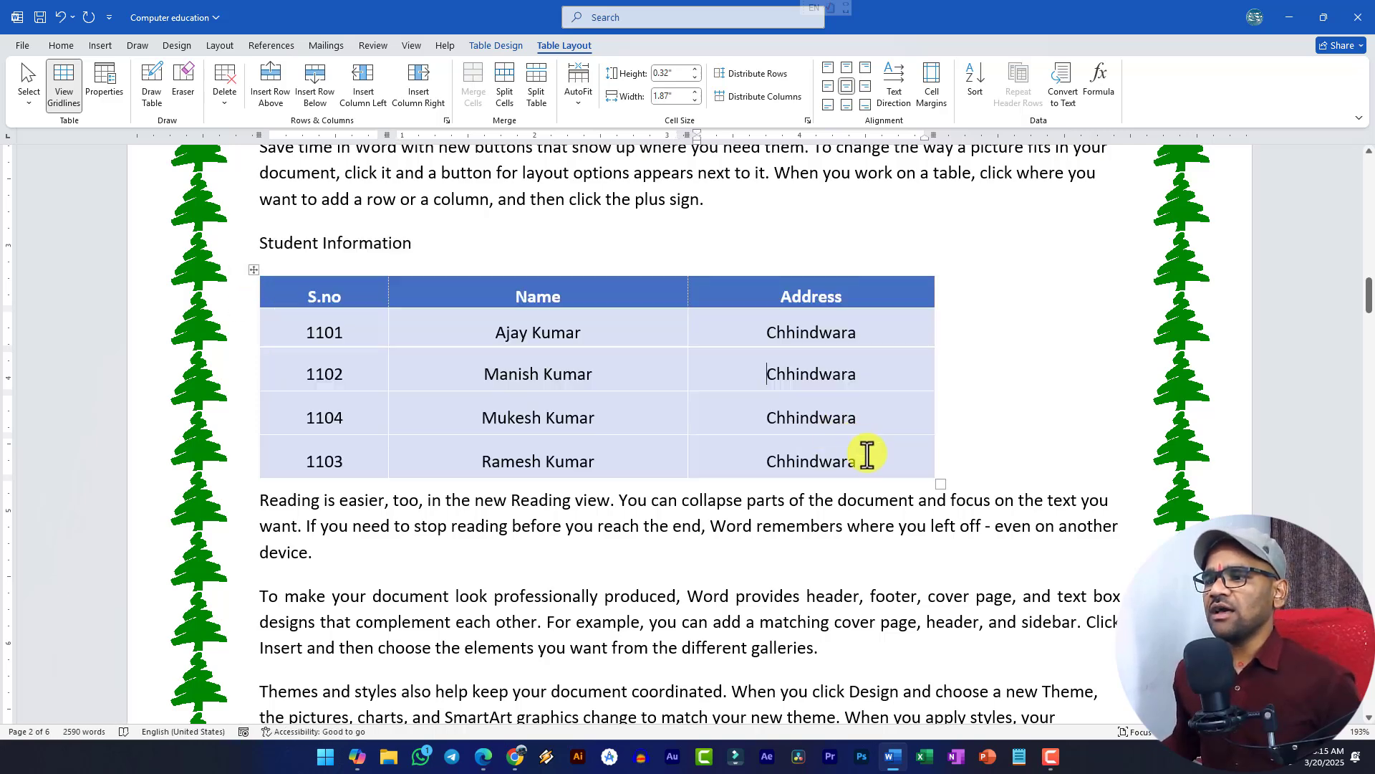
drag(867, 456, 272, 345)
key(ctrl+b)
key(ctrl+c)
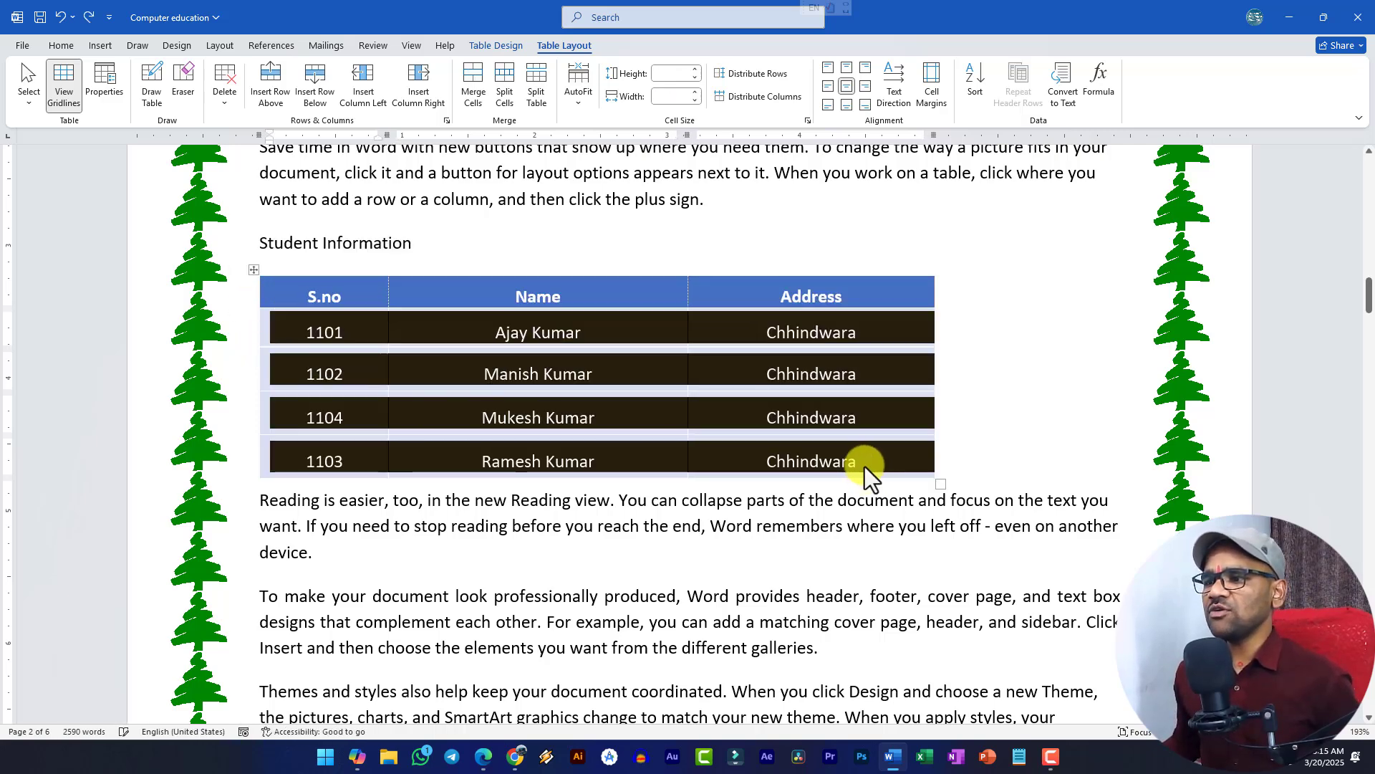
click(866, 466)
key(Tab)
key(ctrl+v)
key(Tab)
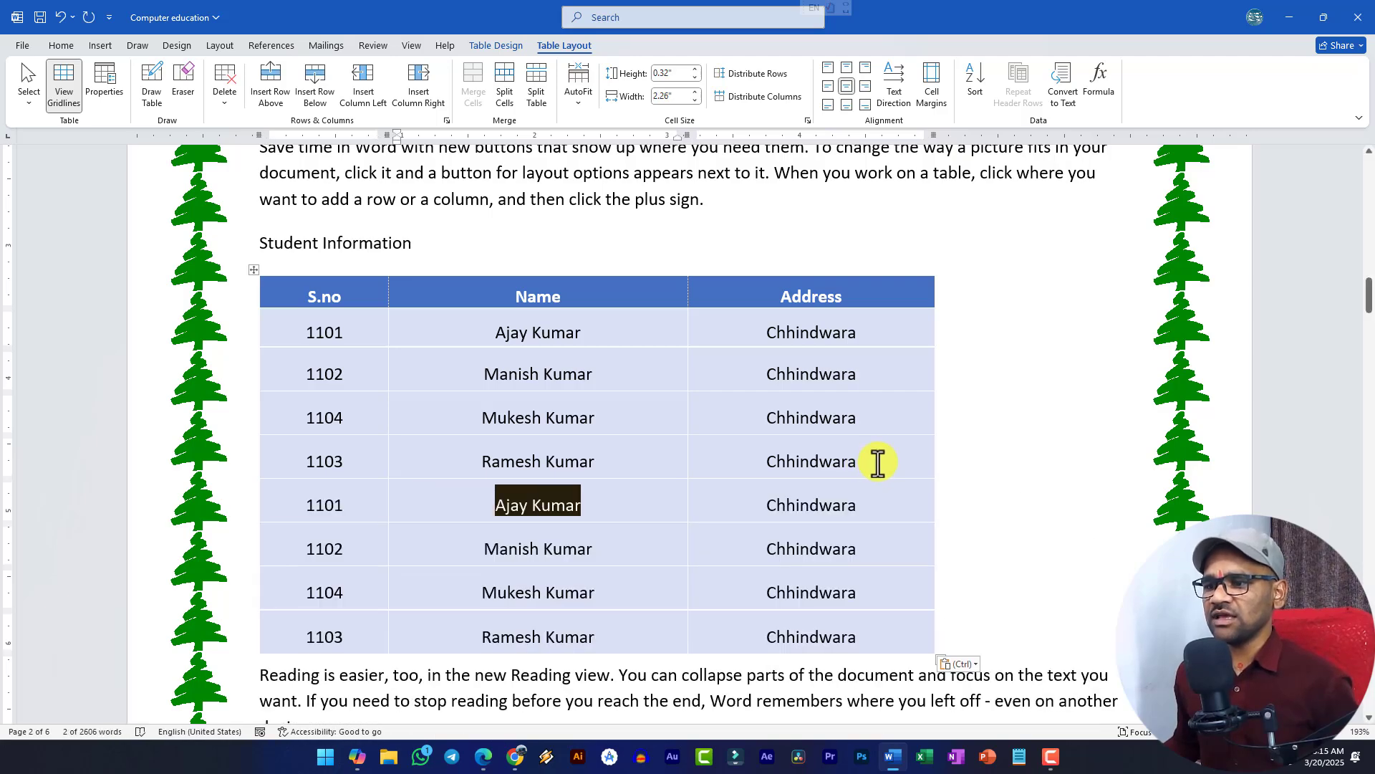
key(Tab)
- Paste another copy of the four rows, then copy all twelve rows and paste them below
click(890, 638)
key(Tab)
key(ctrl+v)
drag(312, 333, 850, 507)
key(ctrl+c)
click(850, 506)
key(Tab)
key(ctrl+v)
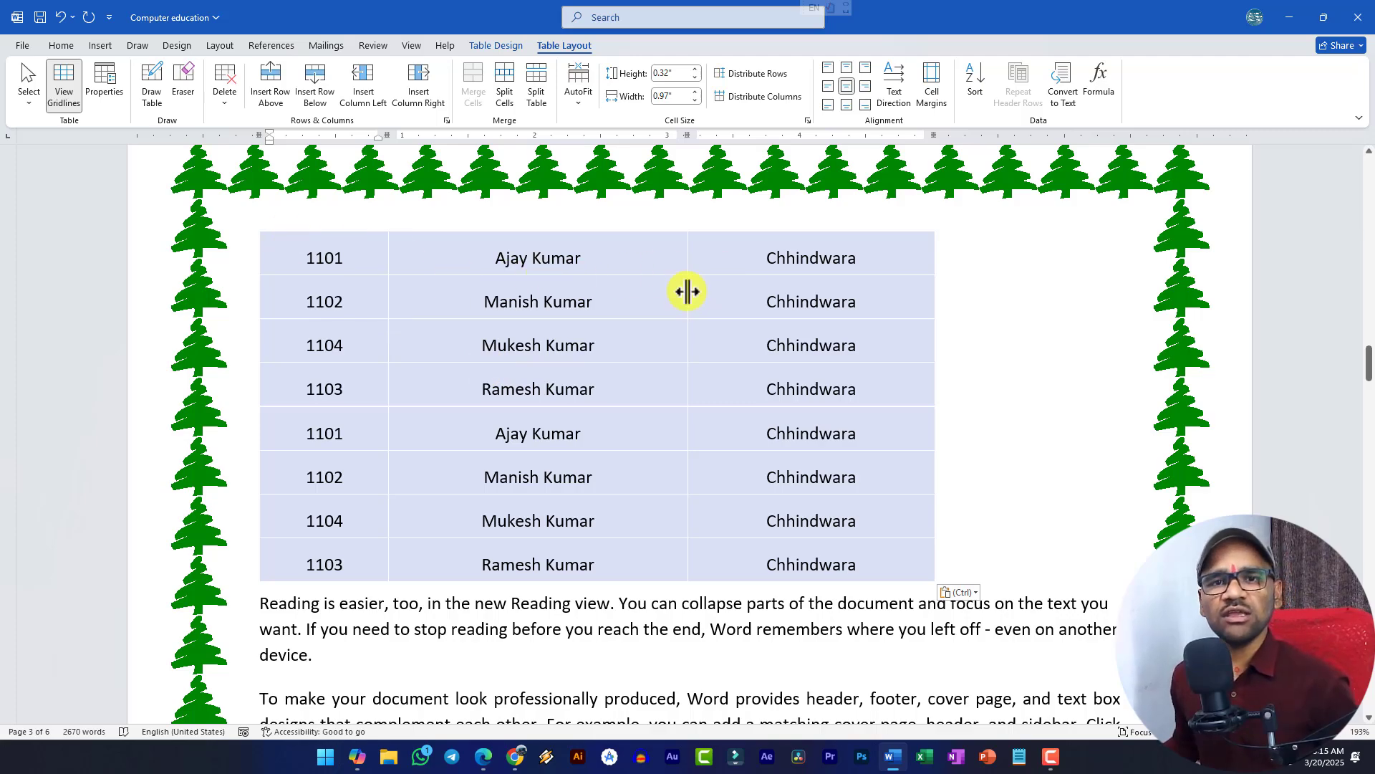
- Turn on Repeat Header Rows for the student table's header row
scroll(681, 288, up, 15)
scroll(470, 522, down, 4)
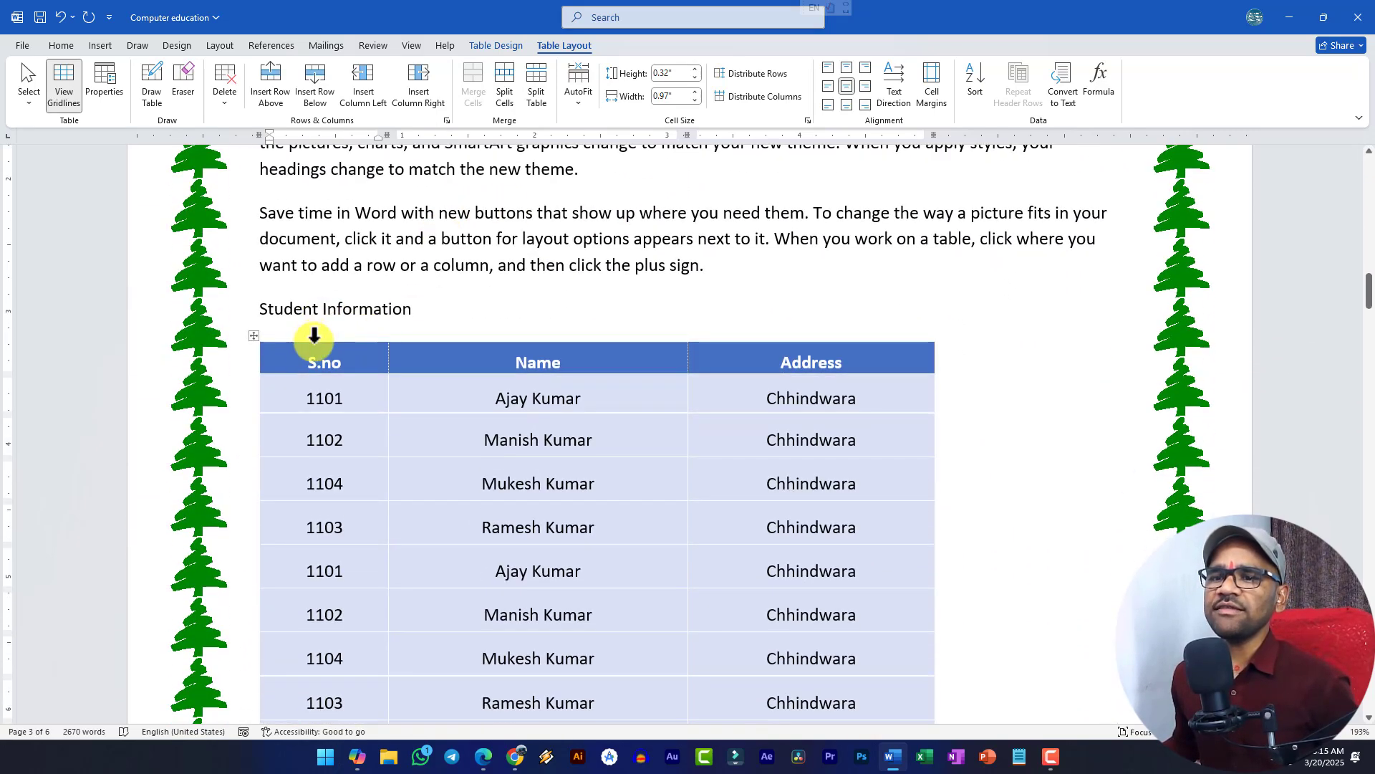
click(298, 362)
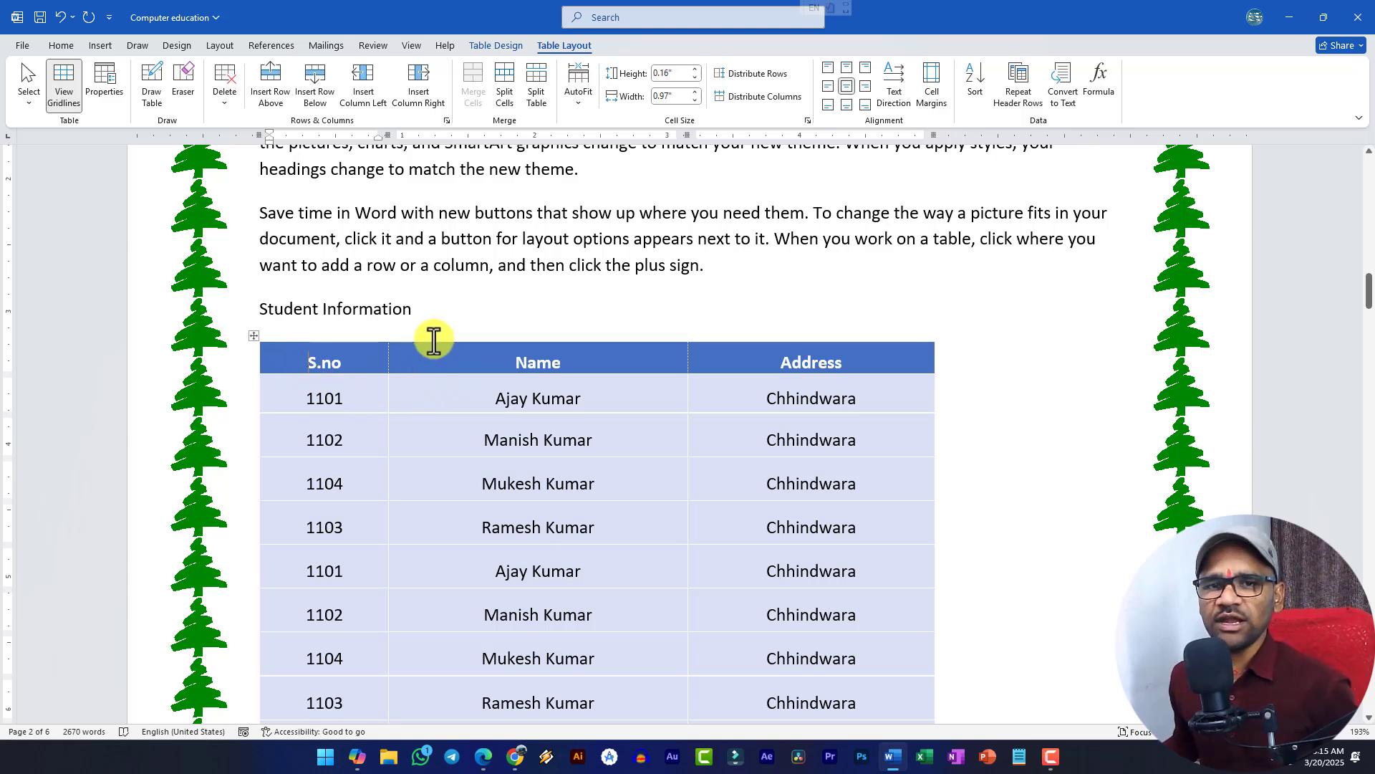
click(1024, 96)
scroll(596, 394, down, 5)
scroll(552, 423, down, 5)
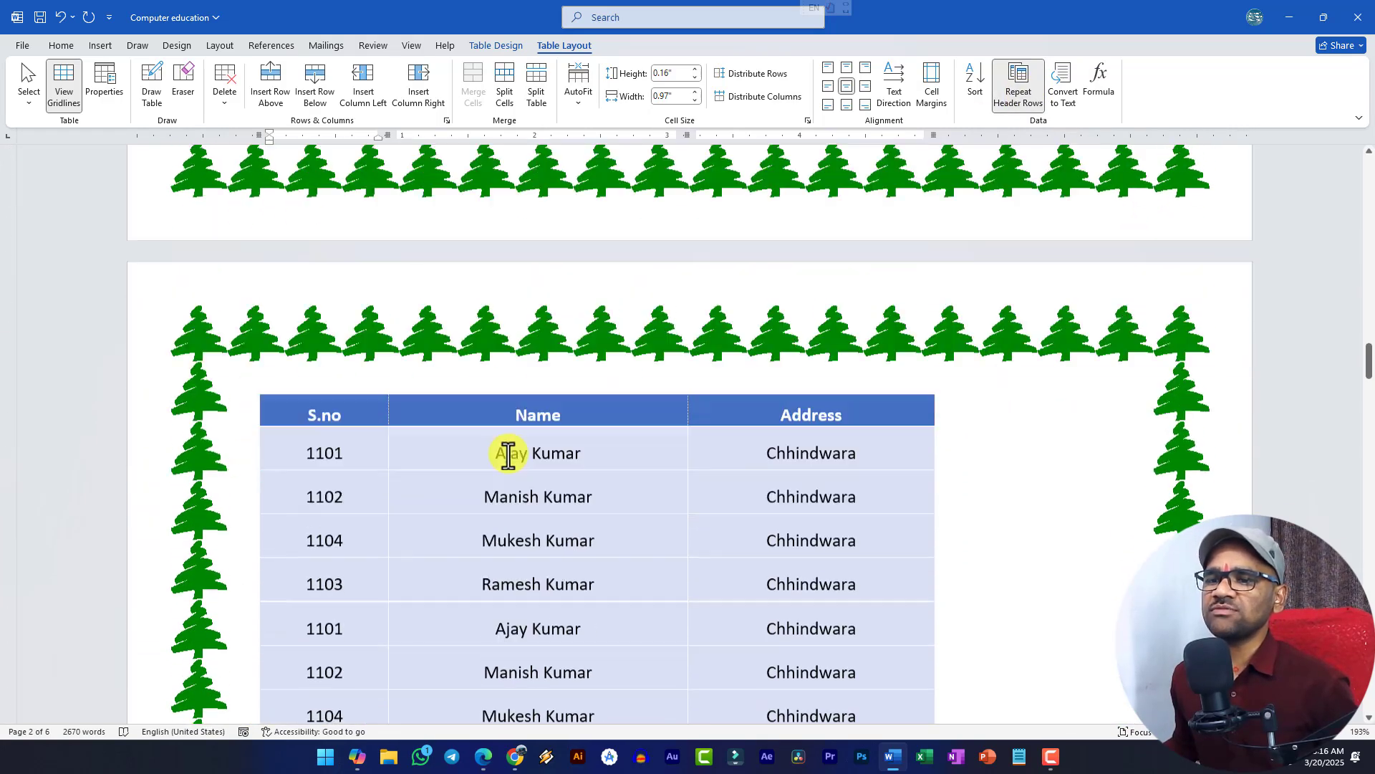
drag(290, 287, 424, 252)
click(473, 247)
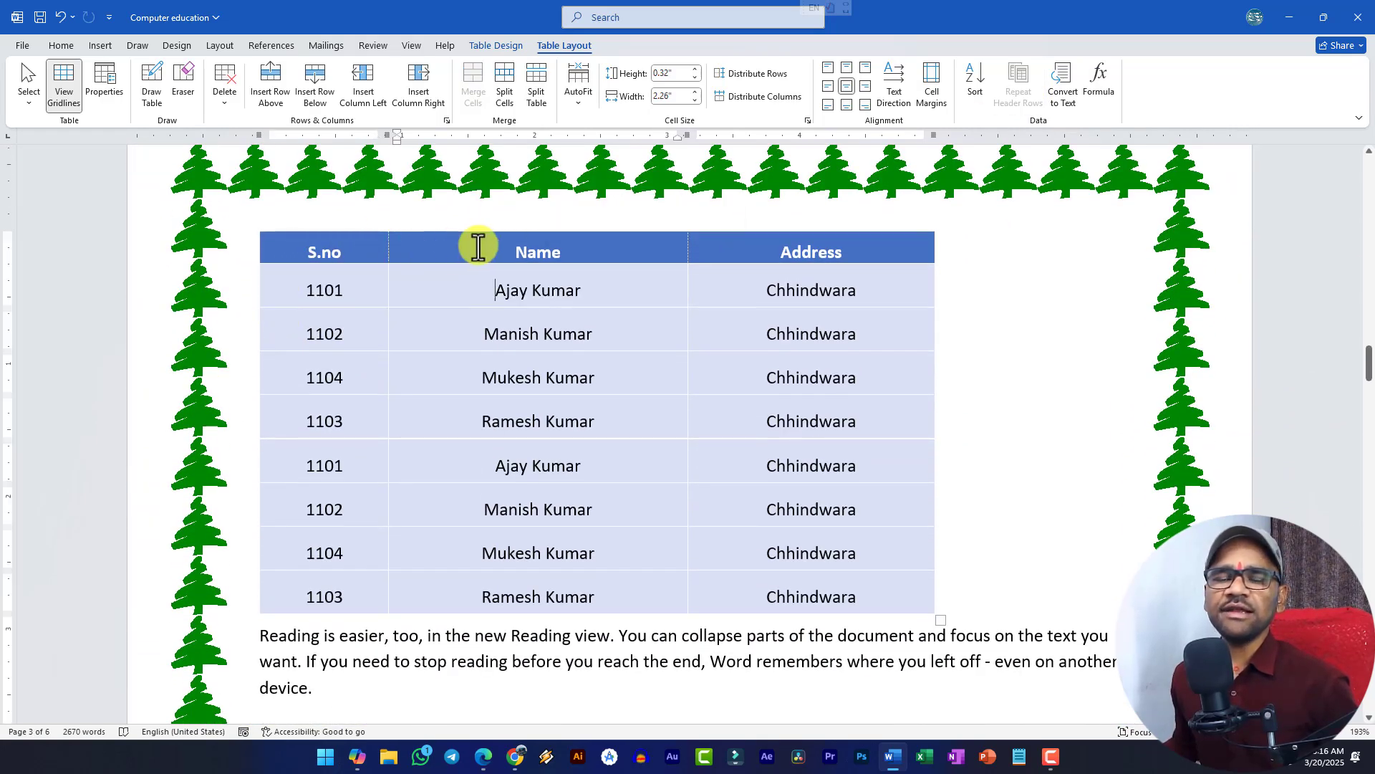
- Select the header row and toggle Repeat Header Rows again
scroll(454, 252, up, 3)
scroll(454, 251, down, 10)
scroll(454, 252, up, 10)
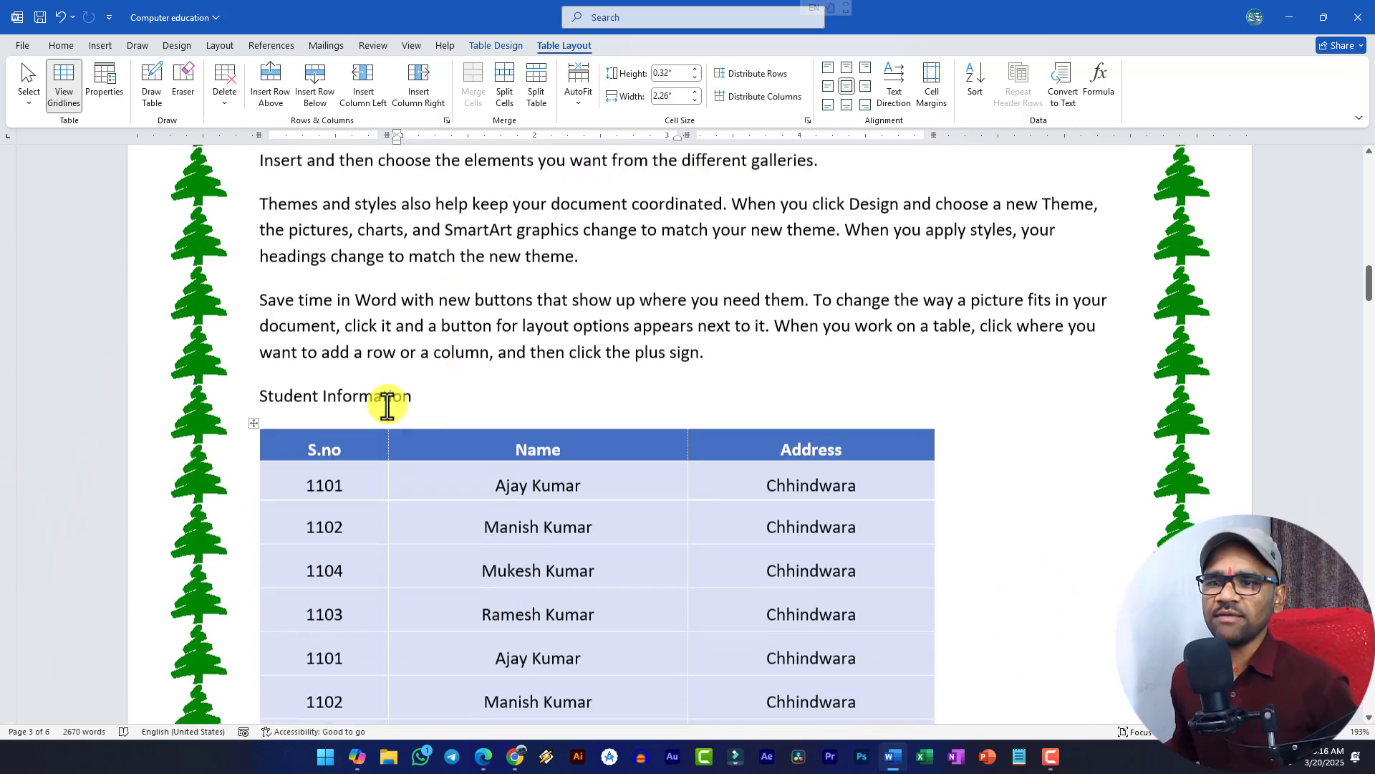
drag(301, 486, 906, 490)
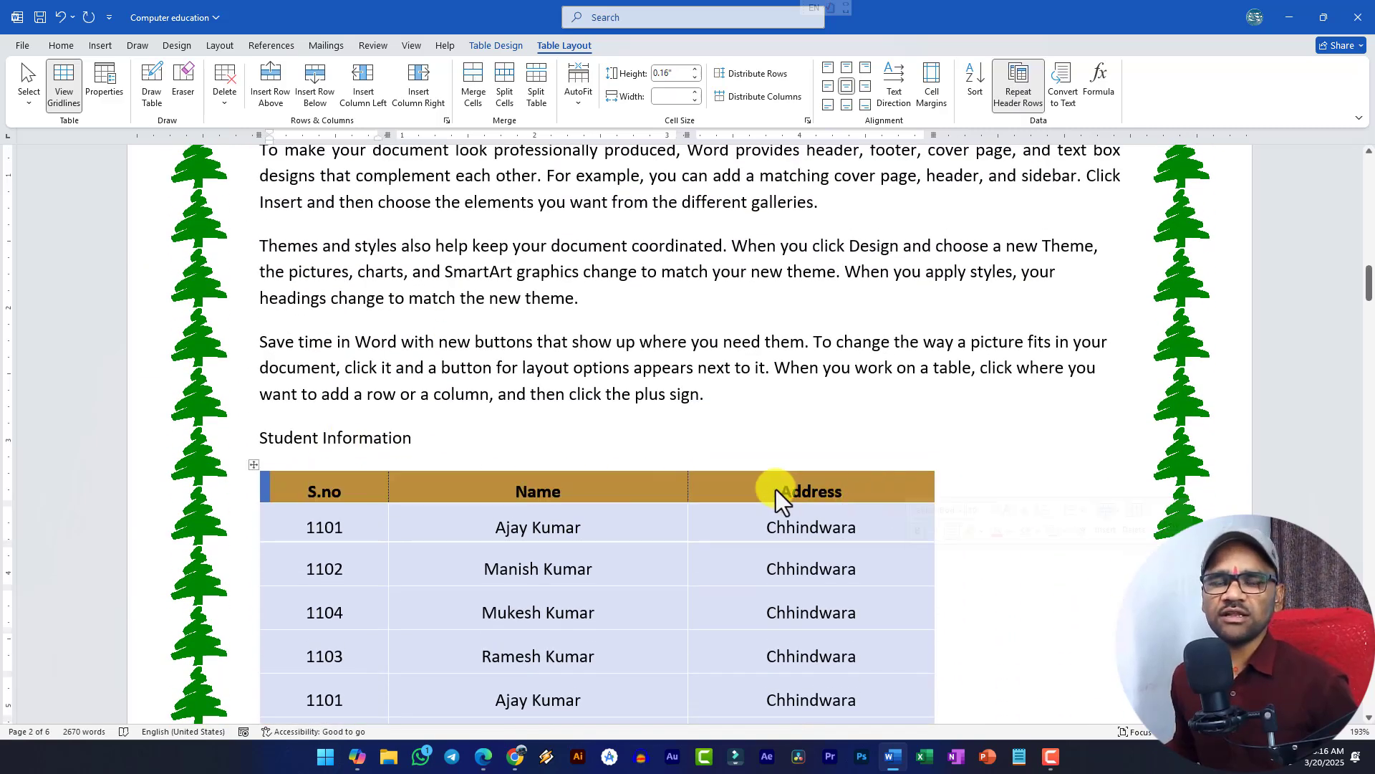
click(331, 490)
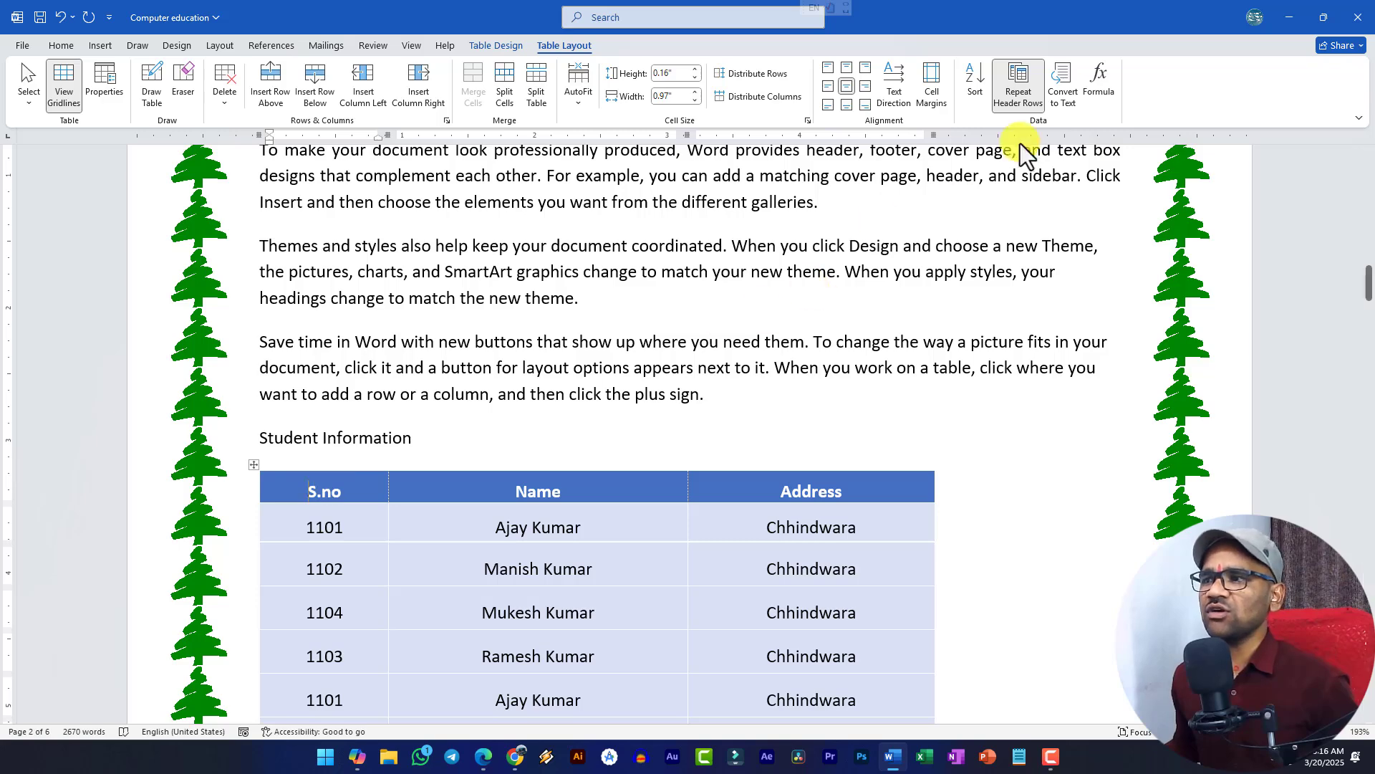
click(1021, 94)
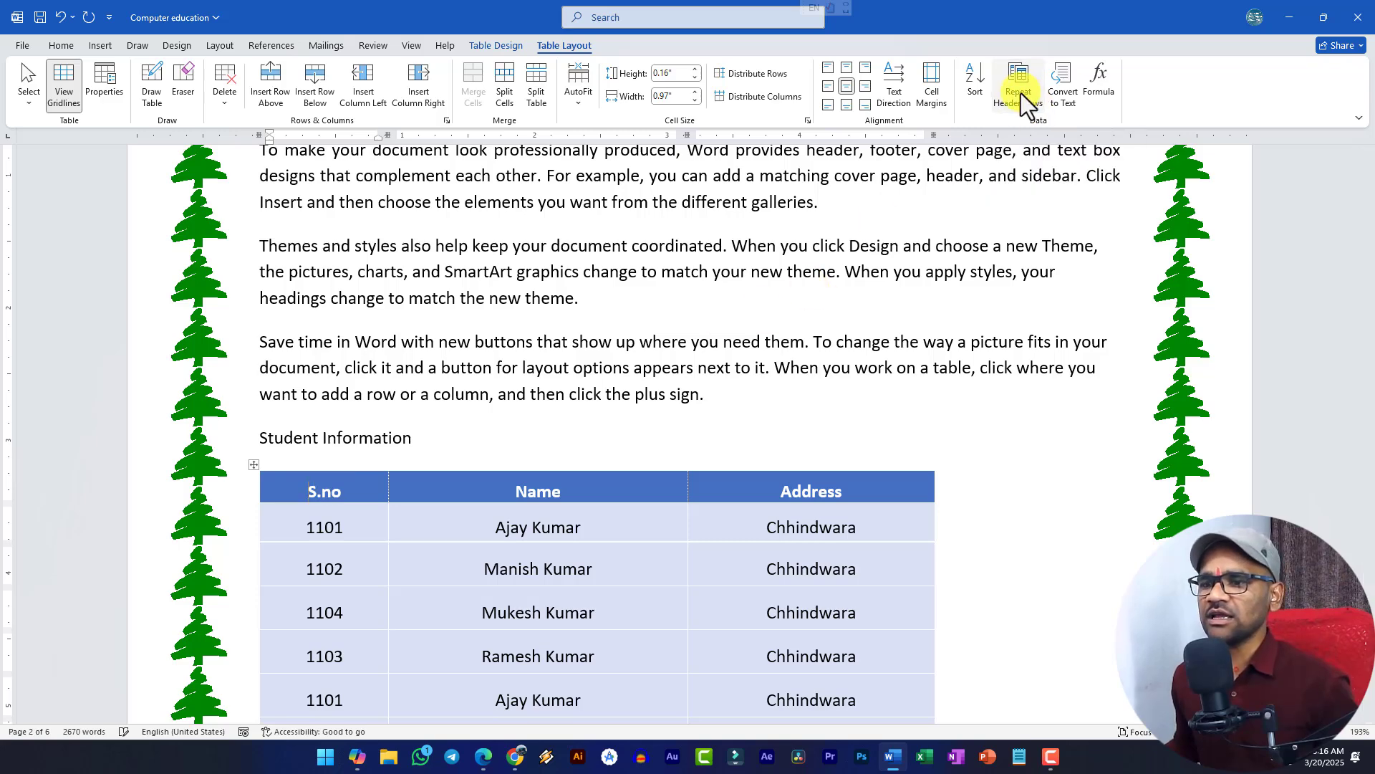
- Paste the header and first four student rows as a new table after the Themes paragraph
scroll(691, 476, down, 8)
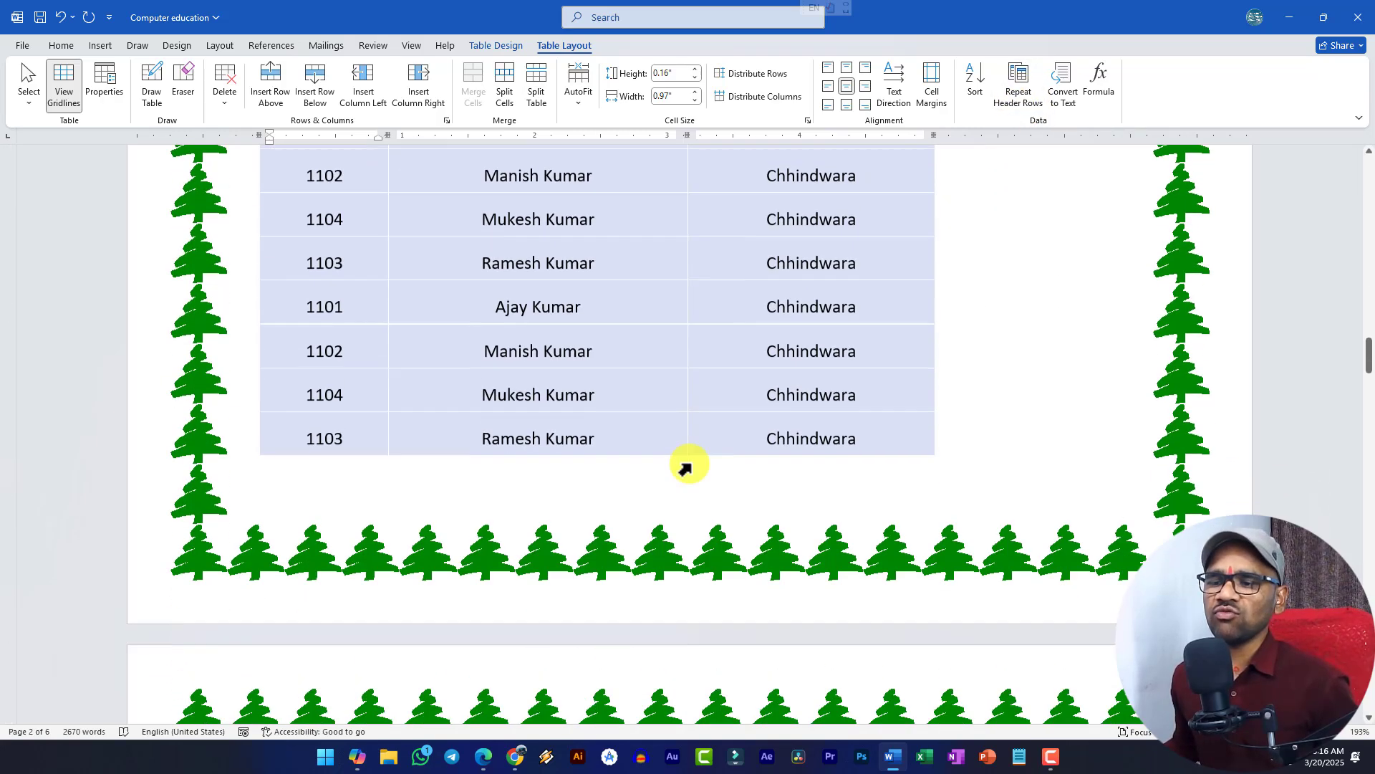
scroll(712, 414, up, 10)
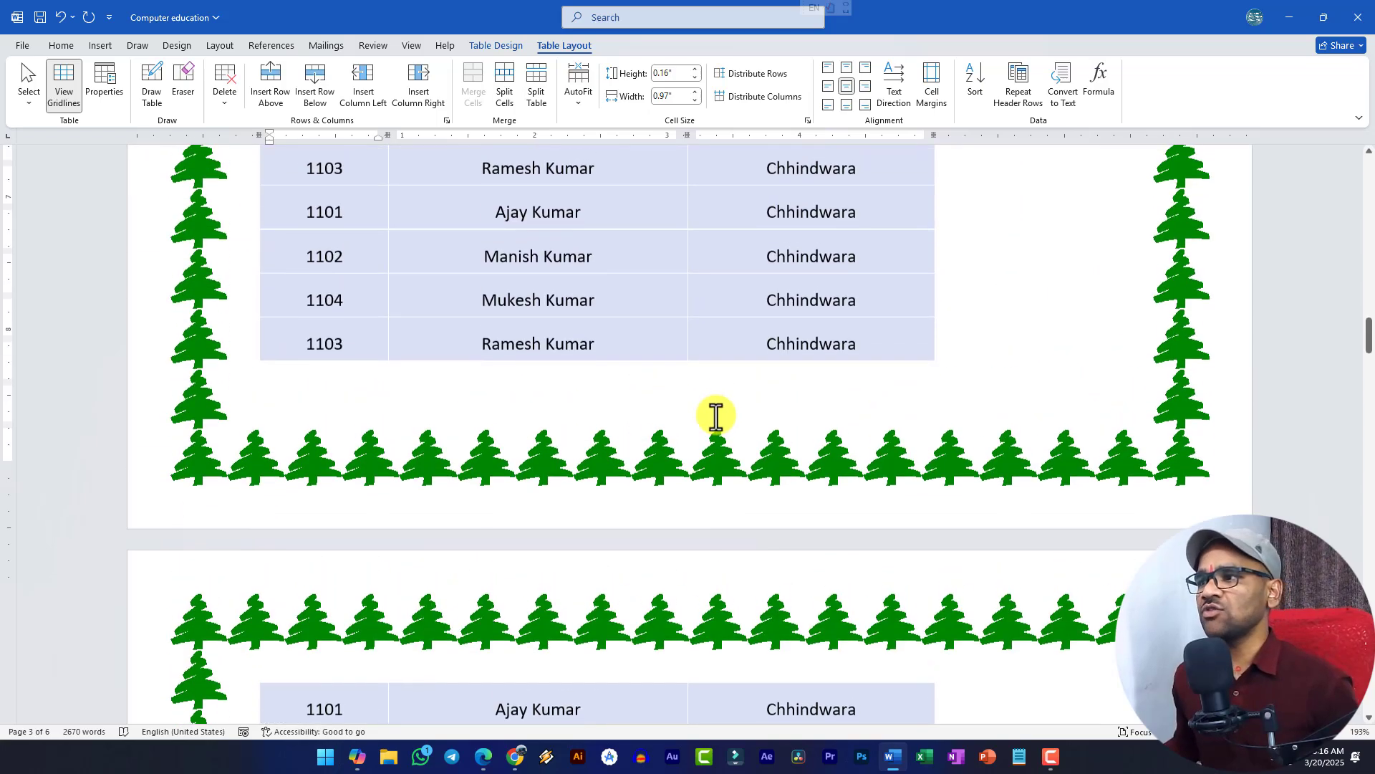
scroll(298, 234, down, 3)
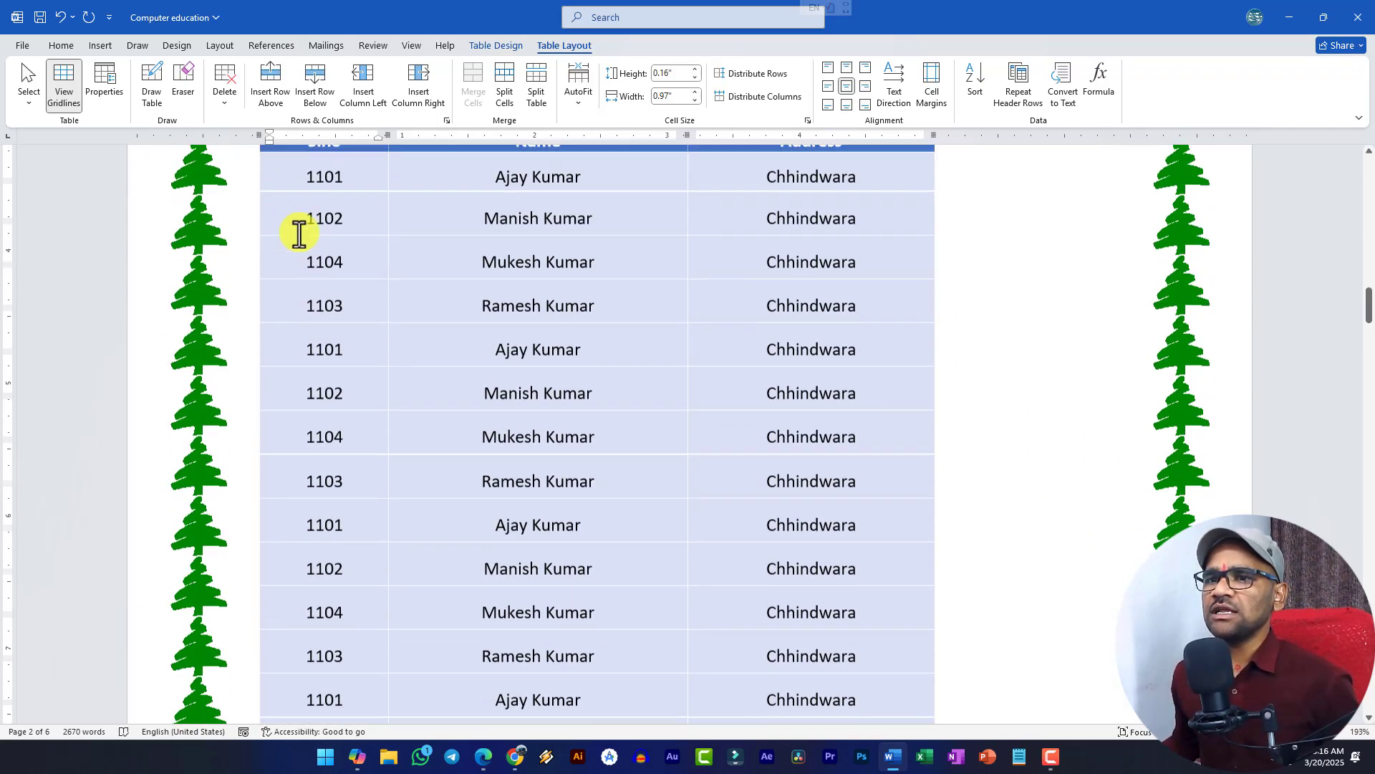
scroll(298, 175, up, 1)
drag(299, 173, 847, 316)
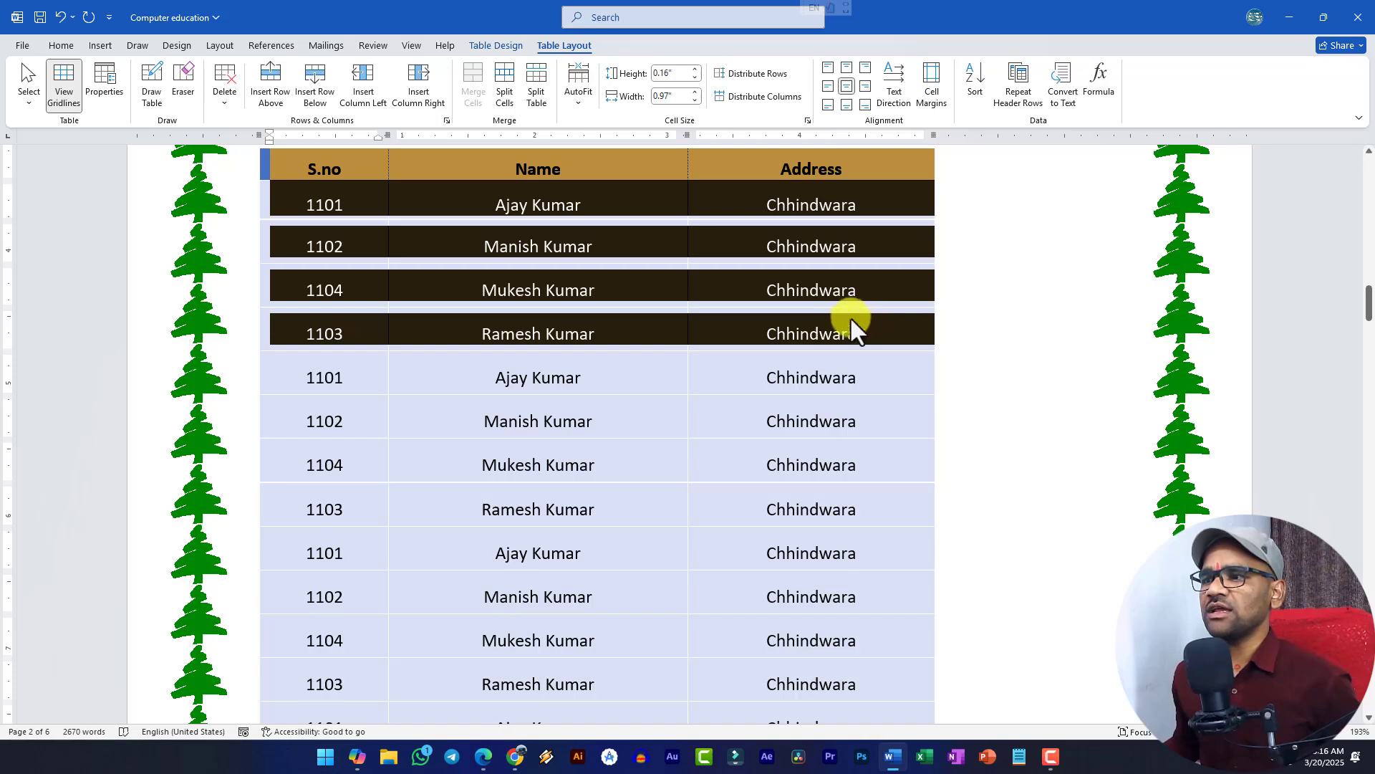
scroll(756, 374, down, 10)
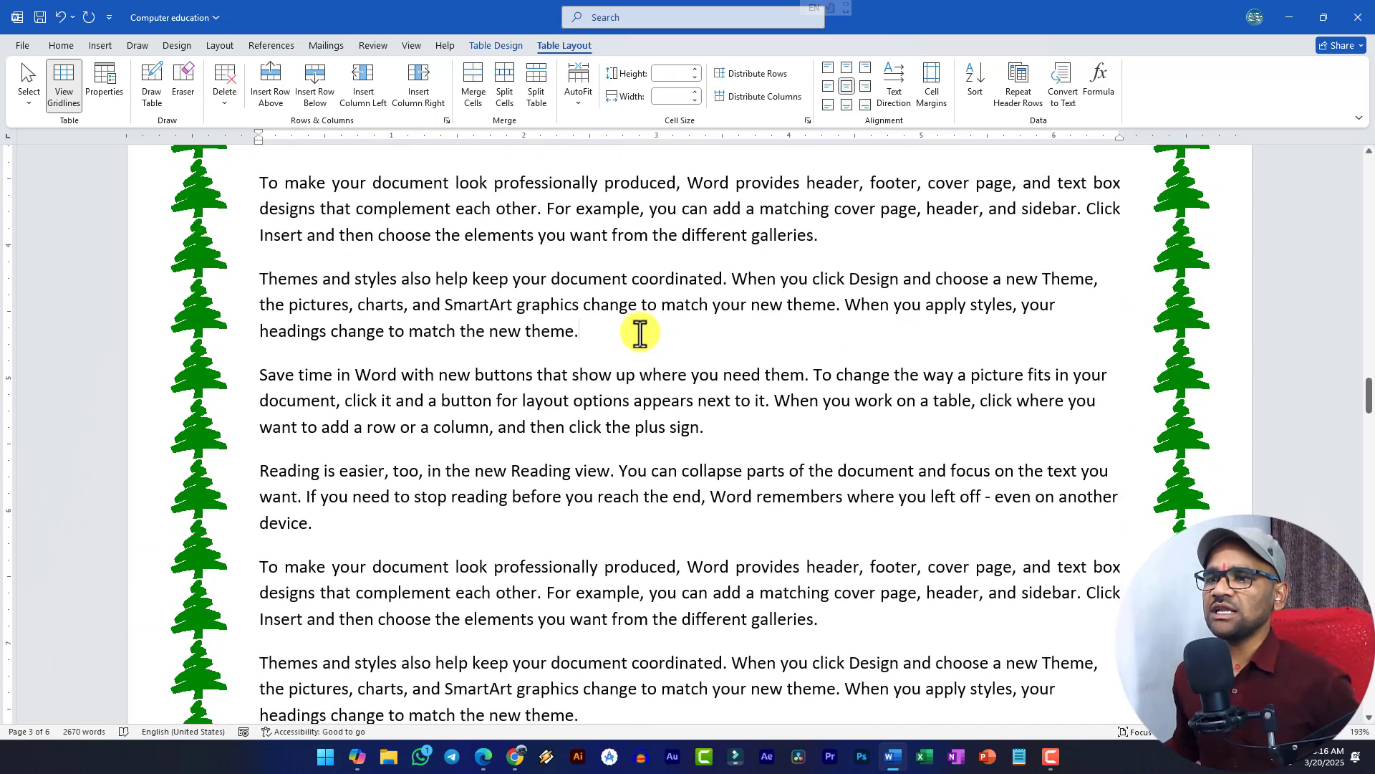
click(651, 356)
key(ctrl+v)
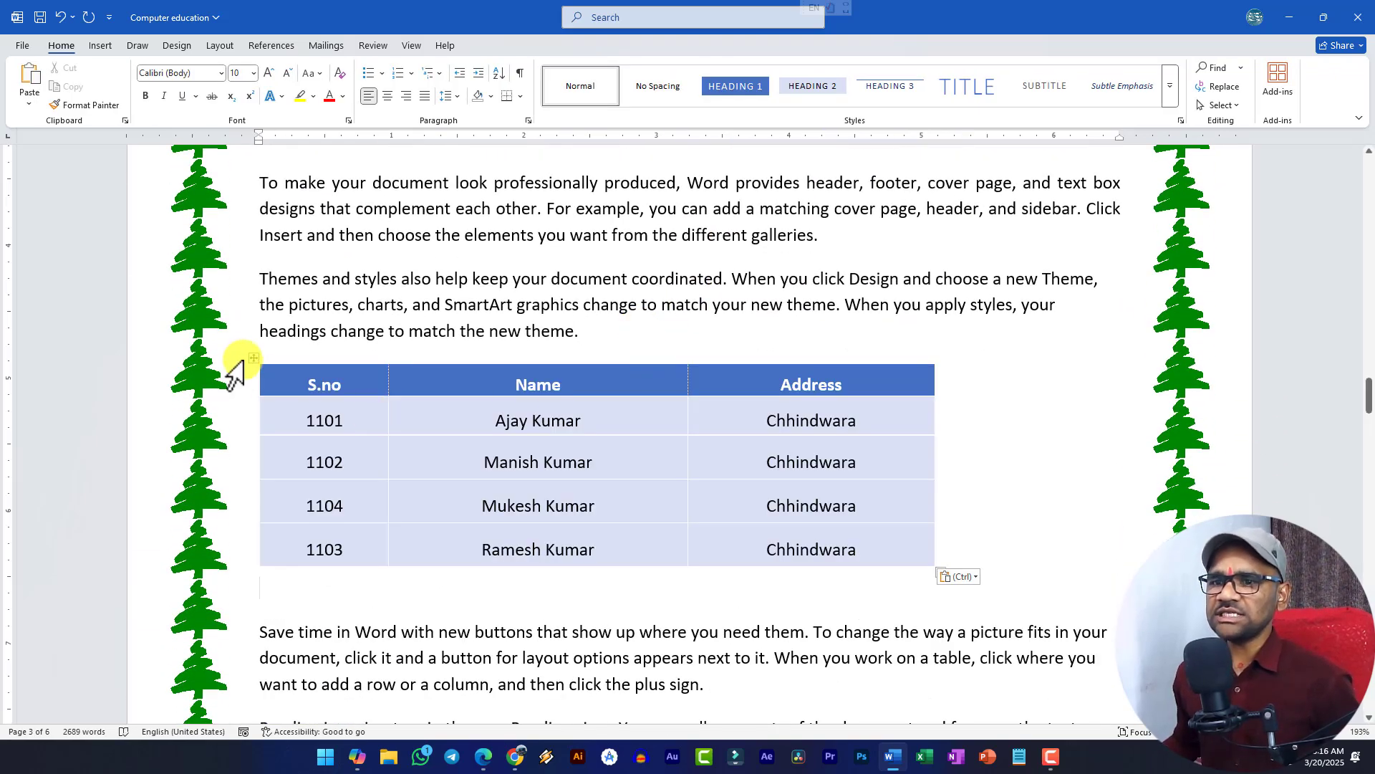
click(254, 358)
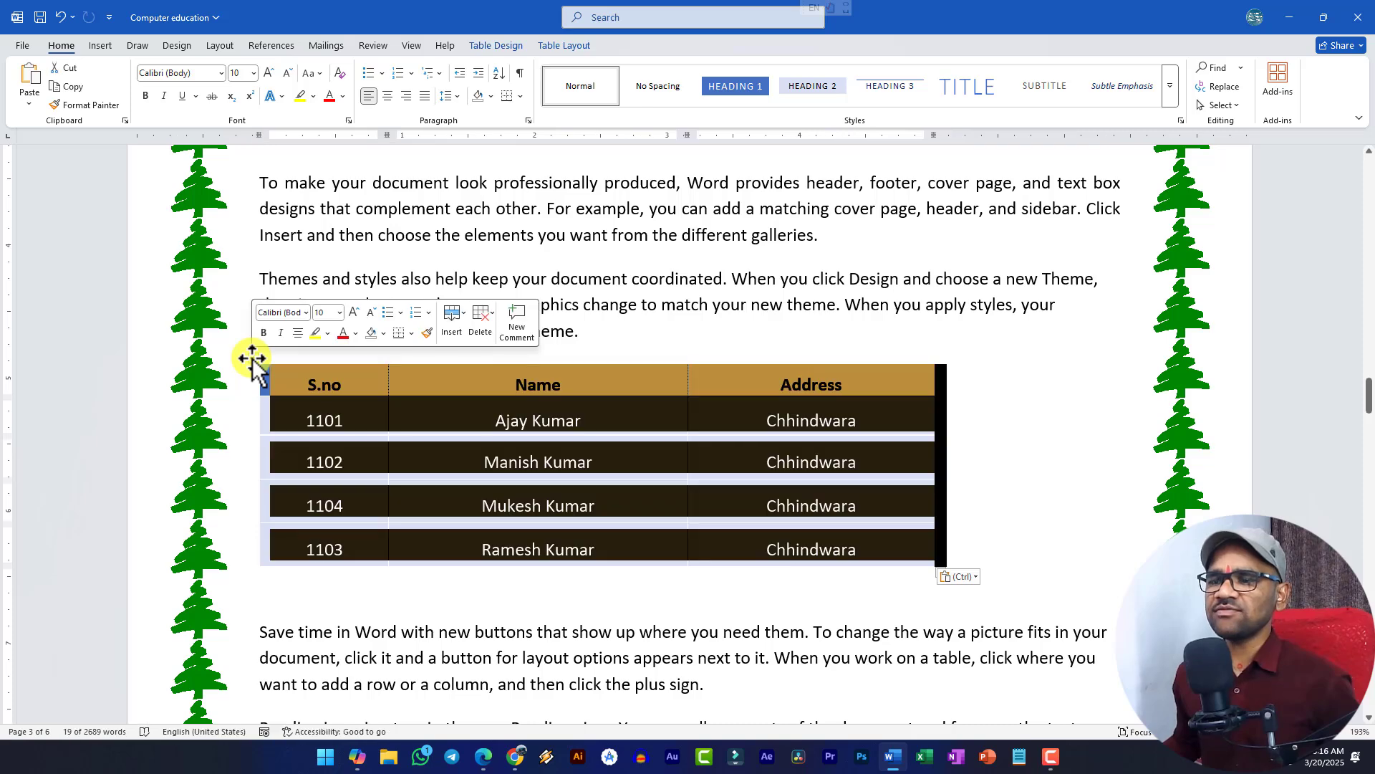
click(563, 45)
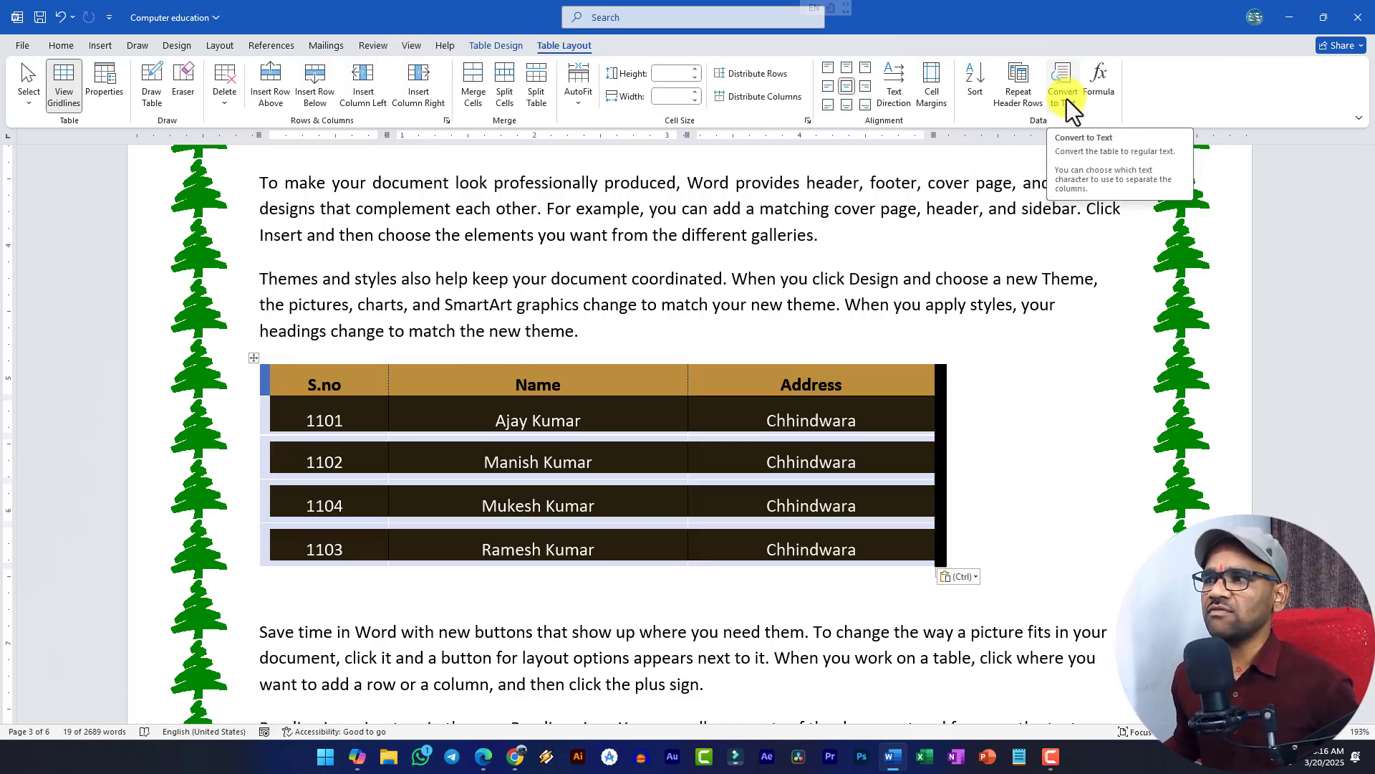
- Convert the pasted student table to comma-separated text and select the resulting lines
click(1067, 98)
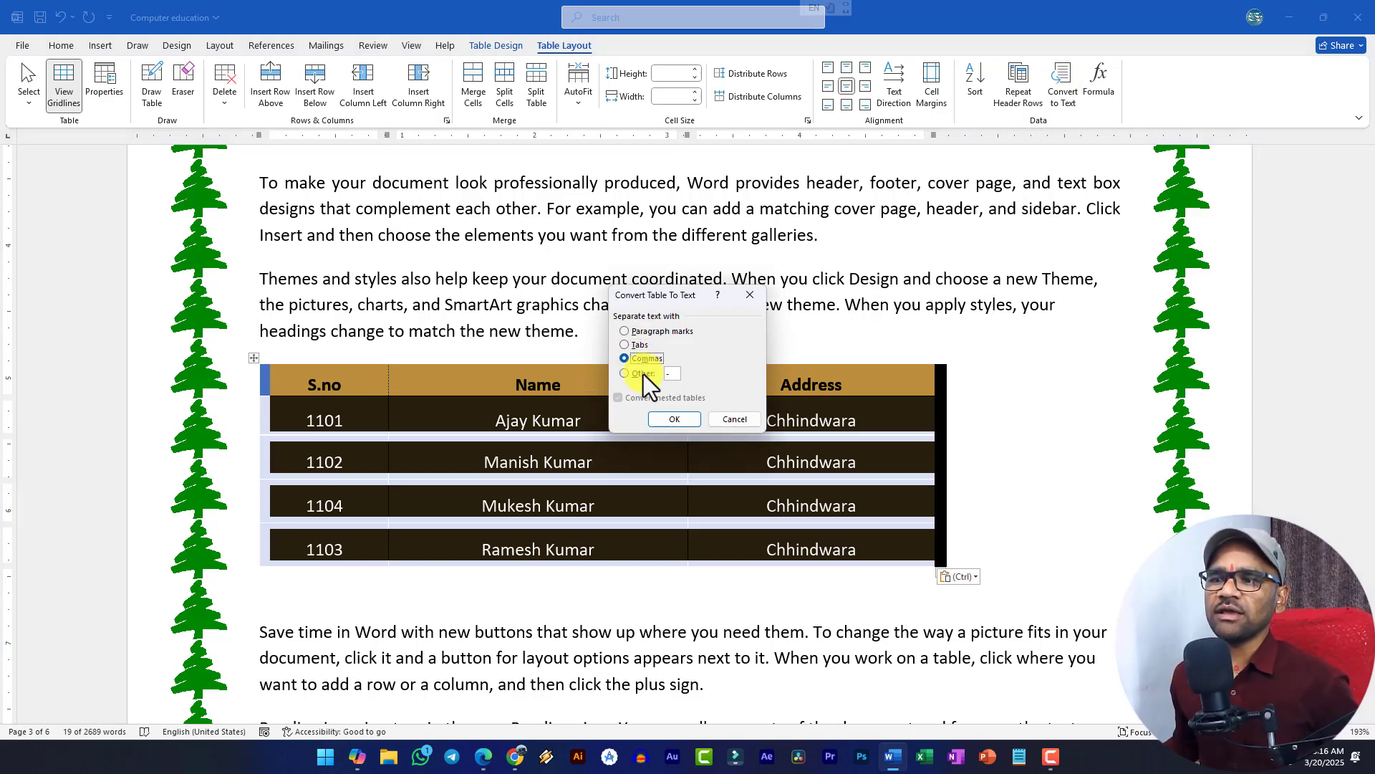
click(675, 420)
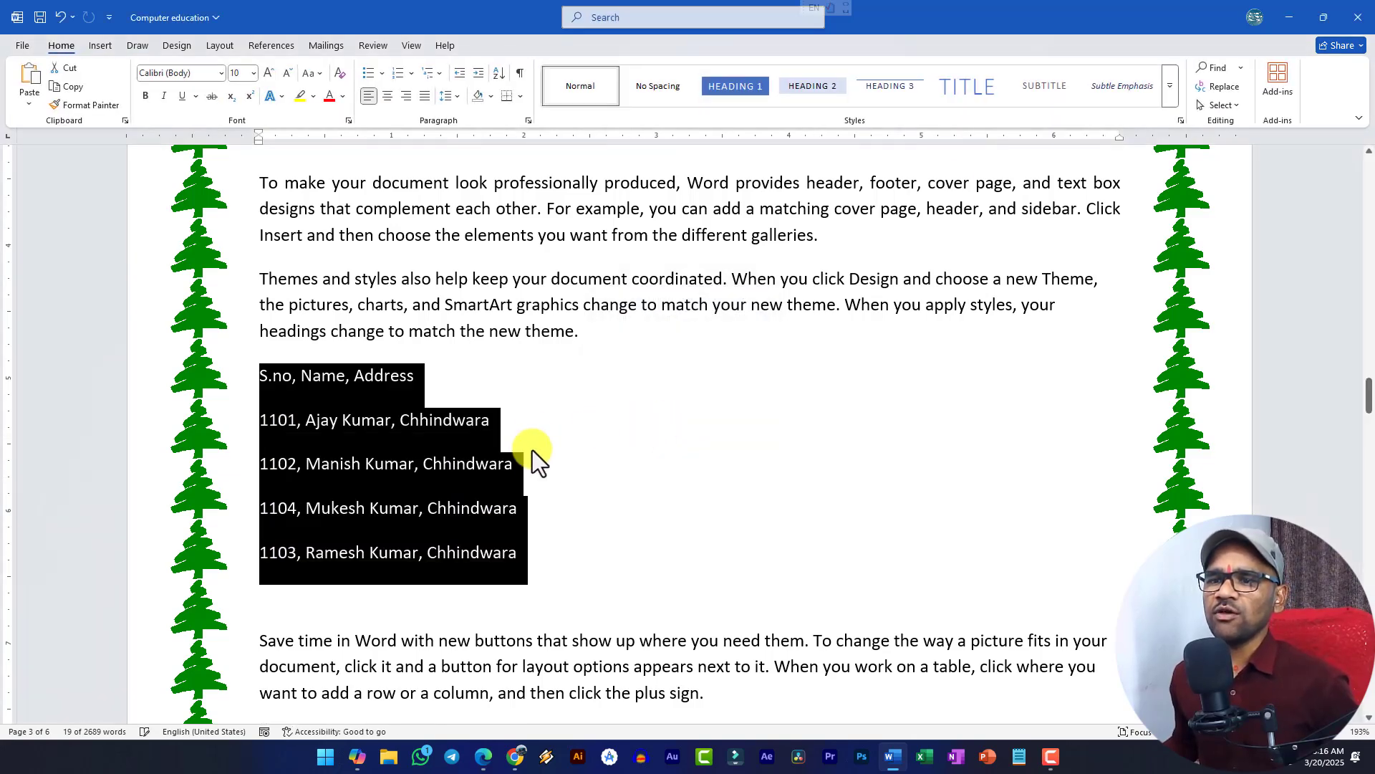
click(532, 455)
drag(259, 376, 522, 553)
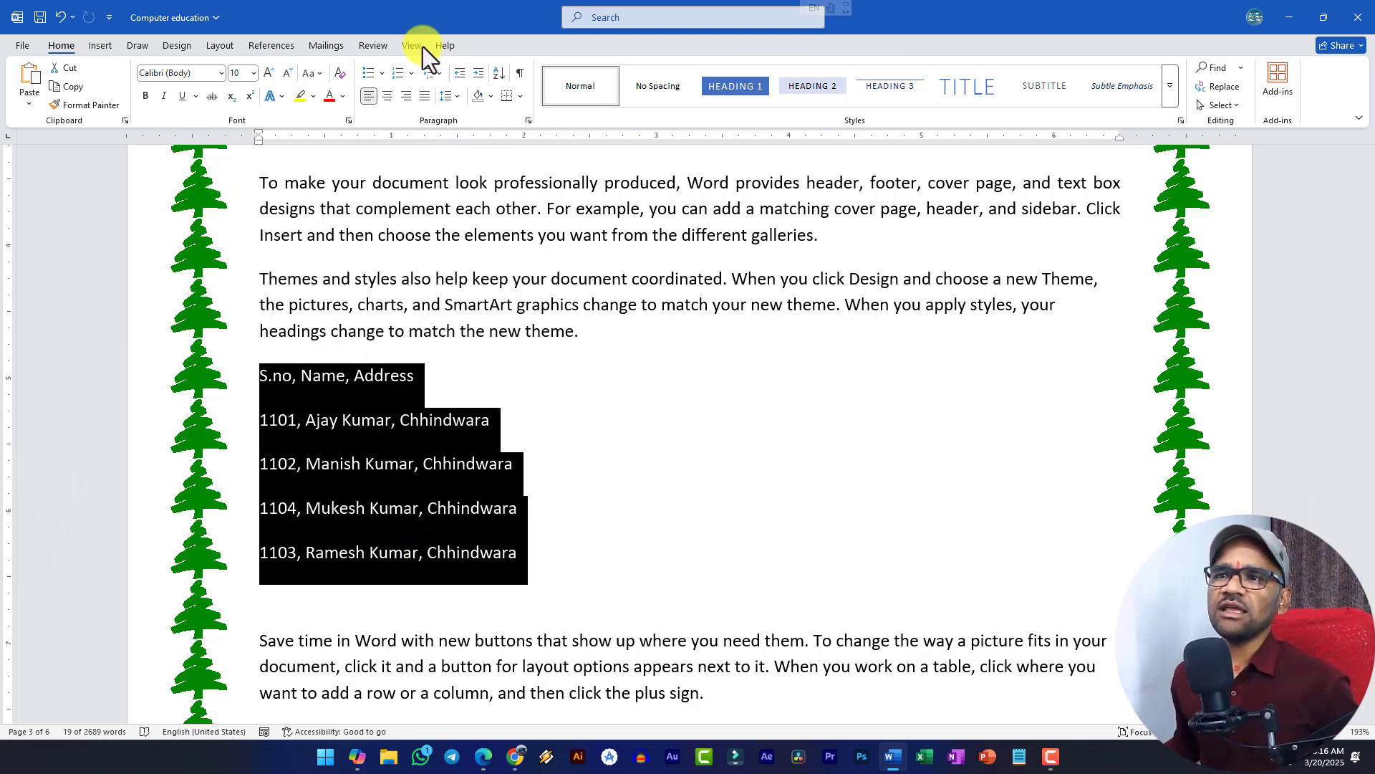
- Convert the comma-separated lines into a three-column table using Convert Text to Table
click(97, 44)
click(126, 109)
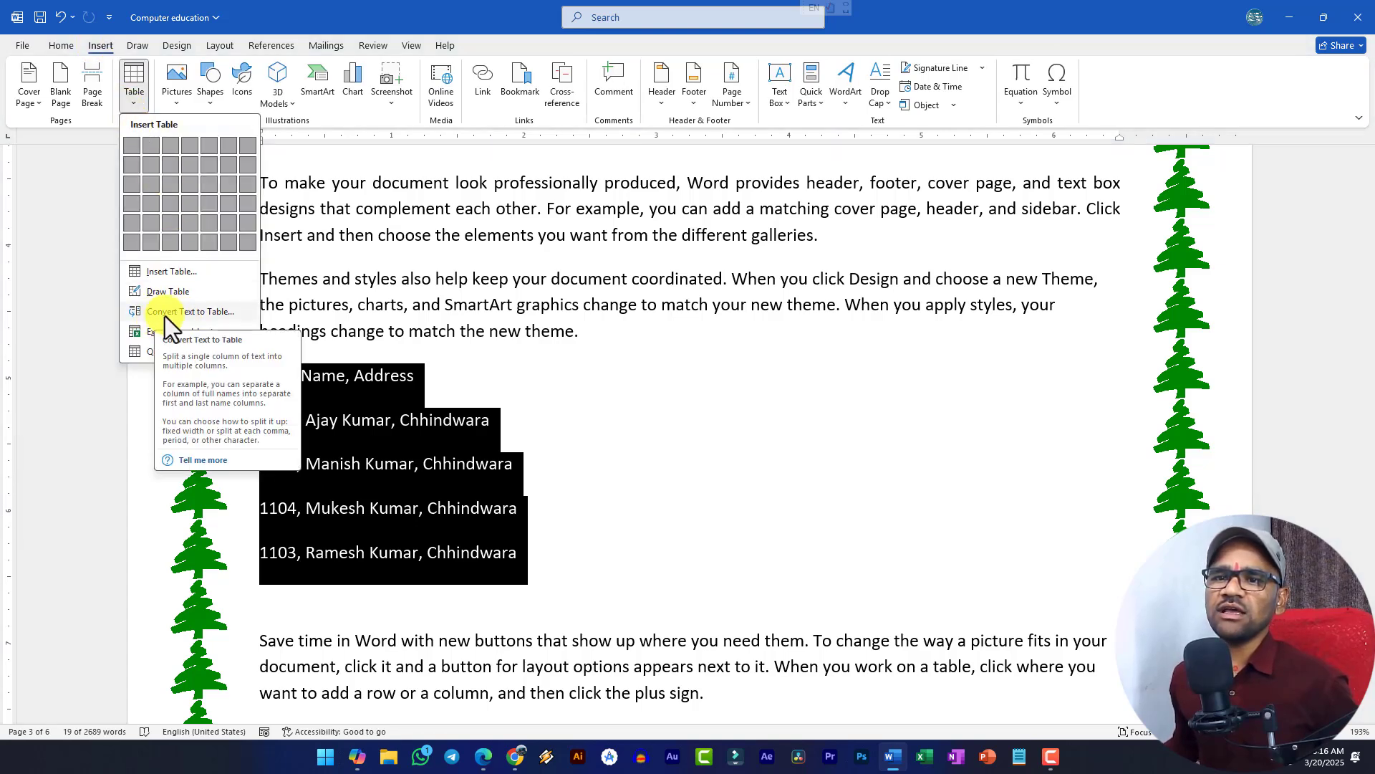
click(195, 314)
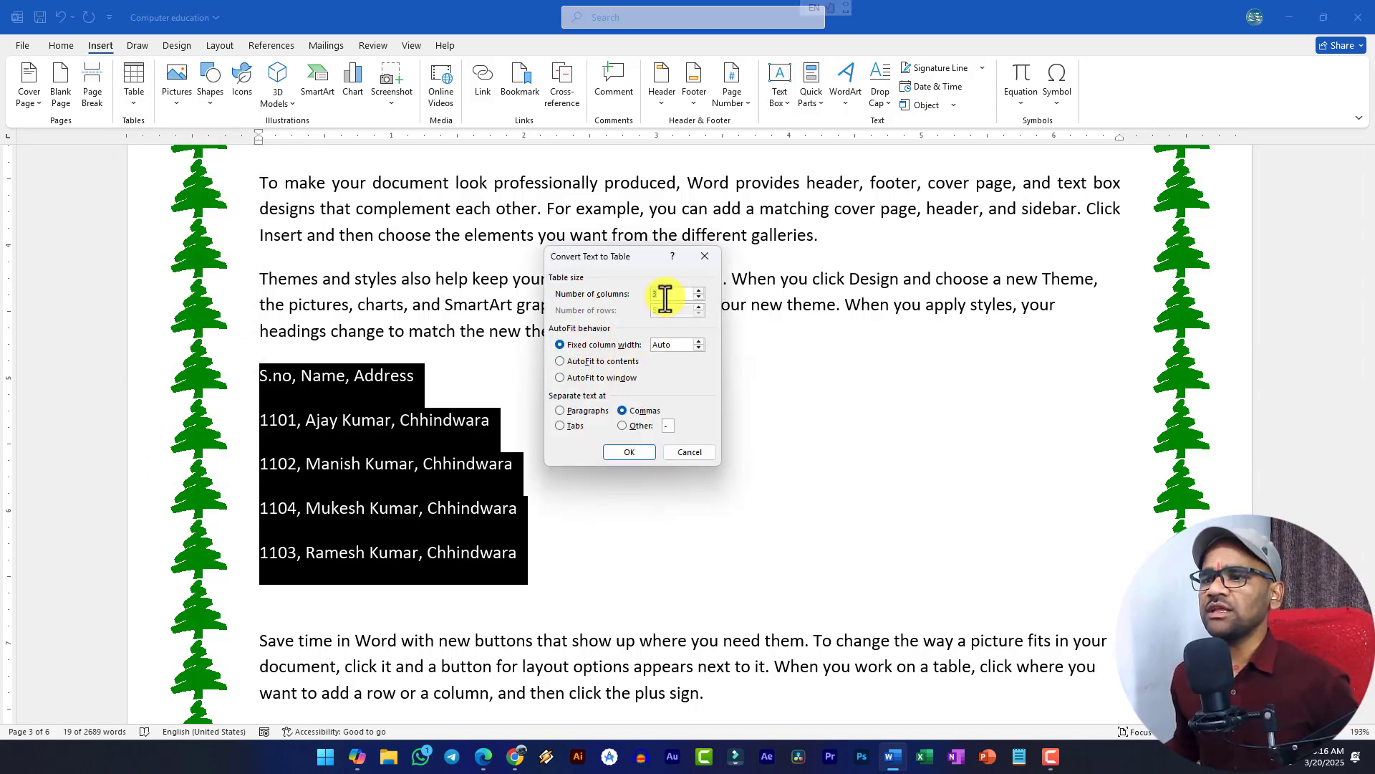
click(631, 452)
click(301, 399)
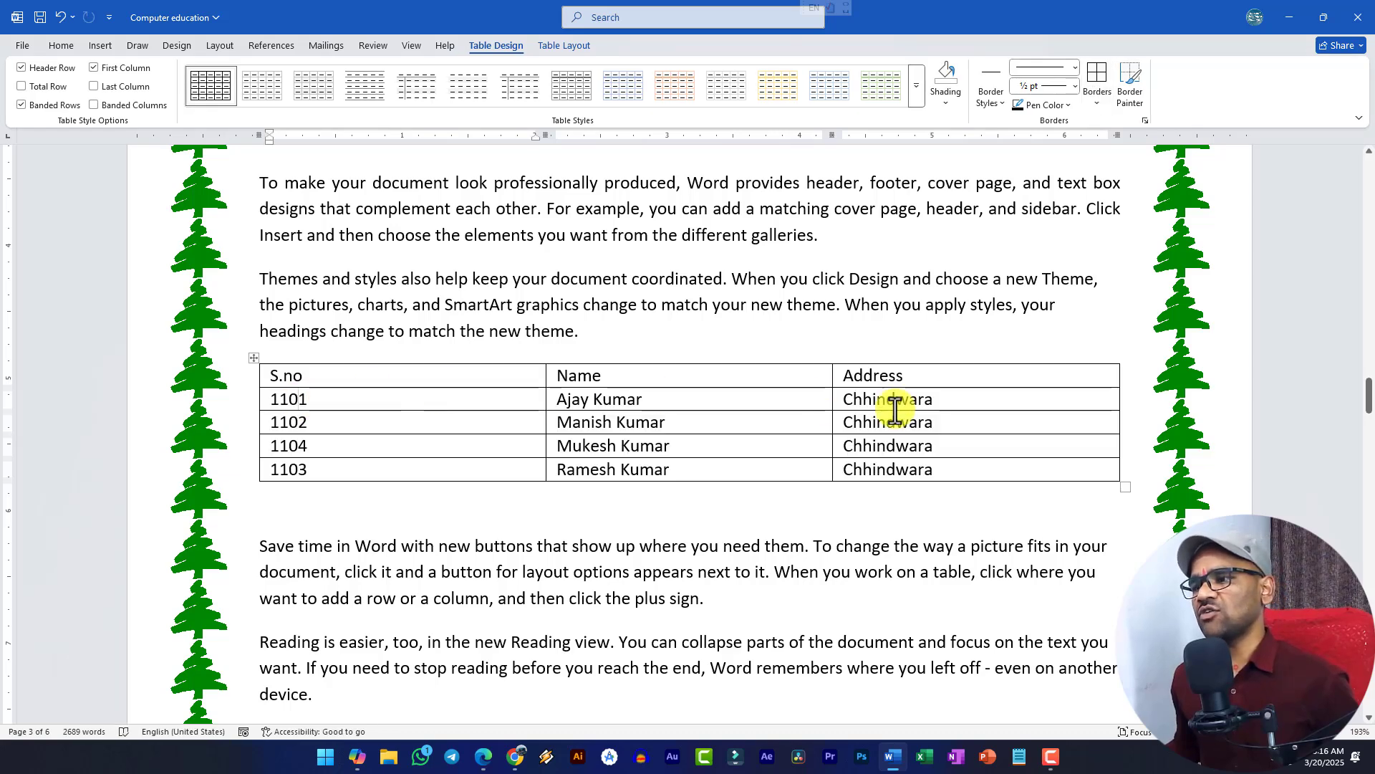
- Try the yellow grid table style on the new table, then undo it
click(252, 363)
click(916, 100)
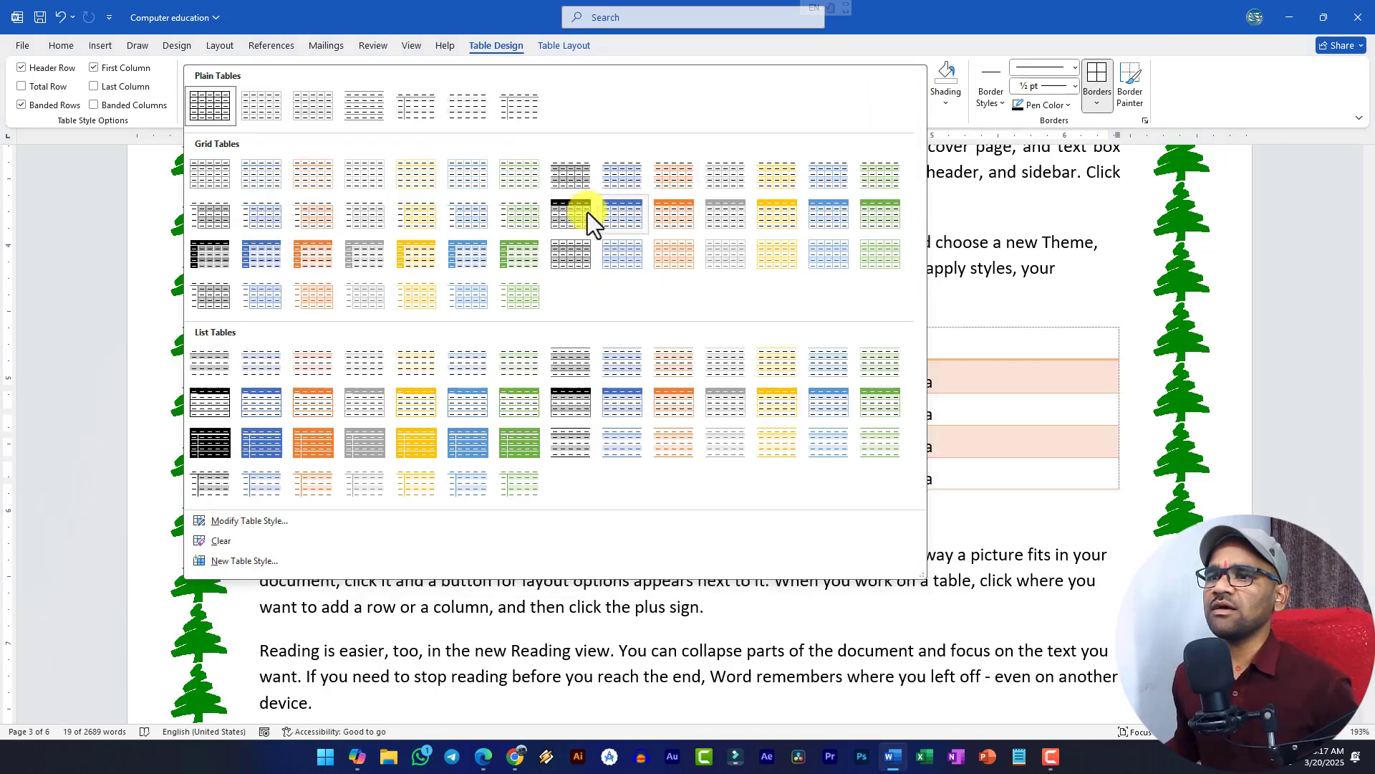
click(429, 257)
click(582, 444)
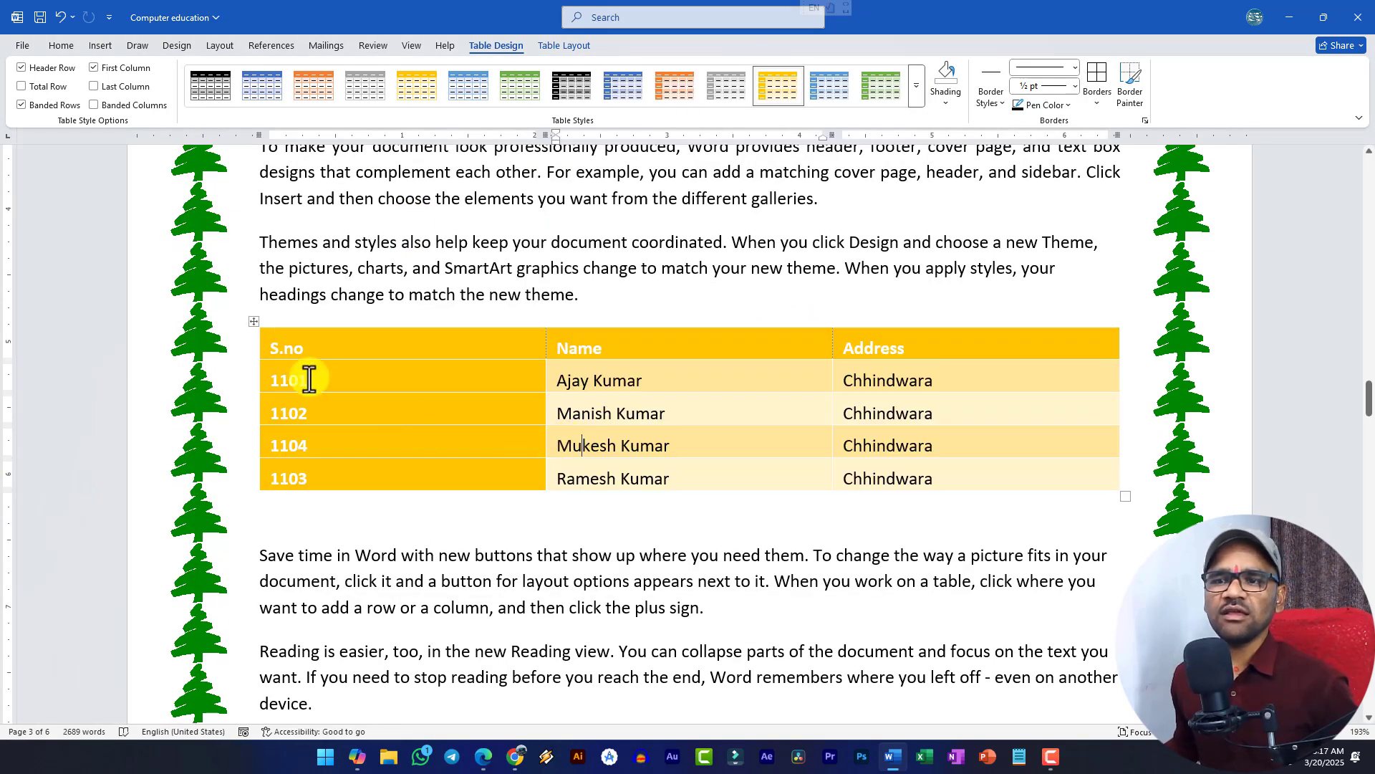
key(ctrl+z)
click(271, 338)
click(253, 321)
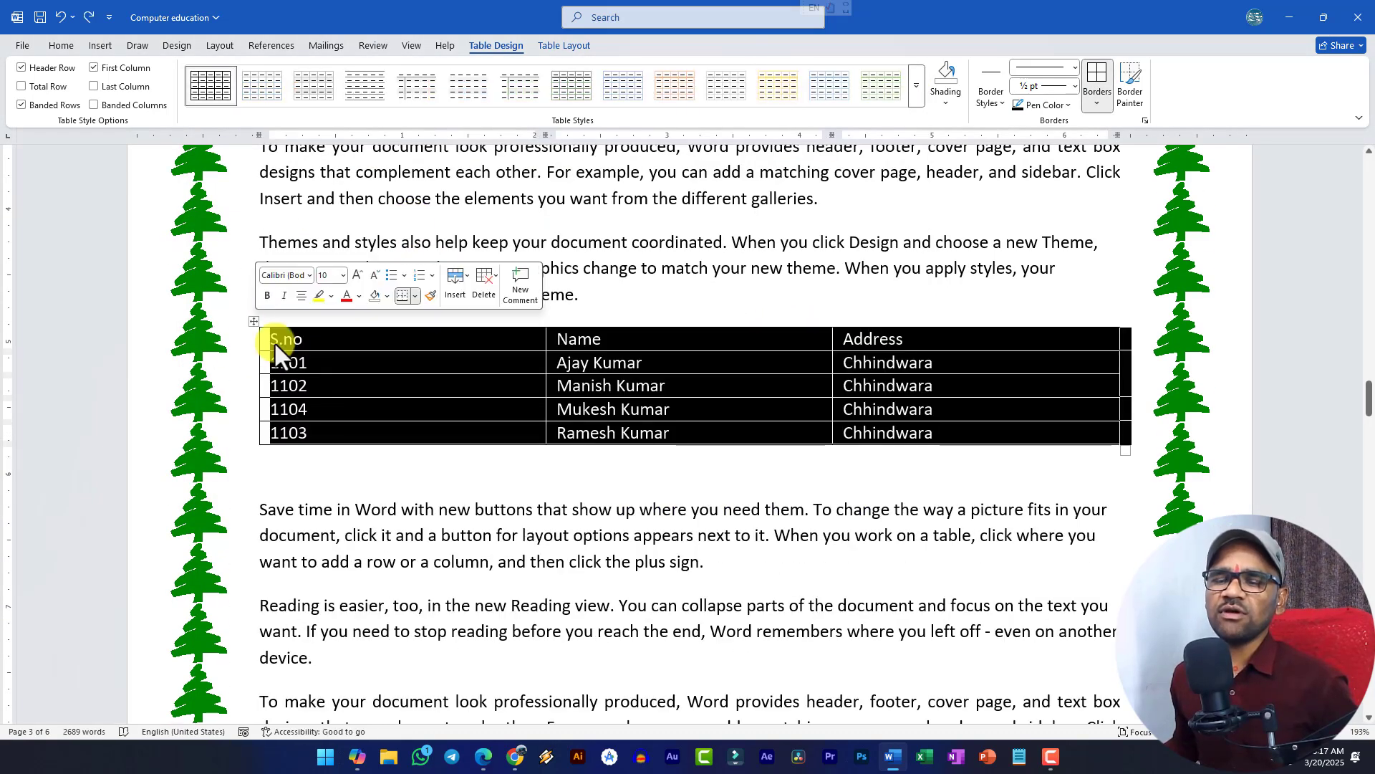
double_click(318, 462)
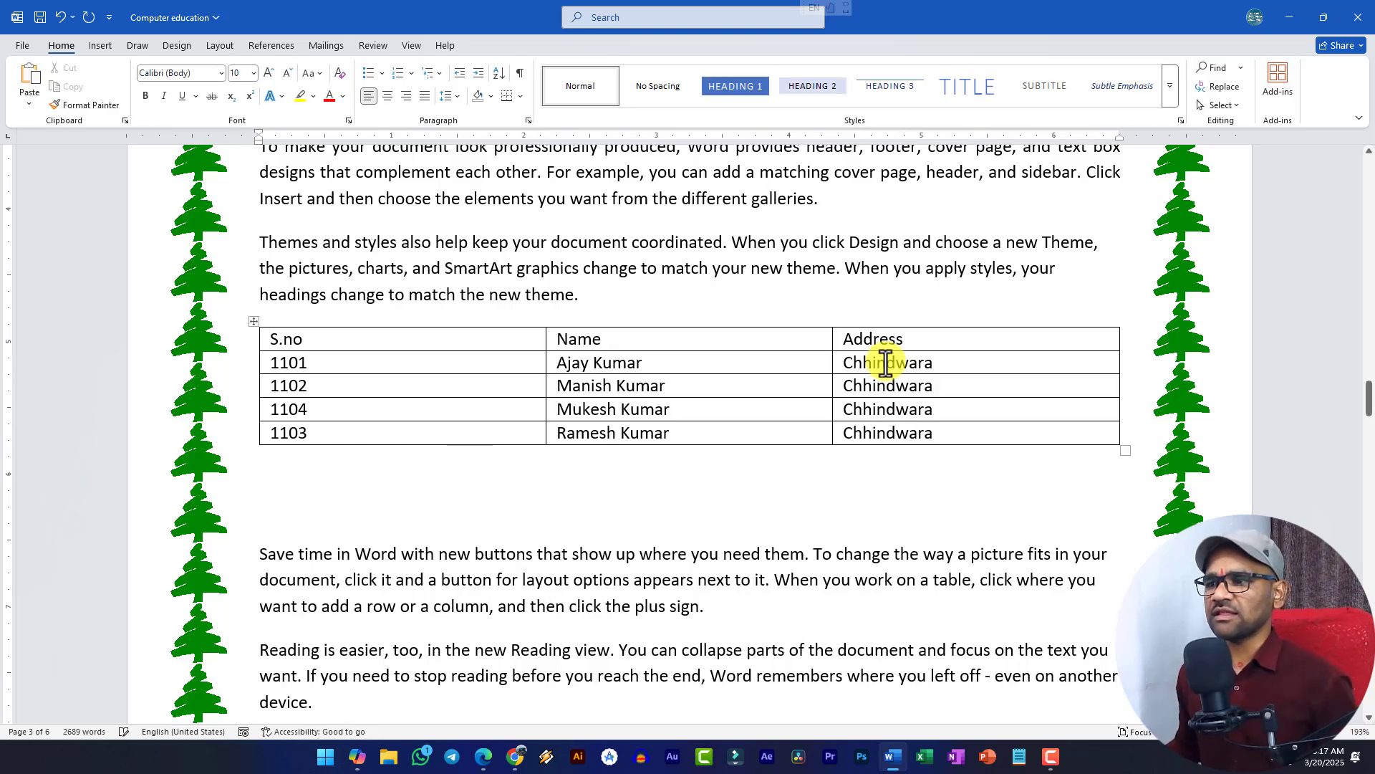
- Rename the Address header to Fees, enter 1500, 10000, 16000 and 14000, and add a blank row
double_click(908, 348)
text(Fees)
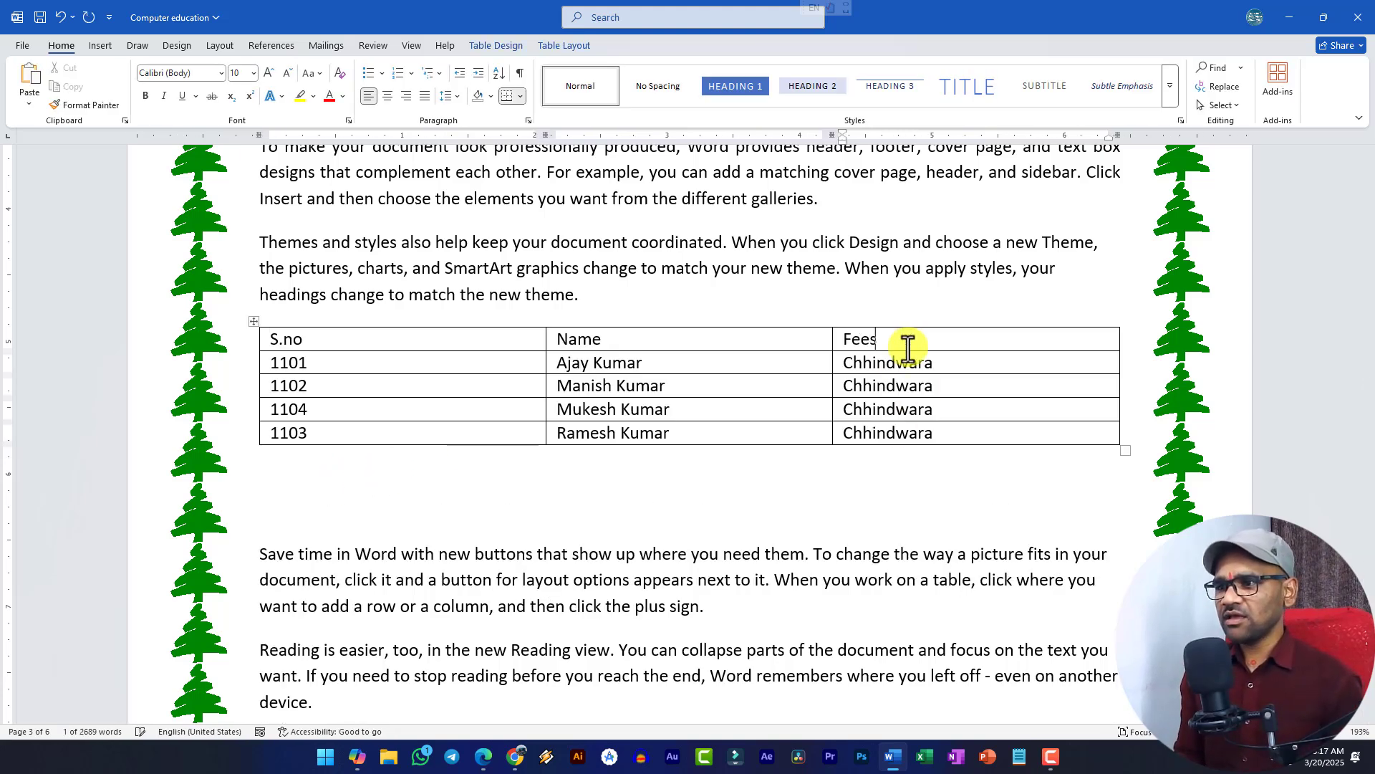
double_click(887, 366)
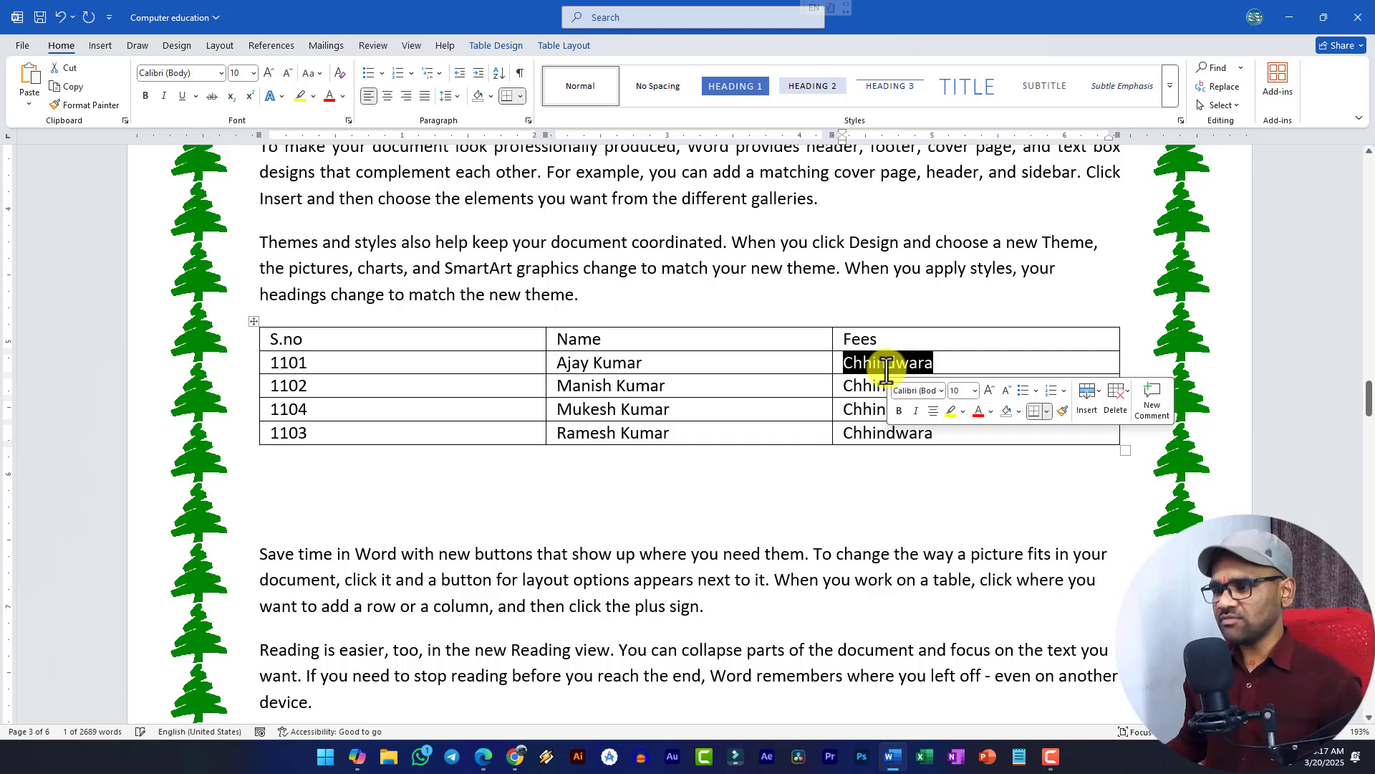
text(1500)
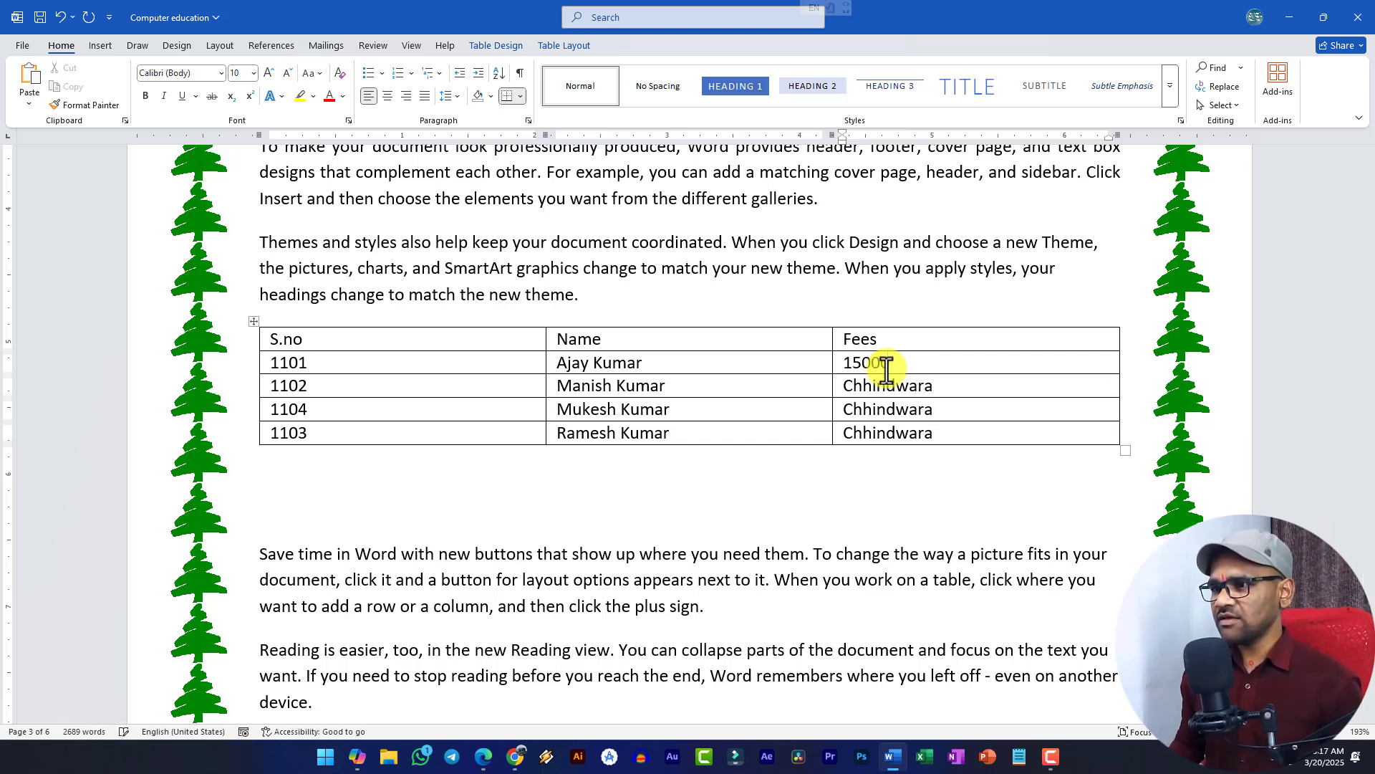
key(Tab)
key(Tab)
key(Tab)
text(10000)
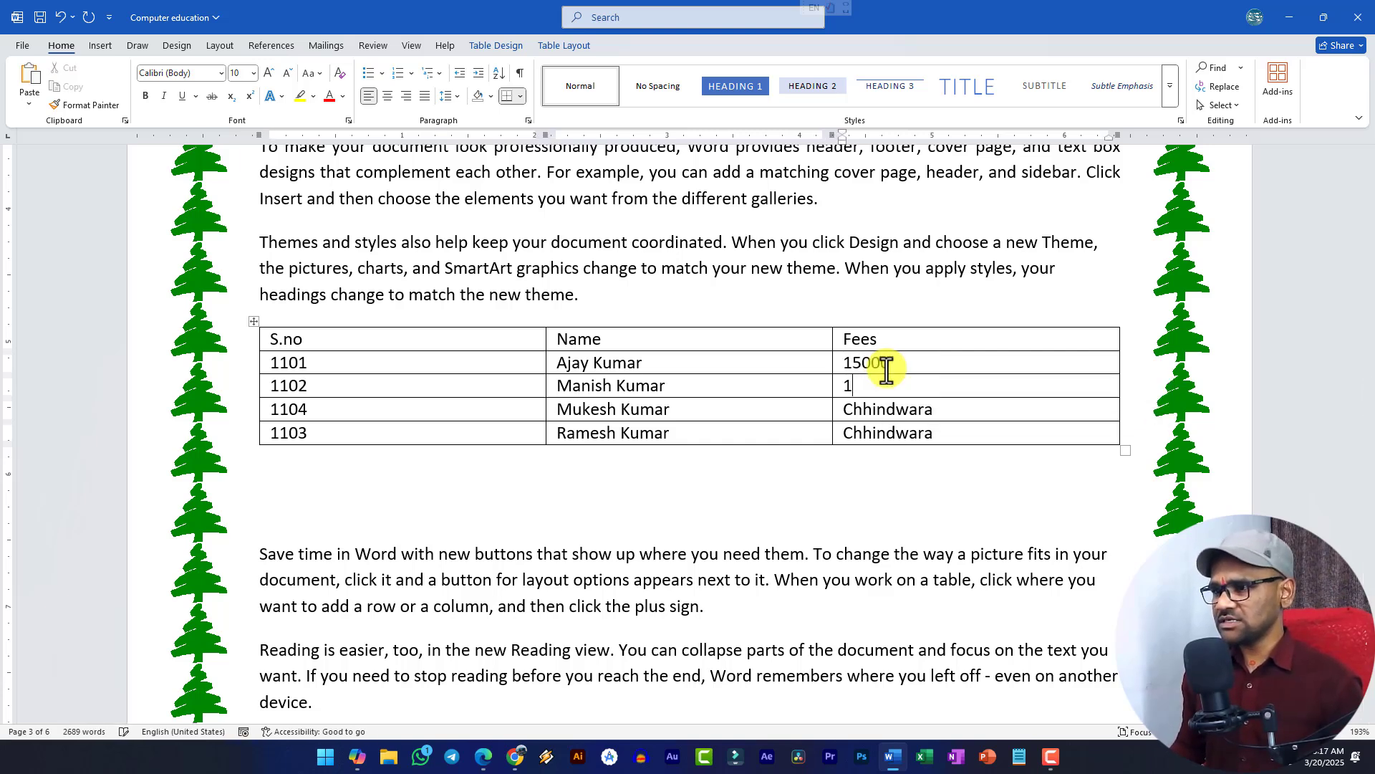
key(Tab)
key(Tab)
key(Tab)
key(Tab)
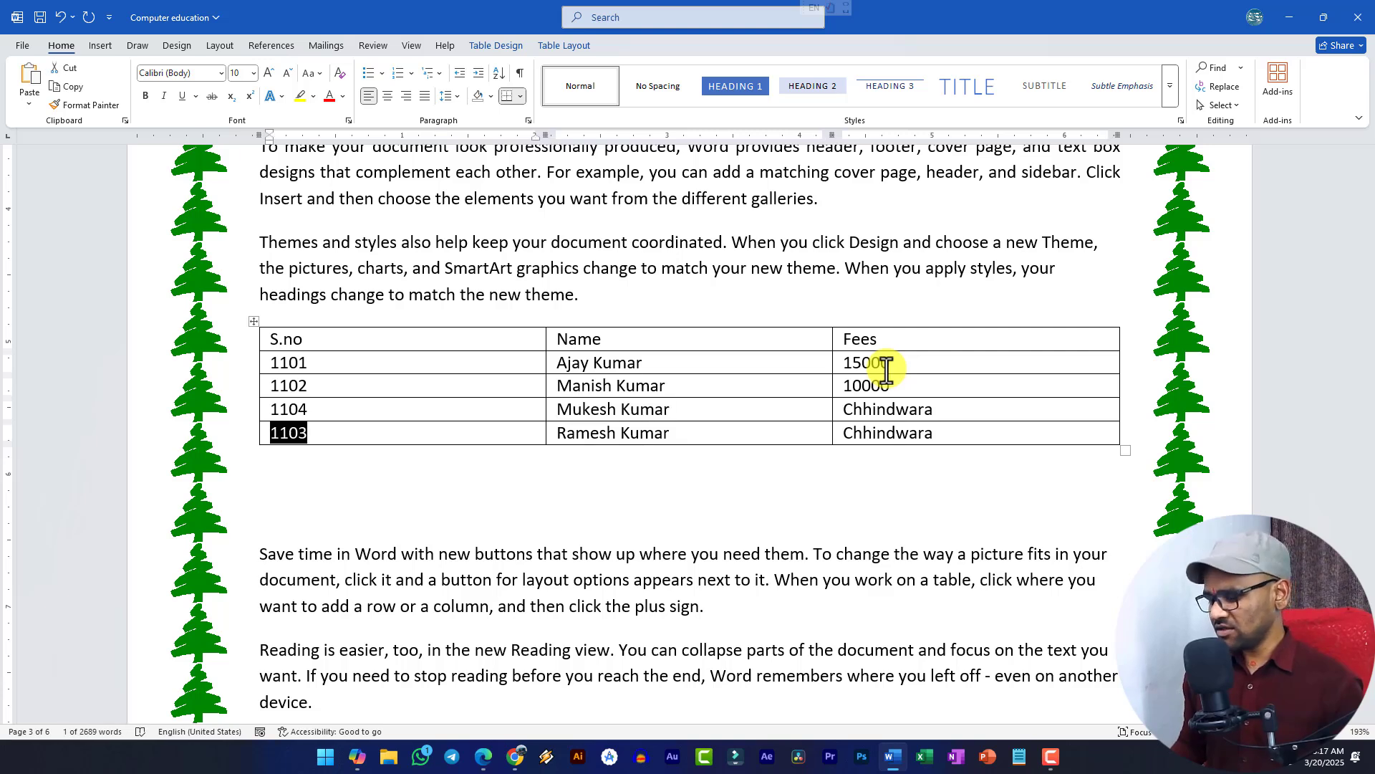
key(shift+Tab)
text(16000)
key(Tab)
key(Tab)
key(Tab)
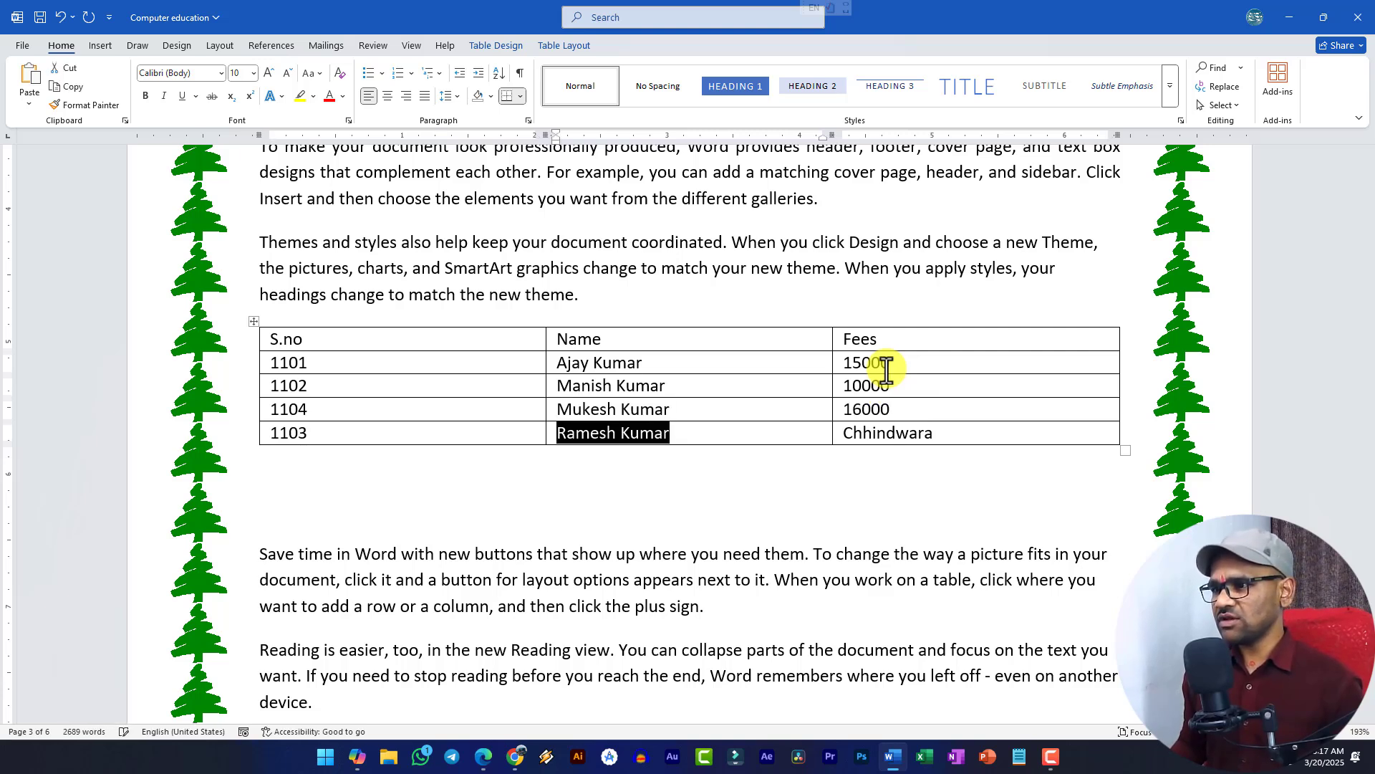
text(14000)
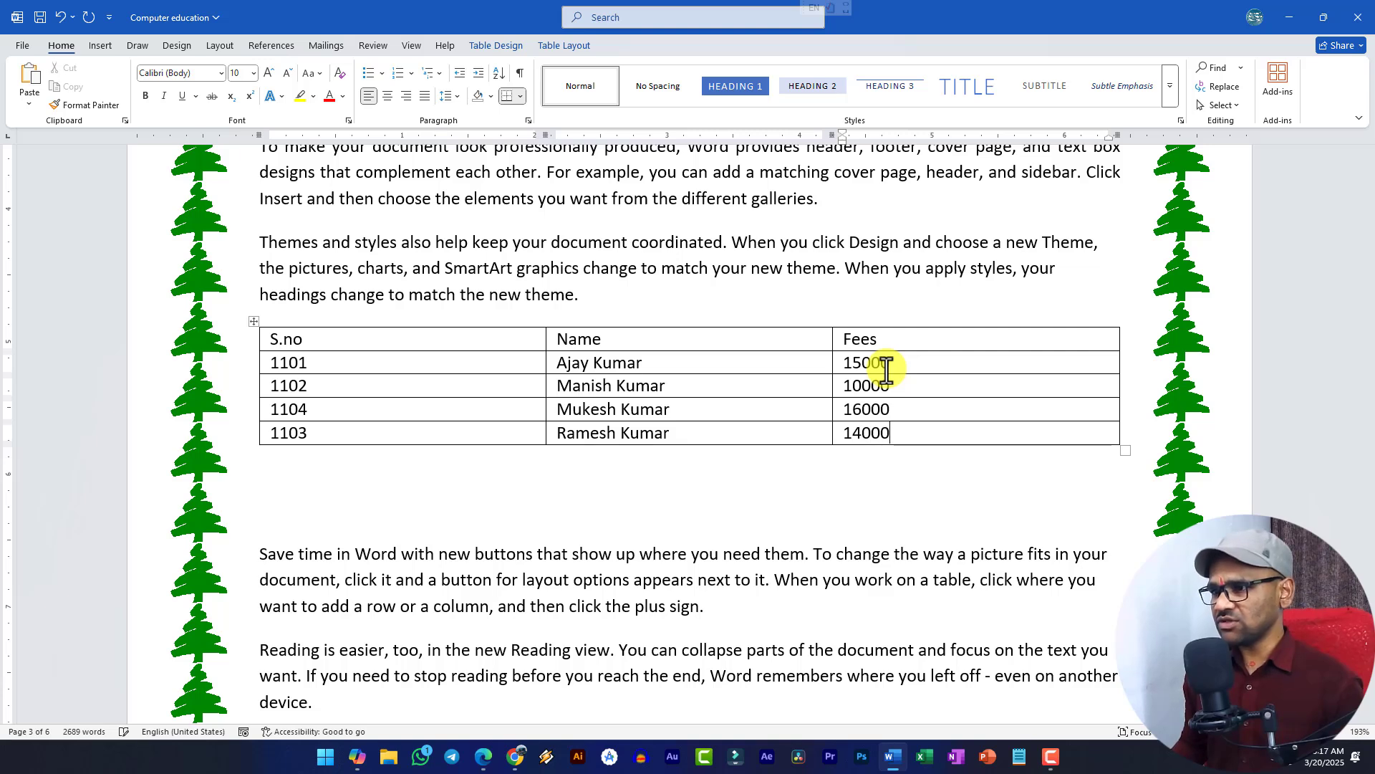
key(Tab)
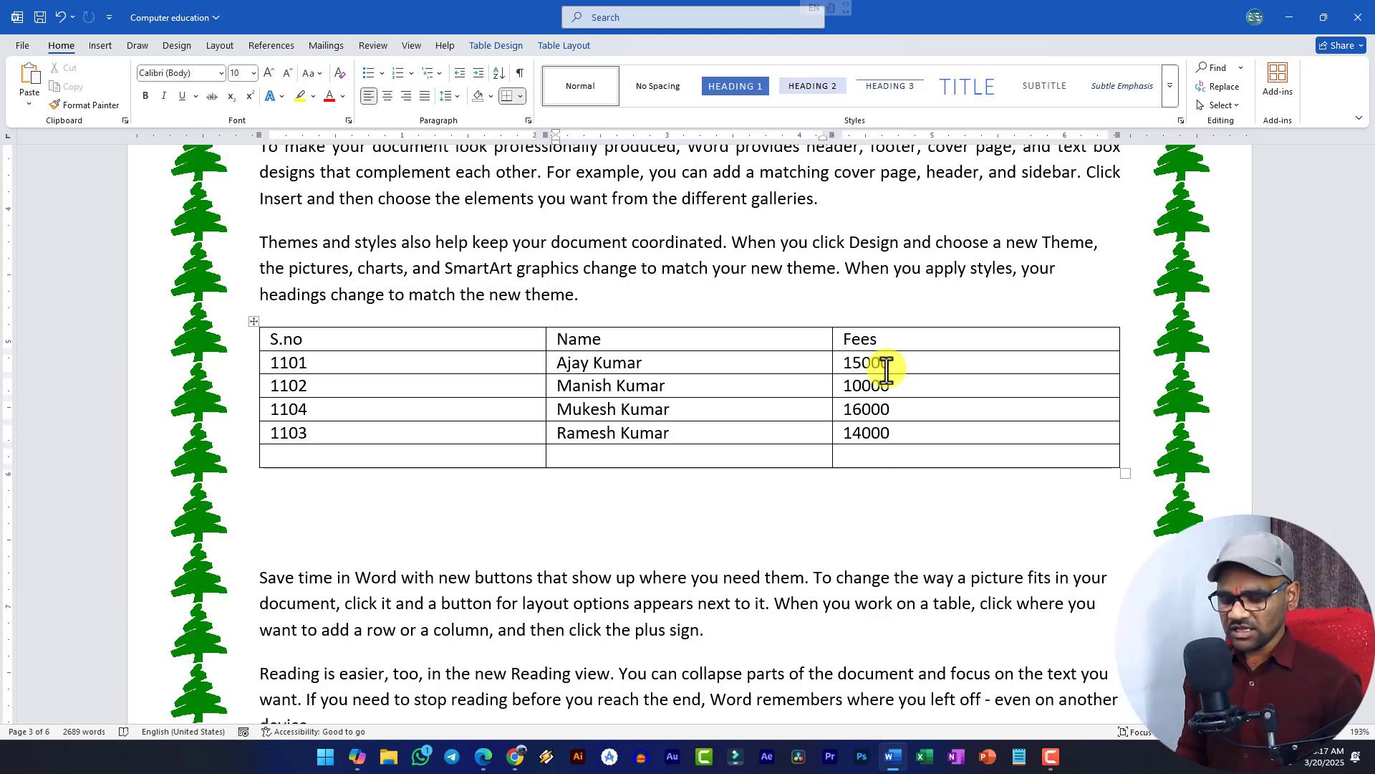
- Merge the first two cells of the new last row and label it Total
drag(541, 451, 608, 462)
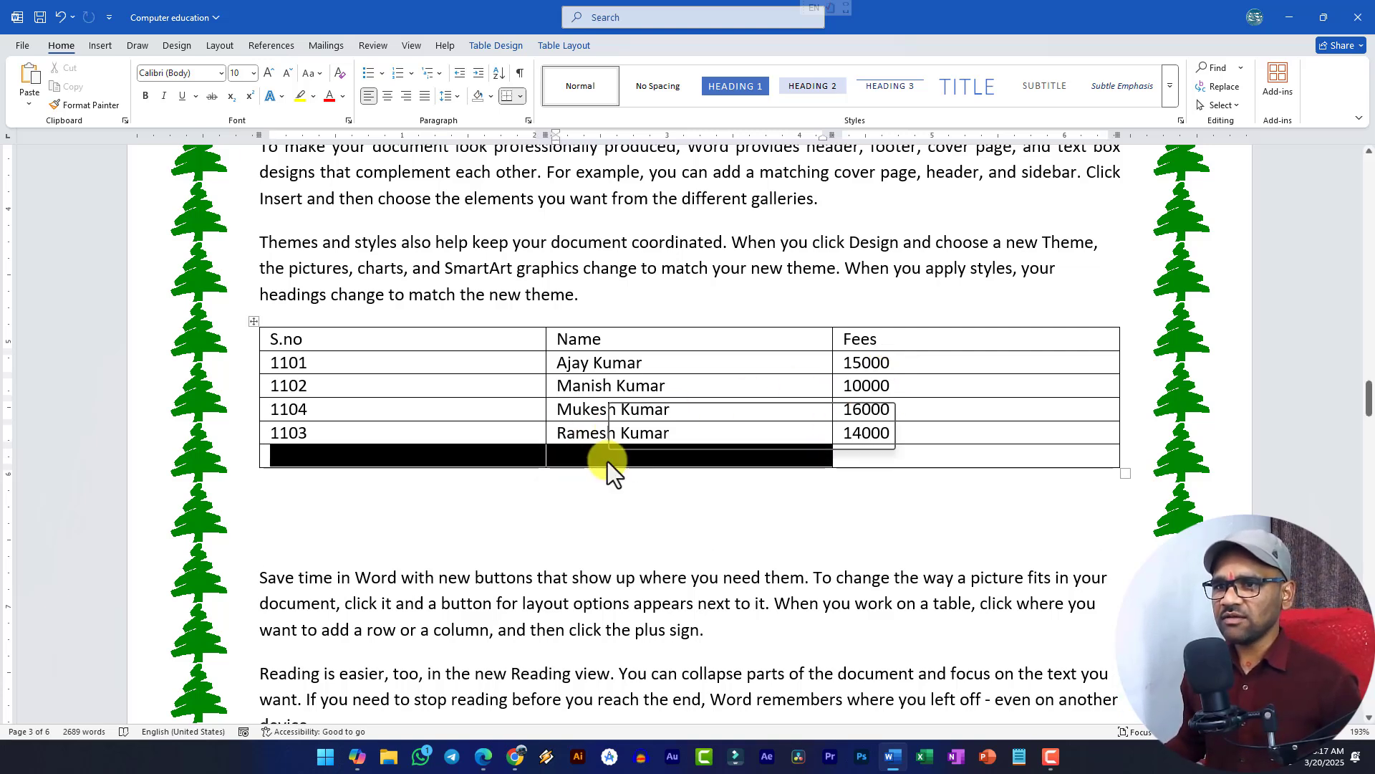
click(566, 46)
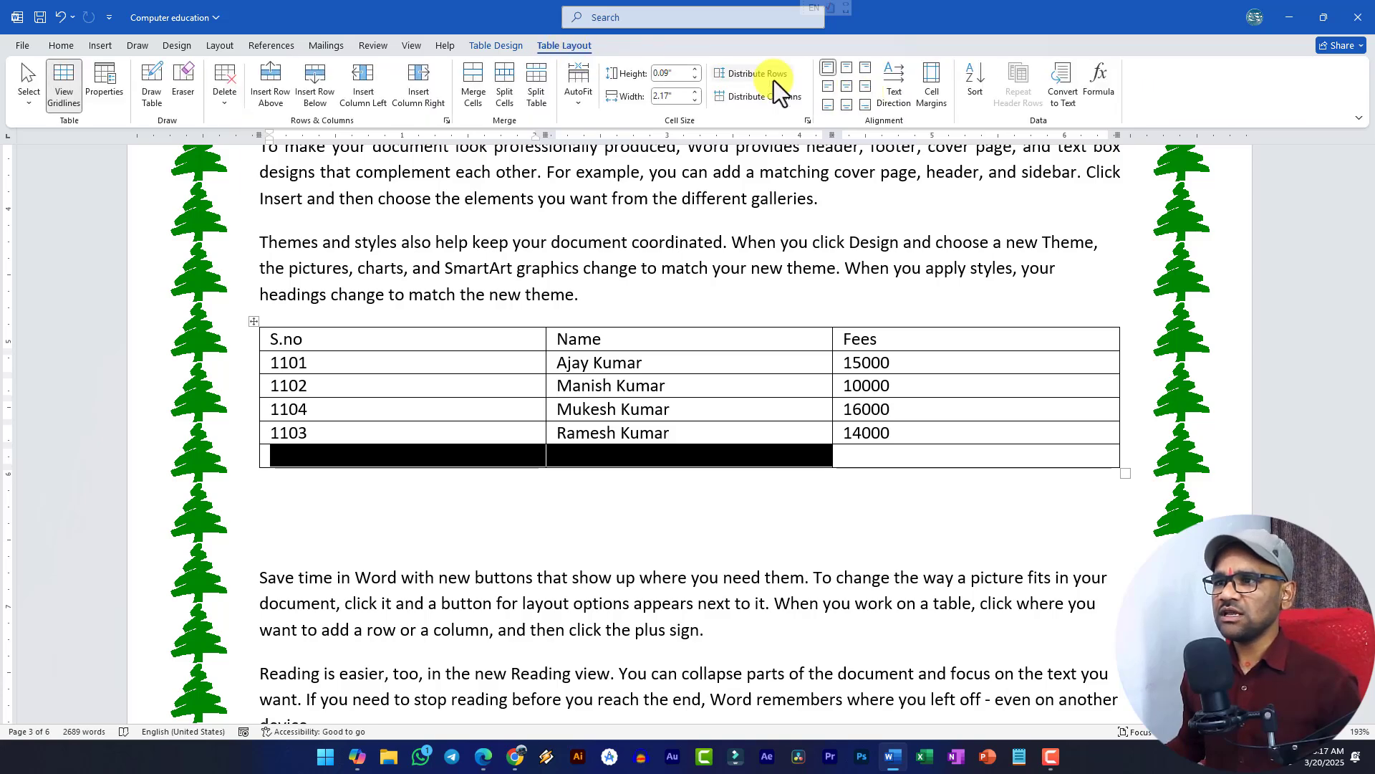
click(483, 89)
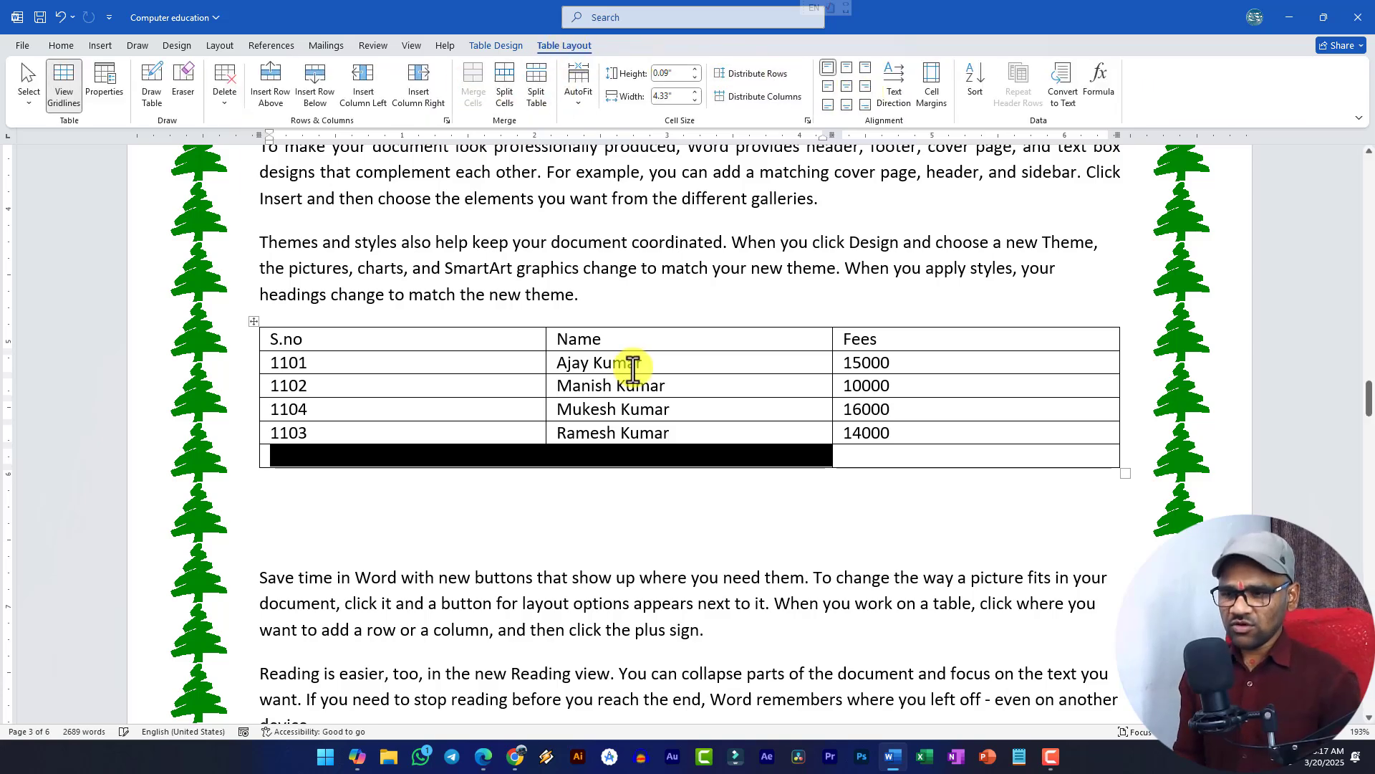
text(Total)
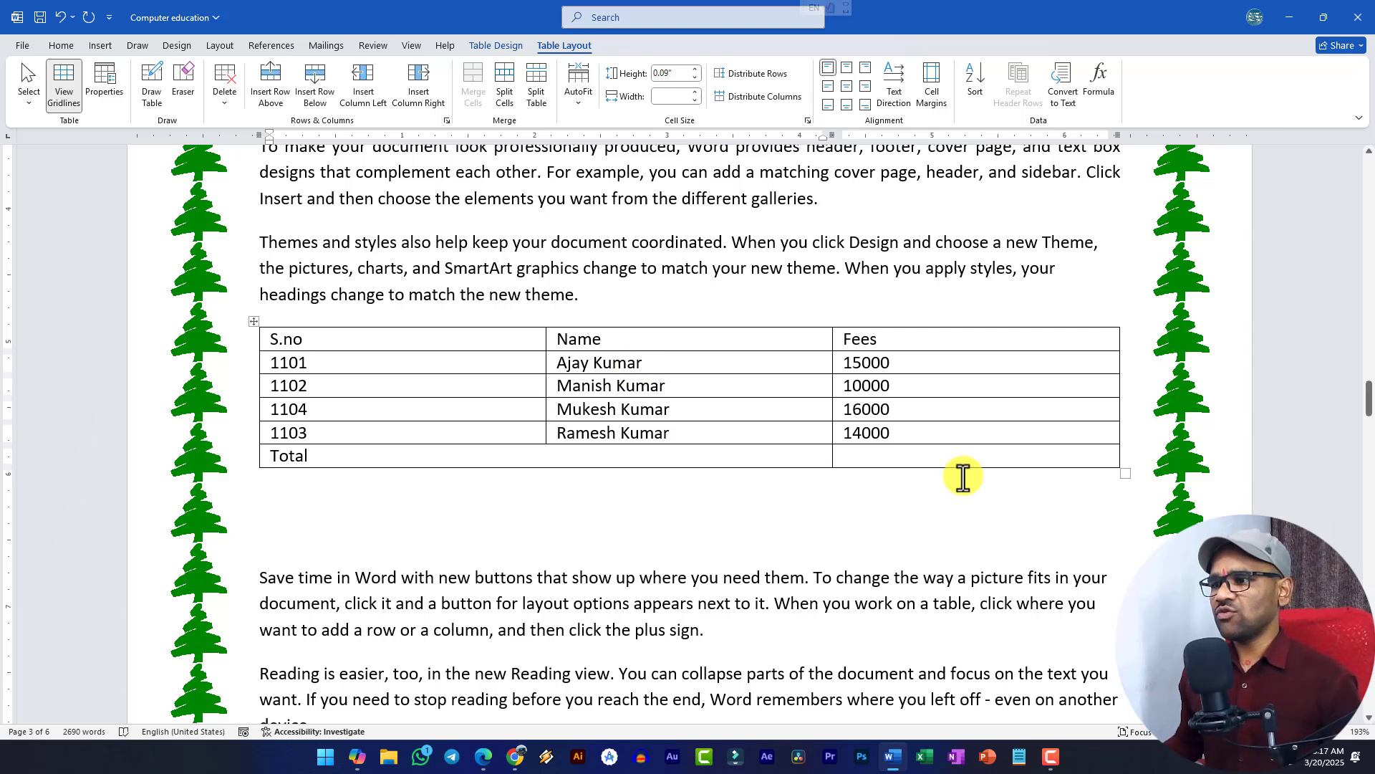
- Sum the Fees column with =SUM(ABOVE) to get 55000, and add a paragraph below the table
click(927, 459)
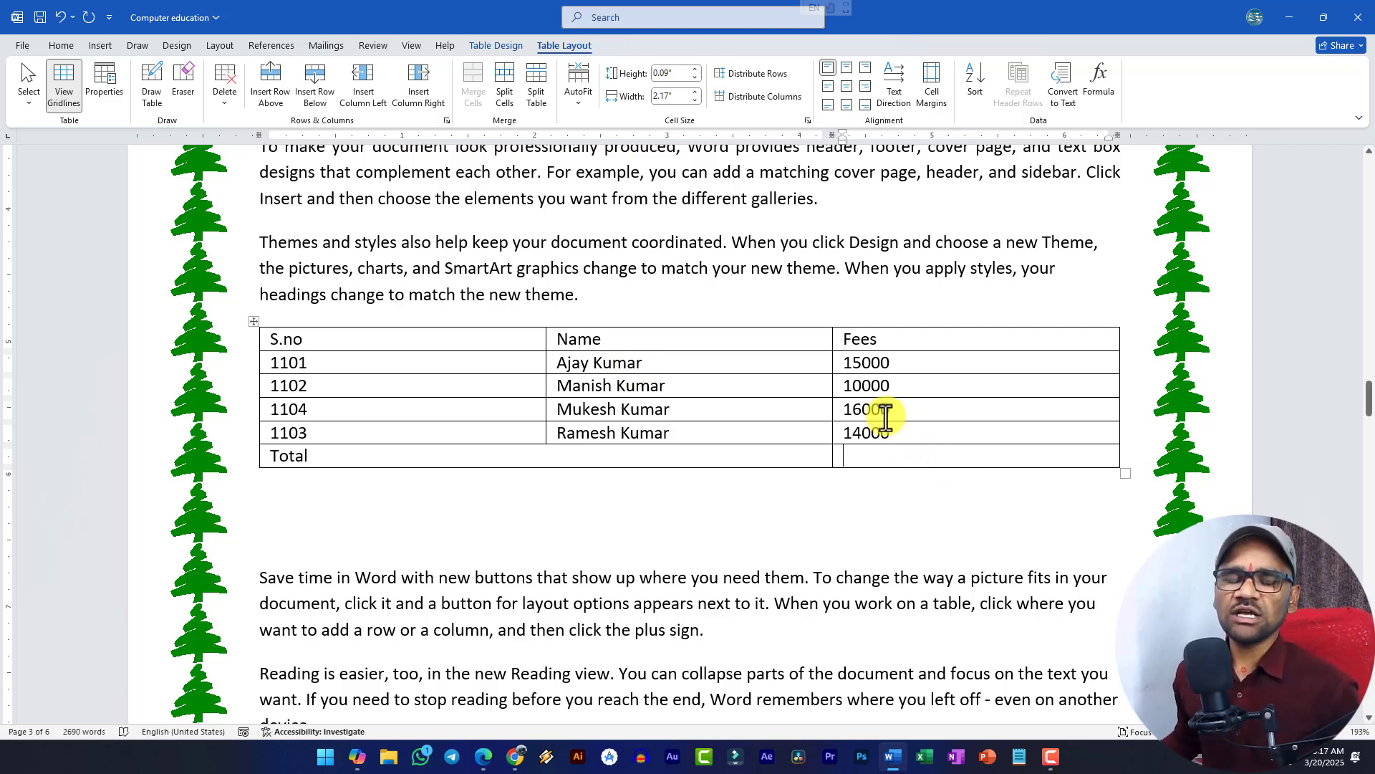
click(1102, 93)
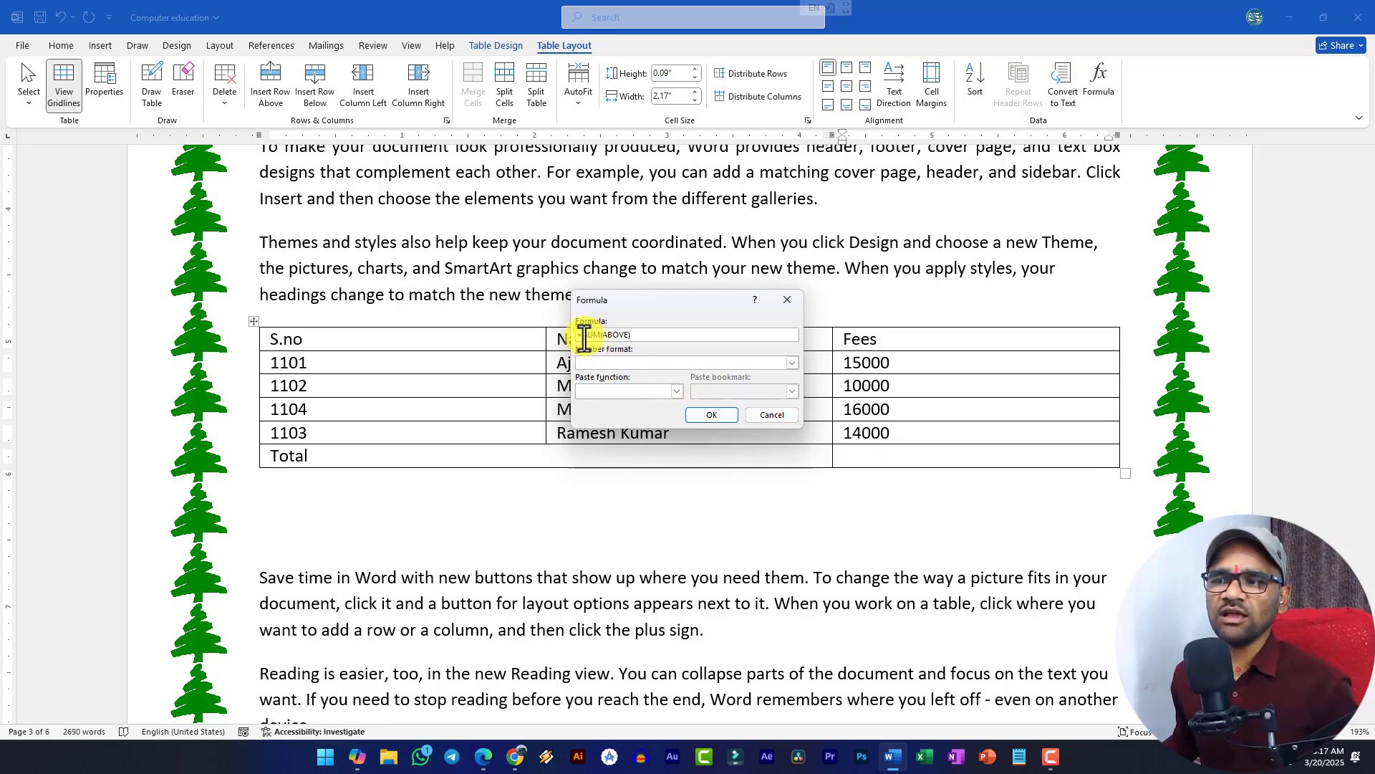
drag(583, 335, 622, 341)
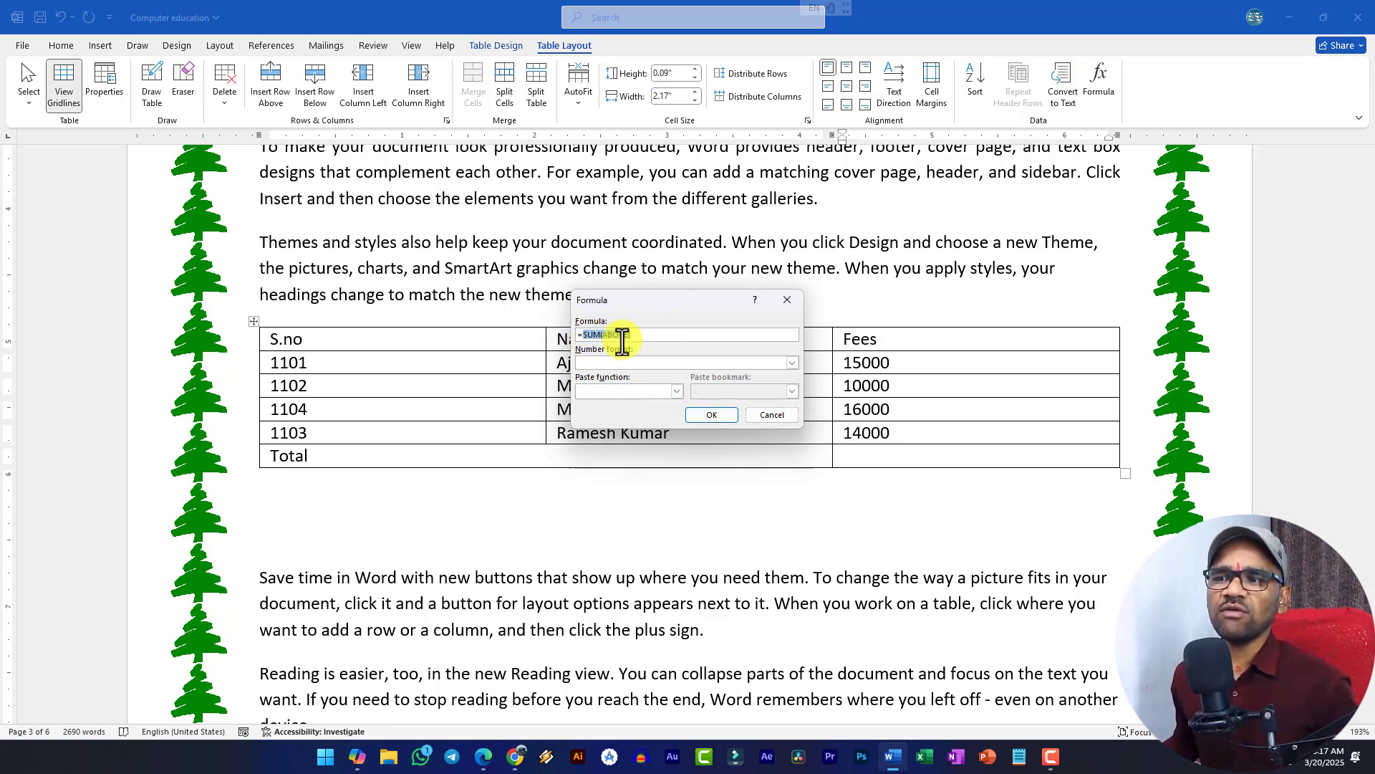
click(712, 415)
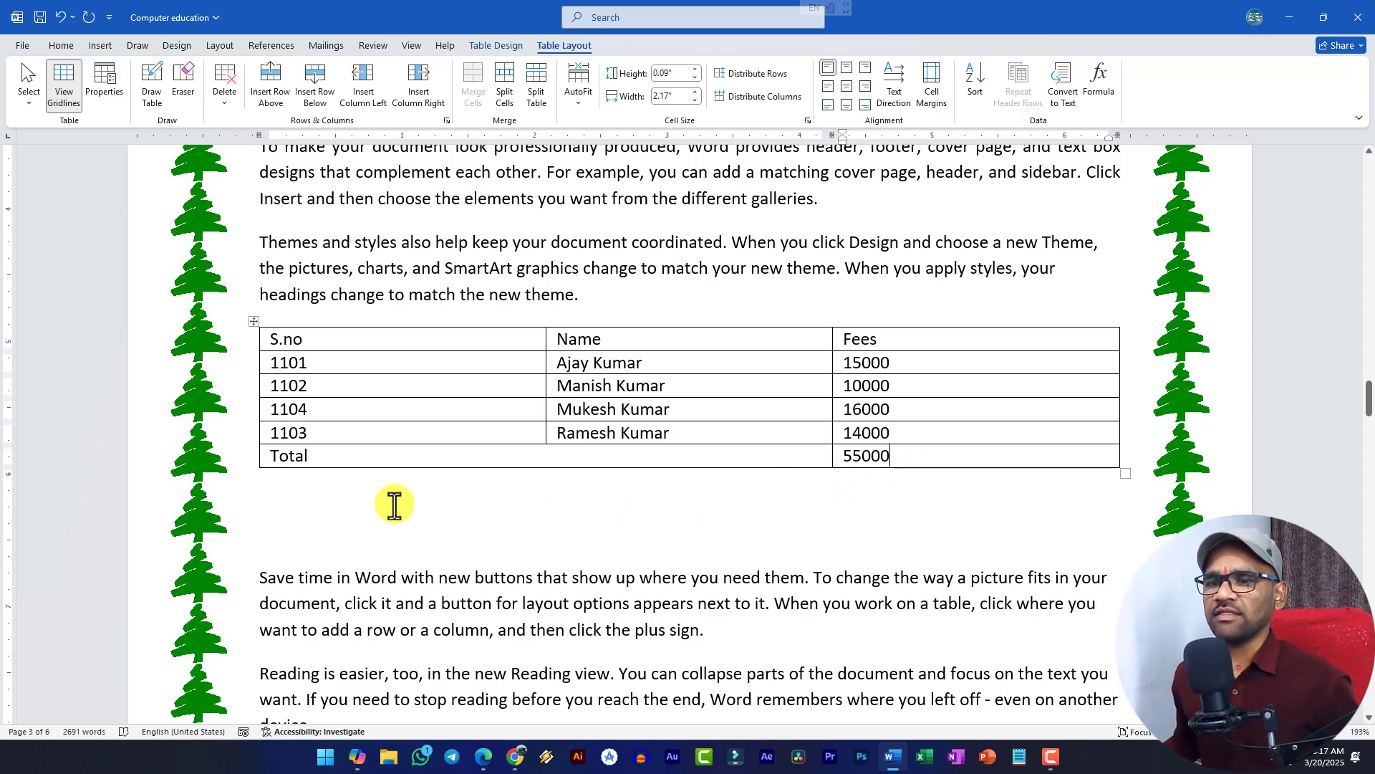
click(351, 510)
key(Return)
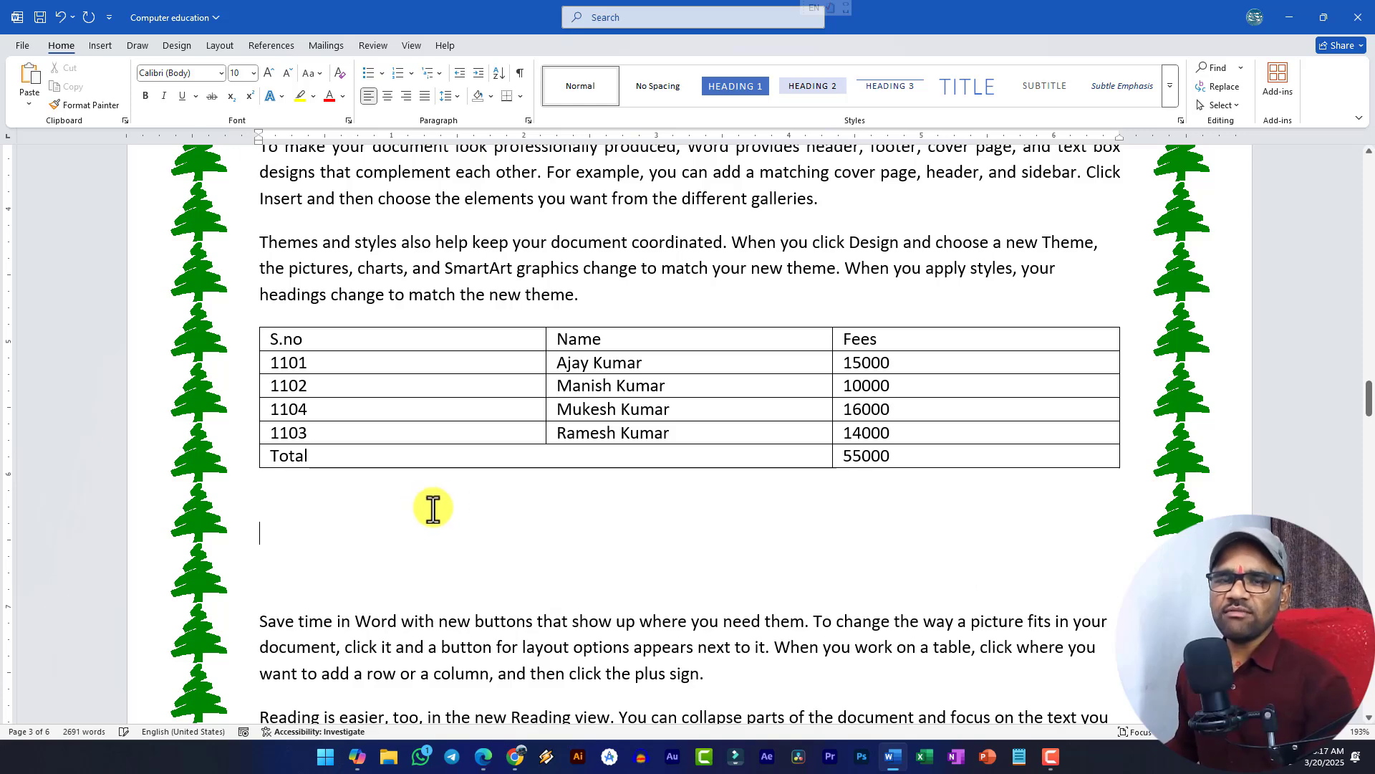
key(alt+Tab)
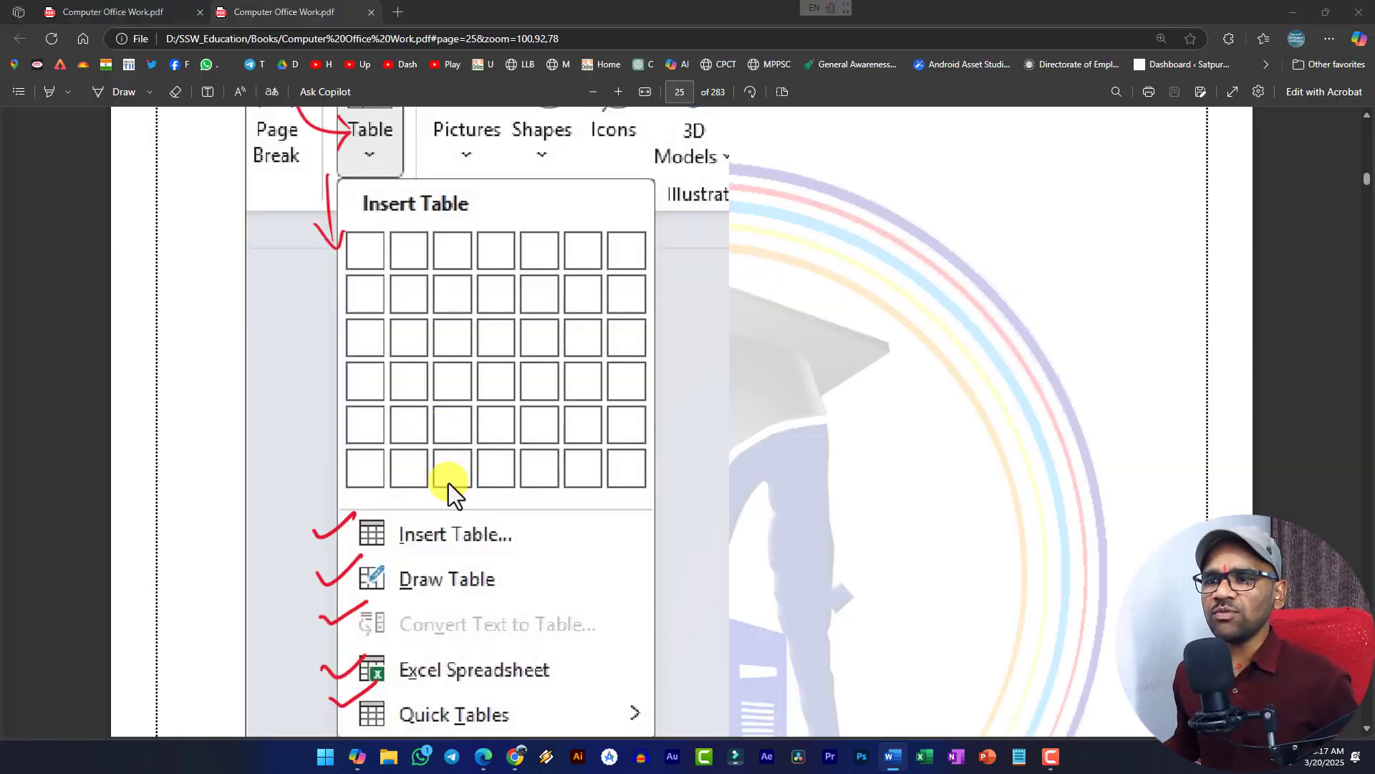
scroll(444, 351, down, 3)
scroll(446, 342, down, 10)
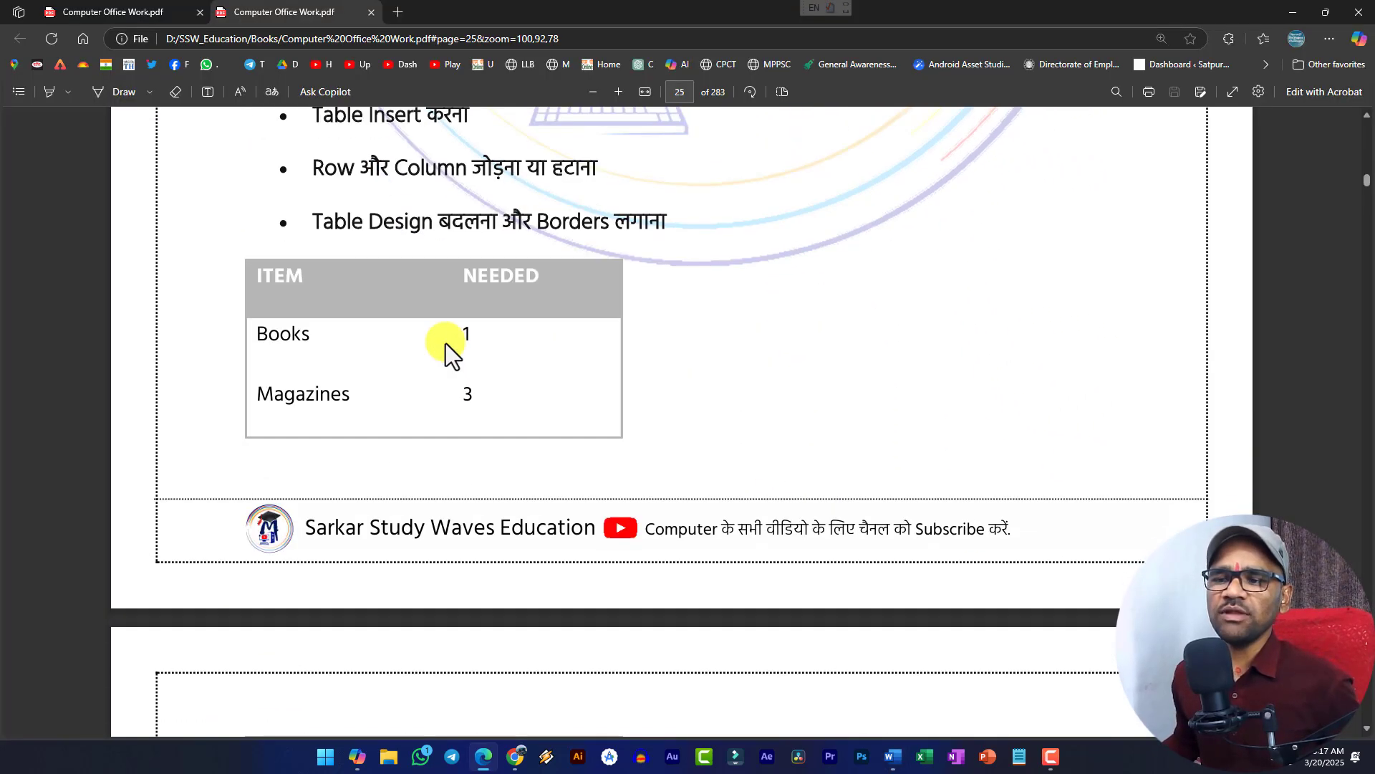
scroll(445, 344, up, 5)
scroll(446, 344, down, 19)
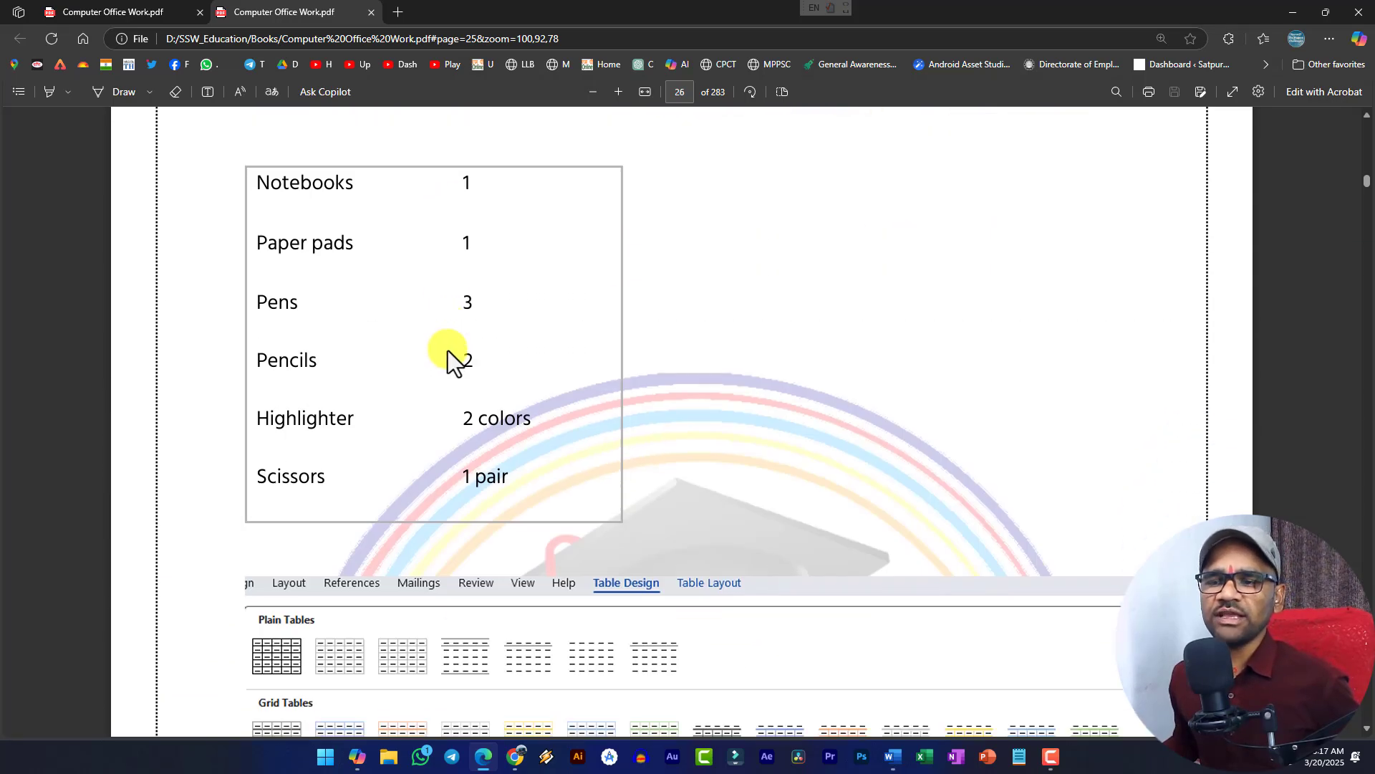
scroll(450, 351, up, 3)
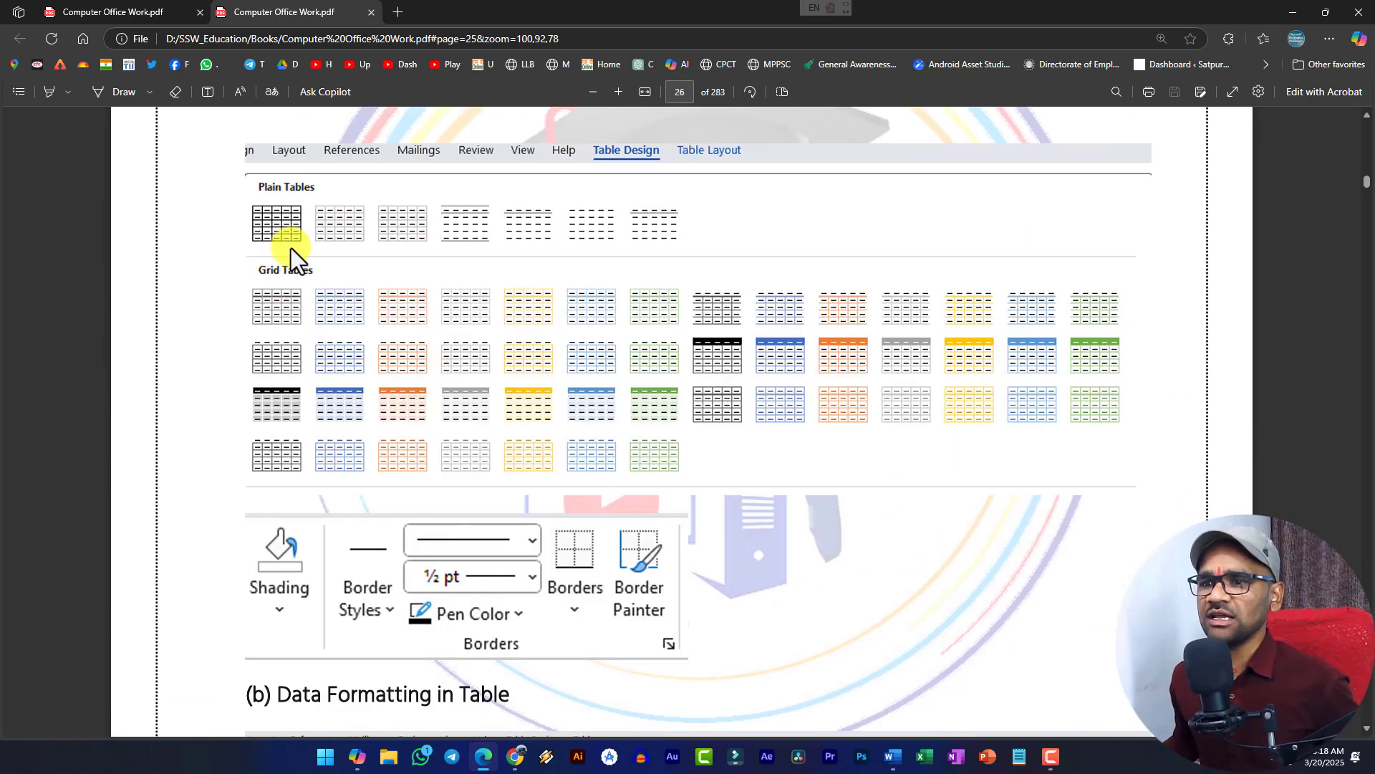
scroll(500, 275, down, 6)
scroll(493, 312, down, 1)
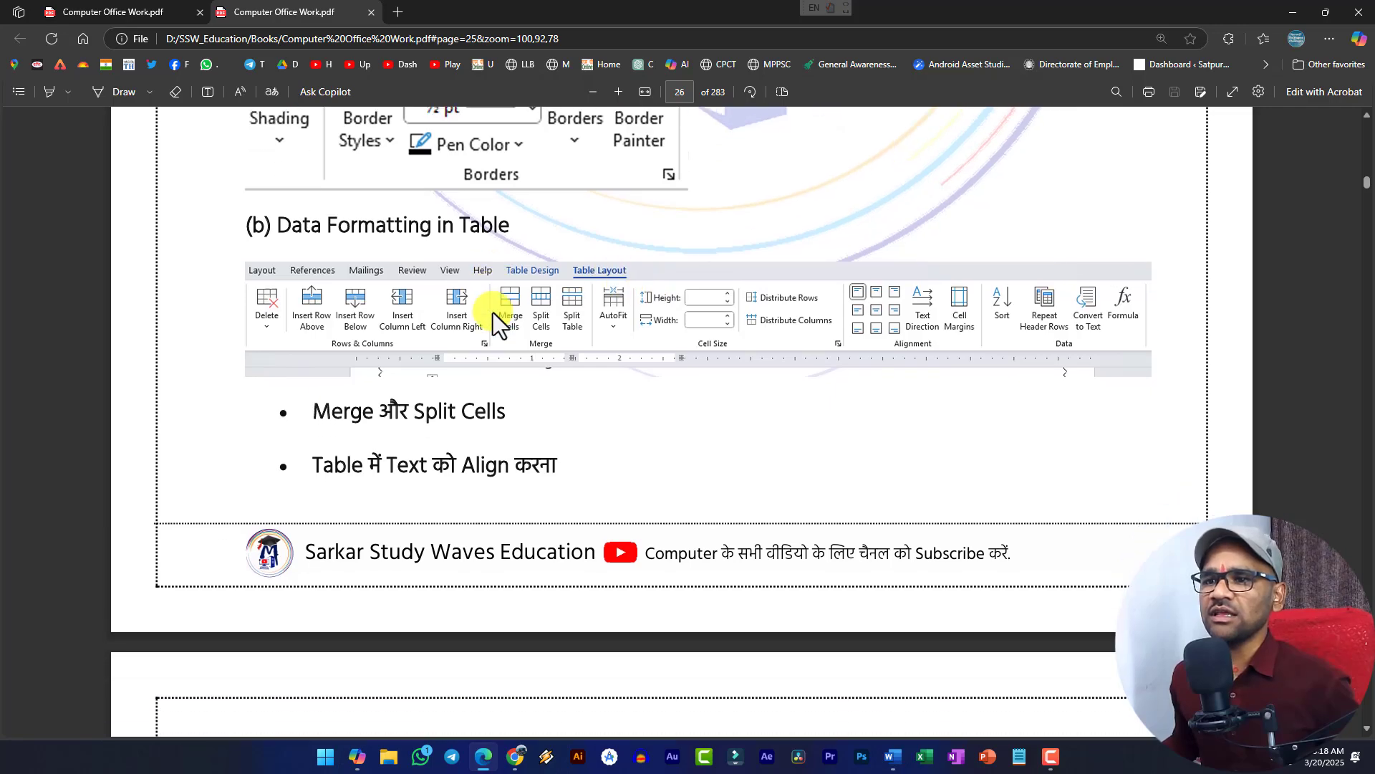
scroll(459, 301, up, 2)
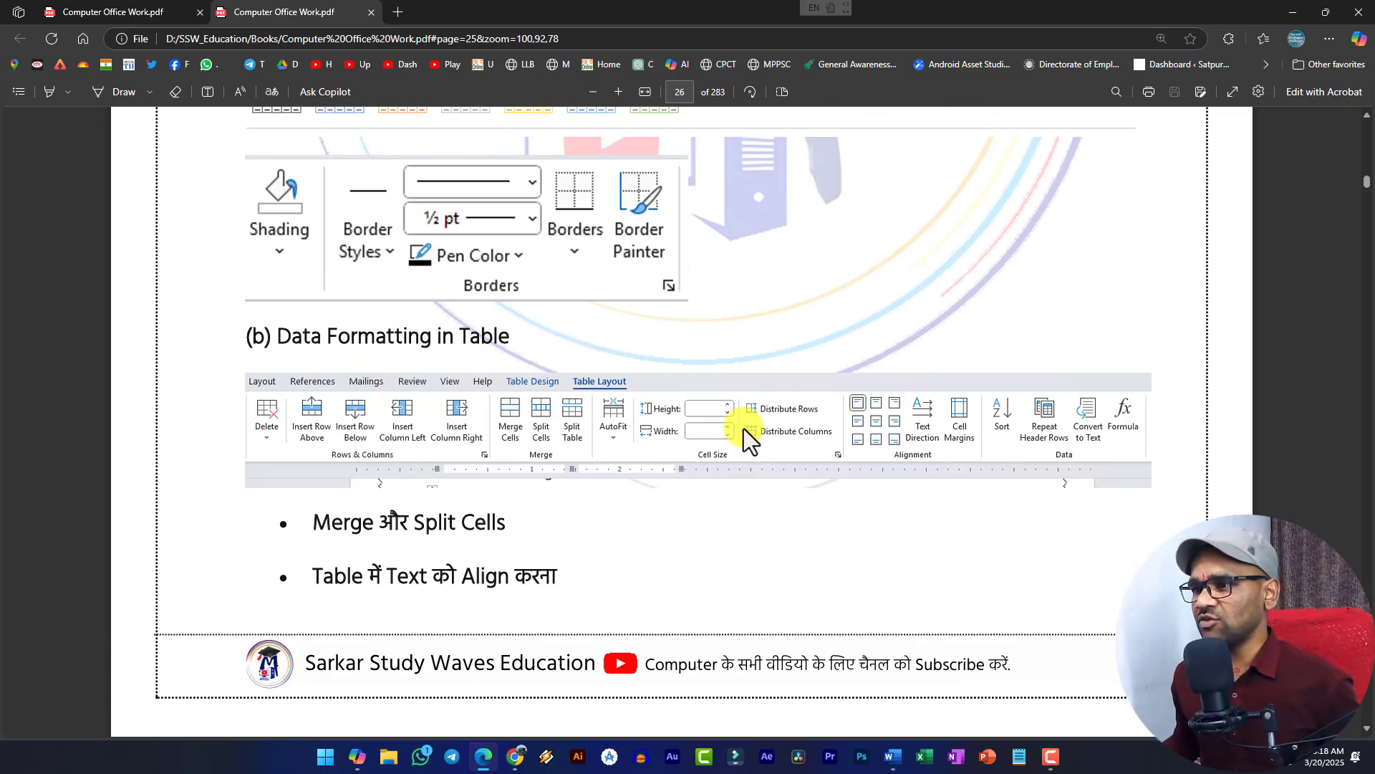
scroll(537, 414, down, 5)
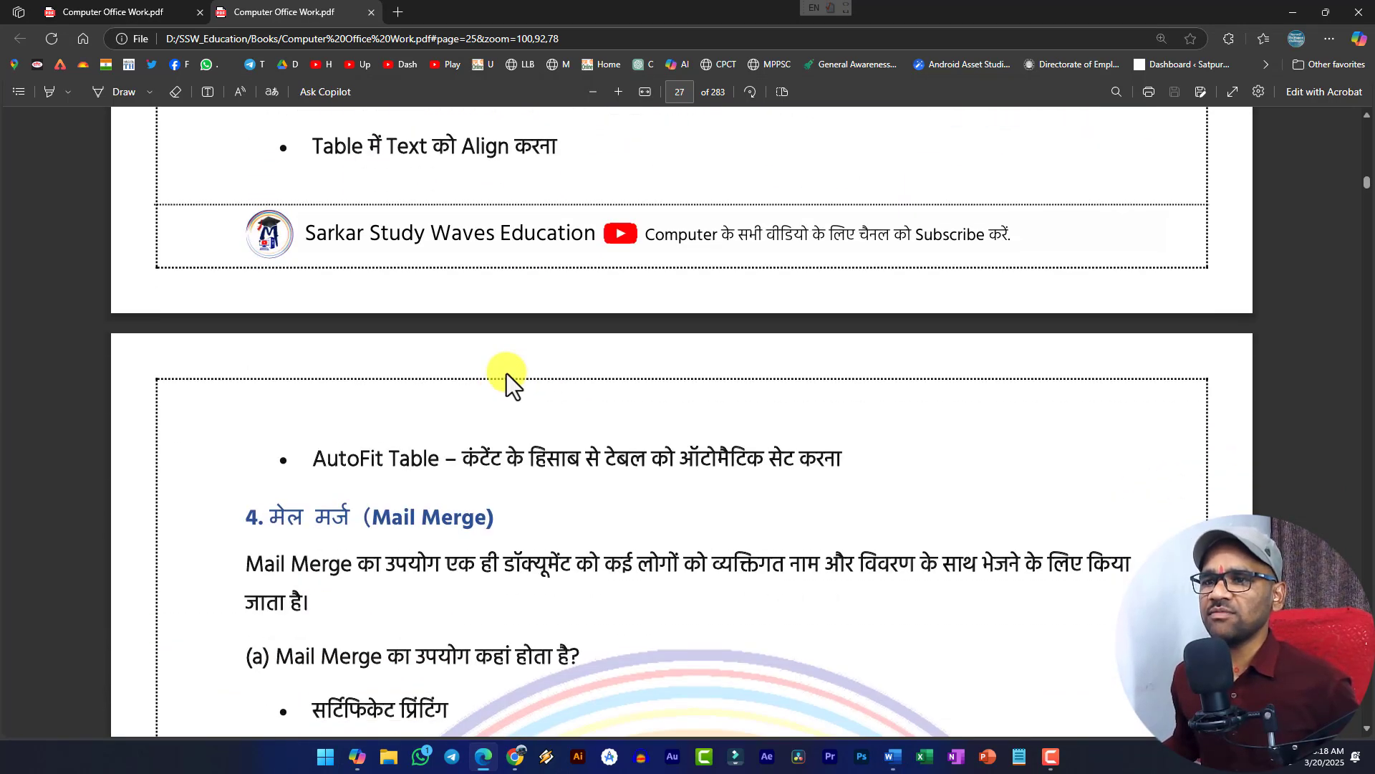
scroll(505, 372, up, 5)
scroll(505, 373, up, 15)
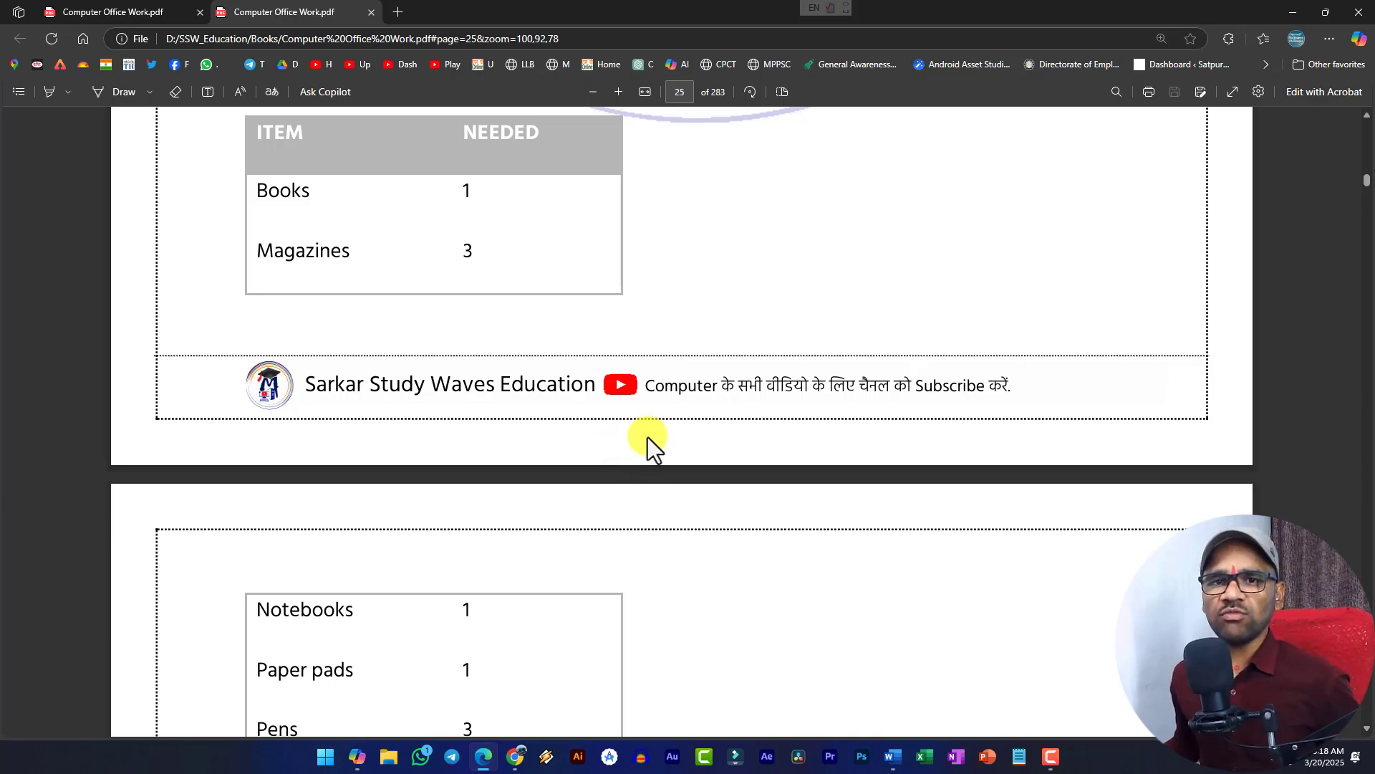
scroll(647, 437, down, 10)
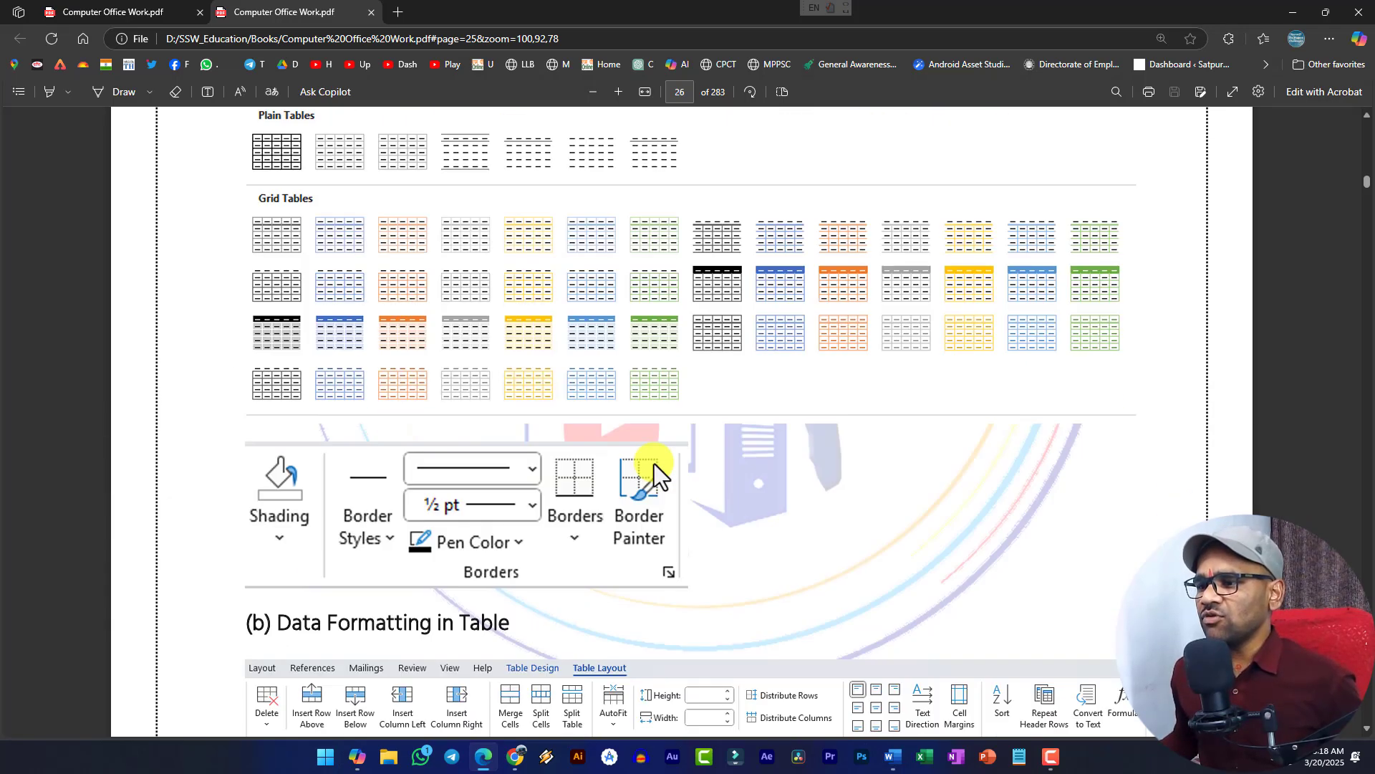
scroll(652, 463, up, 12)
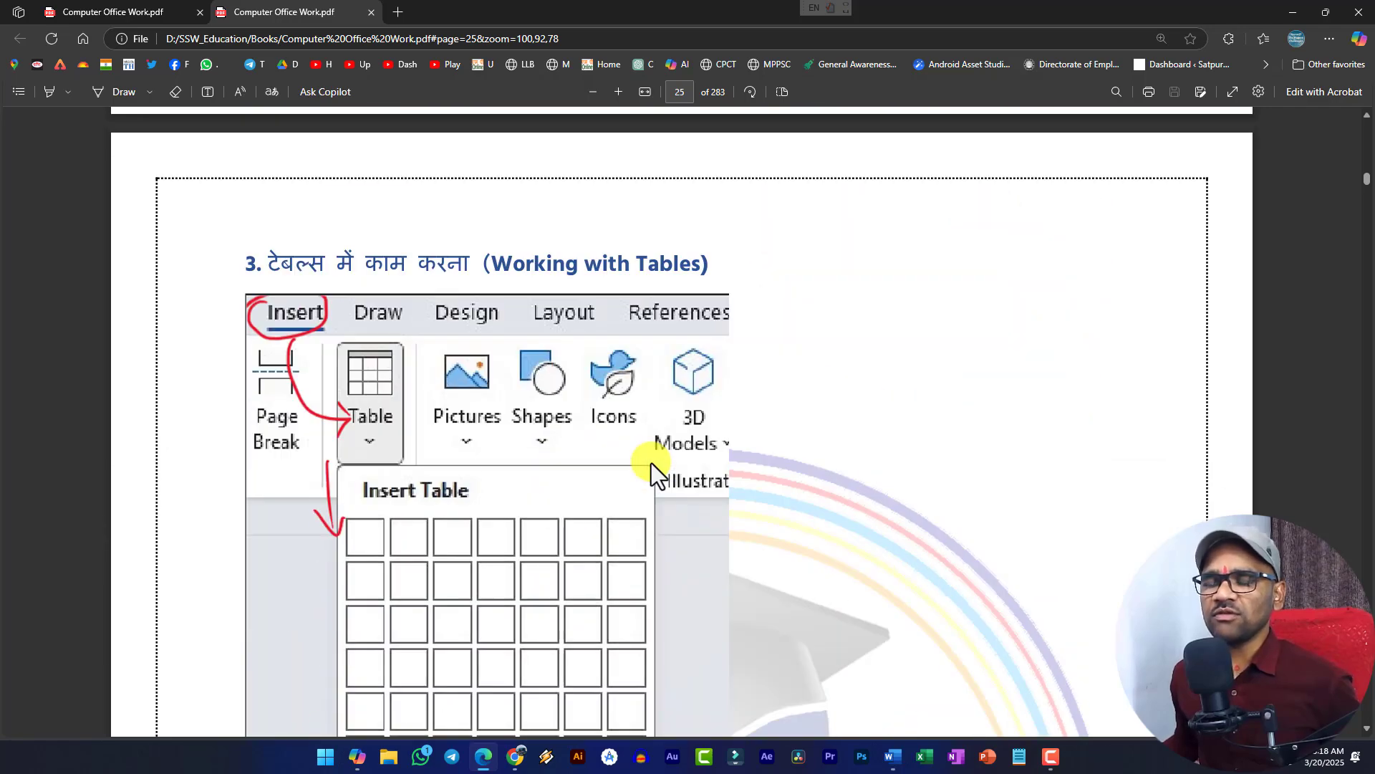
scroll(651, 463, up, 5)
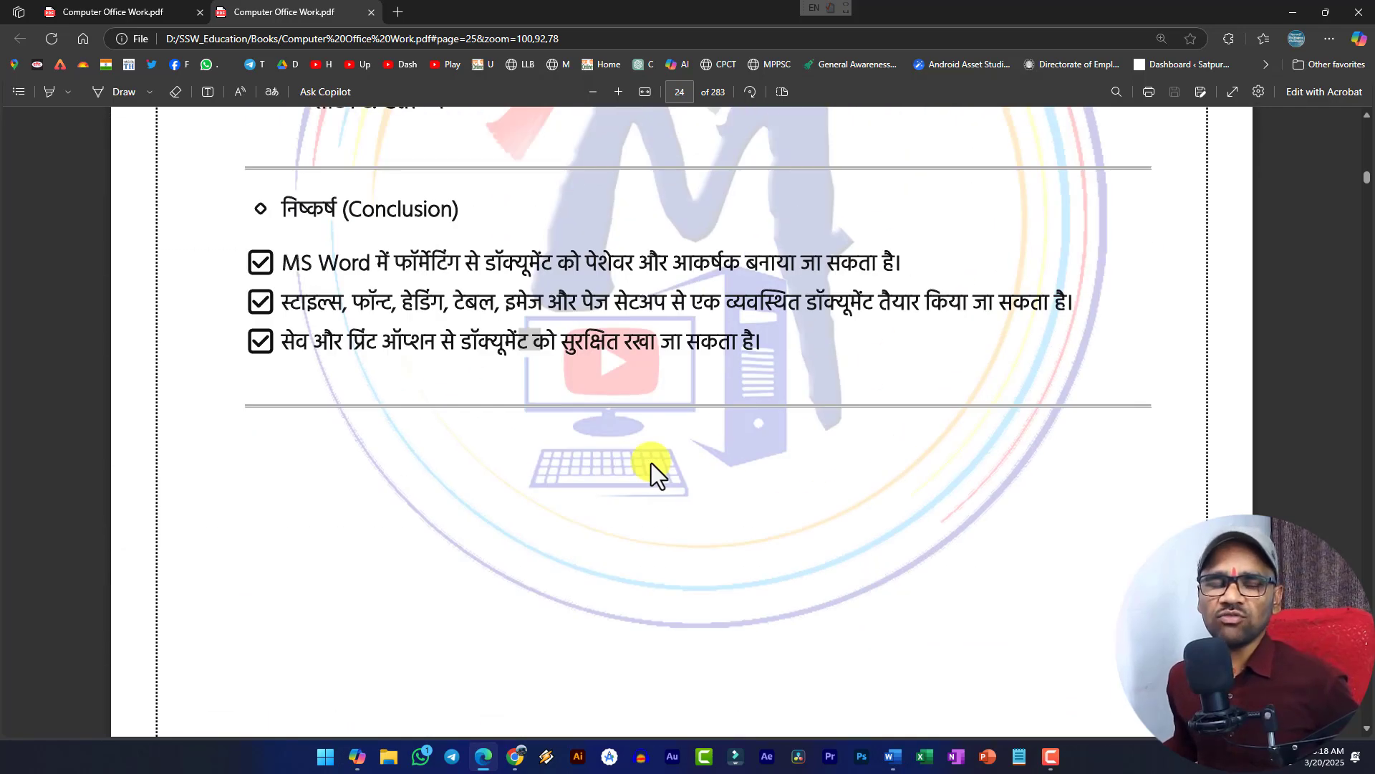
scroll(651, 463, up, 3)
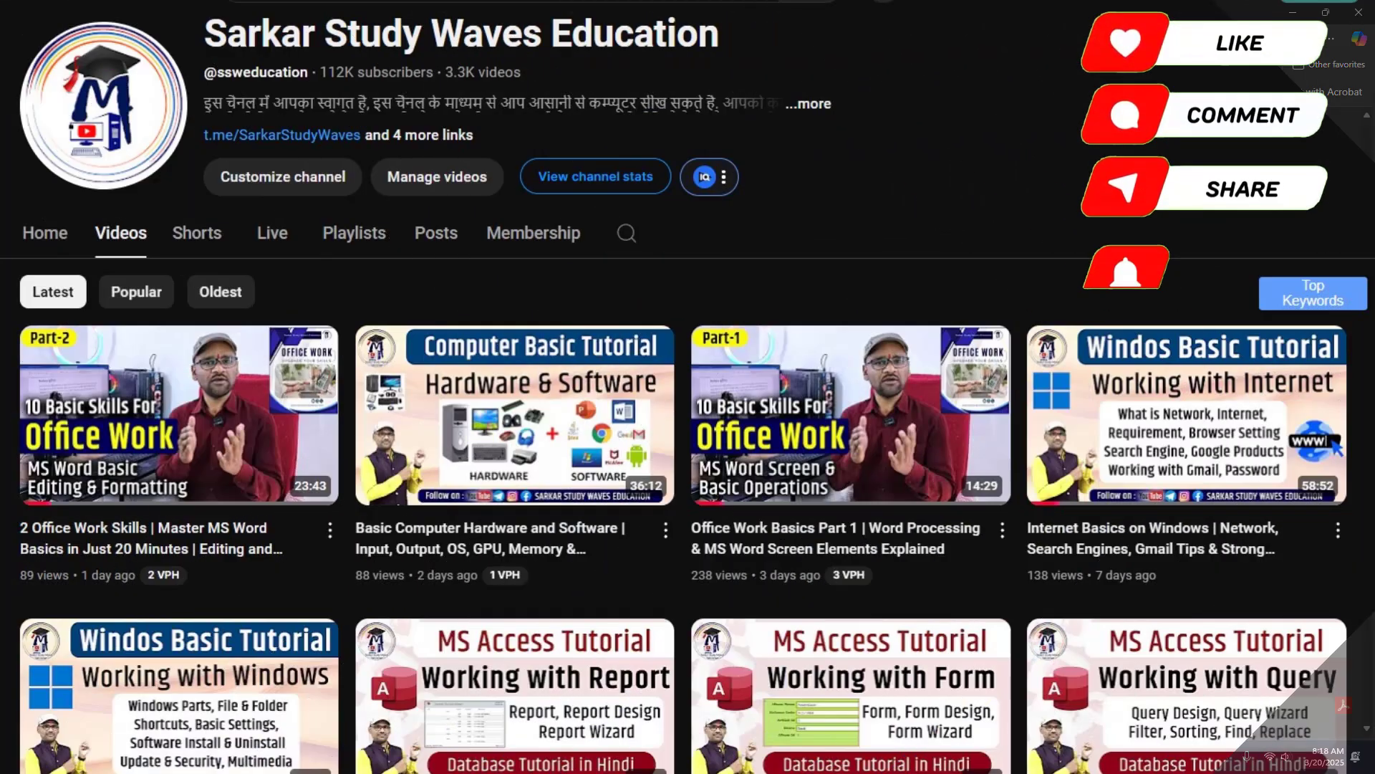